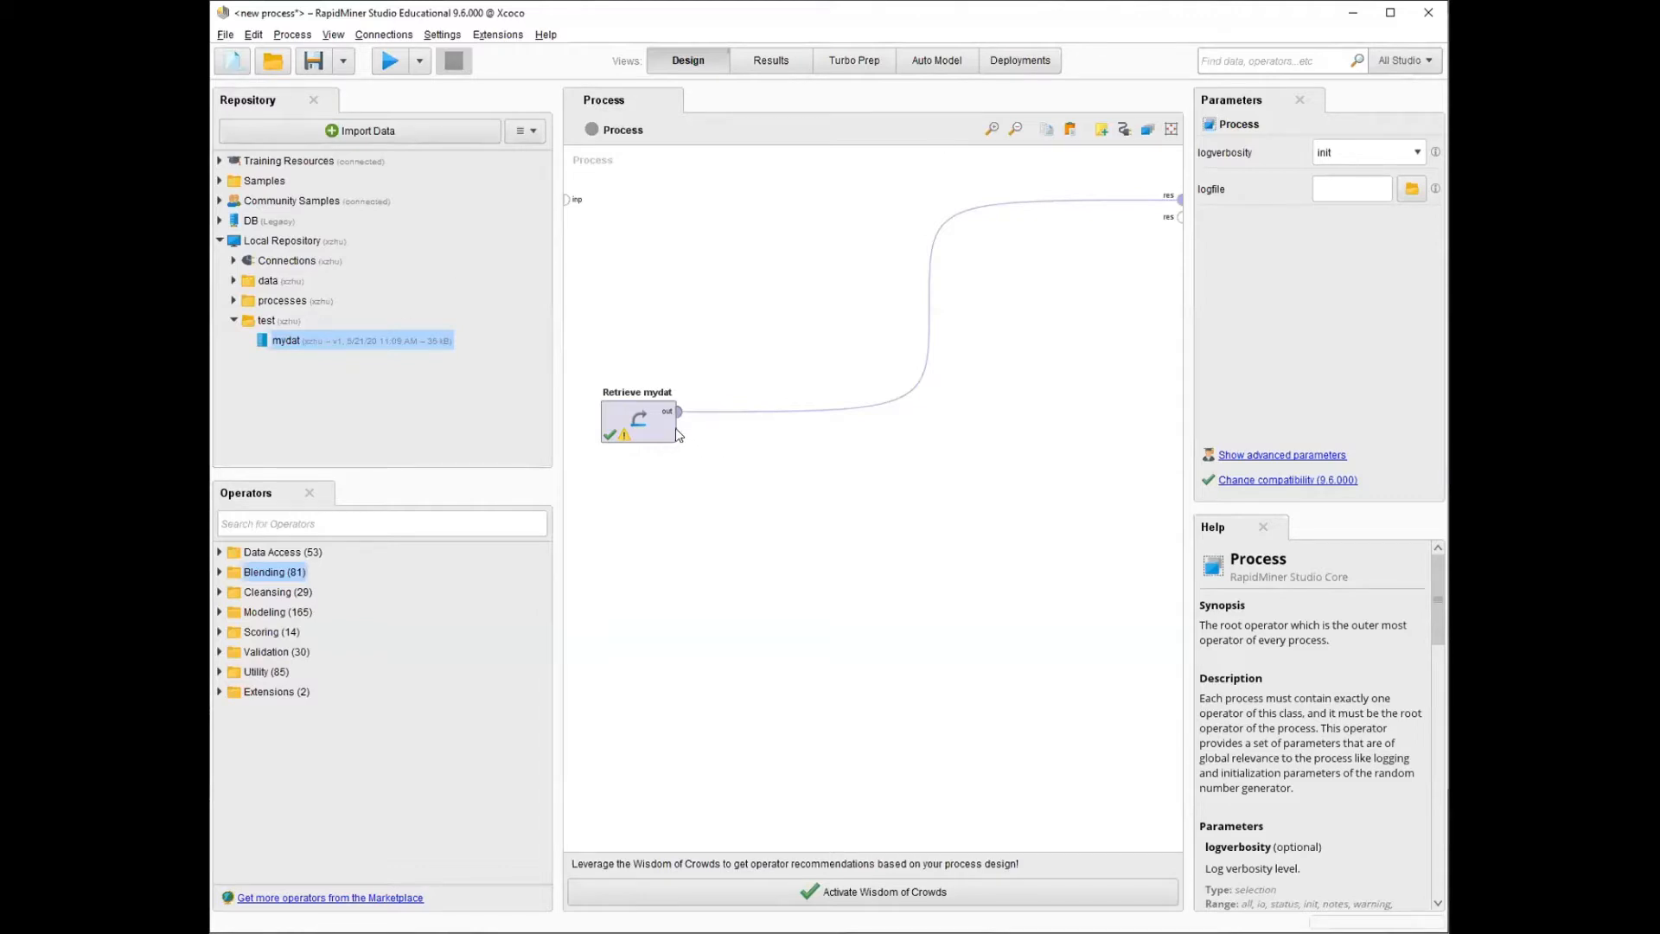
# - Run the process to view the retrieved mydat data, and return to the process design
pyautogui.click(386, 71)
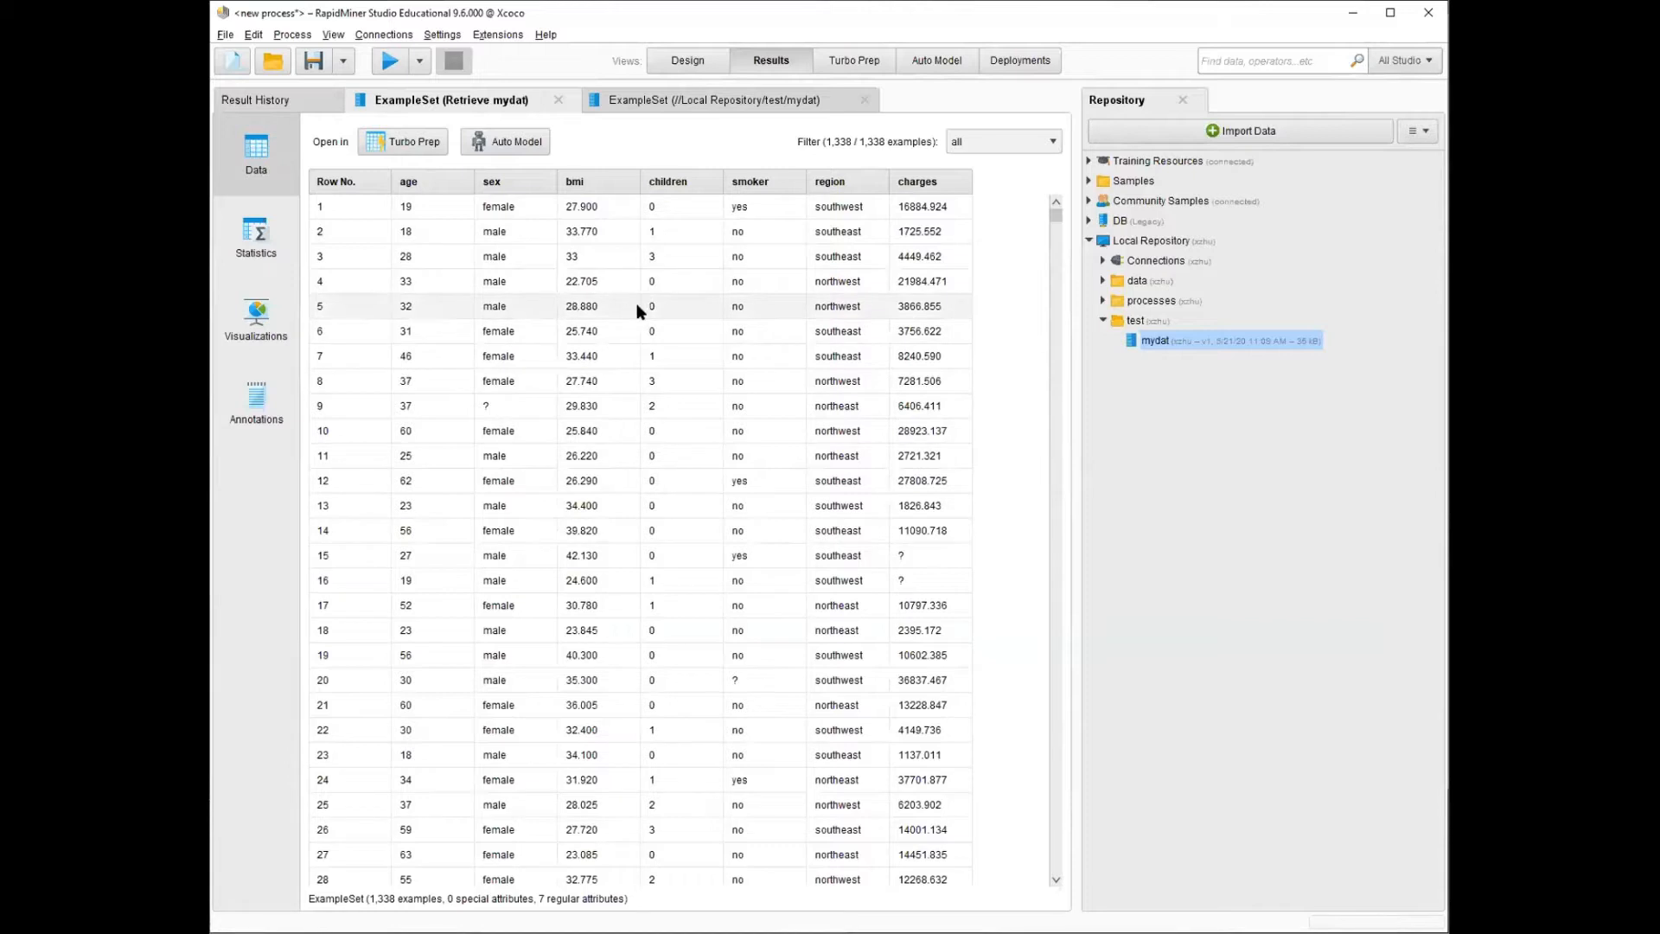
pyautogui.click(690, 66)
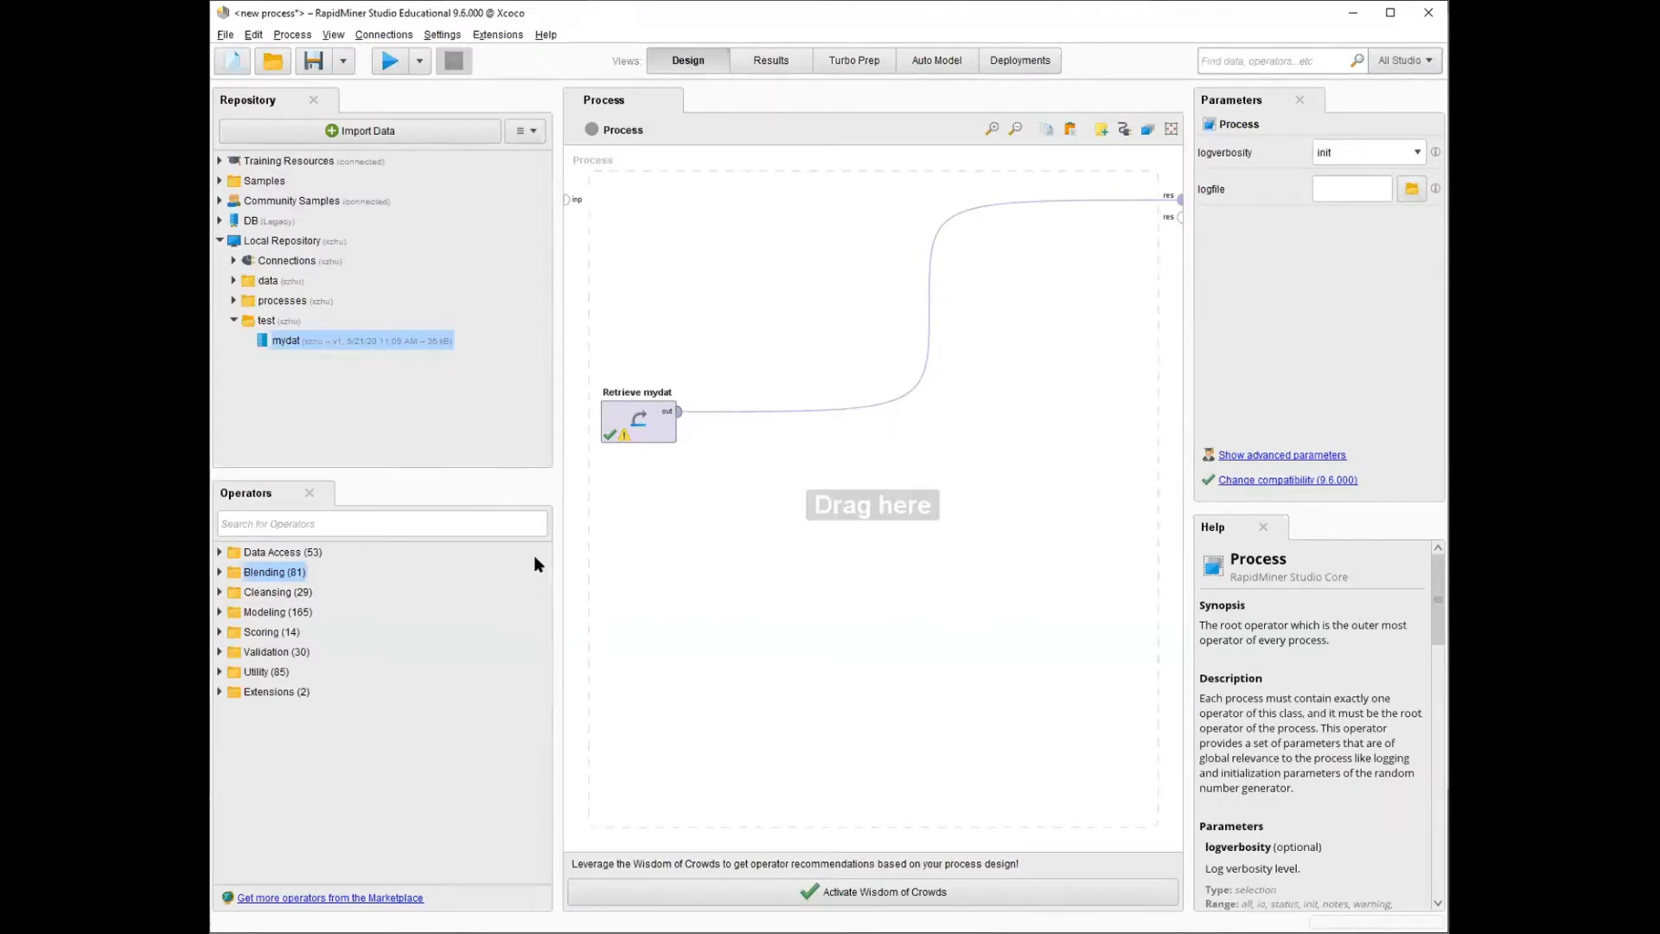
# - Add the Select Attributes operator from the Blending attribute selection group to the process, placing it beside Retrieve mydat
pyautogui.moveTo(556, 564); pyautogui.dragTo(488, 571)
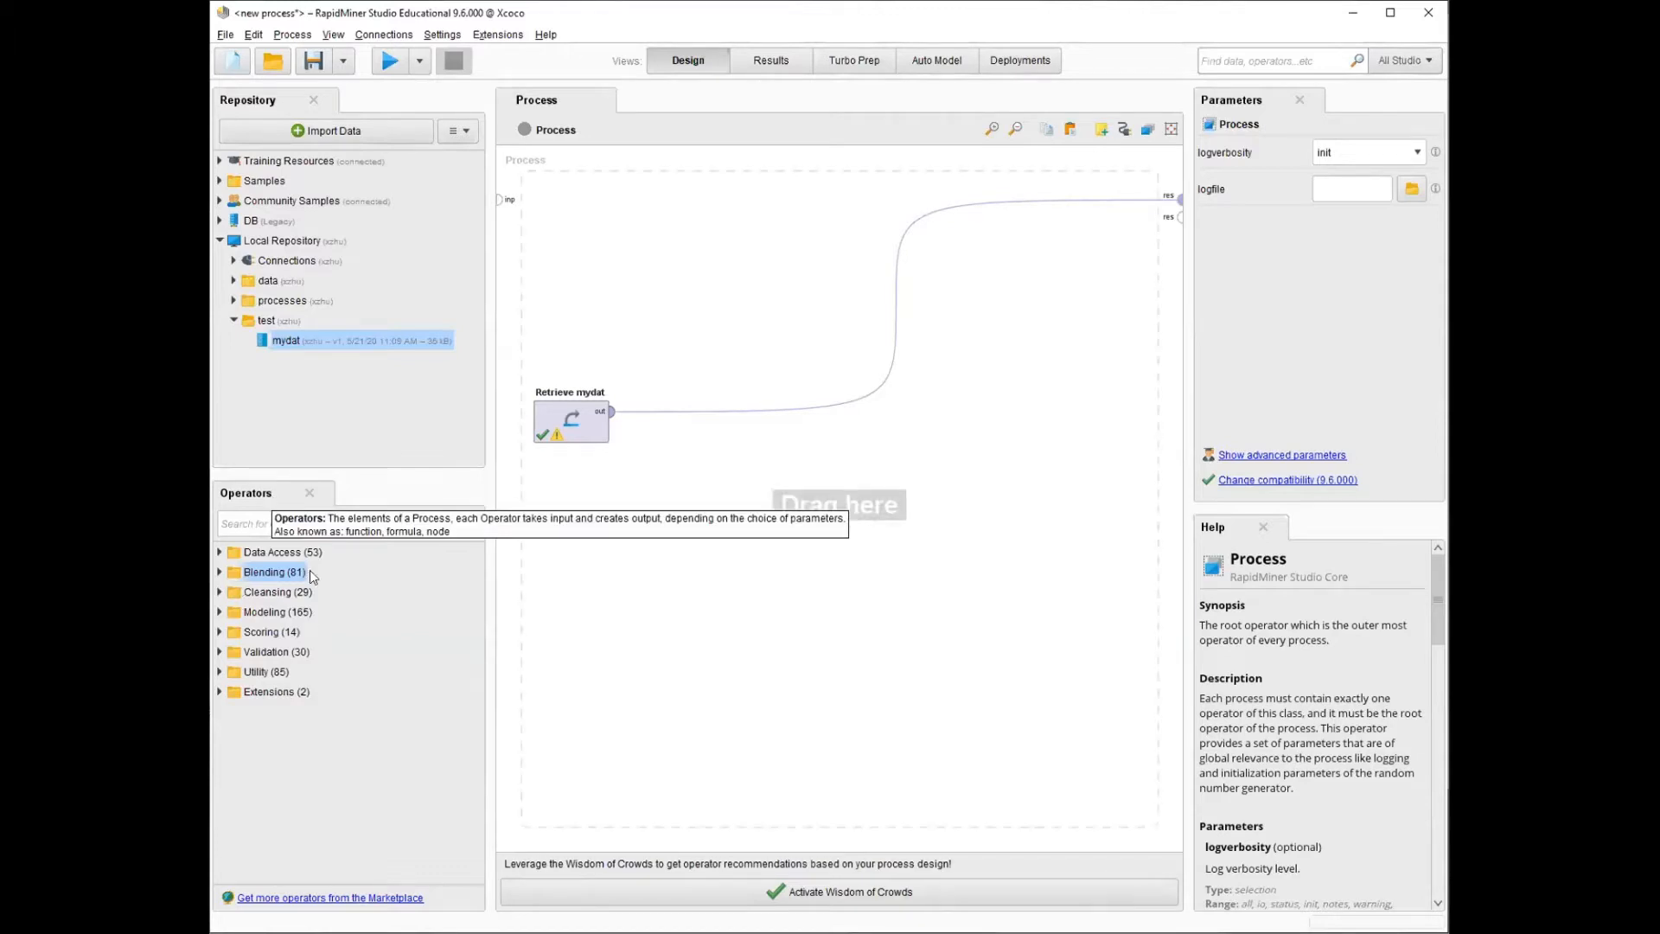
pyautogui.click(220, 573)
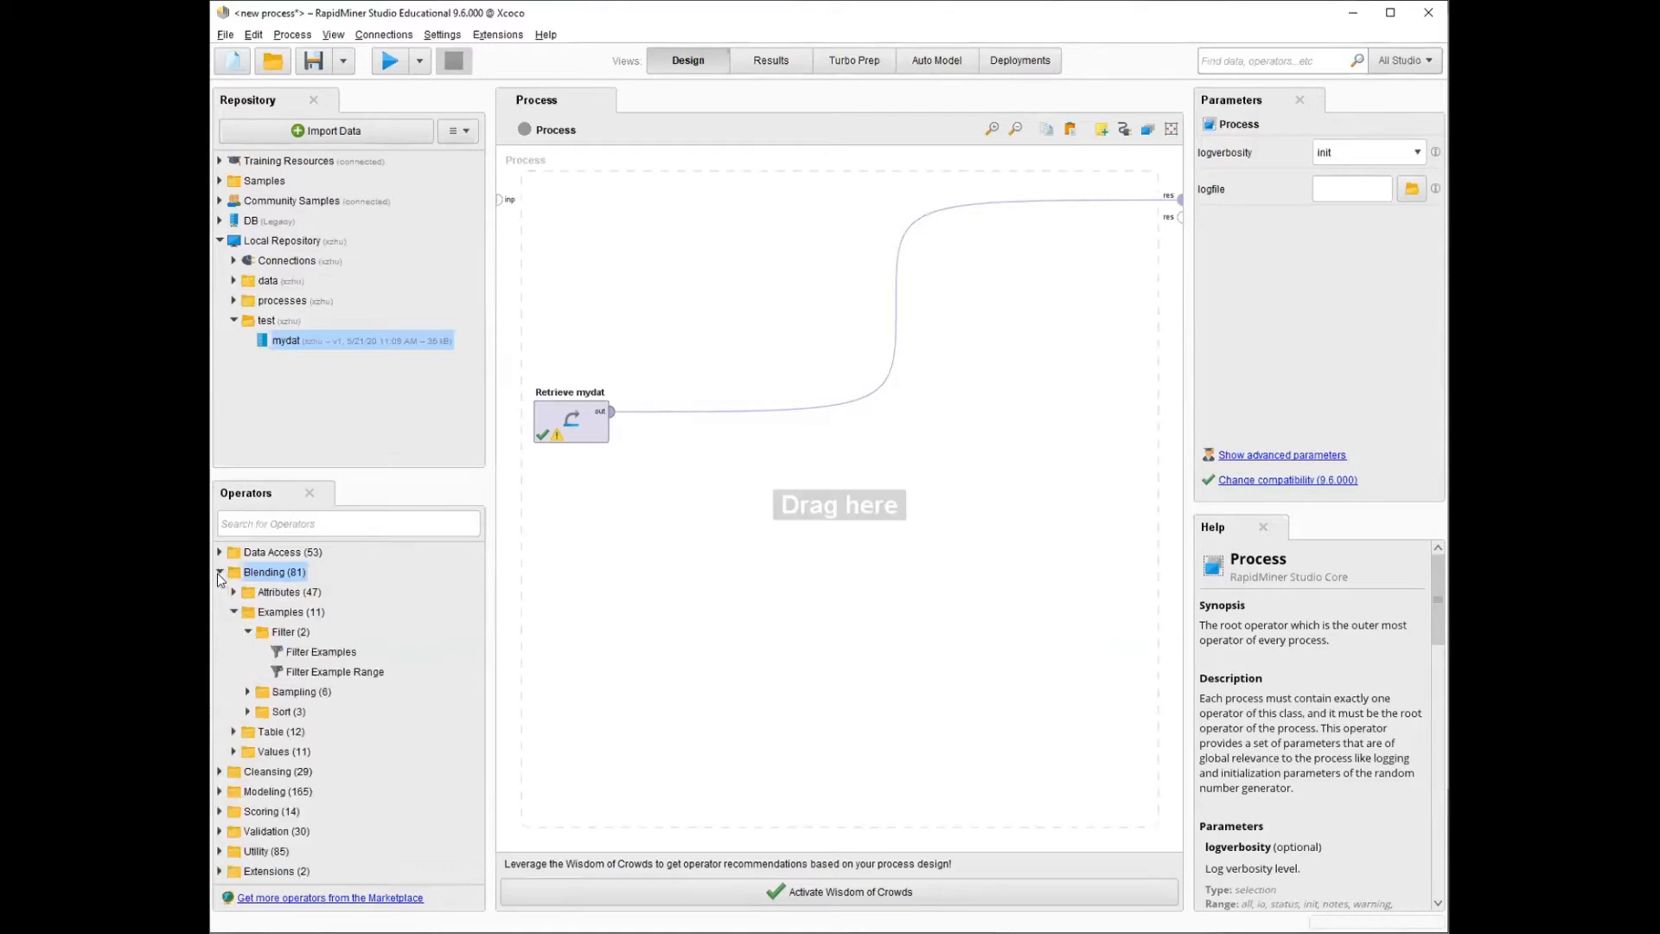
pyautogui.click(234, 612)
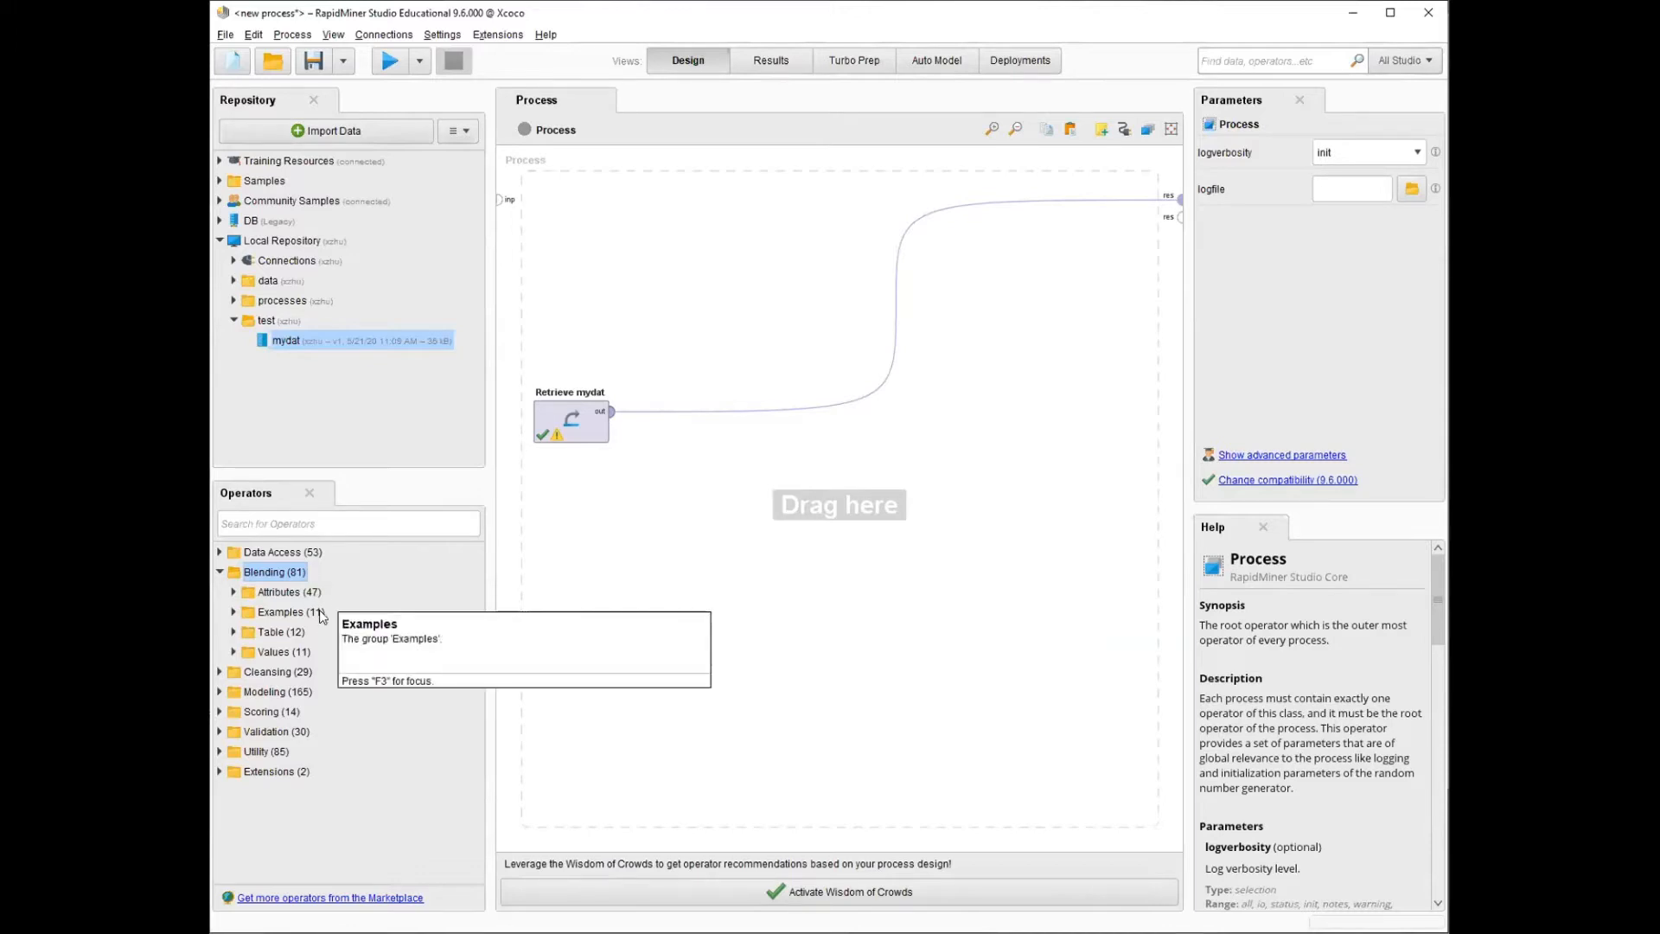
pyautogui.click(232, 593)
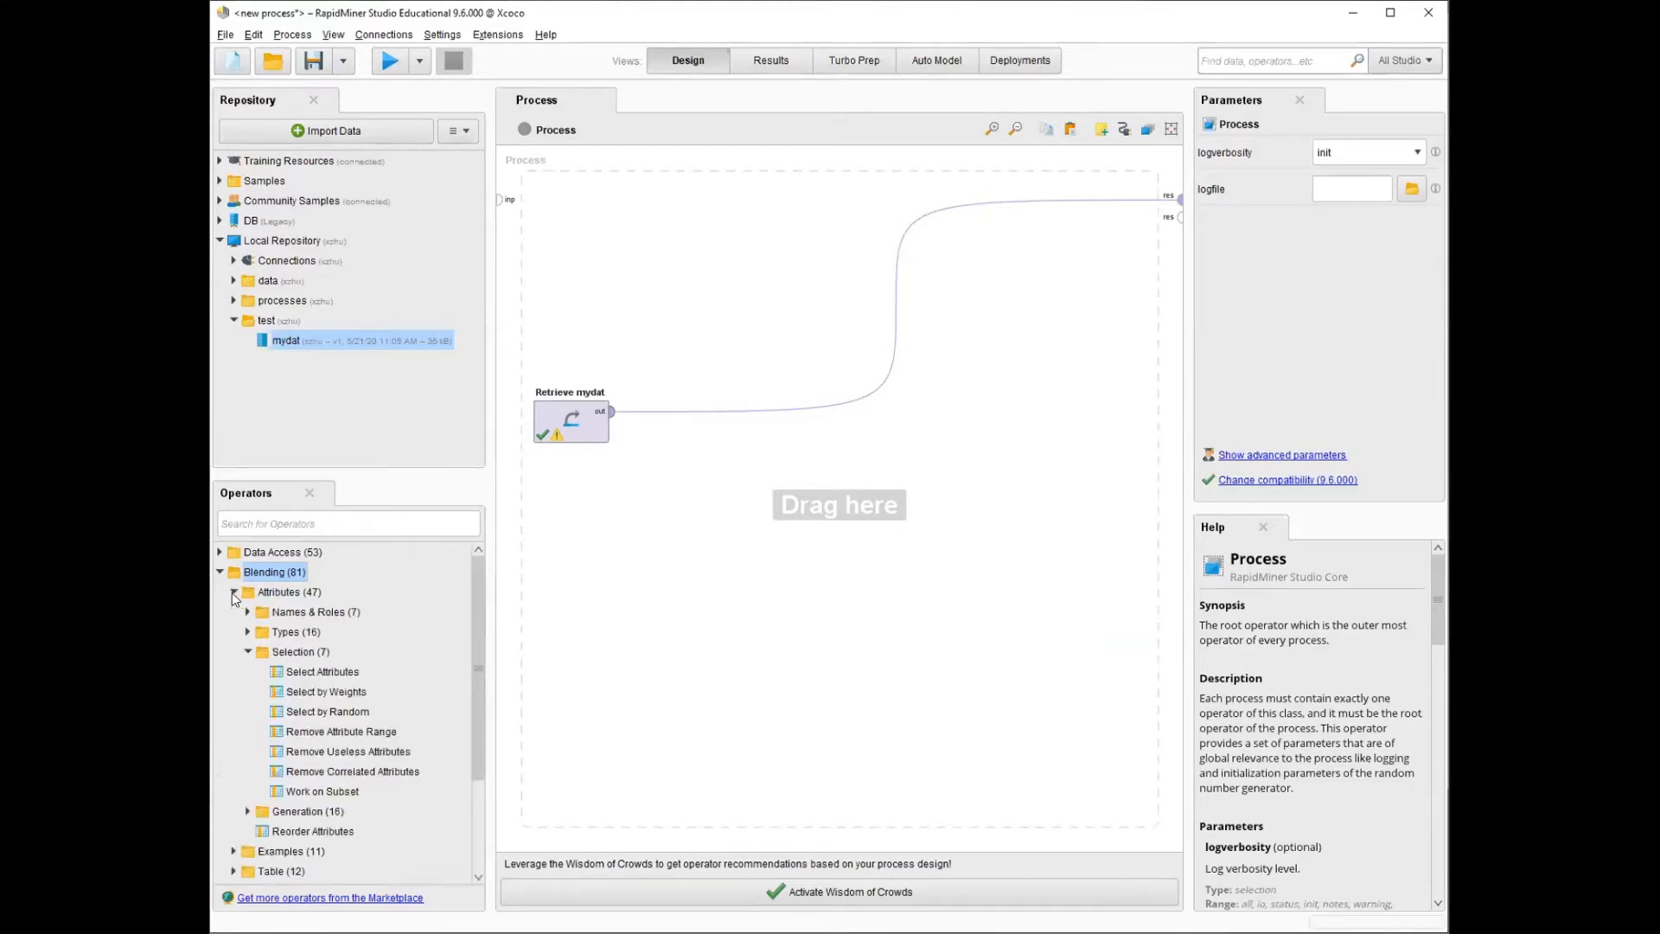
pyautogui.click(248, 652)
pyautogui.click(303, 657)
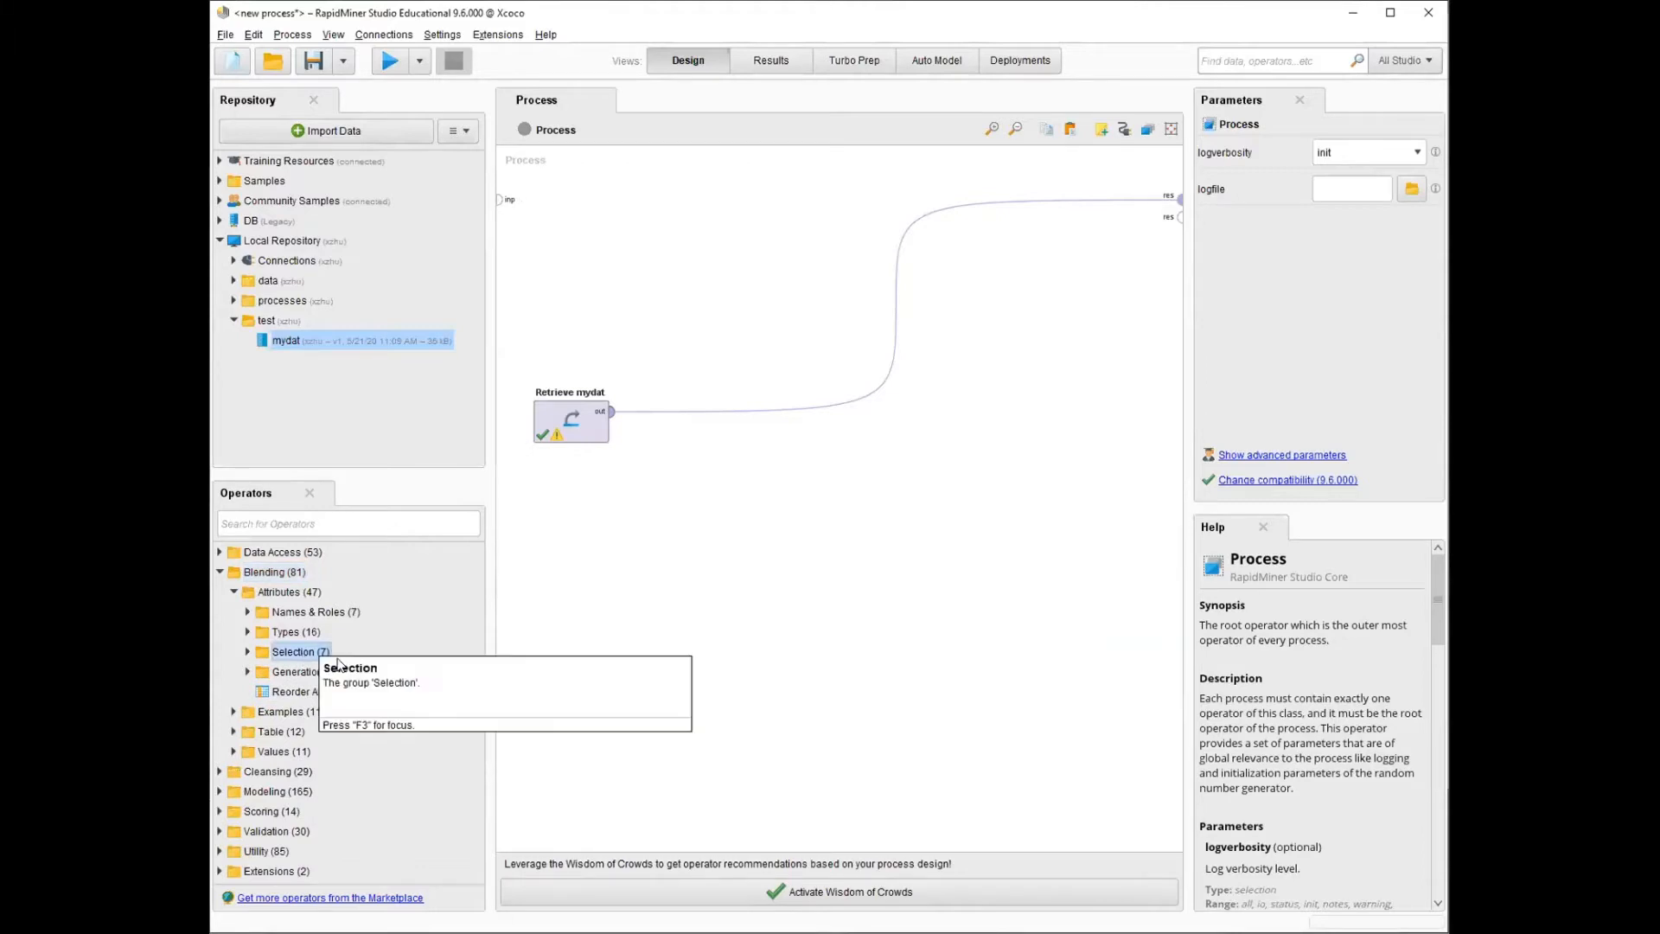
pyautogui.click(247, 652)
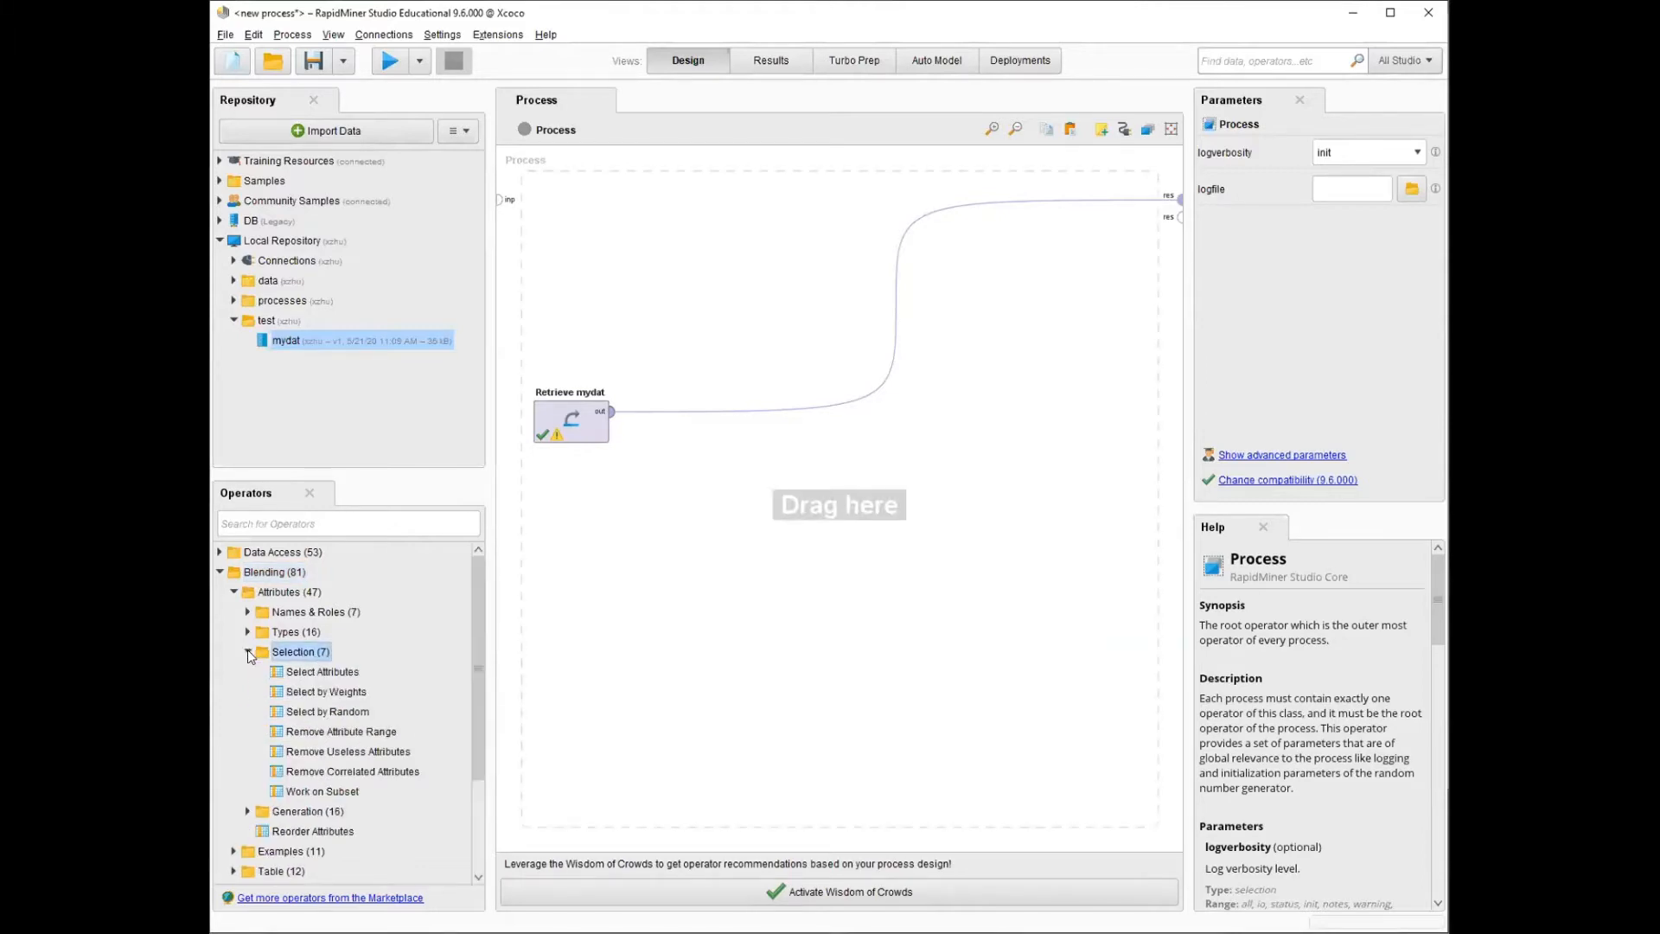
pyautogui.click(318, 675)
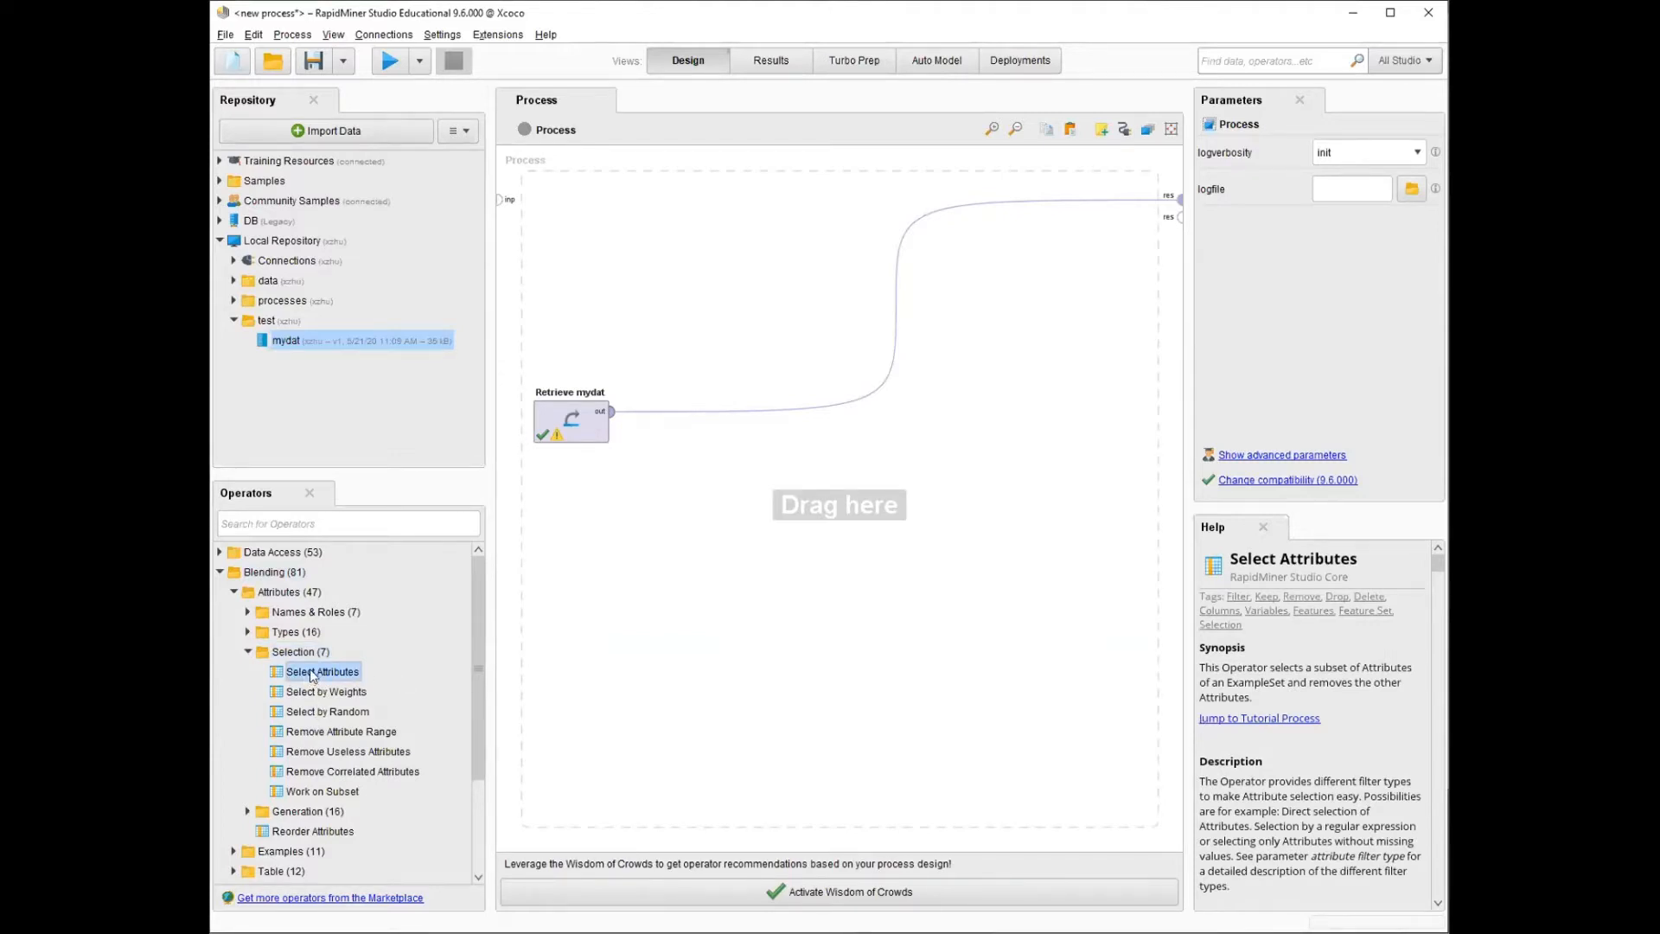
pyautogui.moveTo(310, 677); pyautogui.dragTo(815, 541)
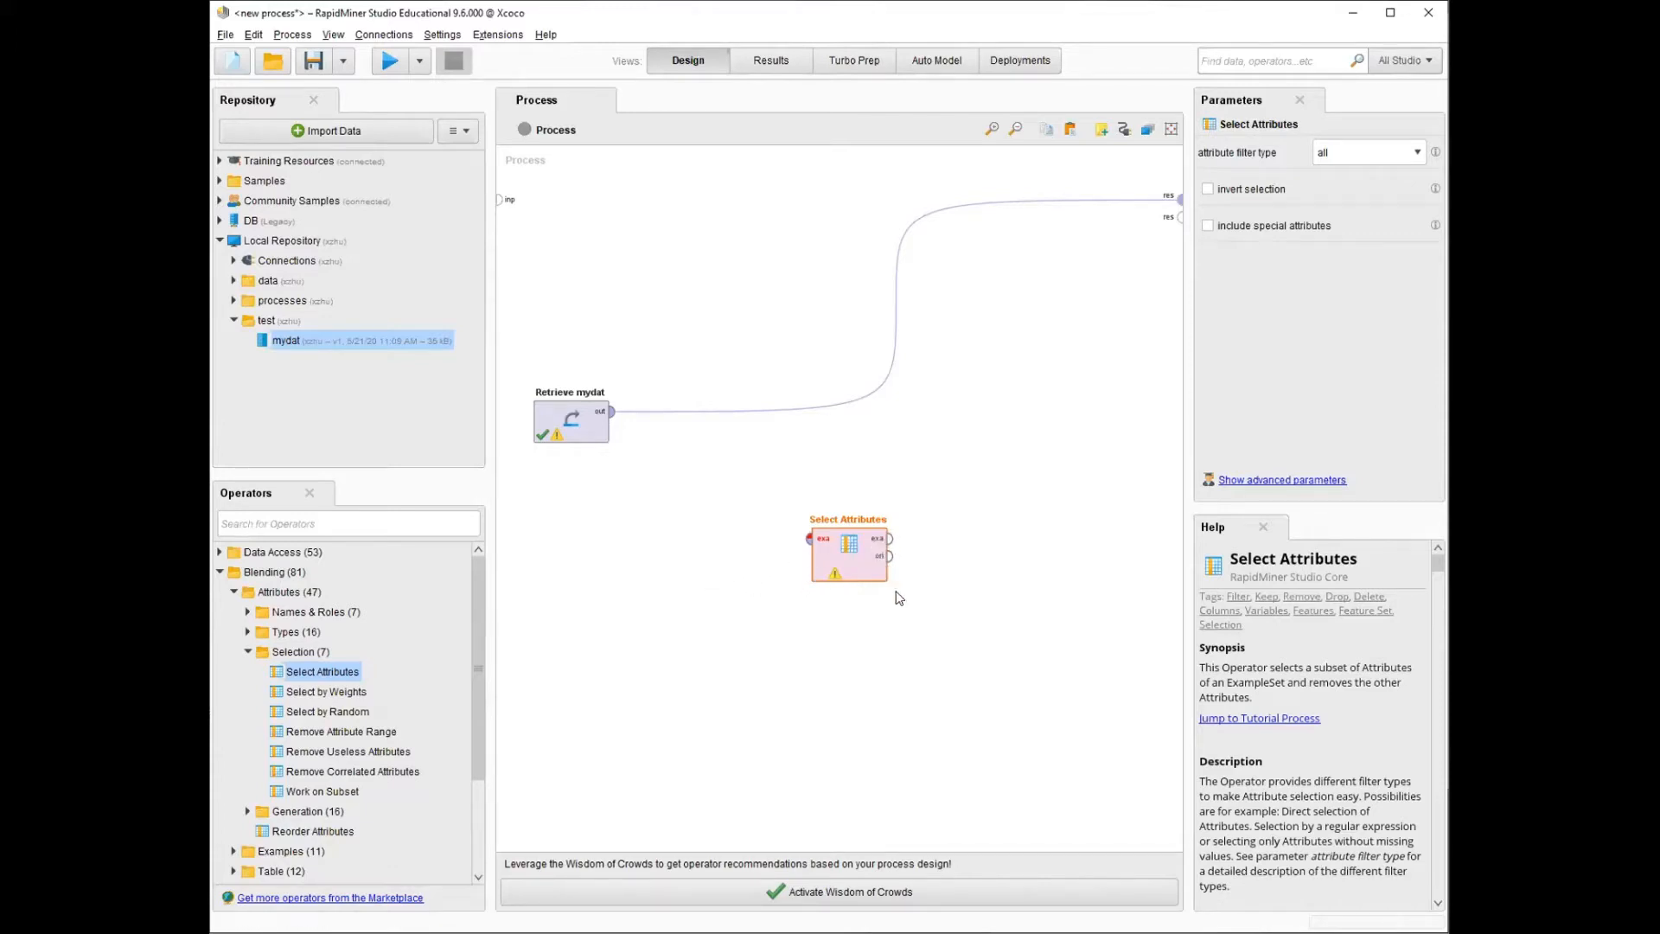
pyautogui.moveTo(828, 556); pyautogui.dragTo(774, 514)
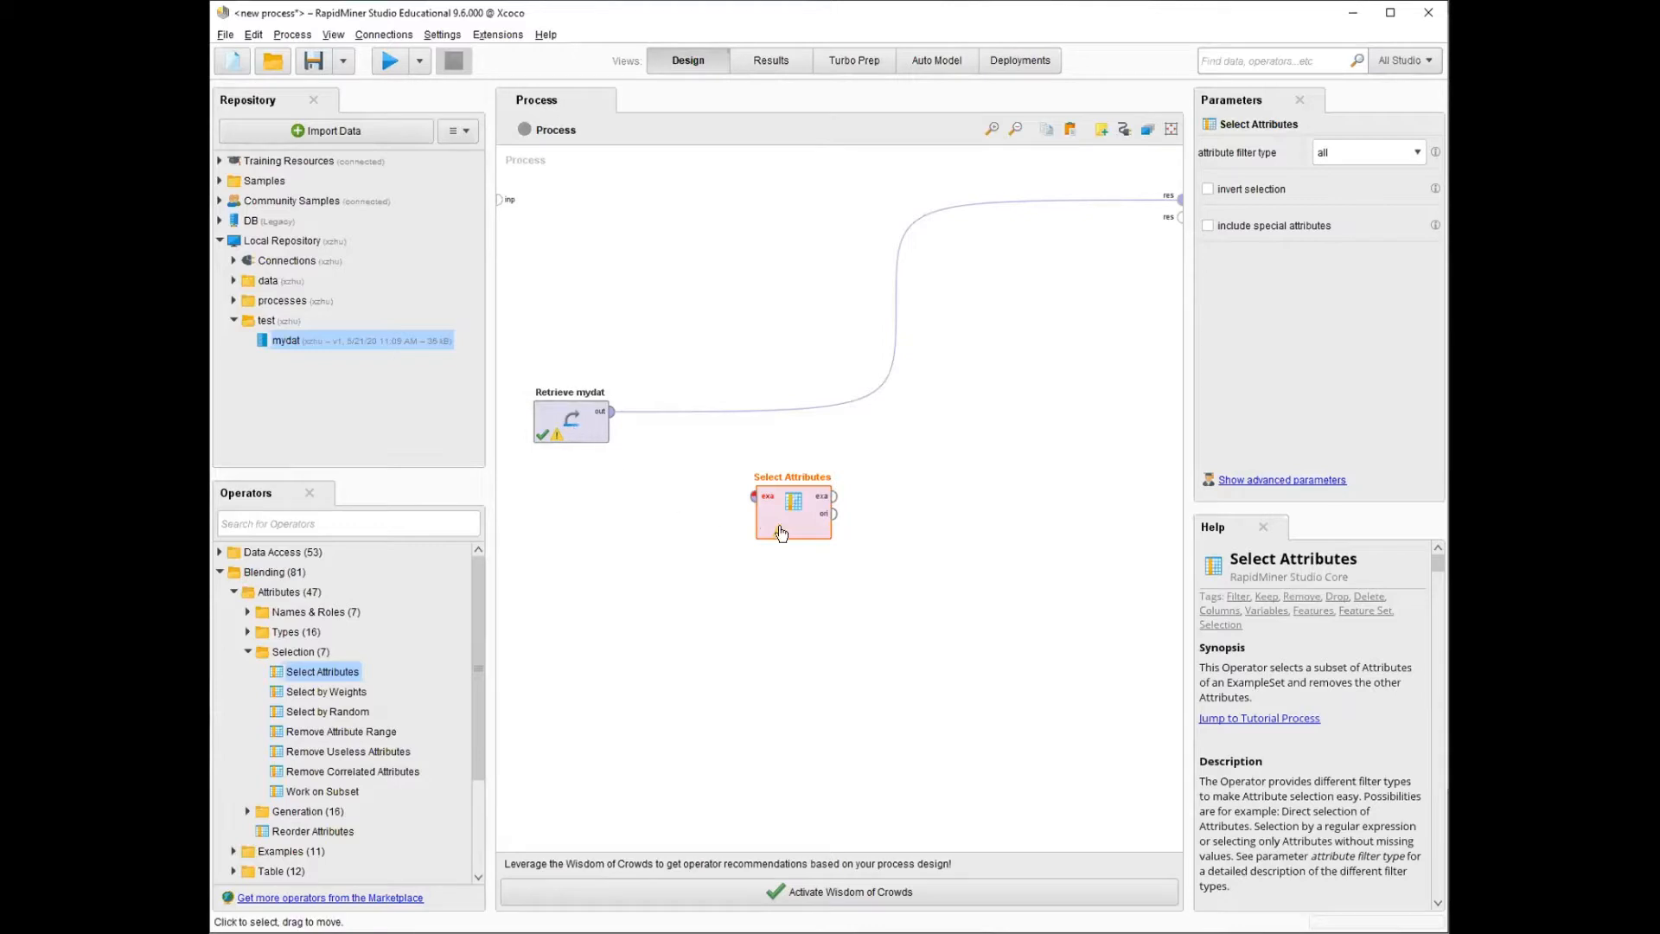
# - Wire Select Attributes between the Retrieve mydat output and the first result port, and run the process to check its output
pyautogui.click(613, 419)
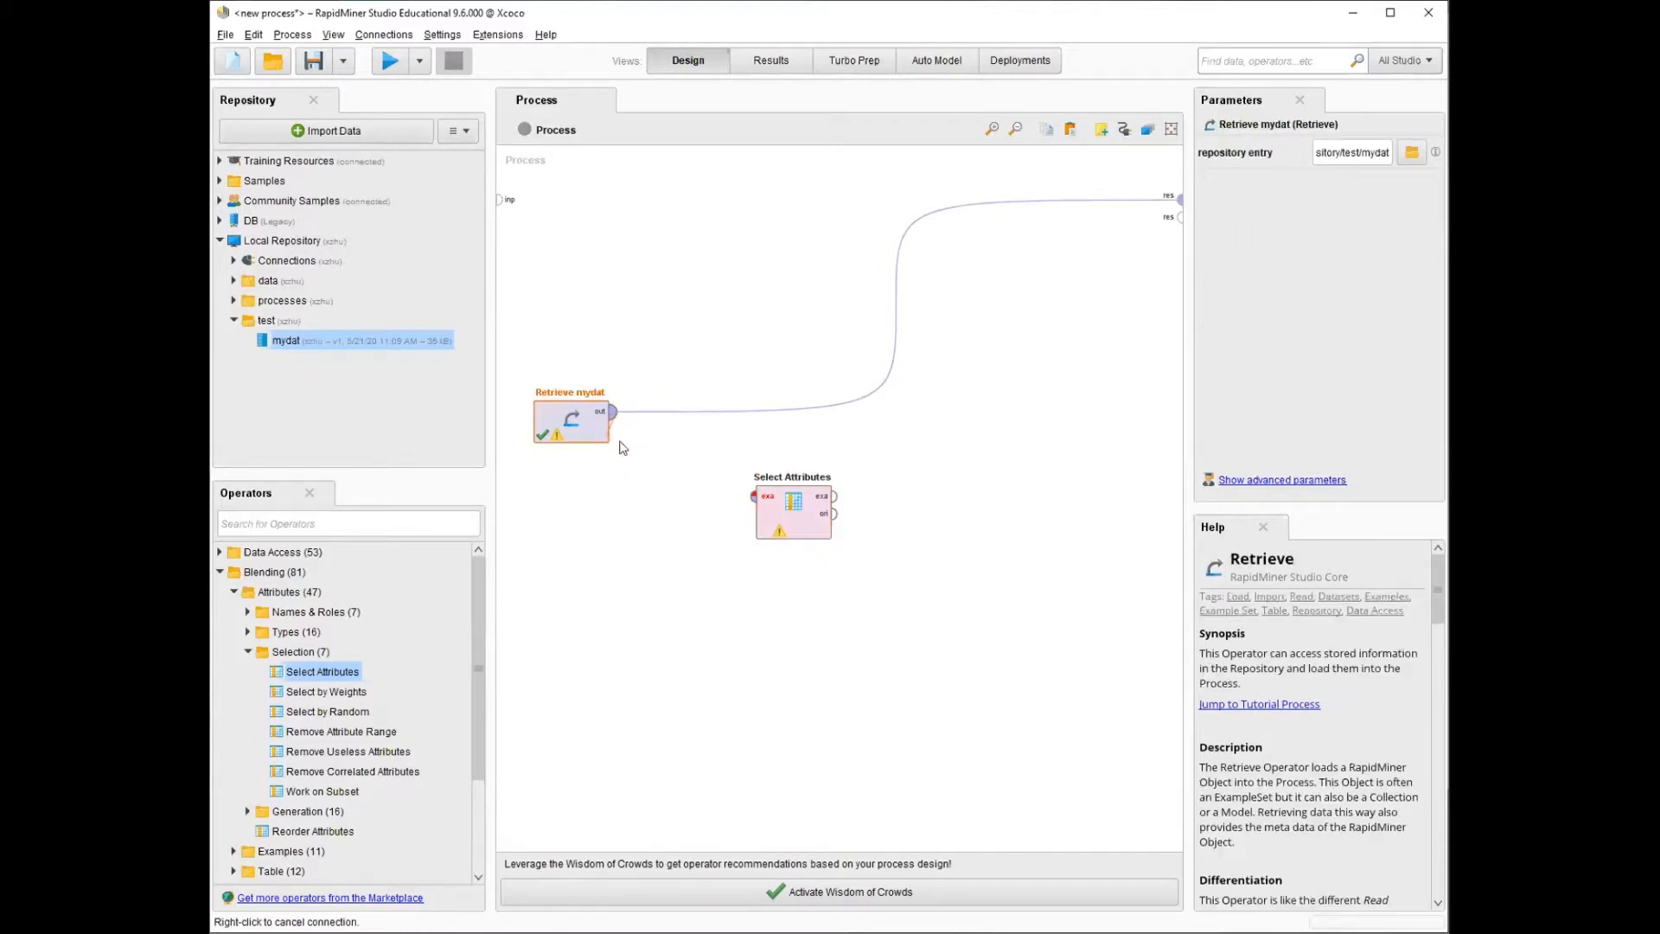
pyautogui.click(752, 500)
pyautogui.moveTo(757, 527); pyautogui.dragTo(756, 401)
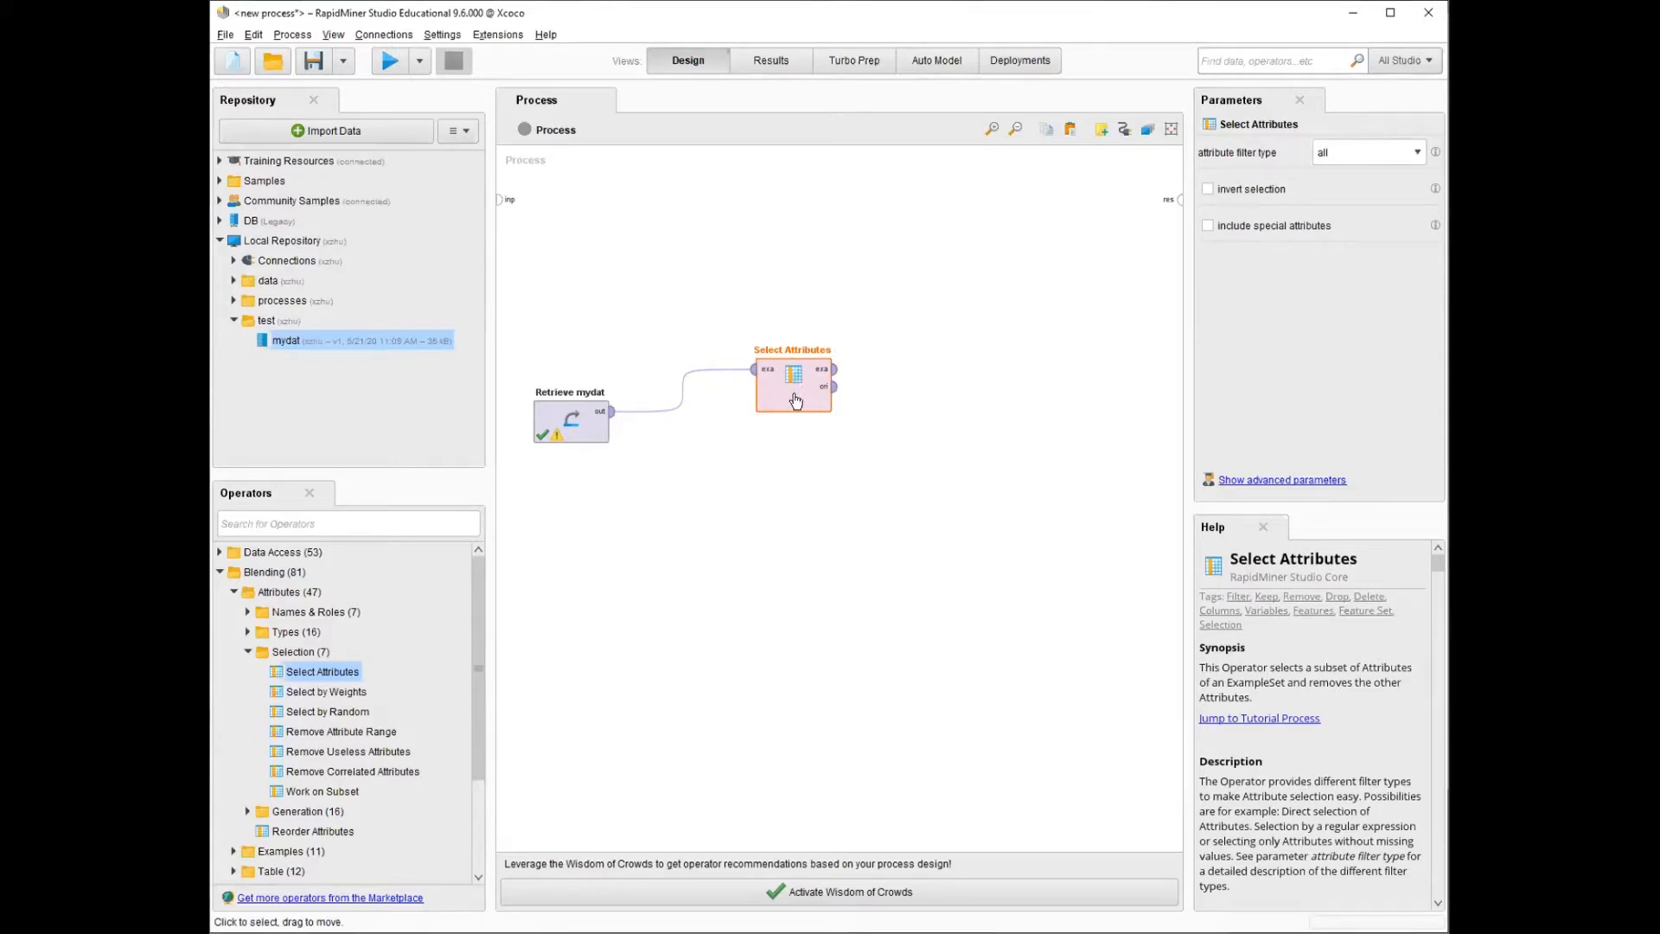
pyautogui.click(836, 374)
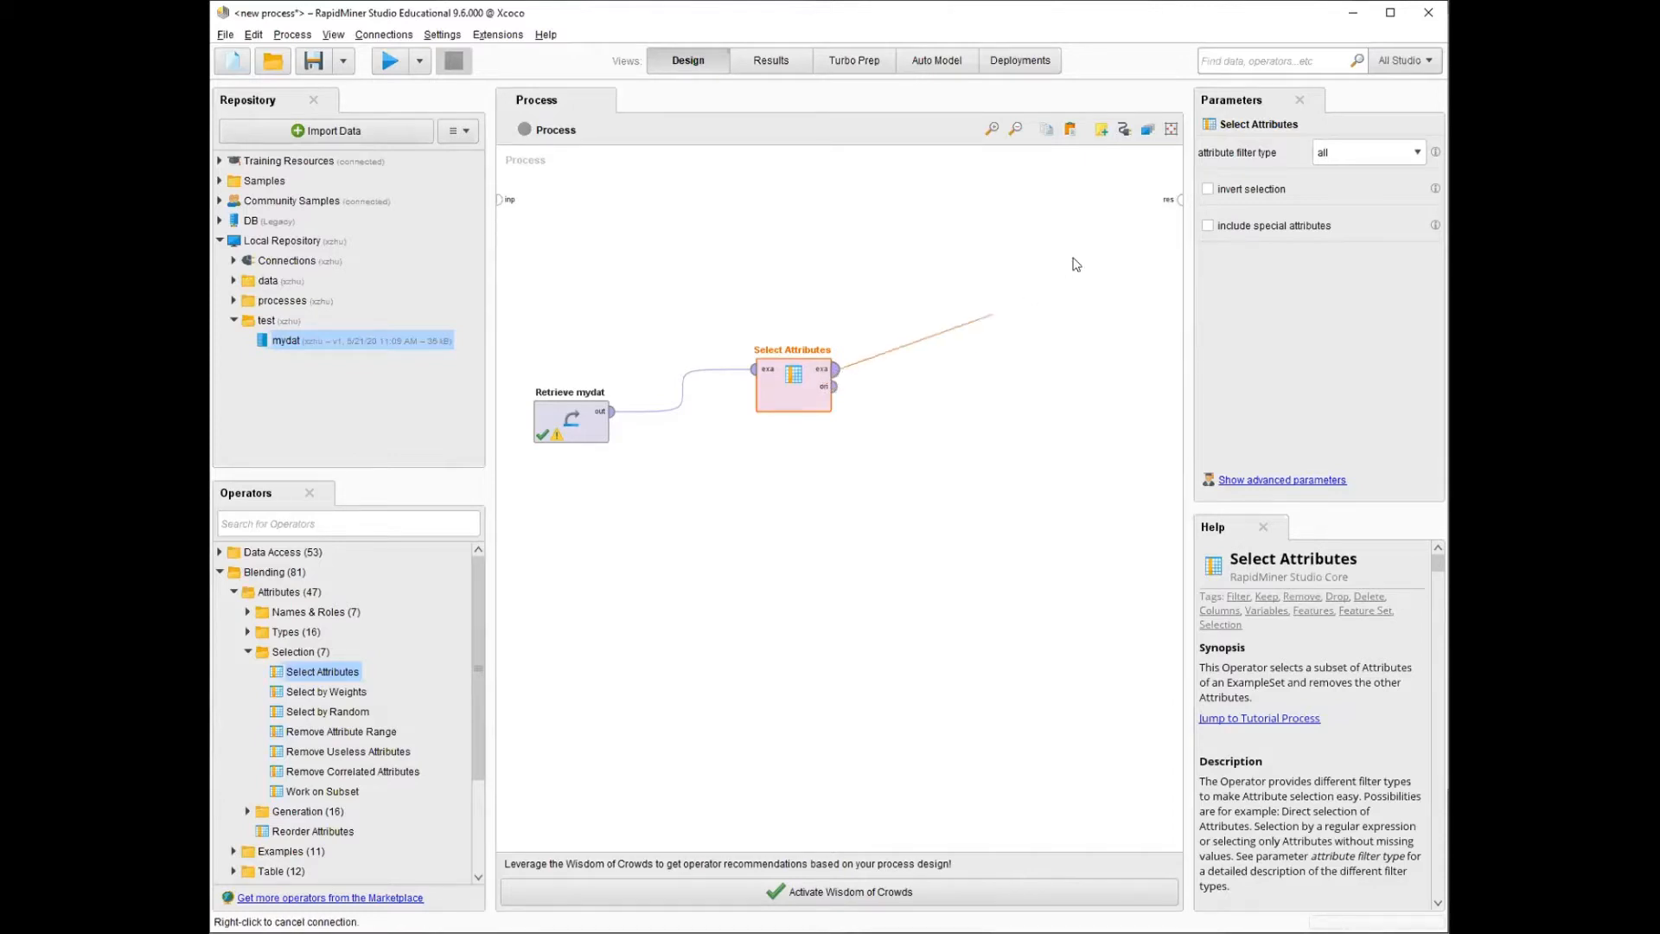
pyautogui.click(1180, 200)
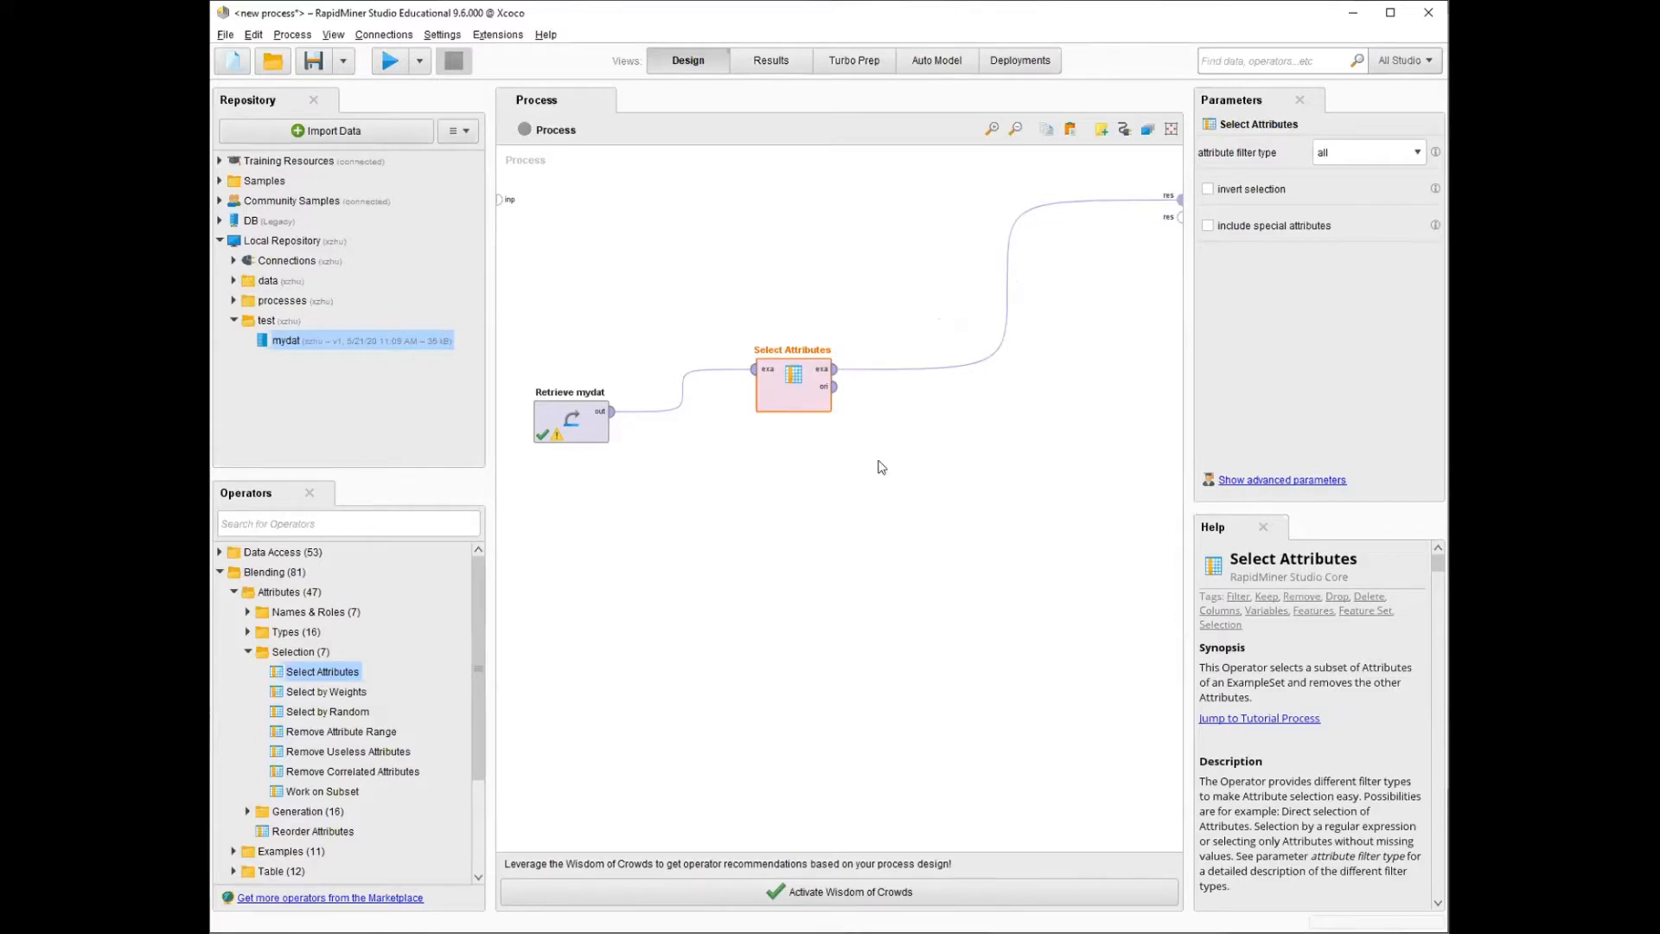
pyautogui.click(390, 62)
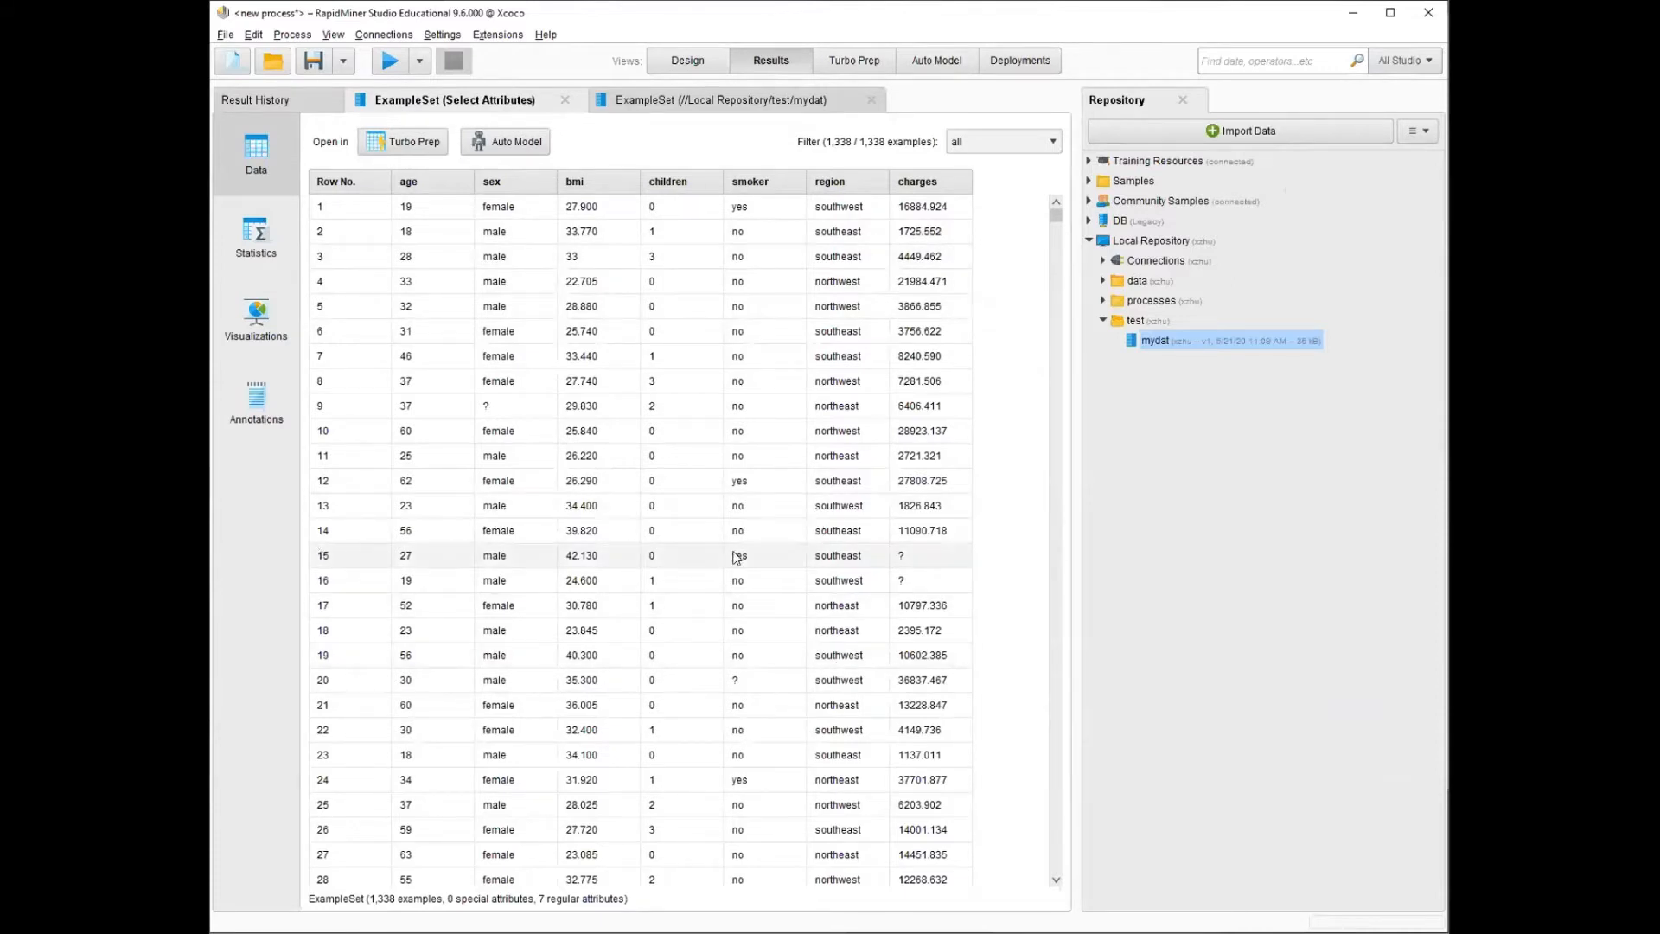
pyautogui.click(685, 60)
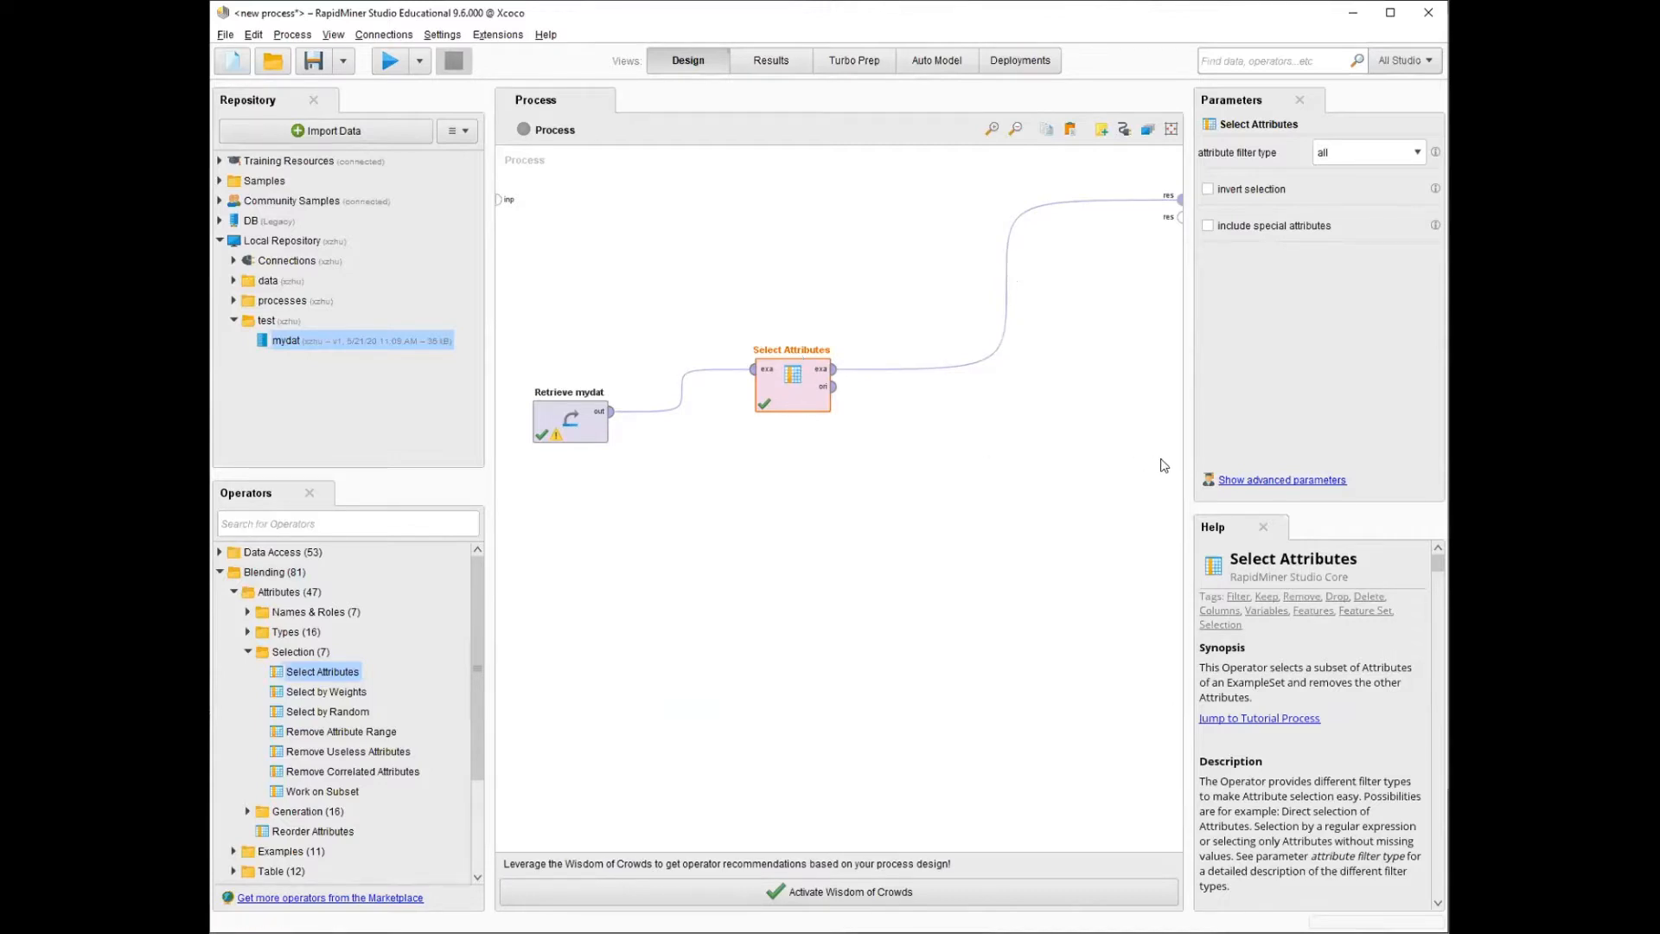
# - Set the Select Attributes filter type to single with attribute age, and run the process to review the output
pyautogui.moveTo(1189, 462); pyautogui.dragTo(1125, 470)
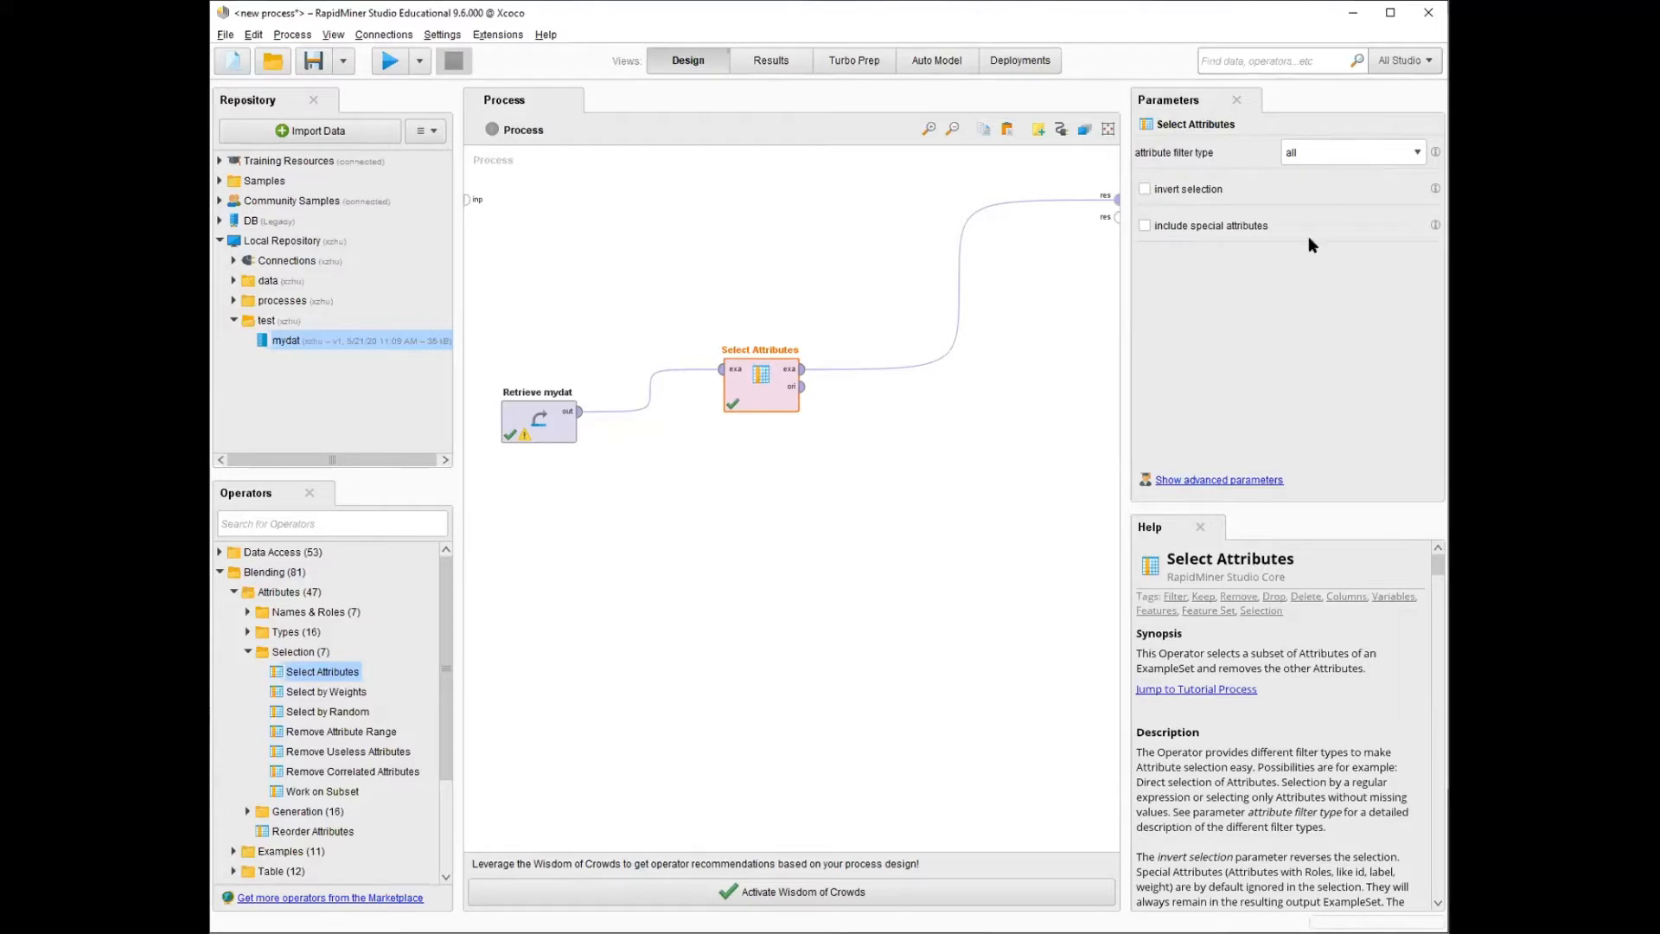
pyautogui.click(1418, 153)
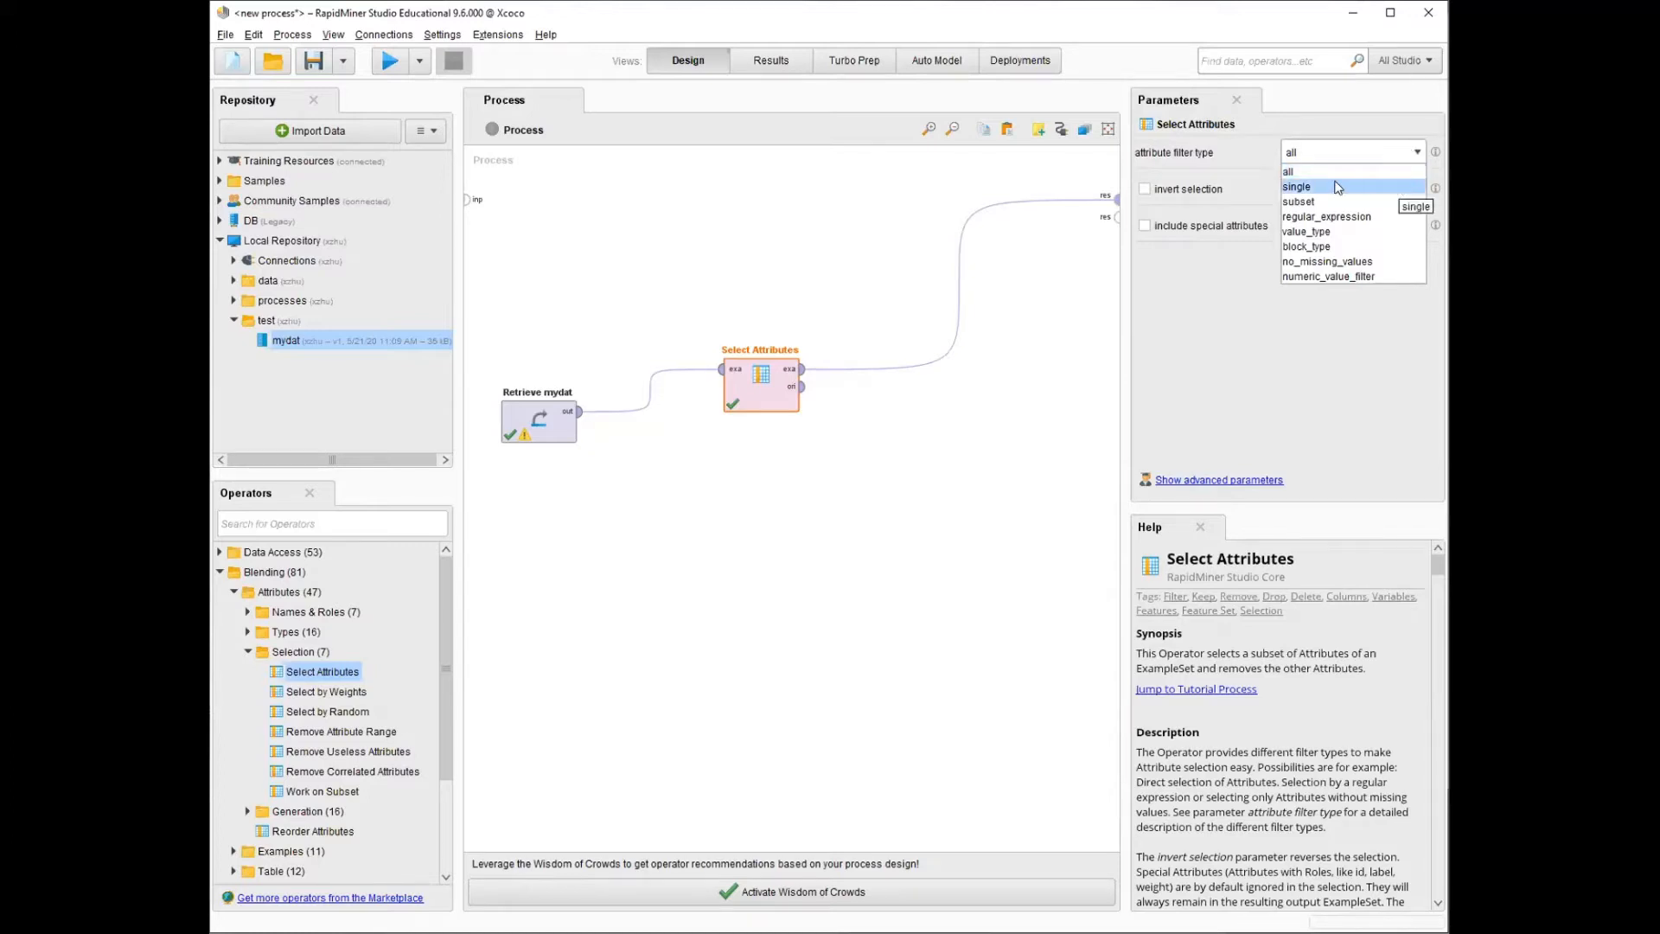
pyautogui.click(1392, 197)
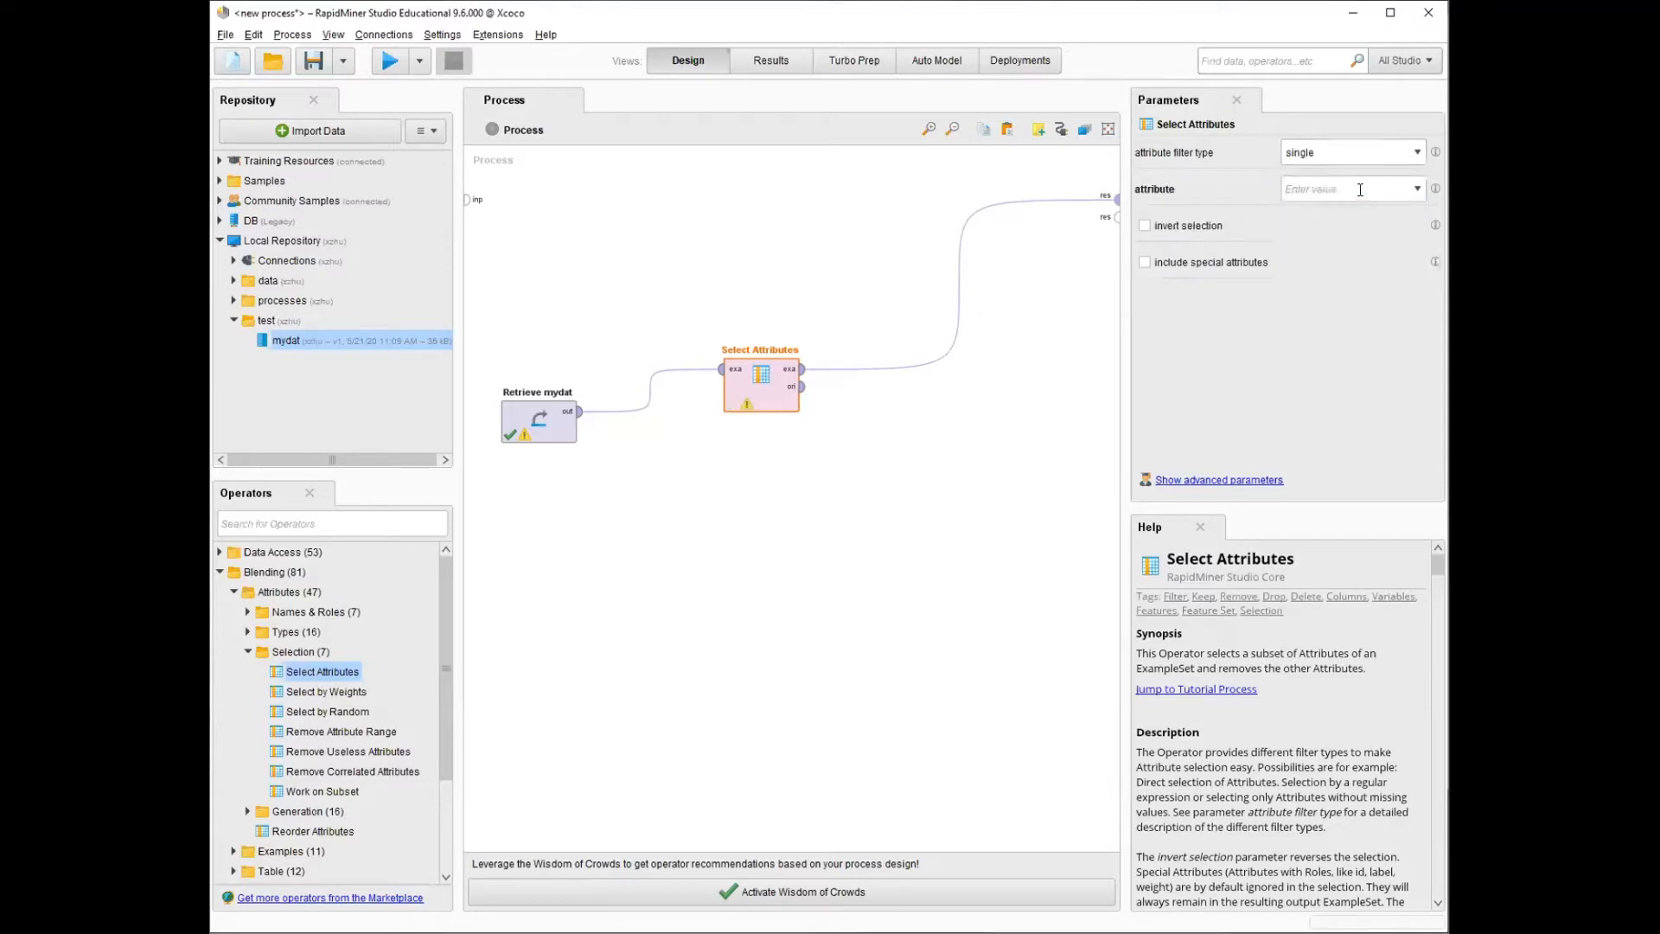
pyautogui.click(1361, 189)
pyautogui.write('aag')
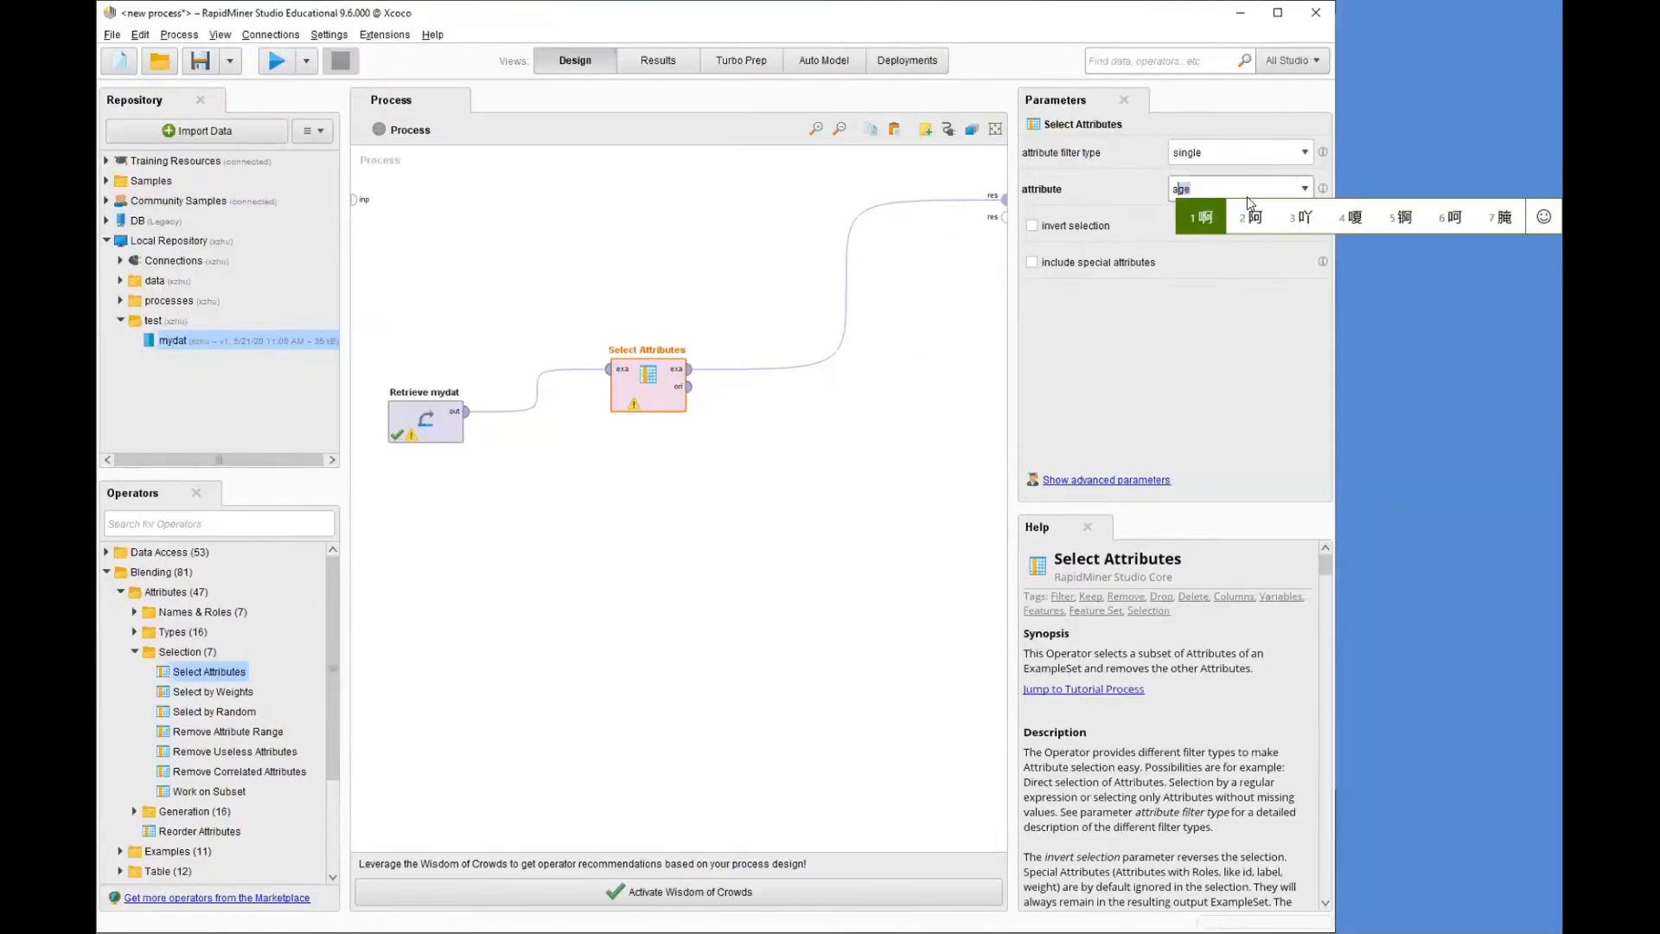
pyautogui.press('BackSpace')
pyautogui.press('BackSpace')
pyautogui.press('BackSpace')
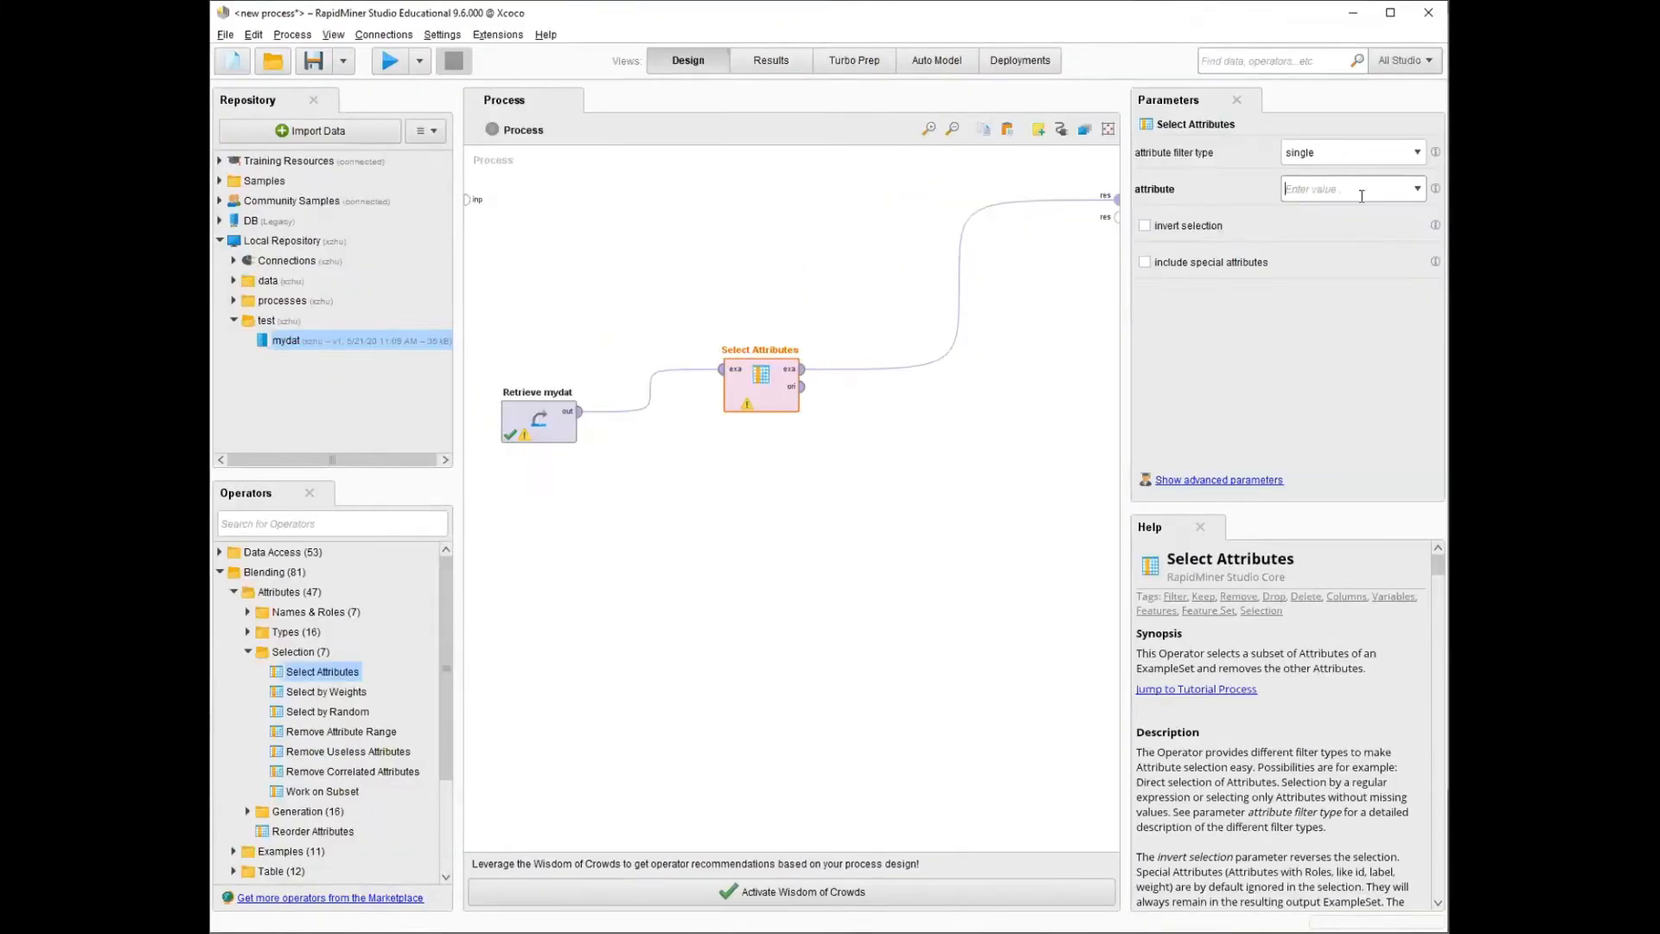
pyautogui.write('age')
pyautogui.click(1414, 190)
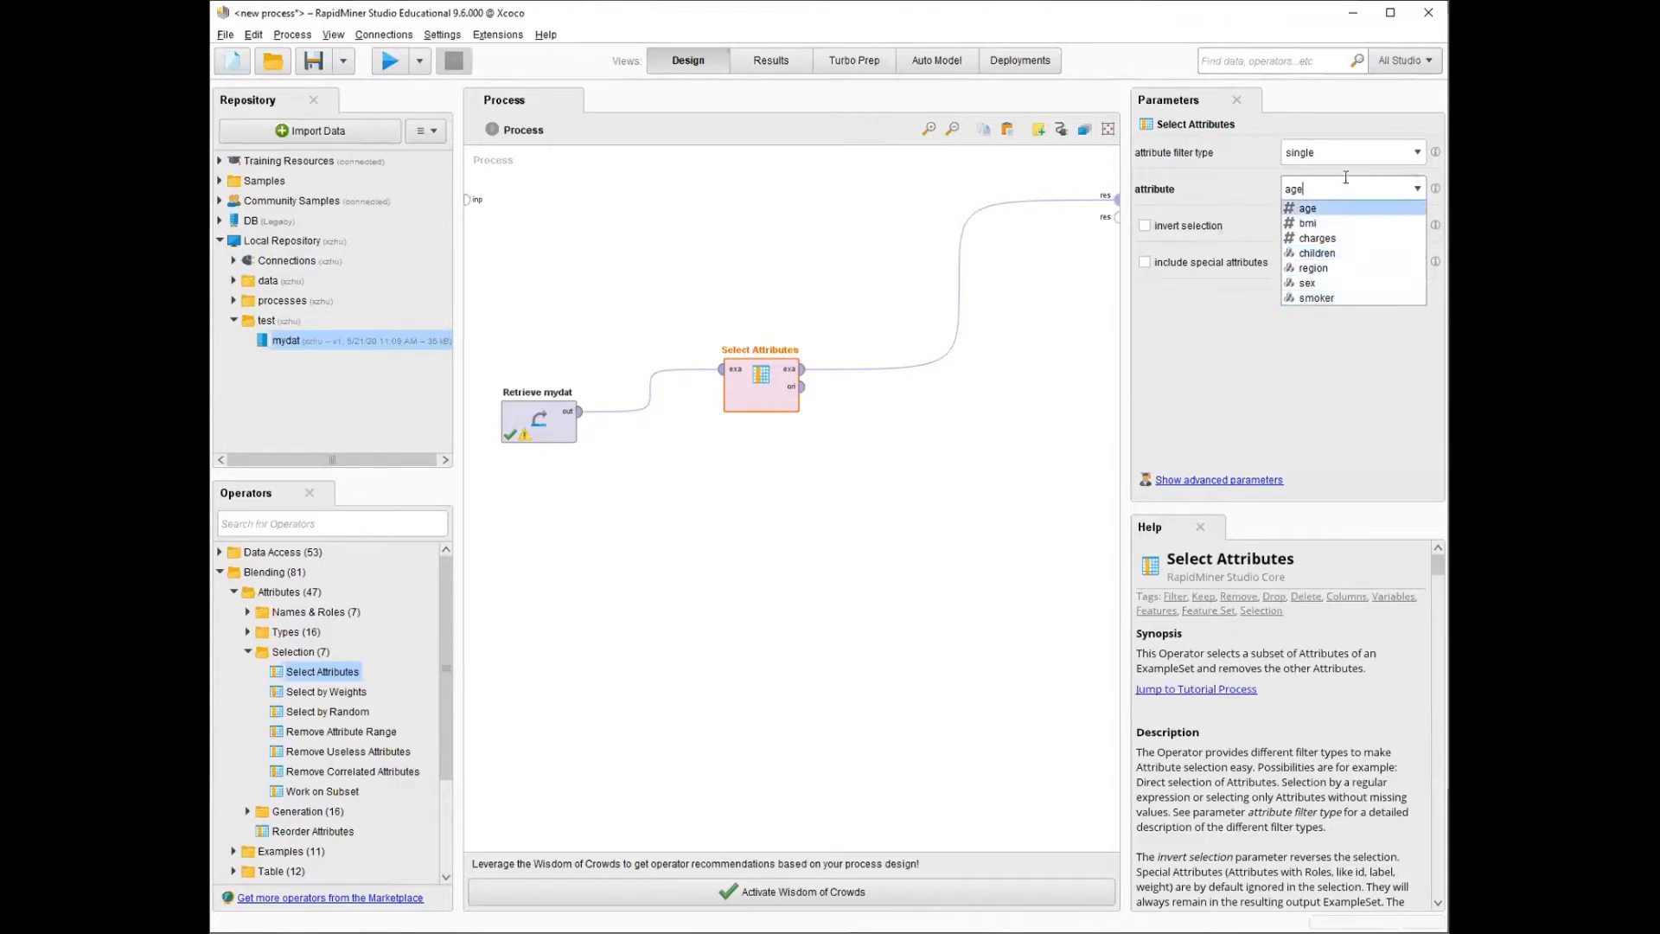
pyautogui.click(1329, 213)
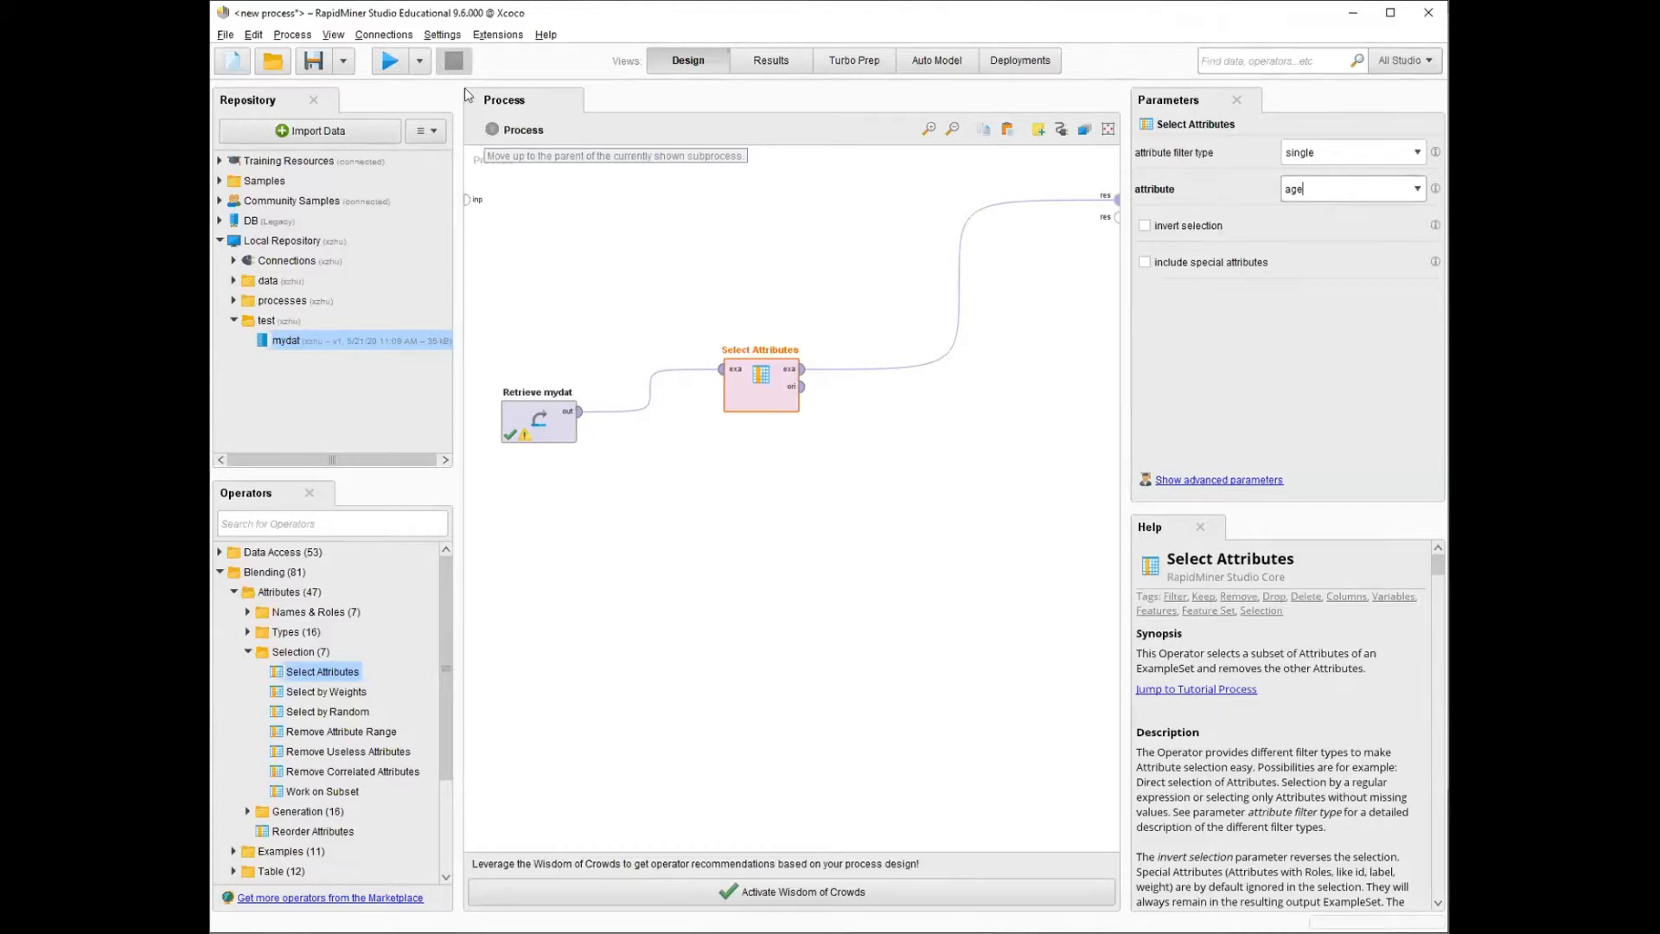
pyautogui.click(391, 70)
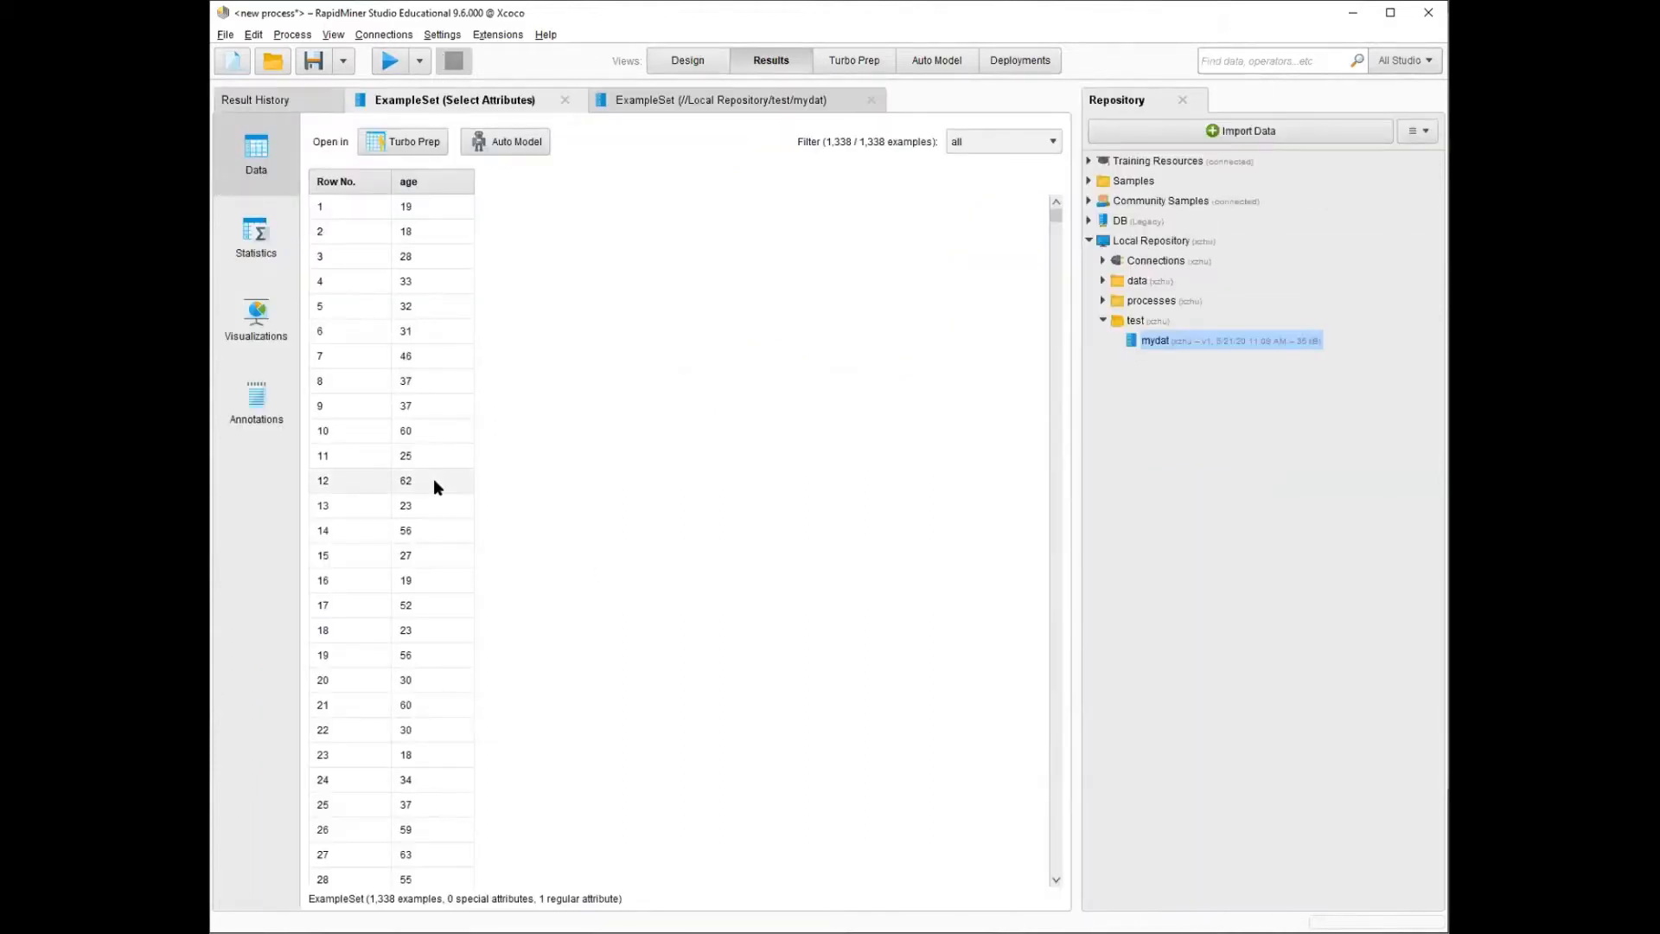
pyautogui.click(686, 60)
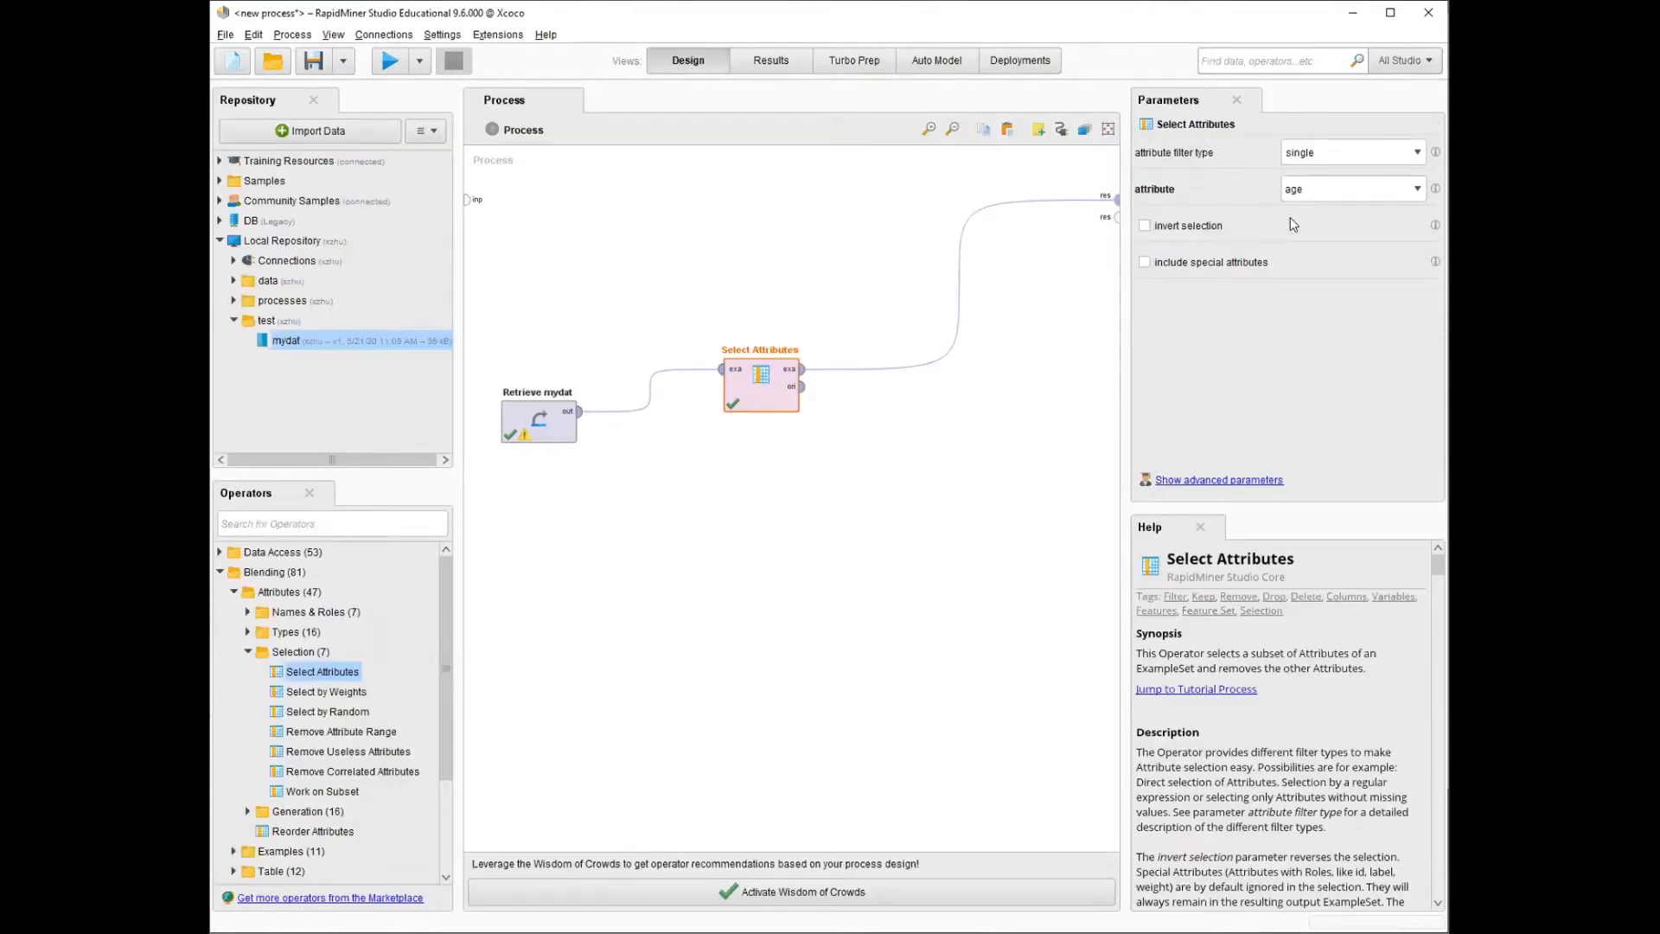
# - Set the Select Attributes filter type to subset with the attributes charges and children, and run the process to review the output
pyautogui.click(1419, 153)
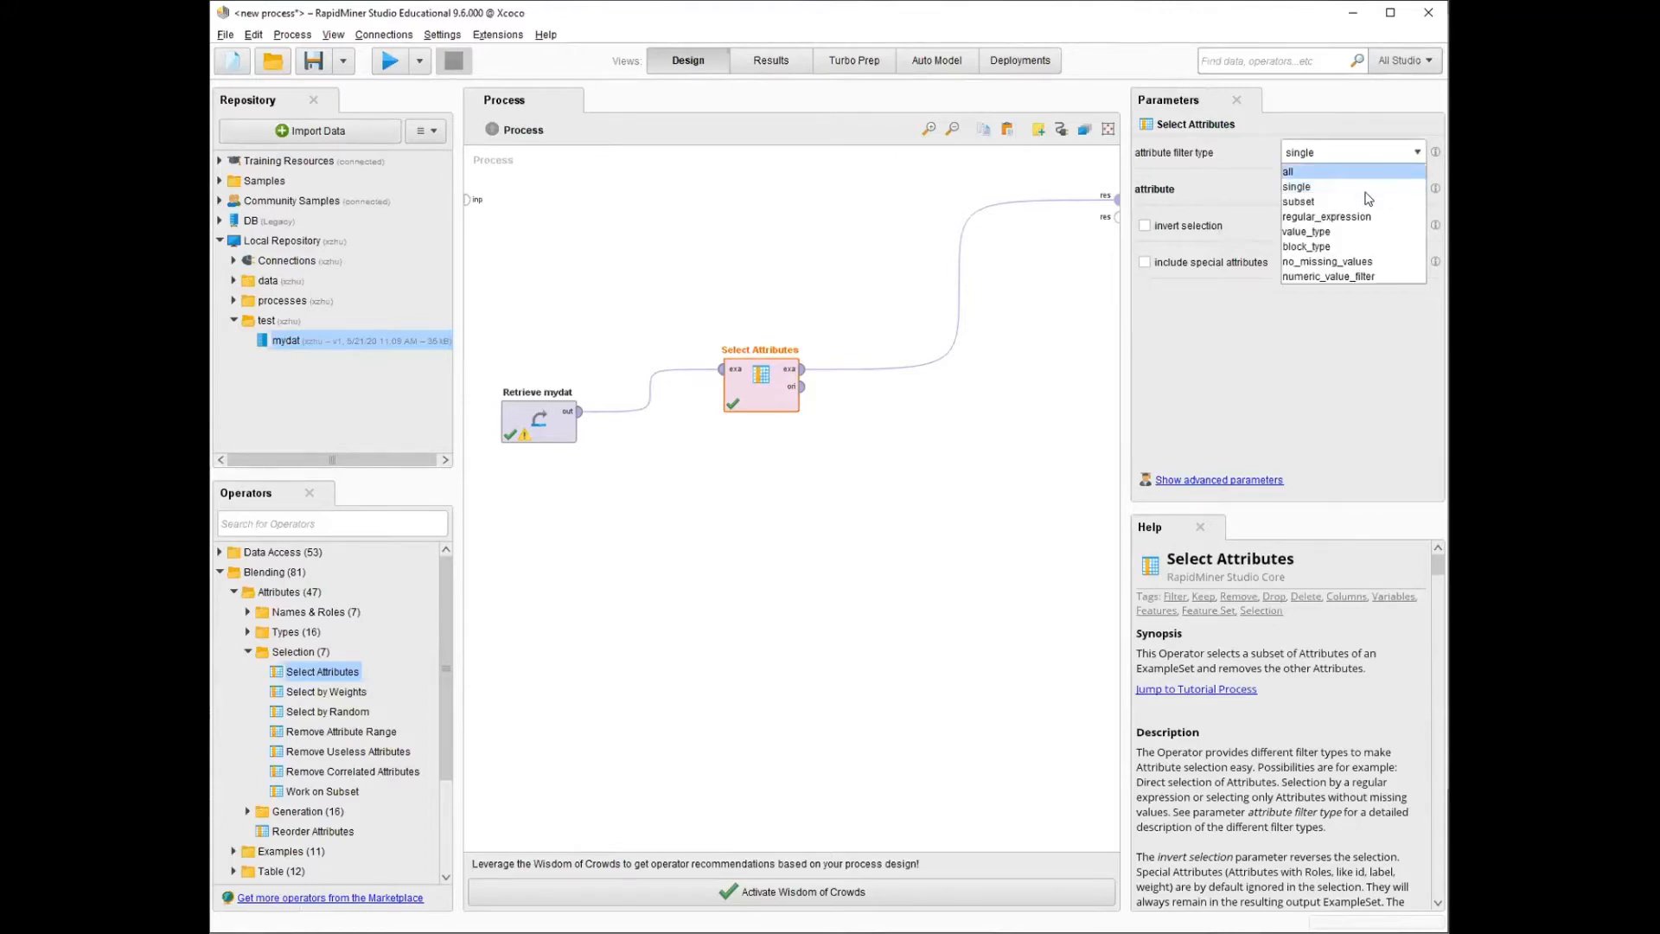
pyautogui.click(1310, 202)
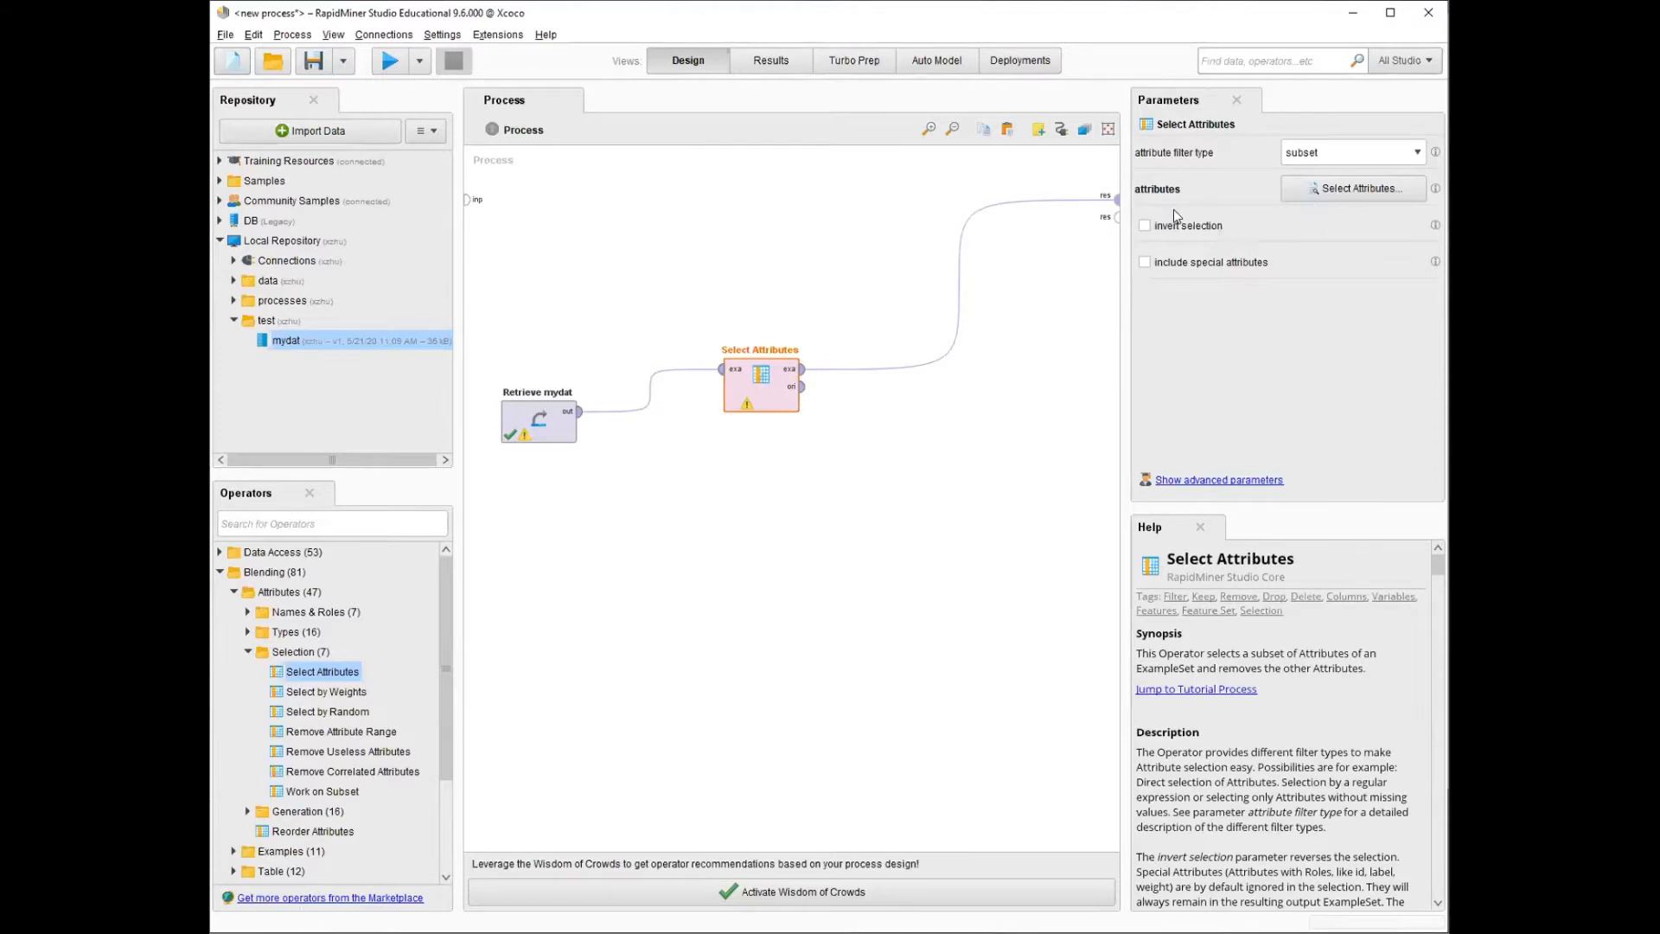
pyautogui.click(1361, 199)
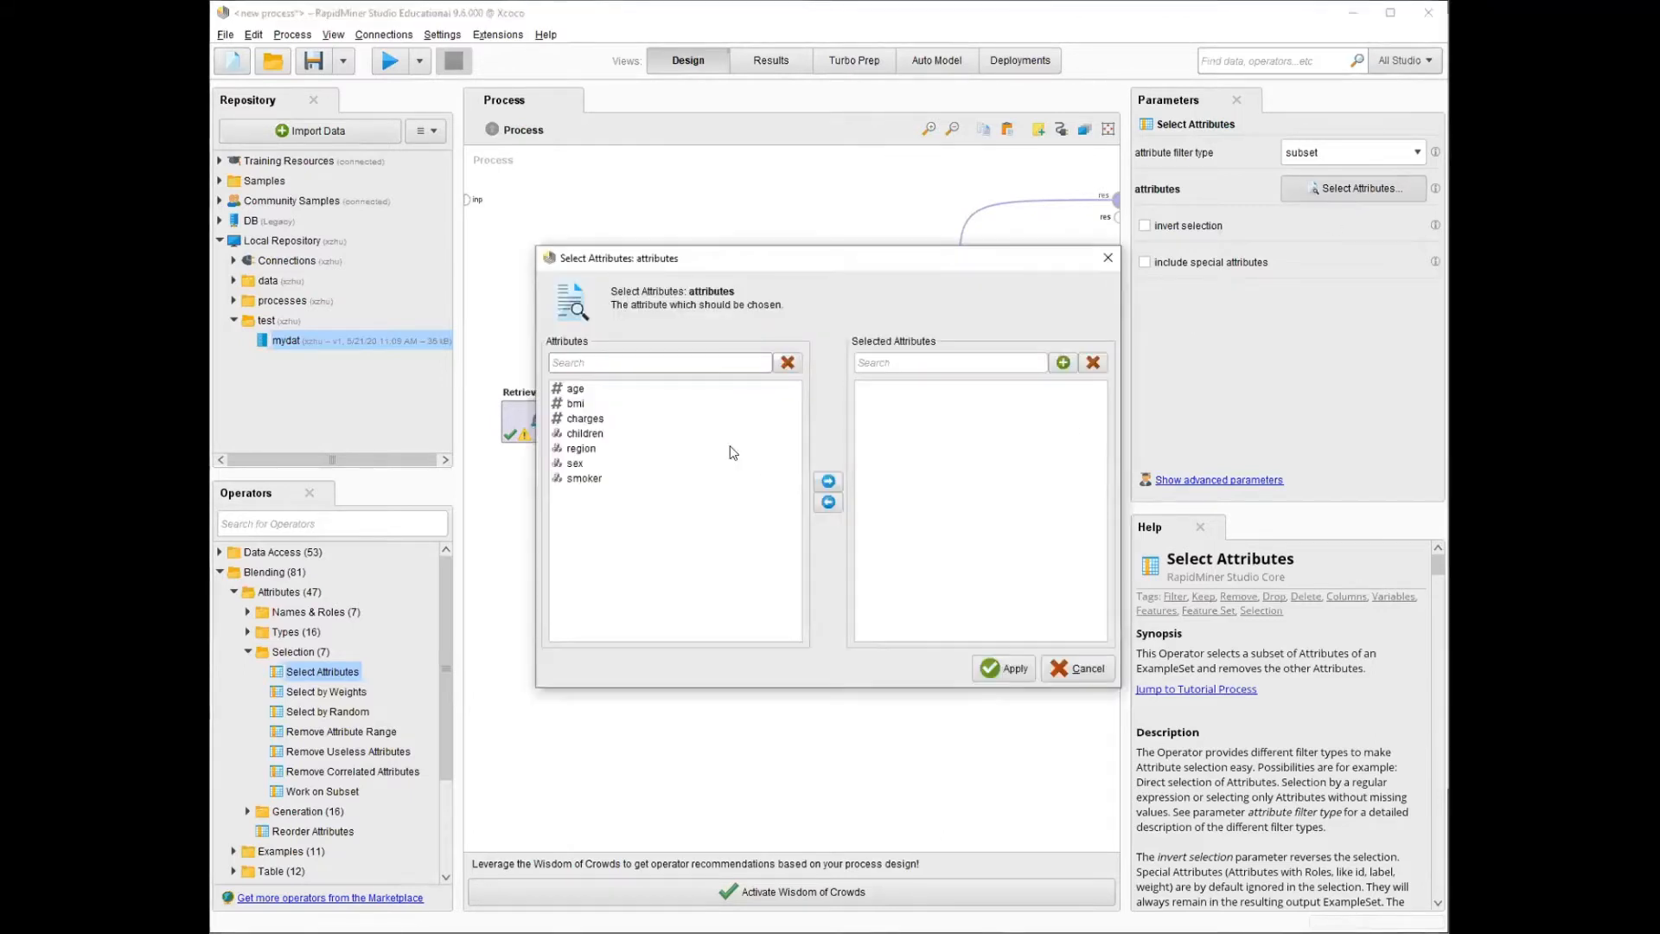
pyautogui.click(578, 422)
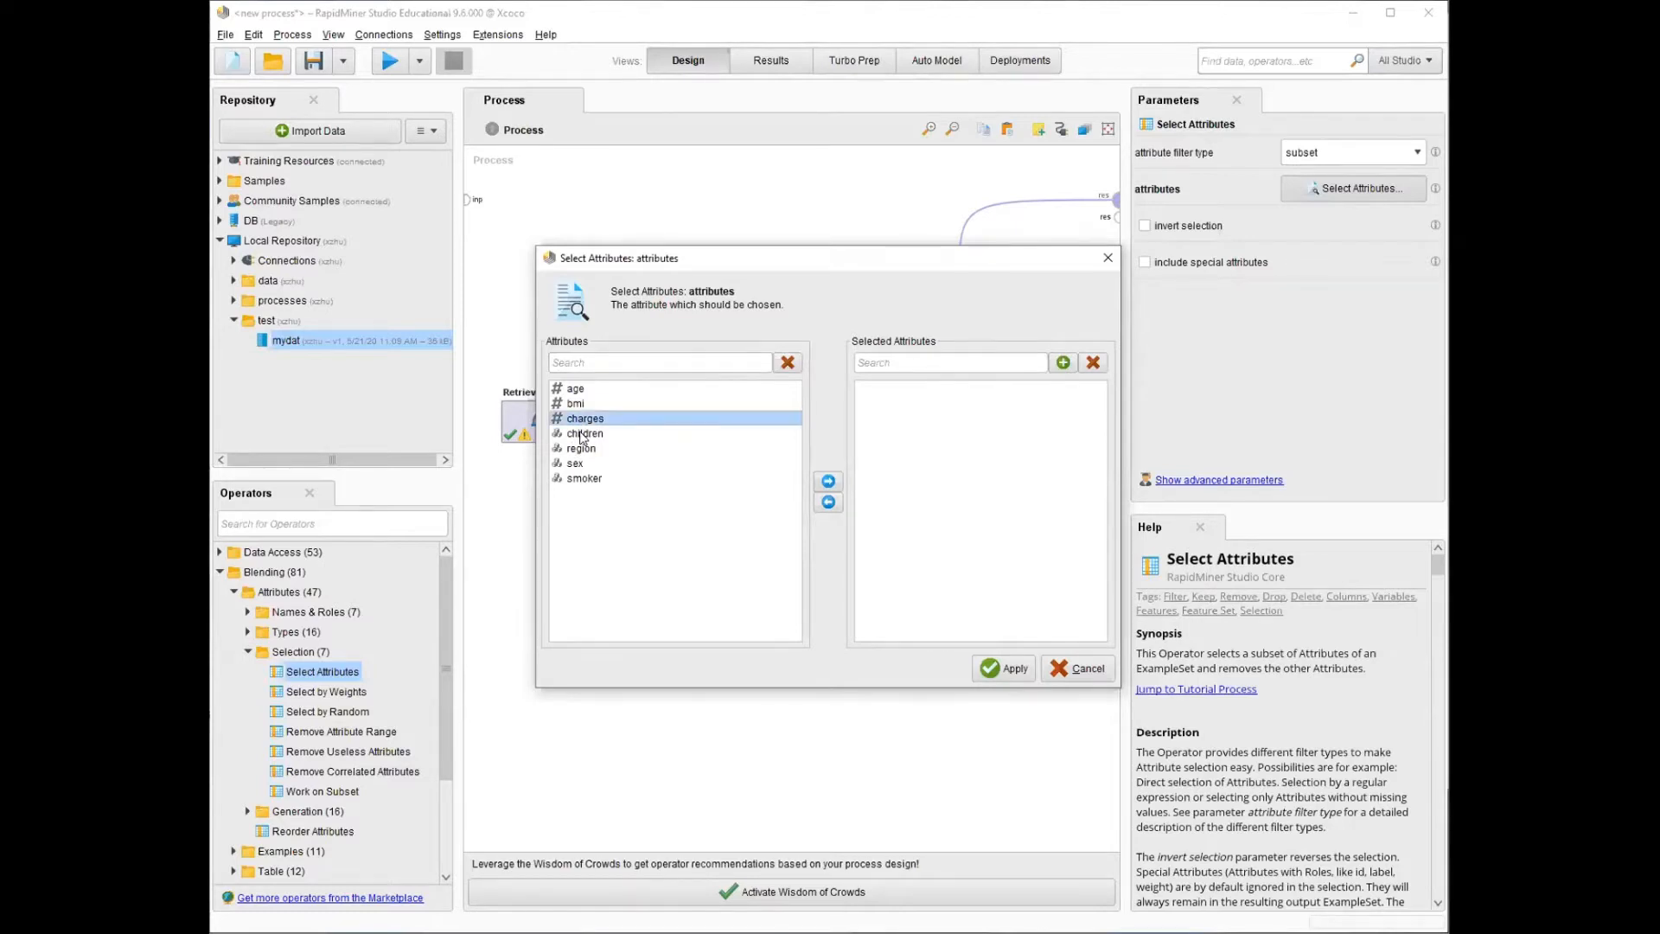
pyautogui.keyDown('ctrl'); pyautogui.click(596, 435); pyautogui.keyUp('ctrl')
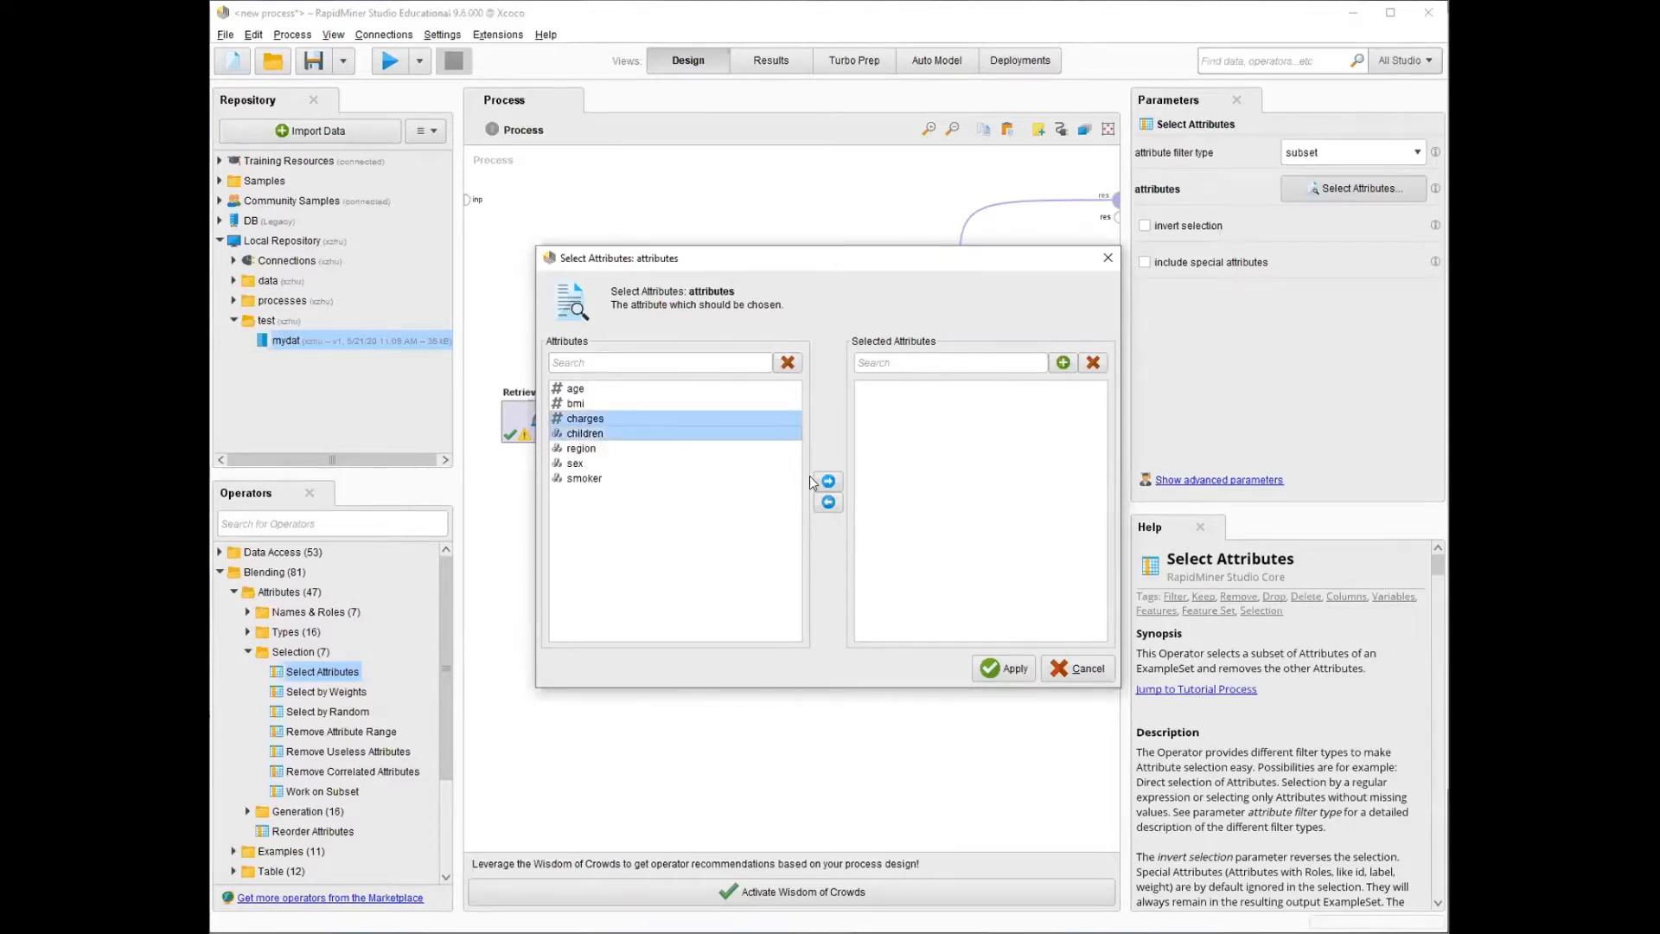
pyautogui.click(829, 481)
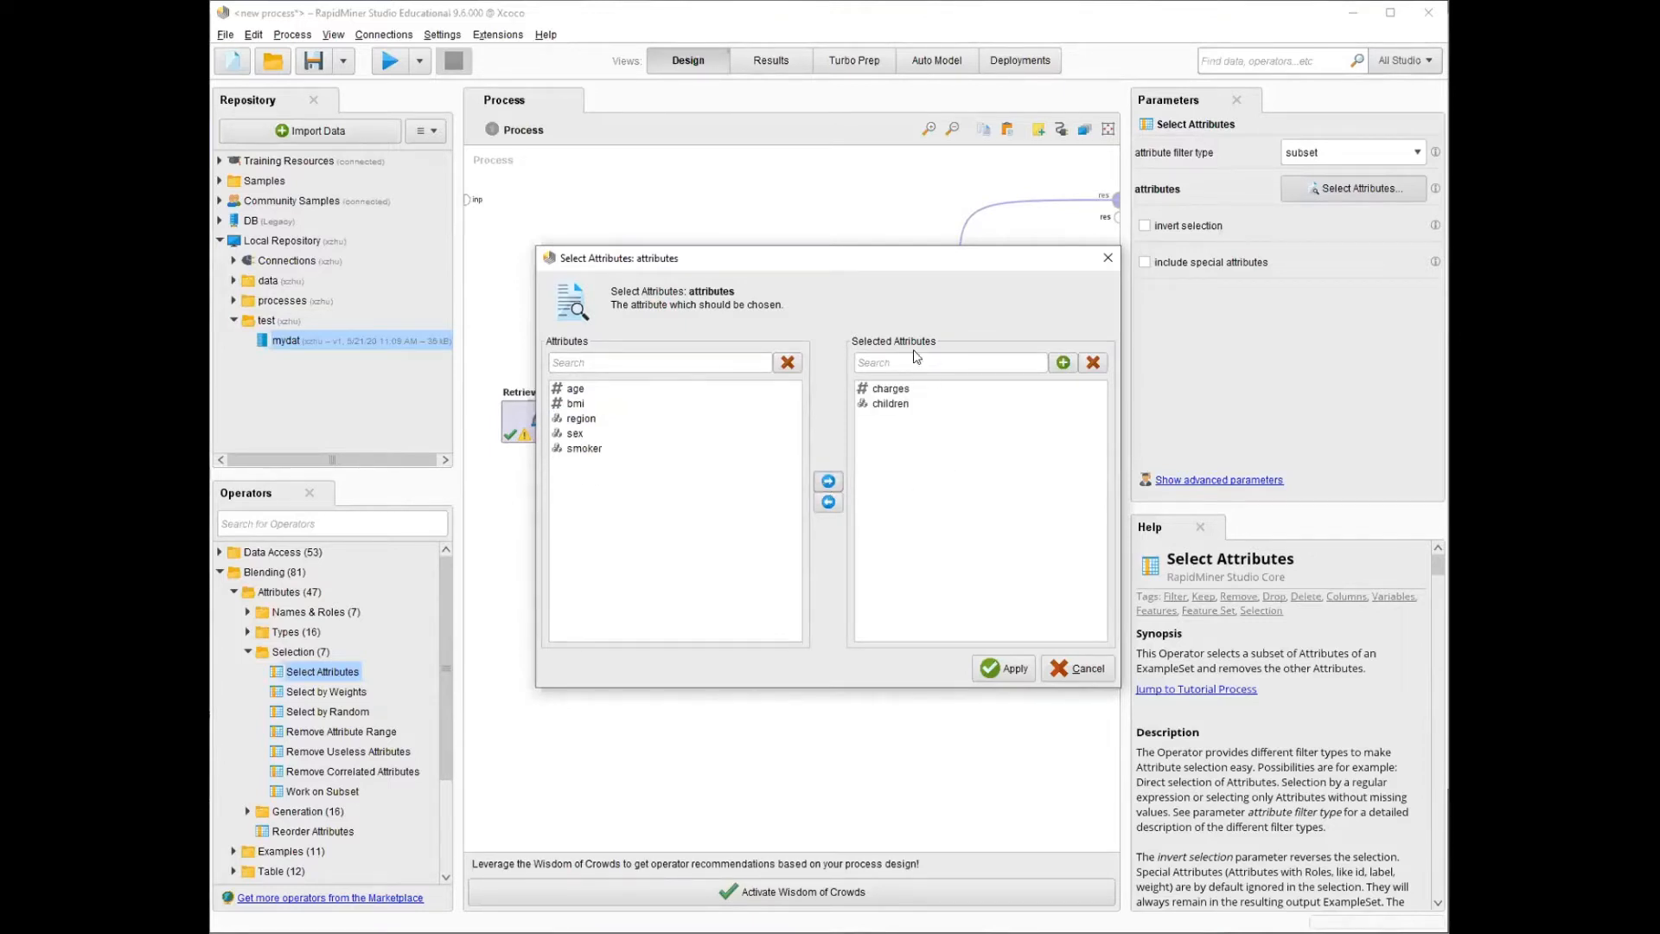
pyautogui.click(1002, 674)
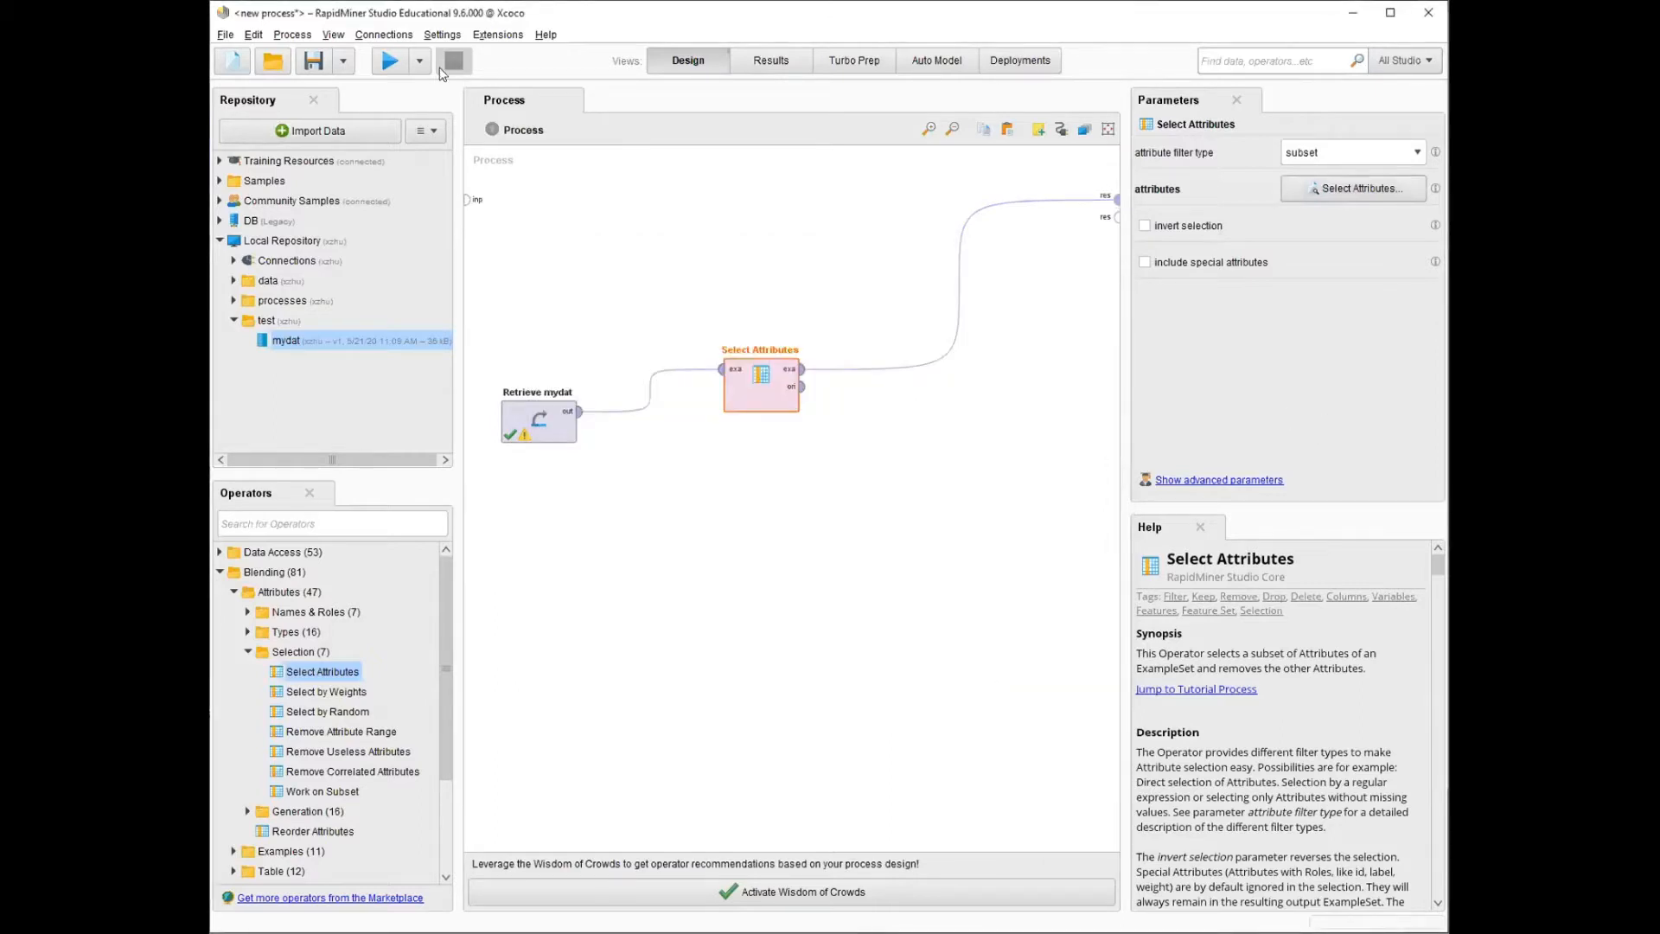
pyautogui.click(390, 63)
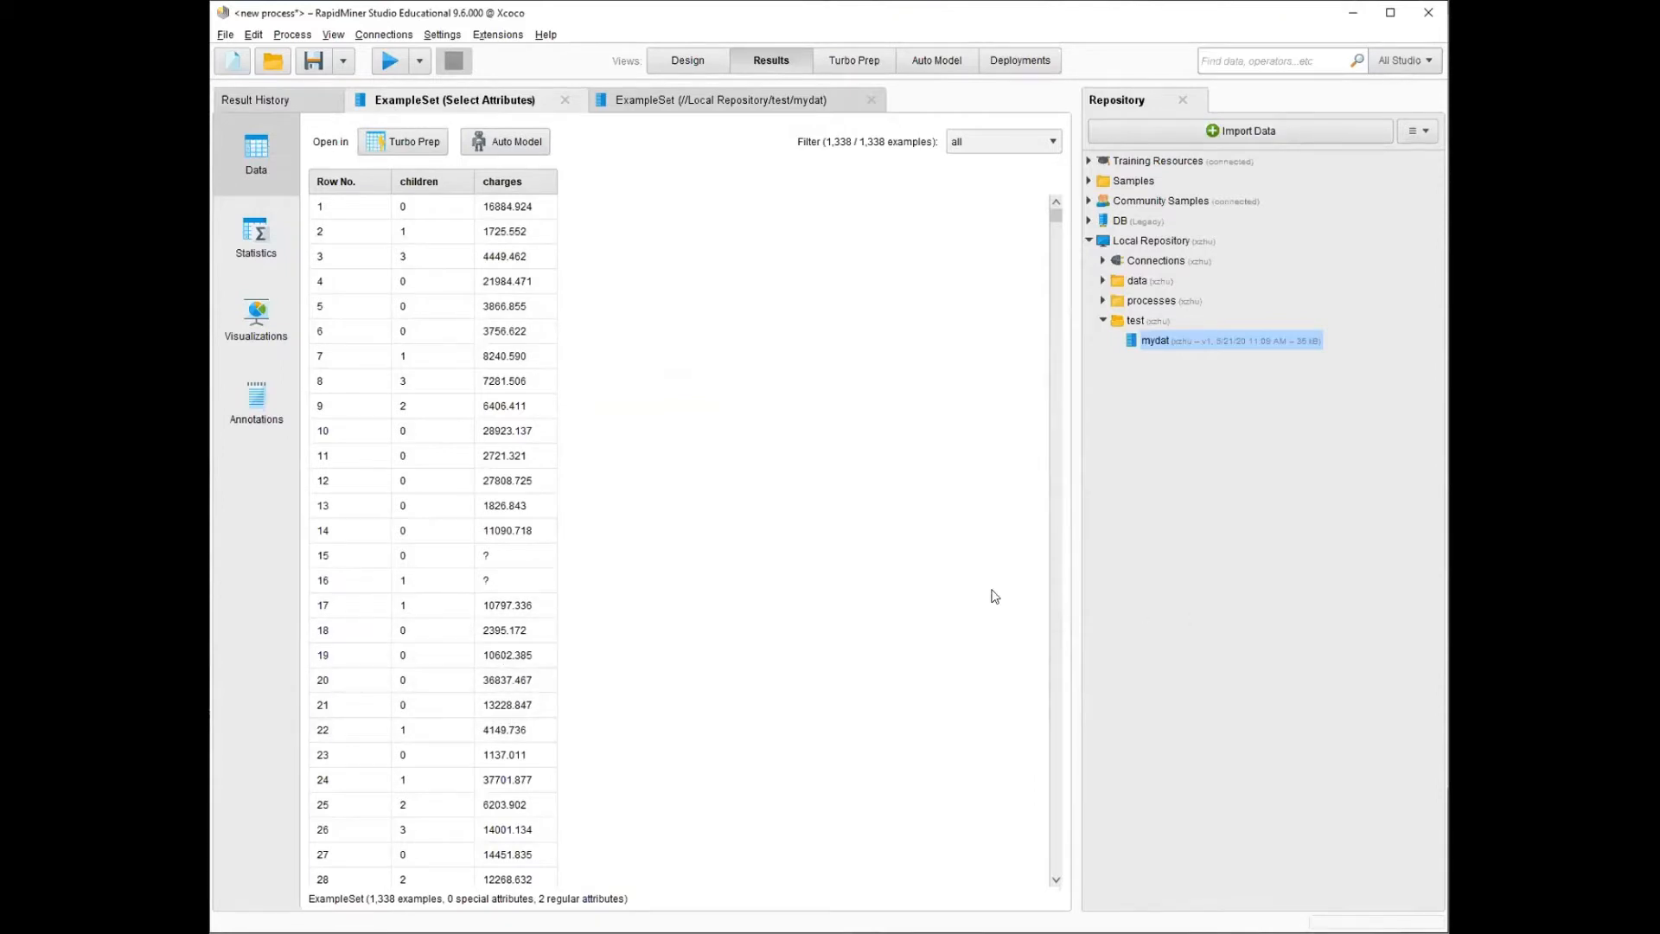
pyautogui.click(721, 53)
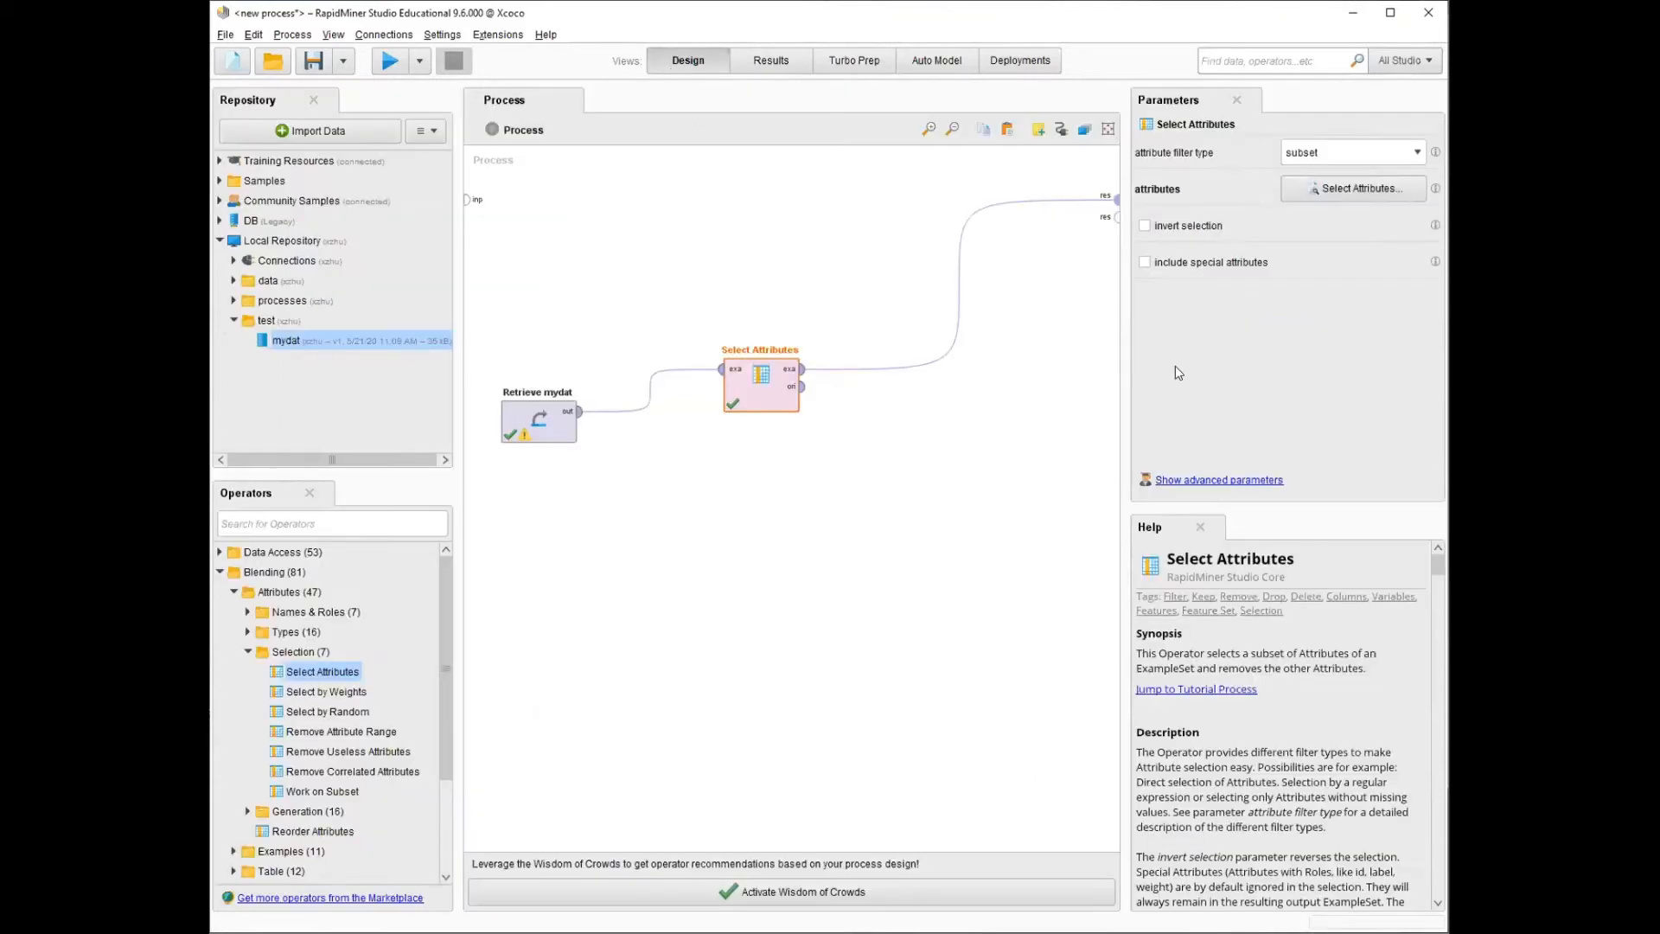
pyautogui.click(1400, 152)
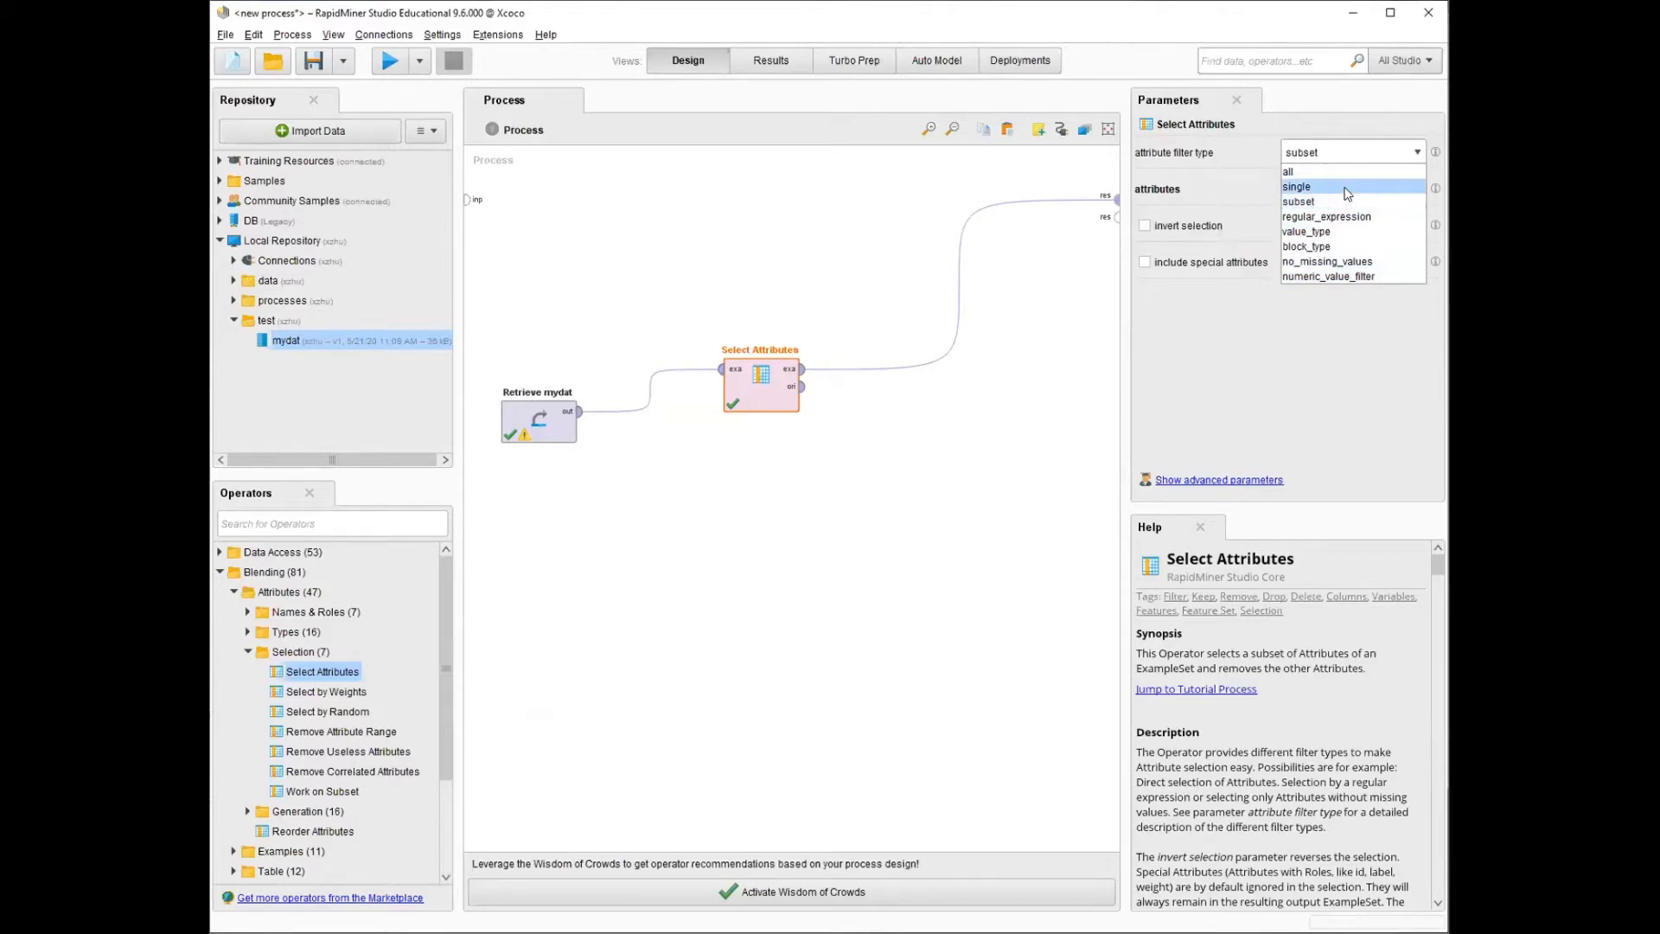
pyautogui.click(1274, 369)
pyautogui.click(763, 605)
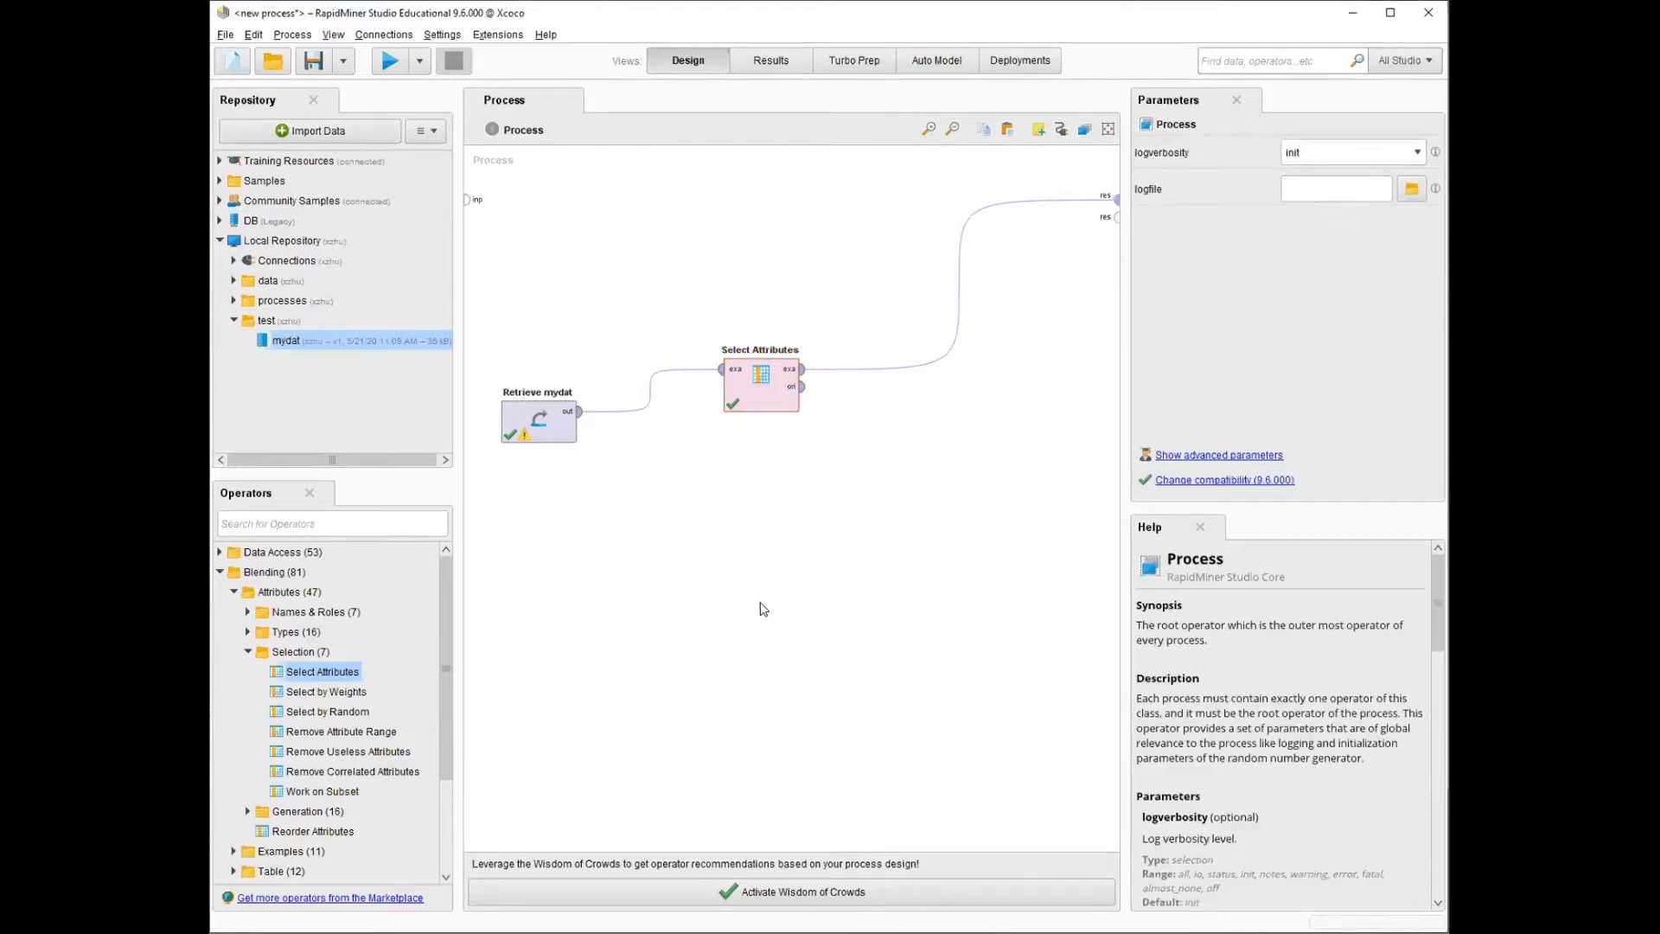
# - Delete the Select Attributes operator from the process
pyautogui.click(758, 413)
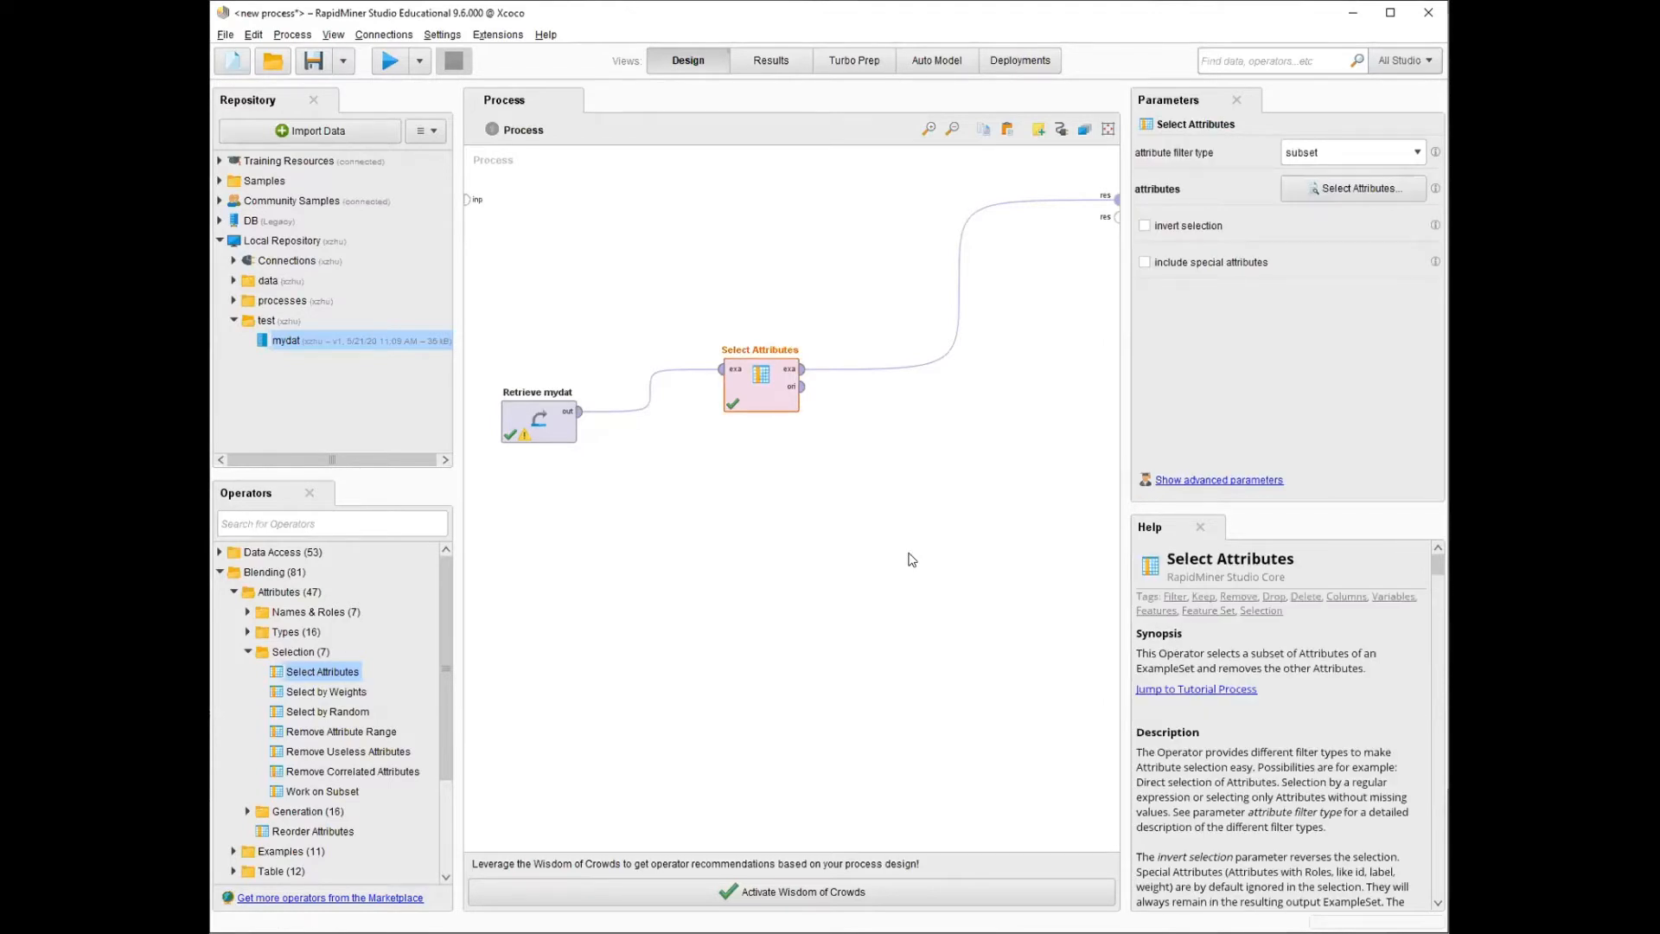
pyautogui.rightClick(763, 398)
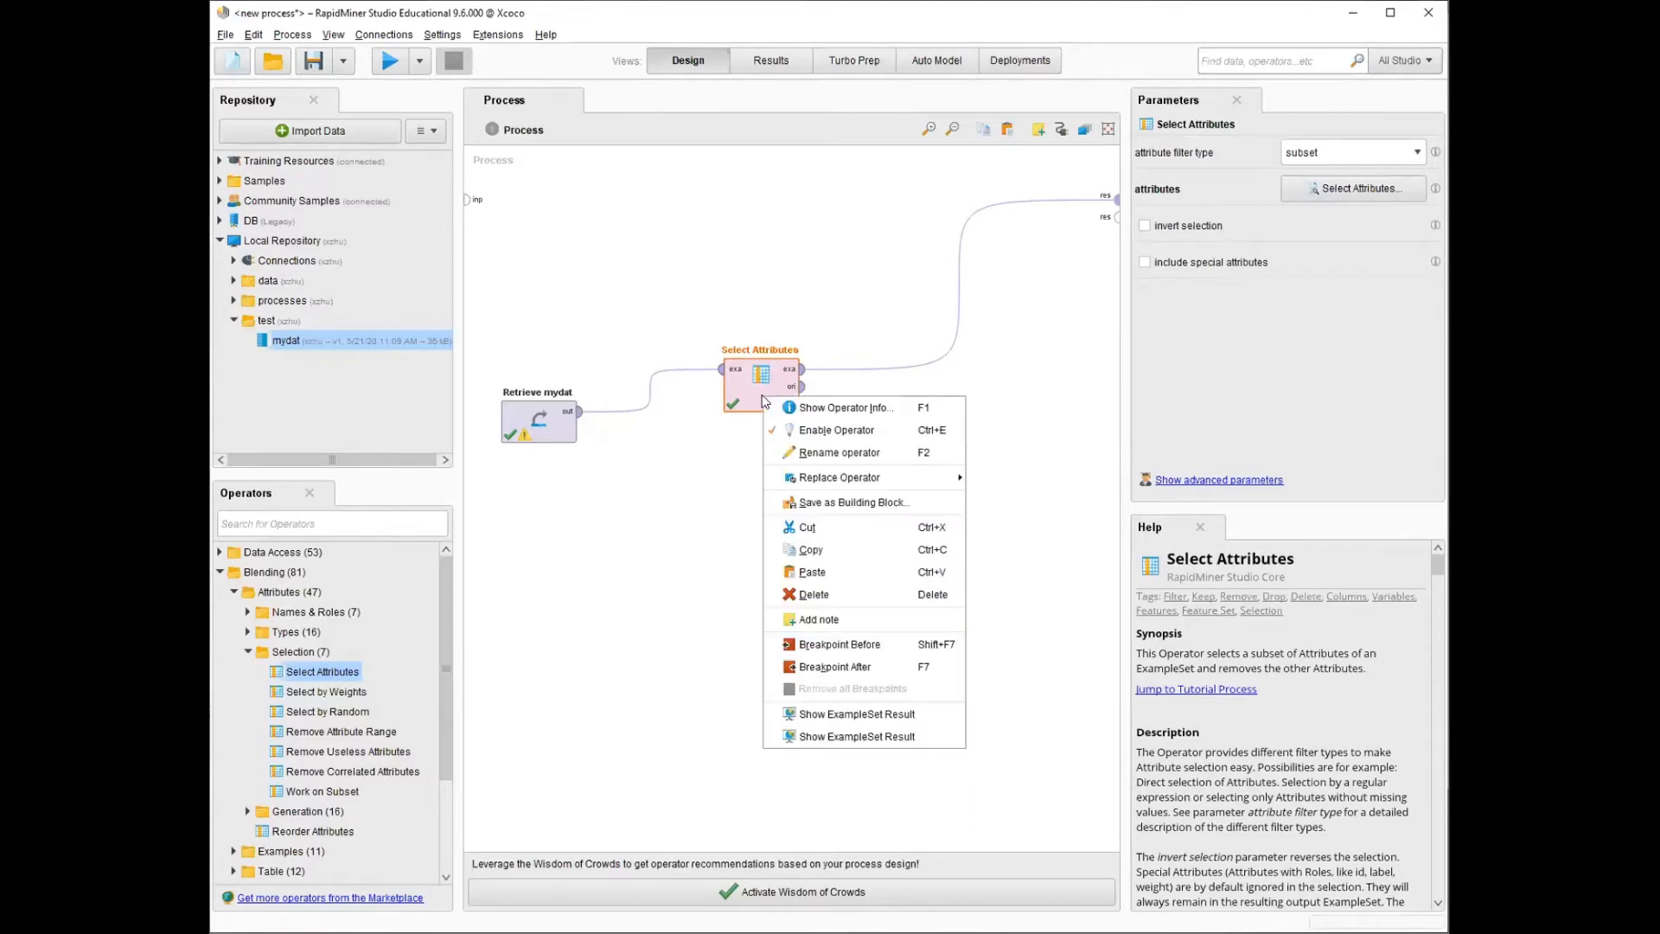
pyautogui.click(880, 605)
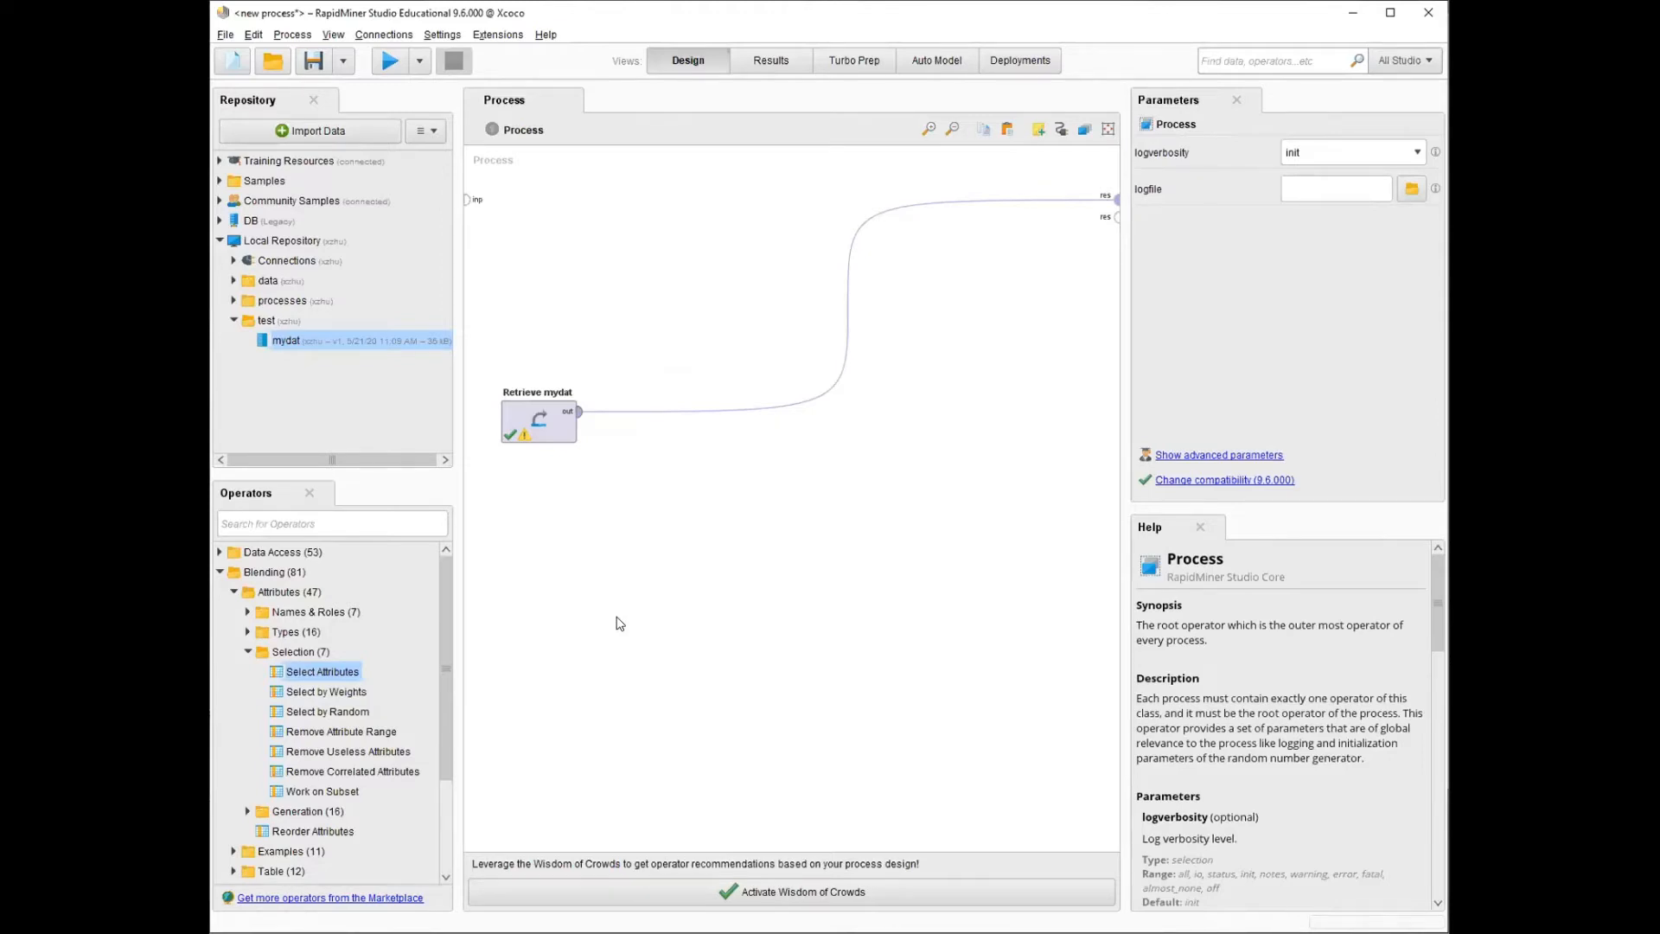
# - Add the Filter Examples operator from the Blending examples filter group to the process, placing it beside Retrieve mydat
pyautogui.click(233, 593)
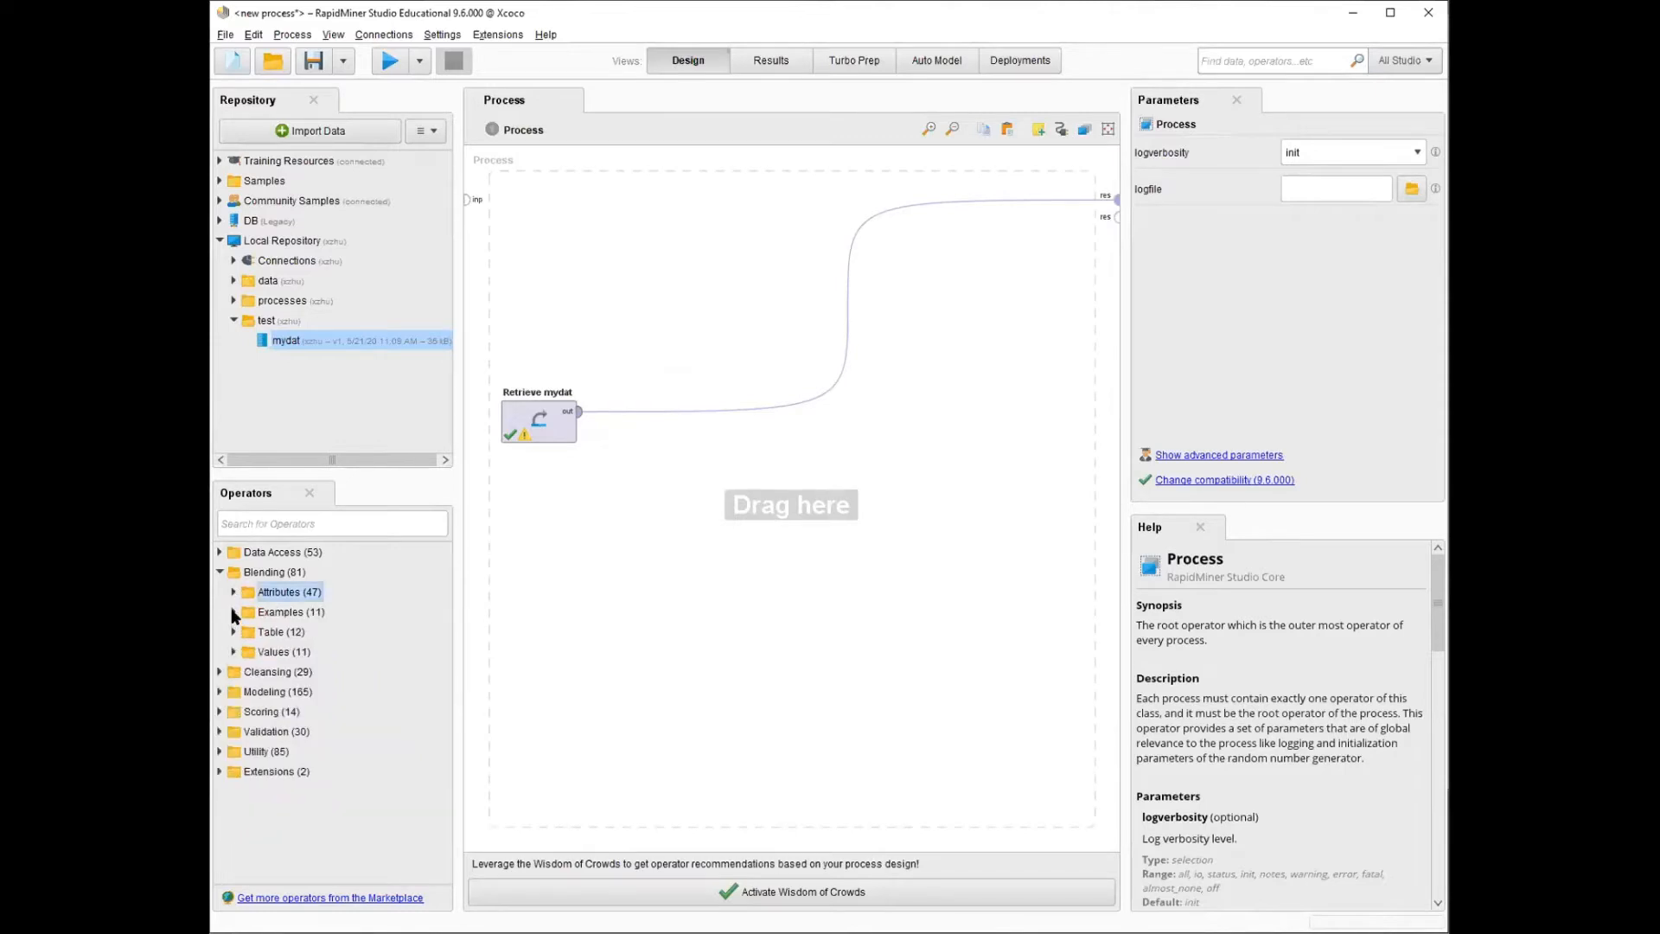
pyautogui.click(233, 612)
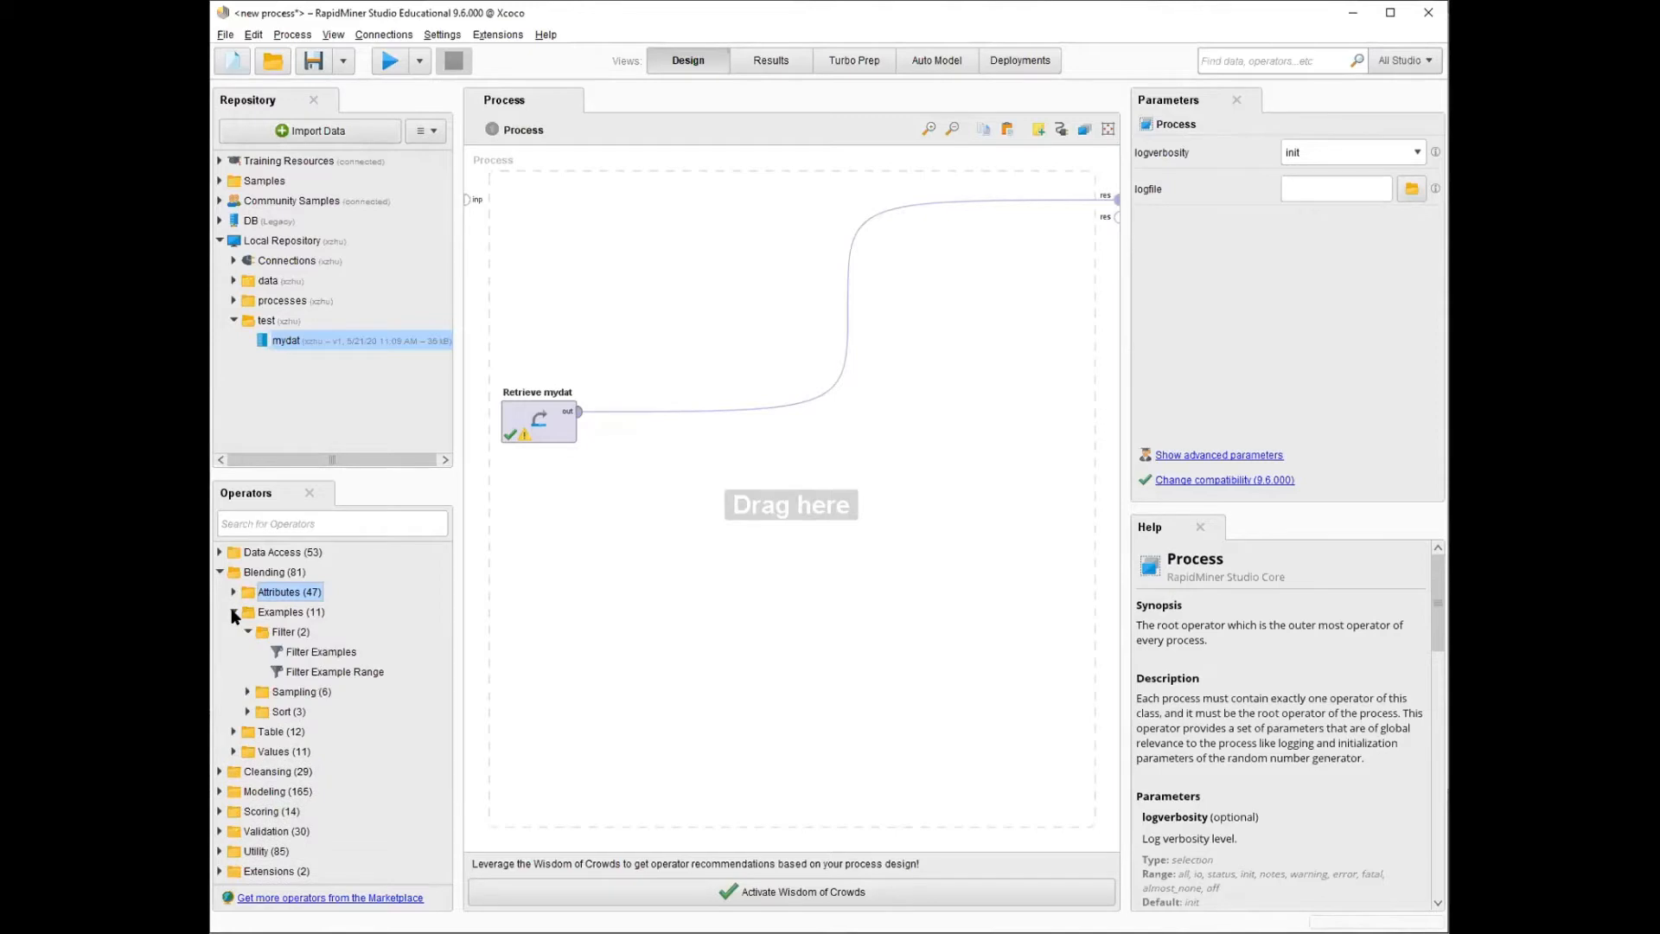
pyautogui.click(290, 632)
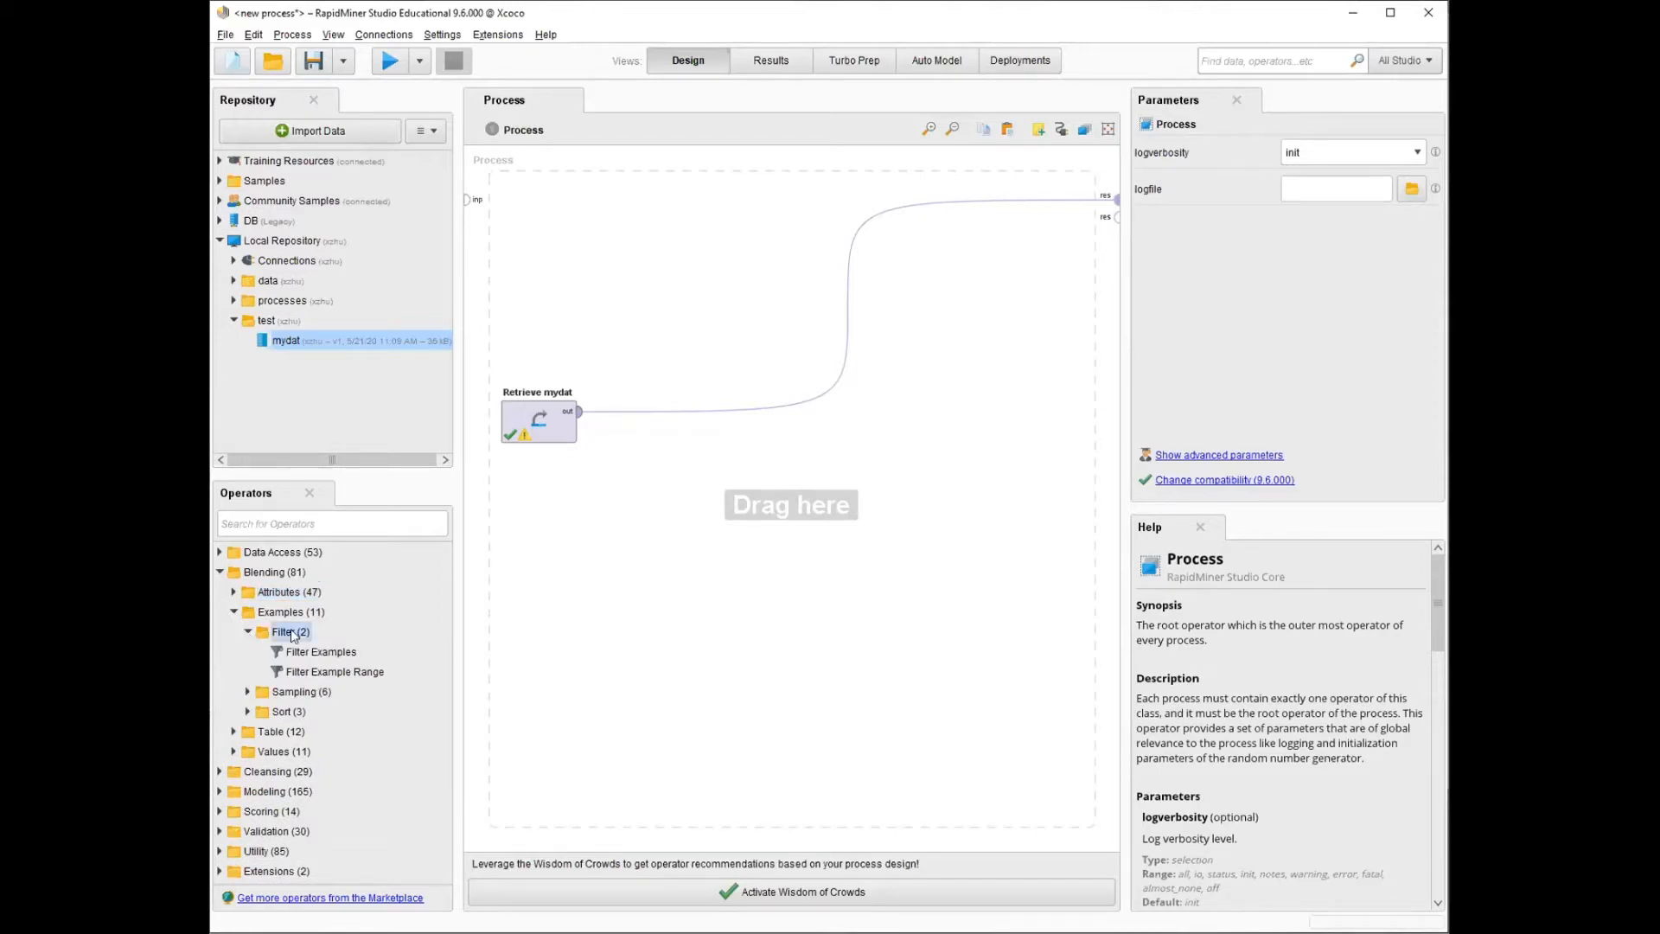
pyautogui.click(248, 632)
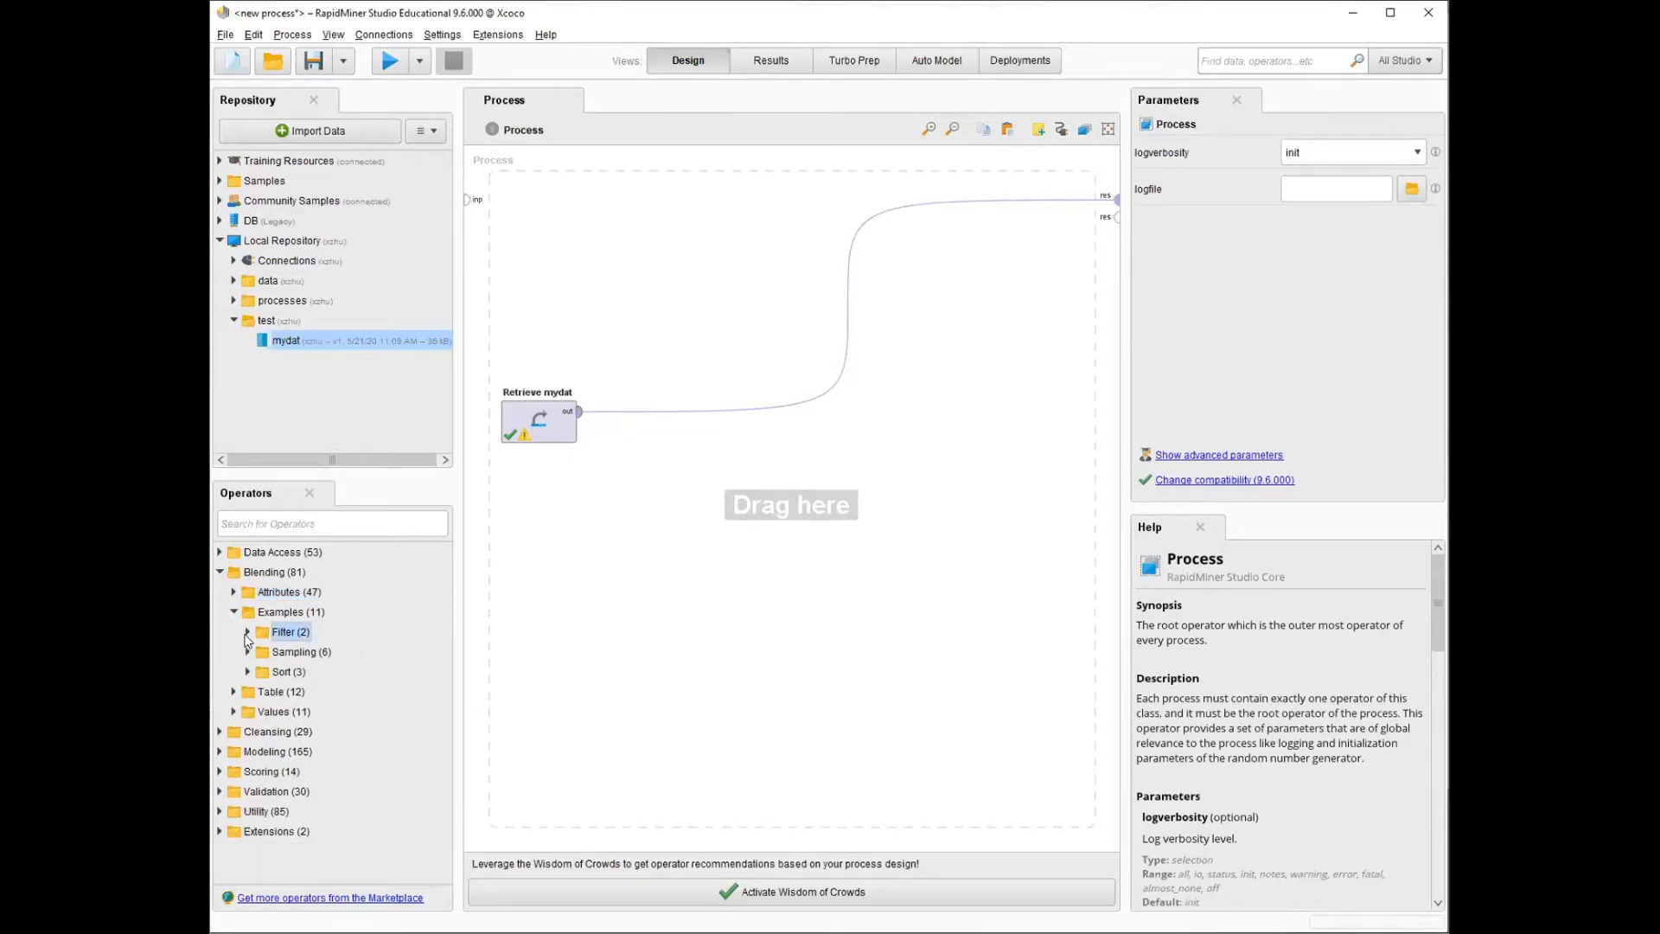
pyautogui.click(248, 634)
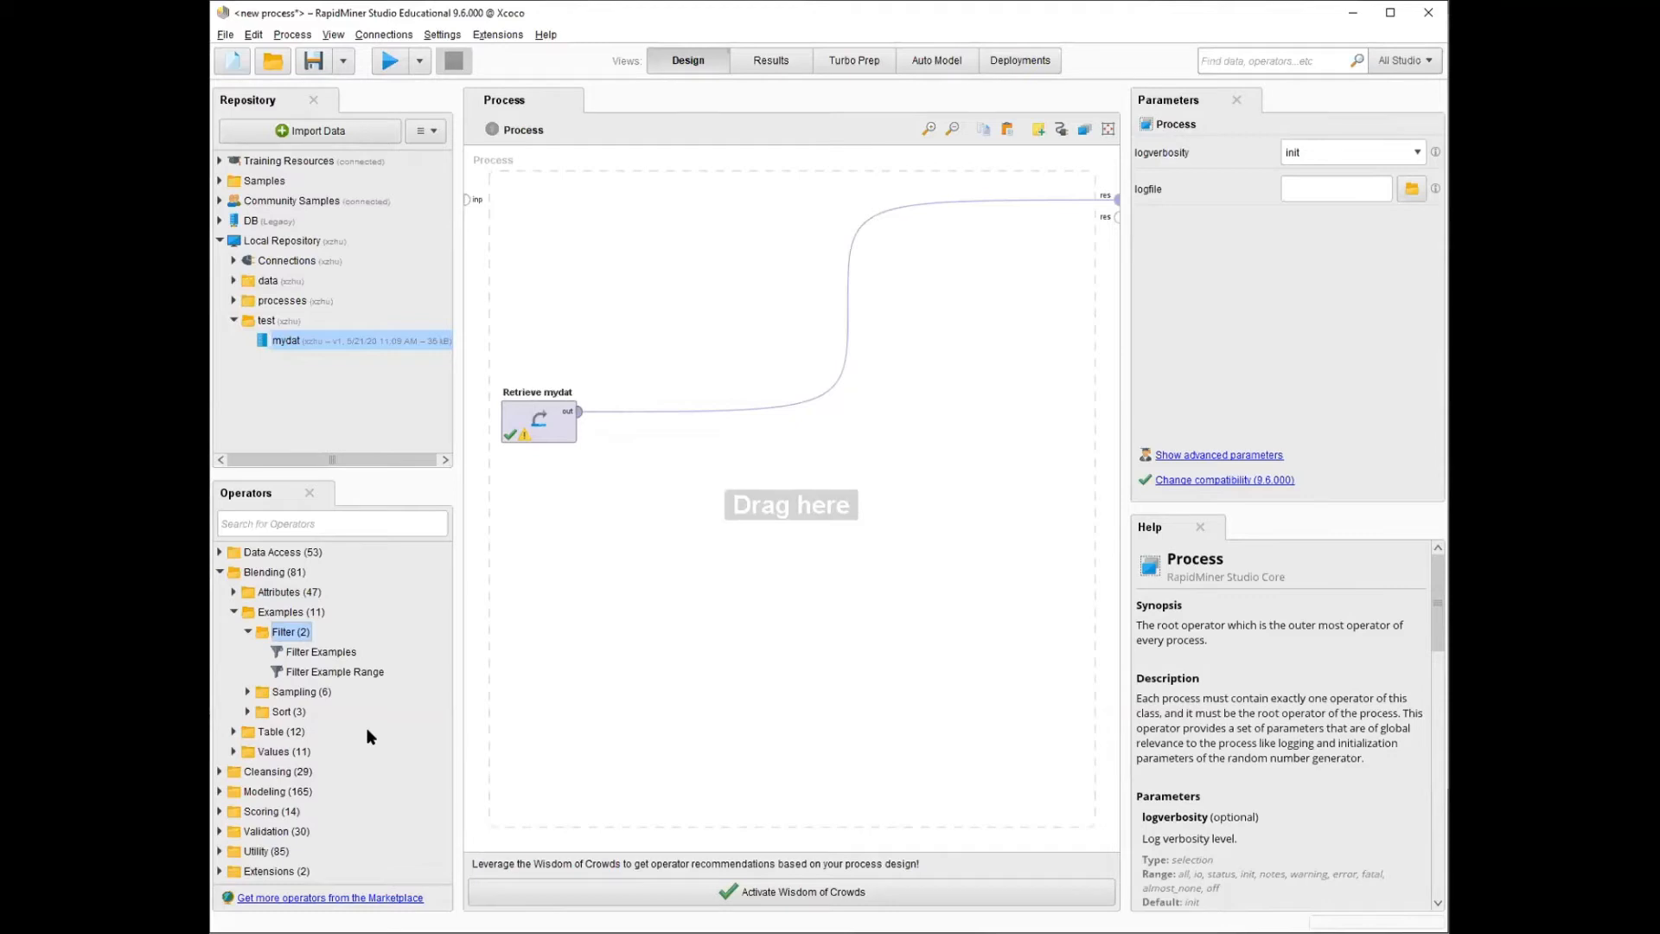
pyautogui.click(311, 654)
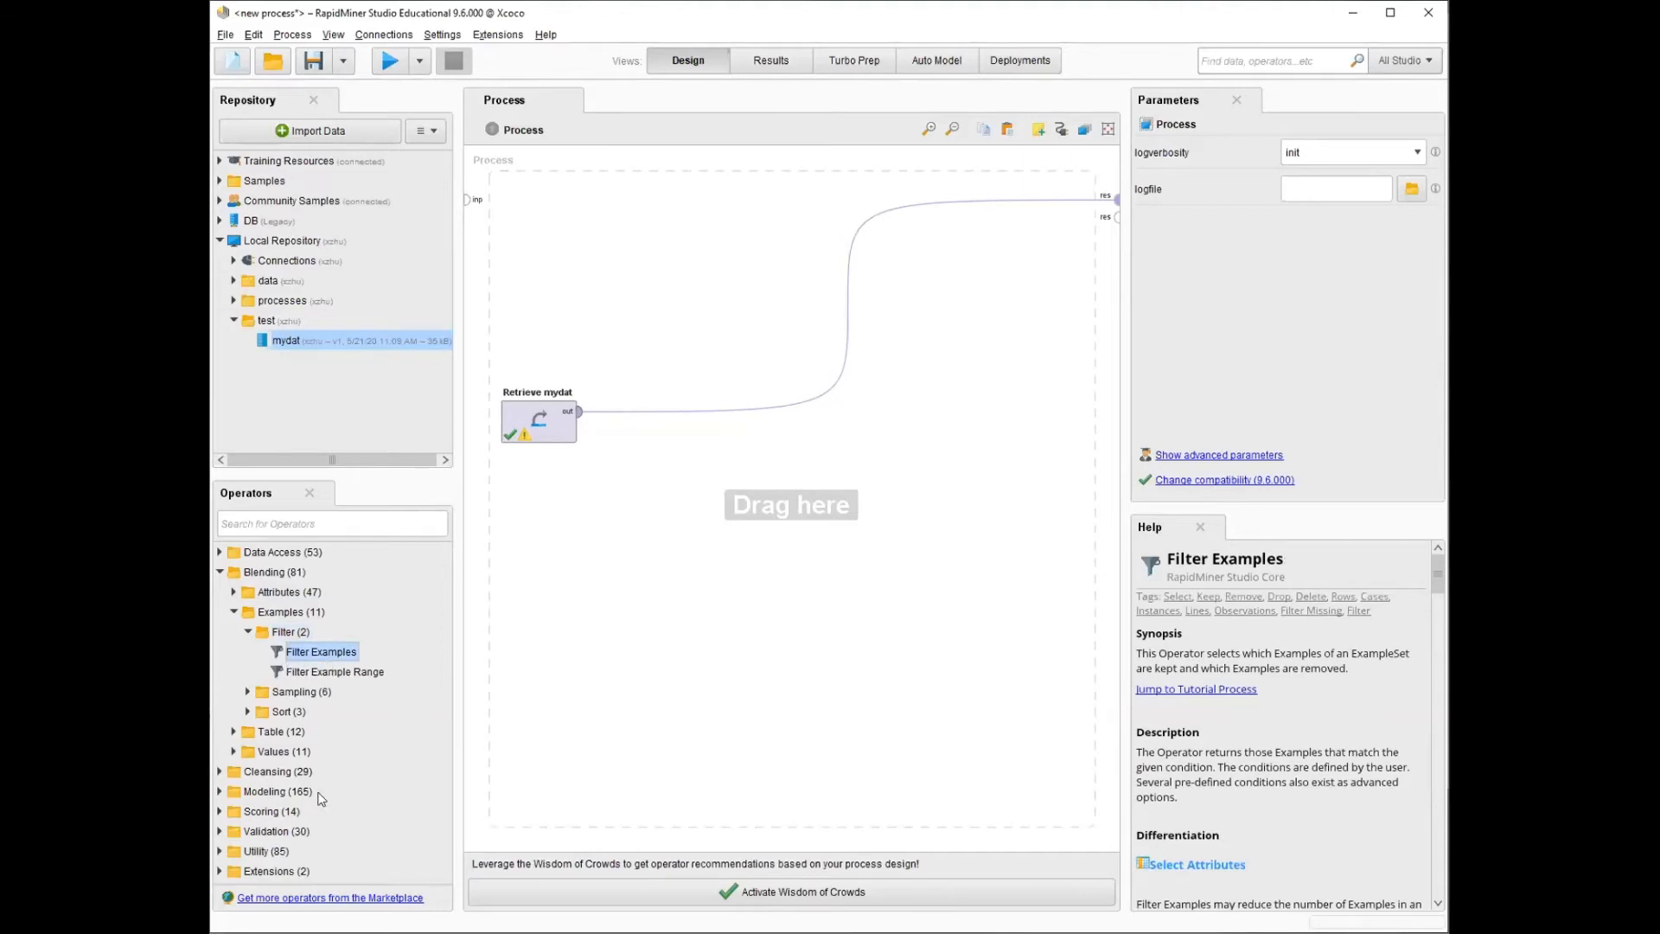
pyautogui.moveTo(322, 797); pyautogui.dragTo(757, 463)
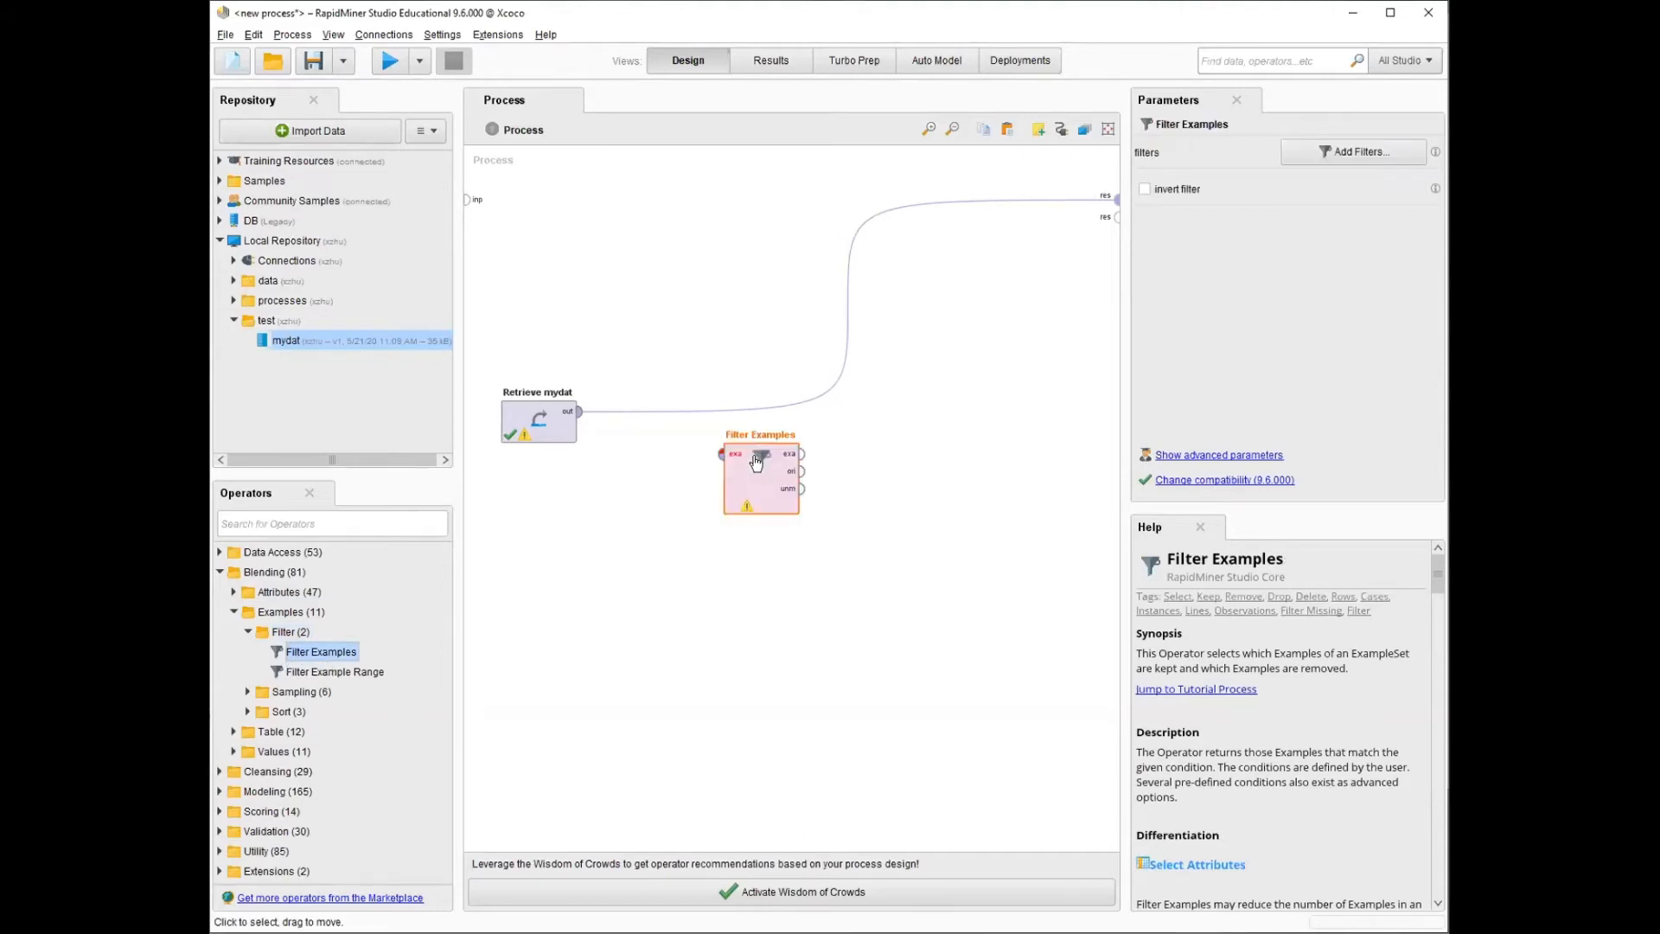
# - Search the operators for "select att" and clear the search
pyautogui.click(311, 525)
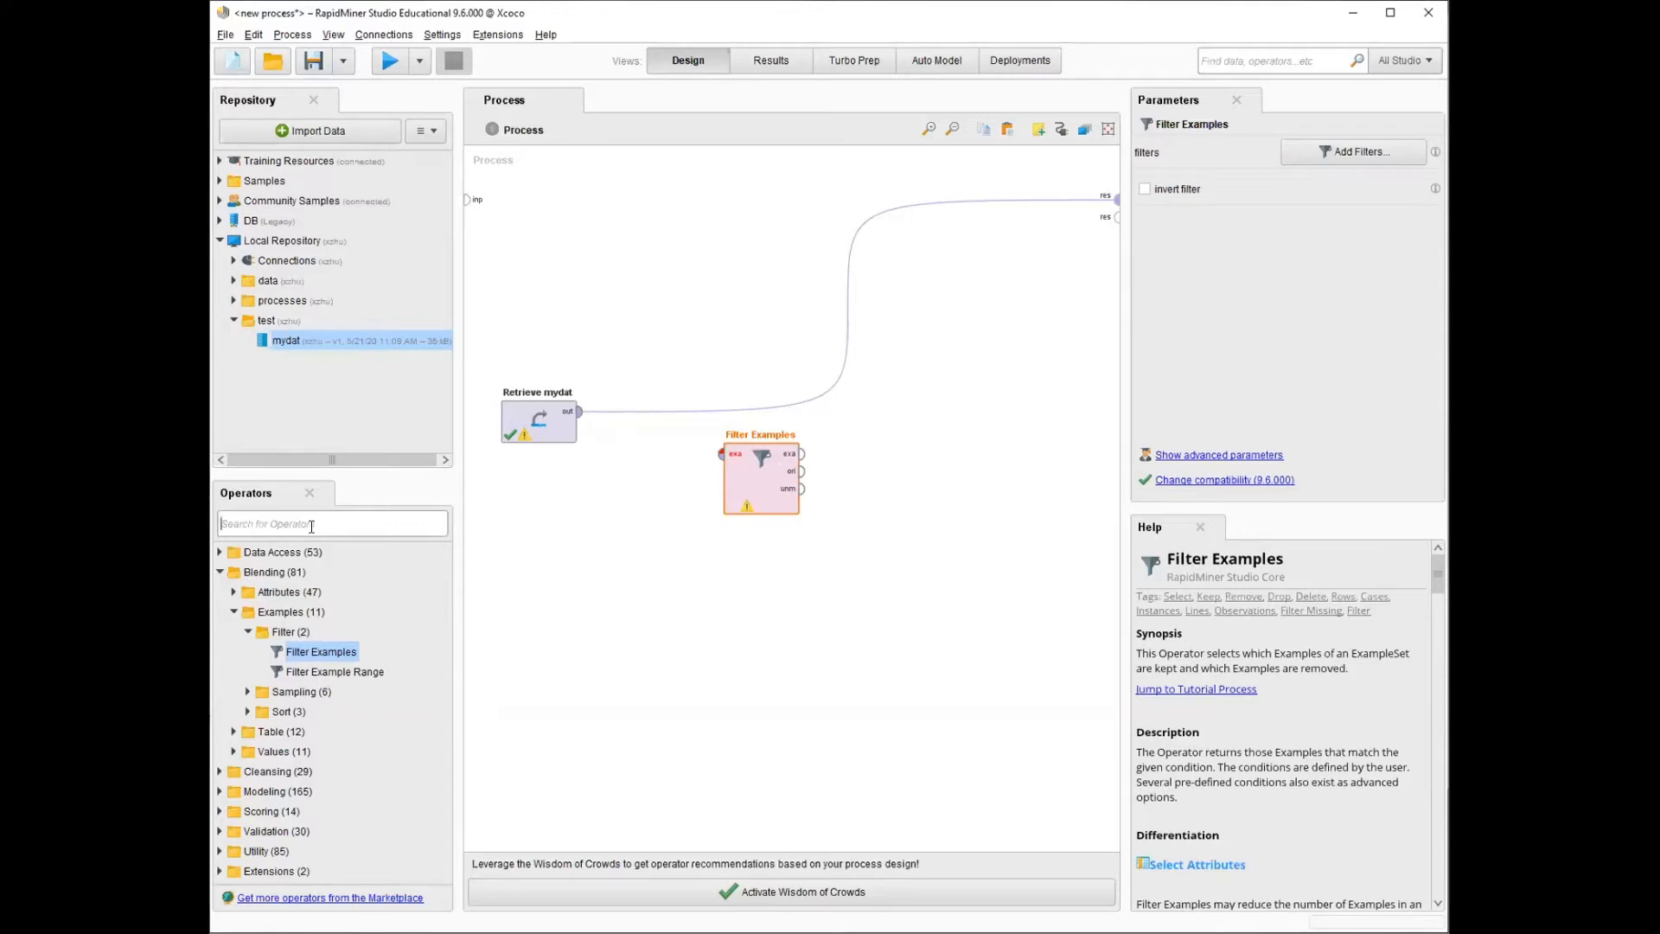
pyautogui.write('sele')
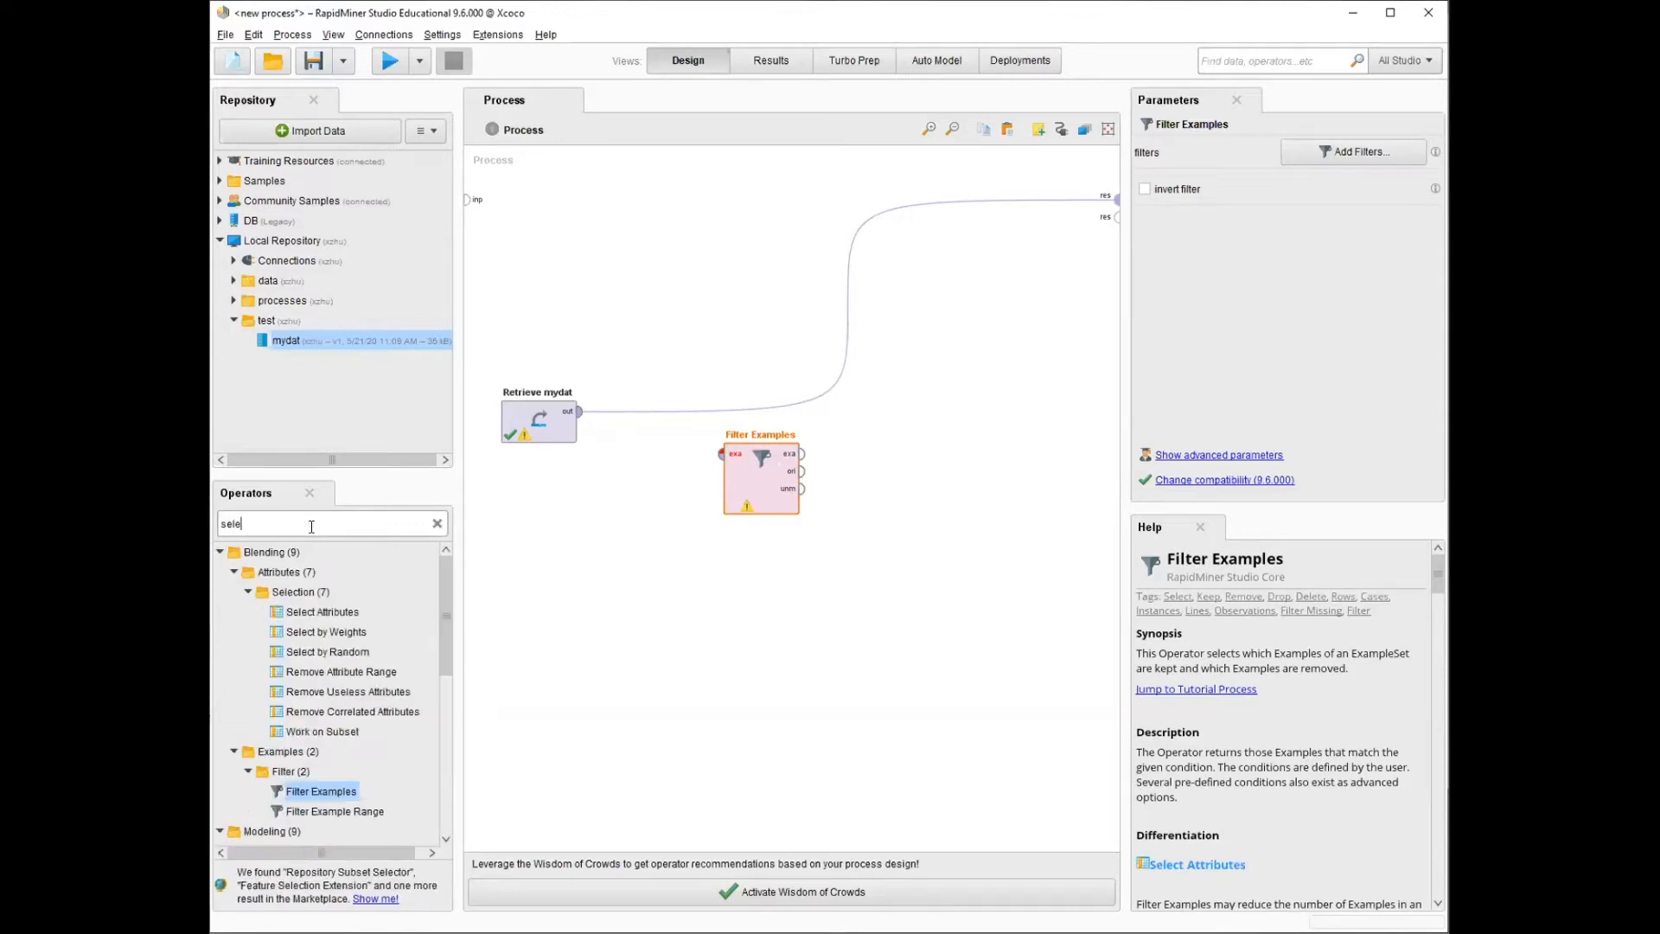
pyautogui.write('ct att')
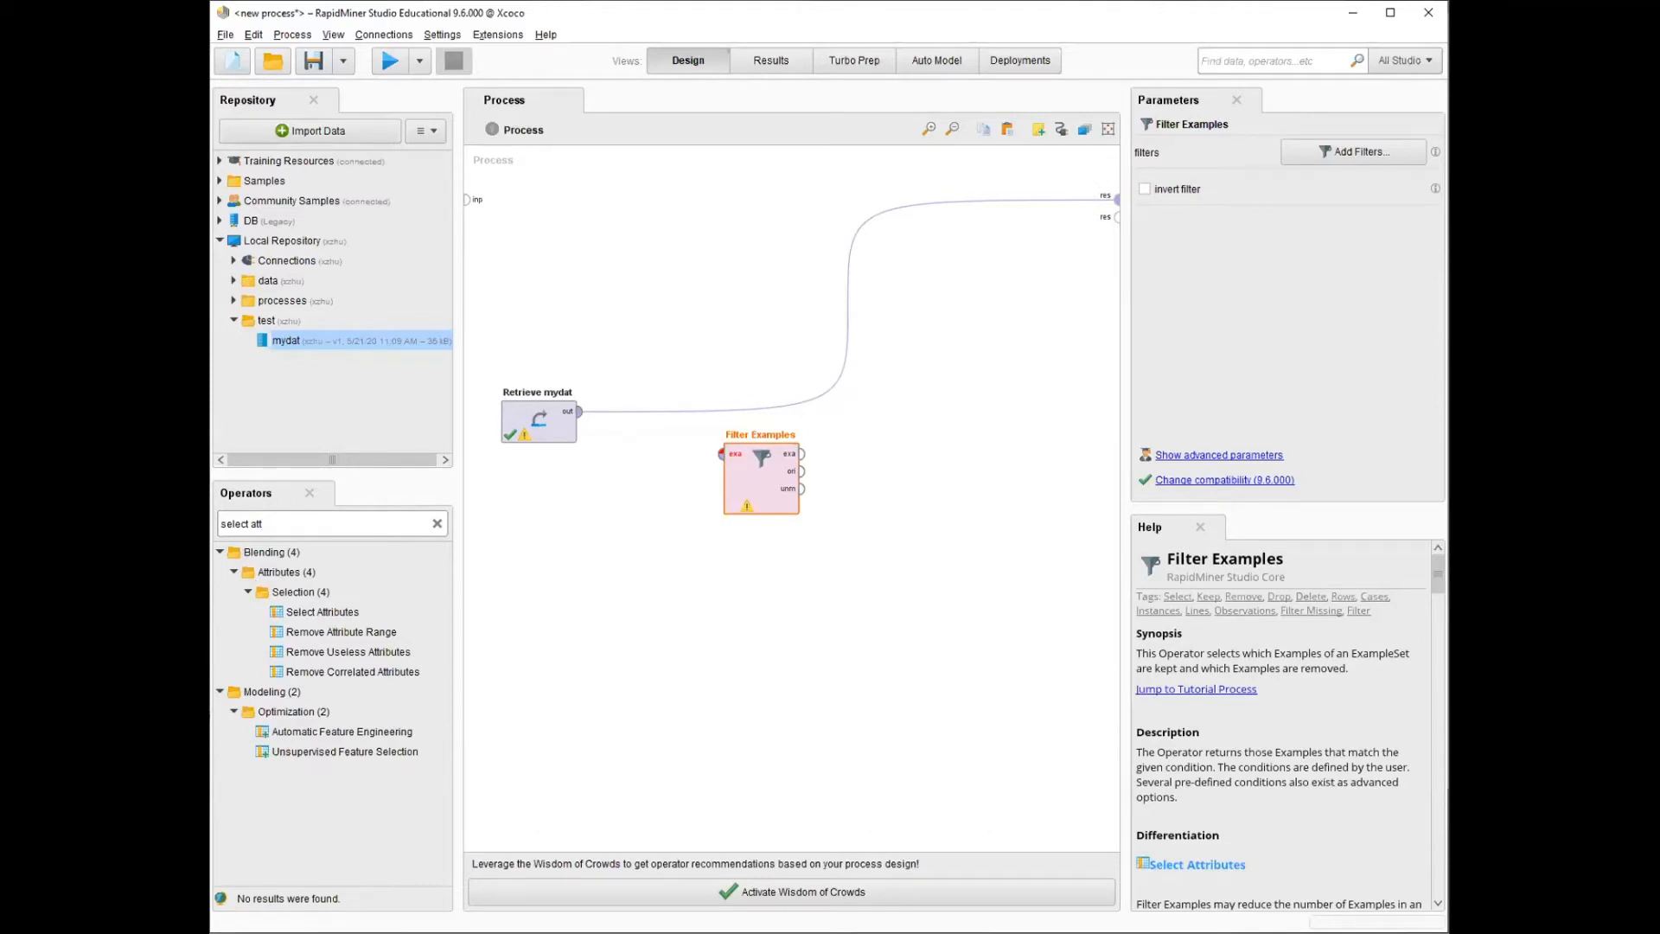
pyautogui.click(437, 524)
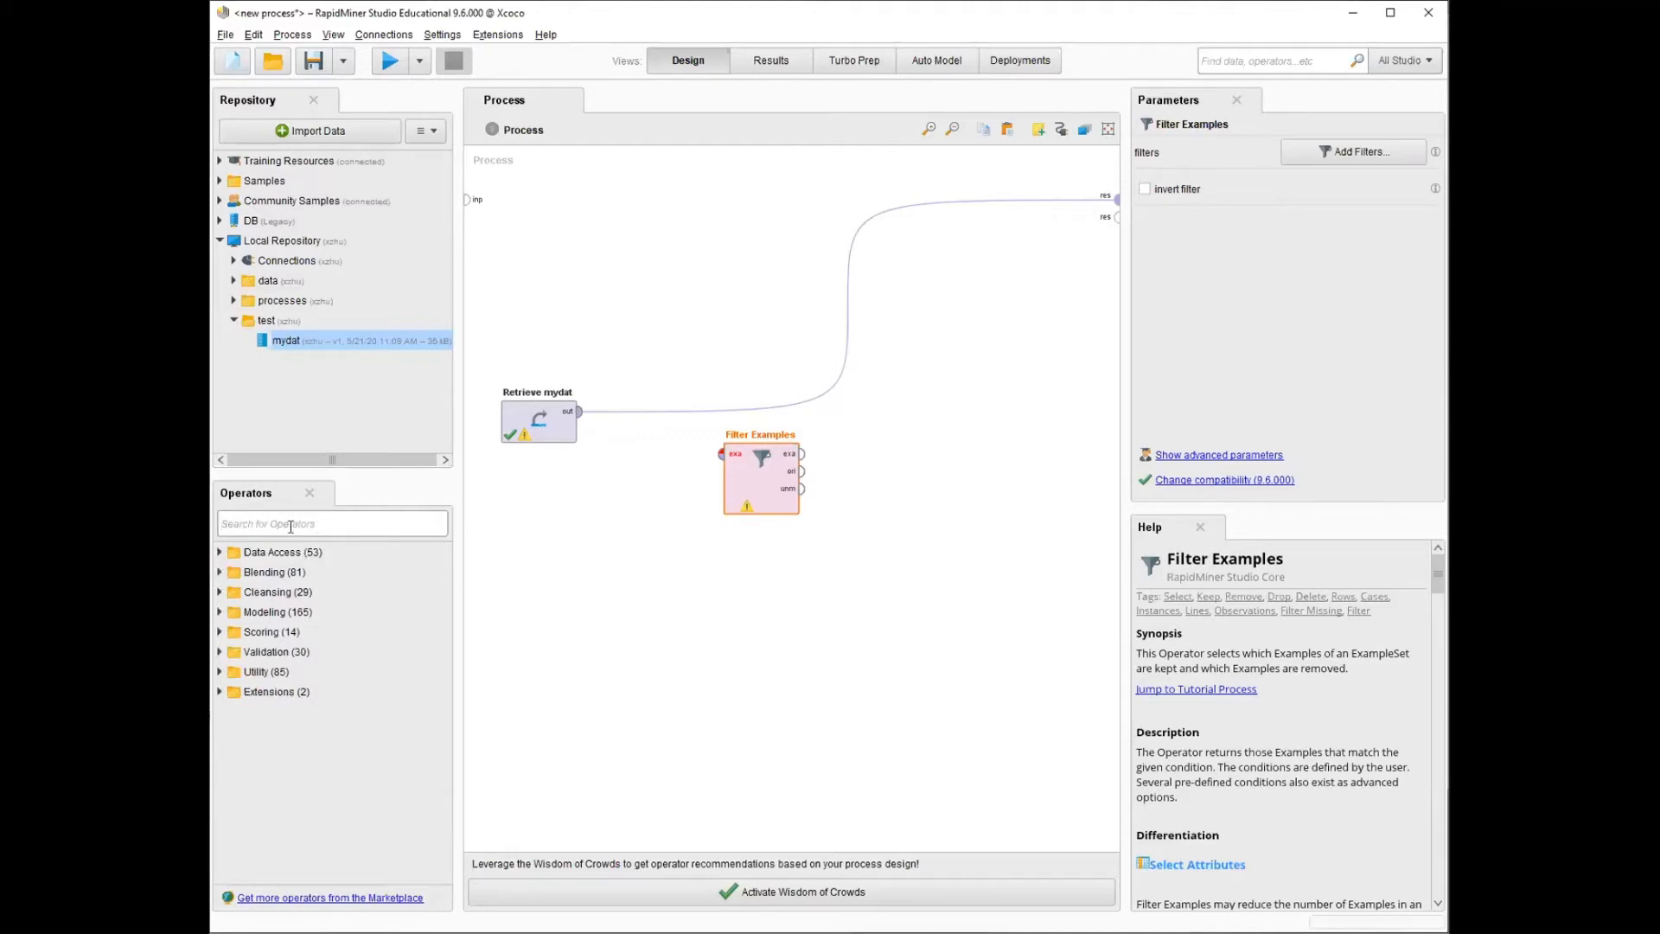
# - Insert Filter Examples into the connection between the Retrieve mydat output and the first result port
pyautogui.moveTo(772, 492); pyautogui.dragTo(774, 534)
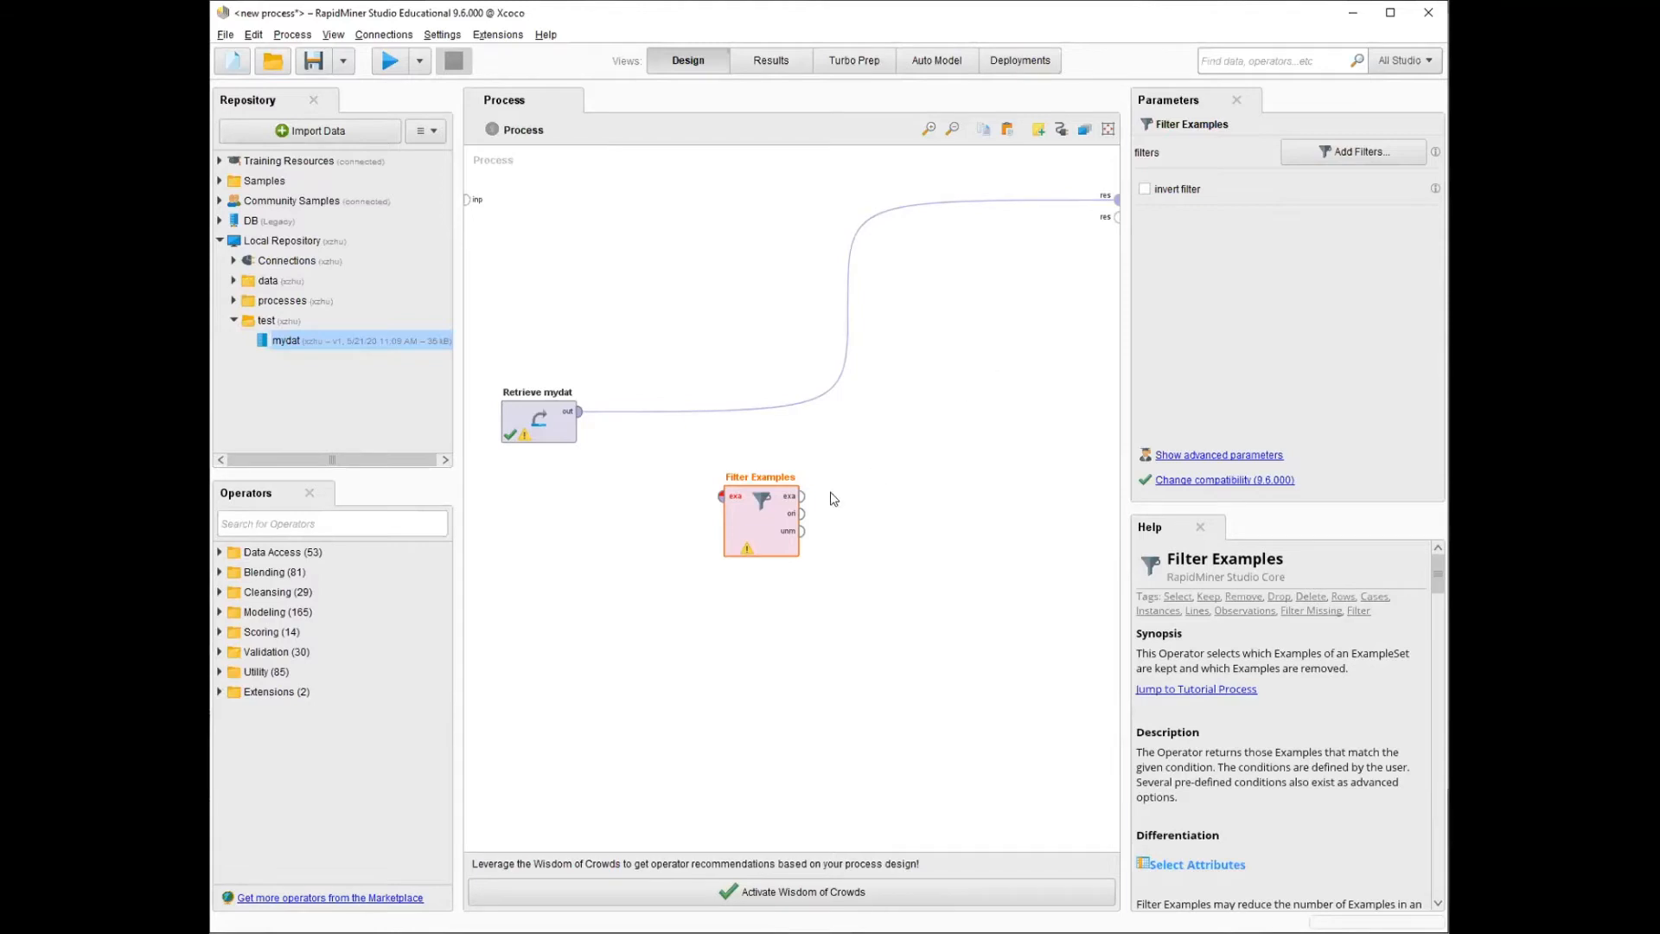
pyautogui.moveTo(755, 534); pyautogui.dragTo(800, 400)
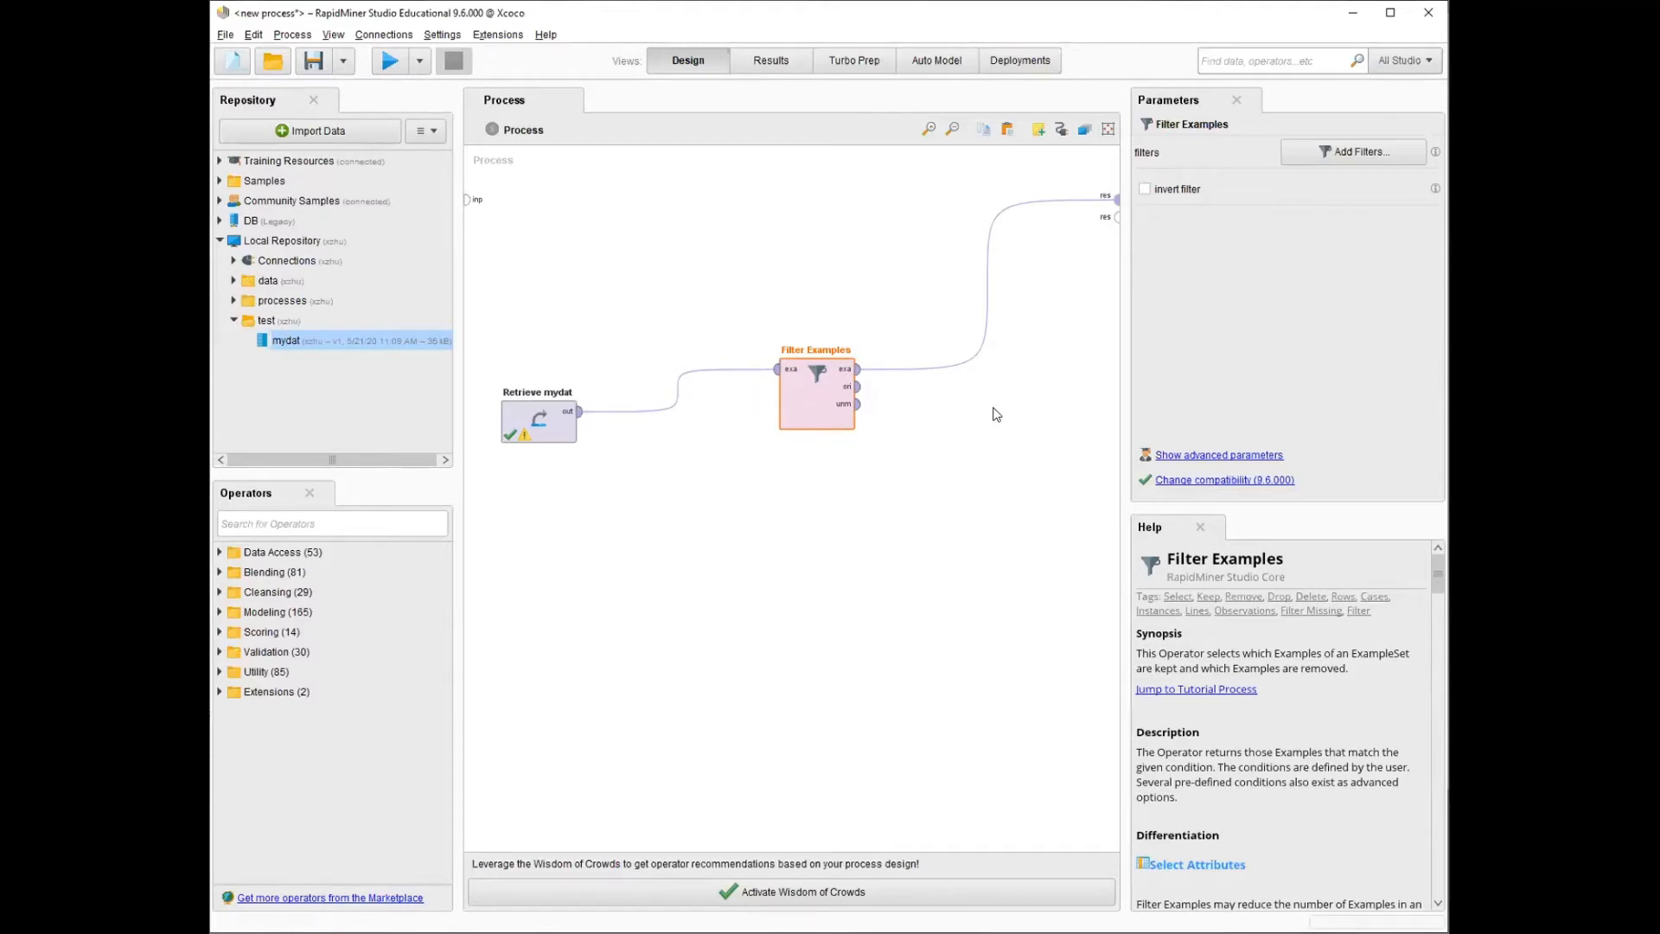
pyautogui.click(687, 550)
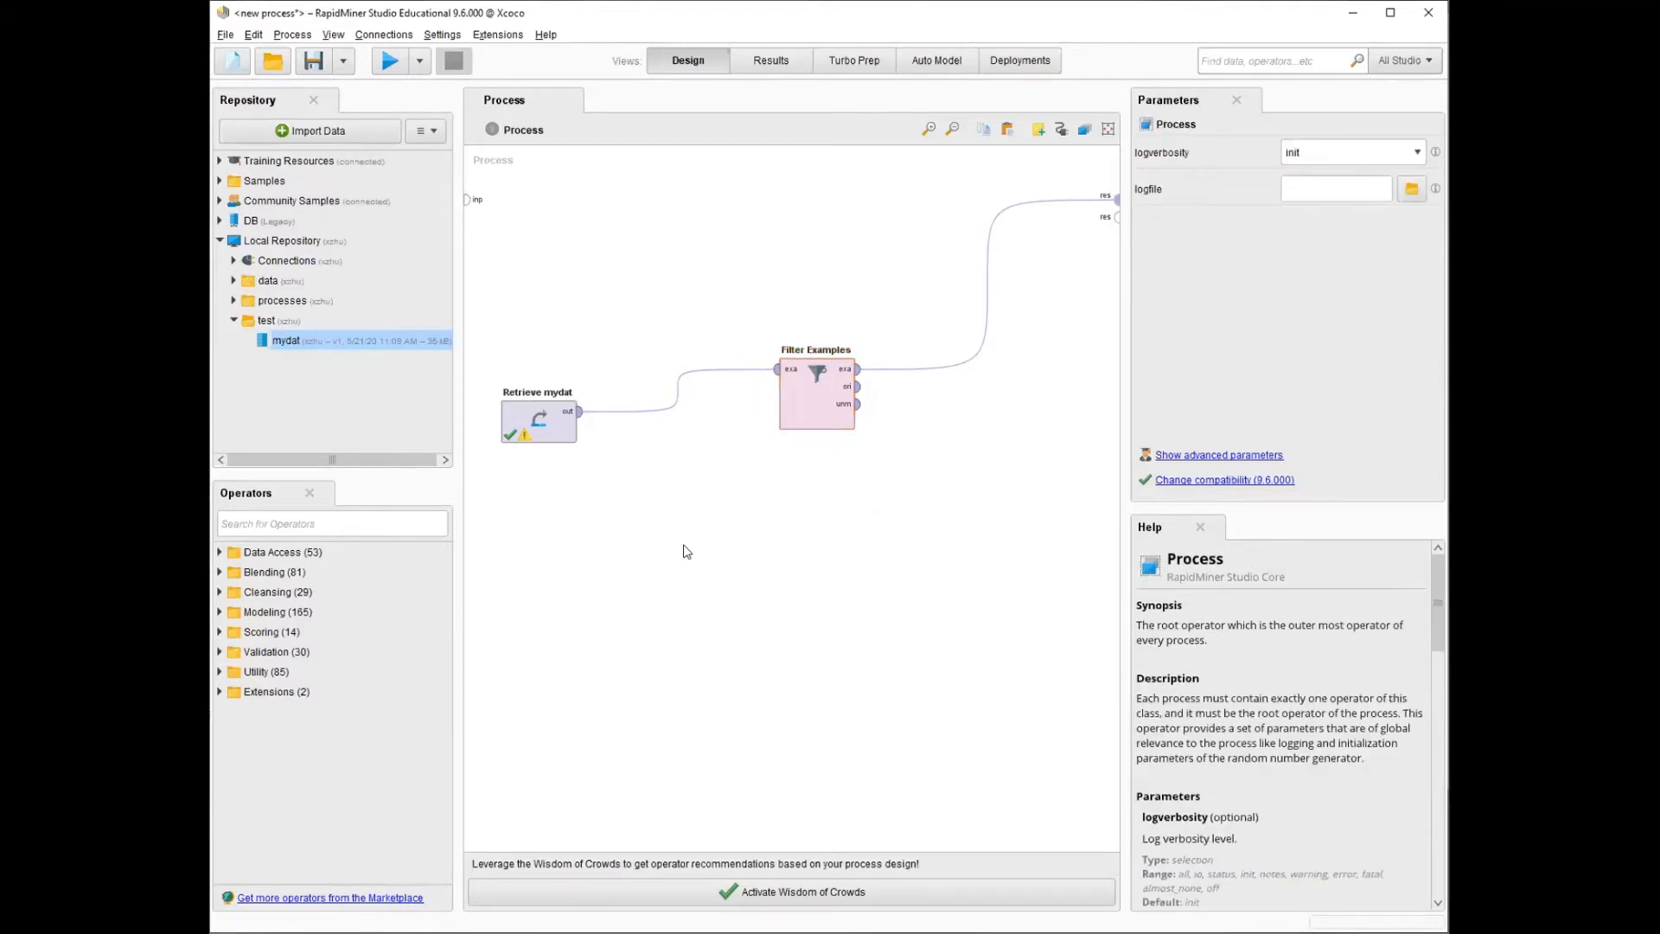
# - Create a filter condition in Filter Examples that keeps rows with age > 30
pyautogui.click(815, 405)
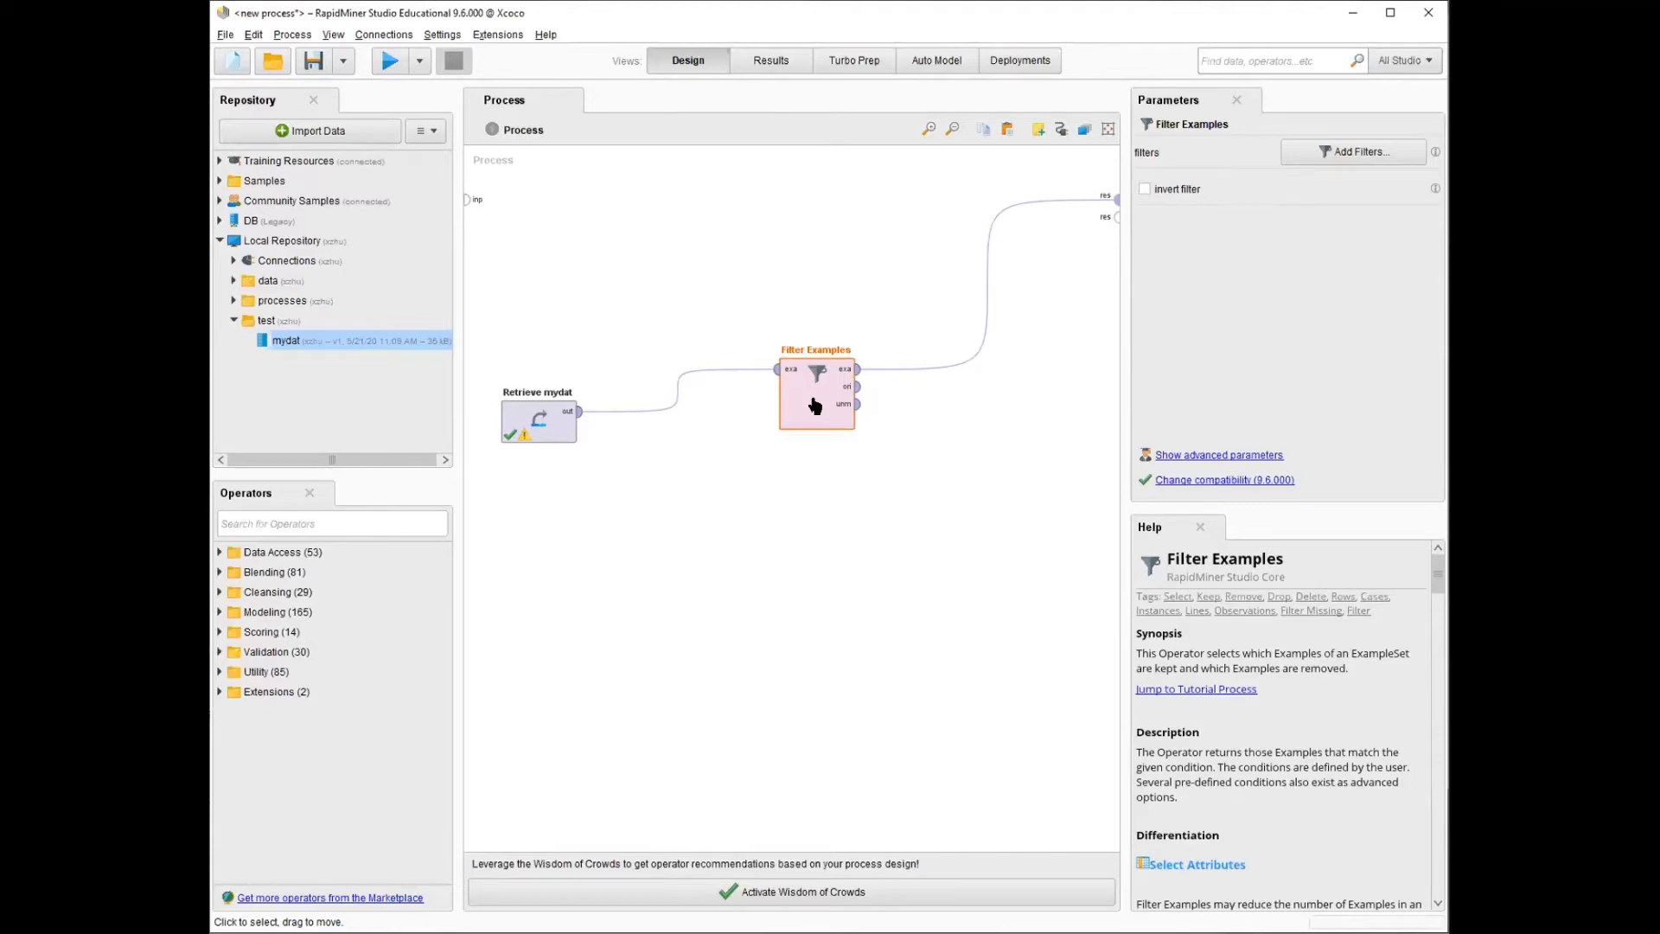
pyautogui.click(1340, 153)
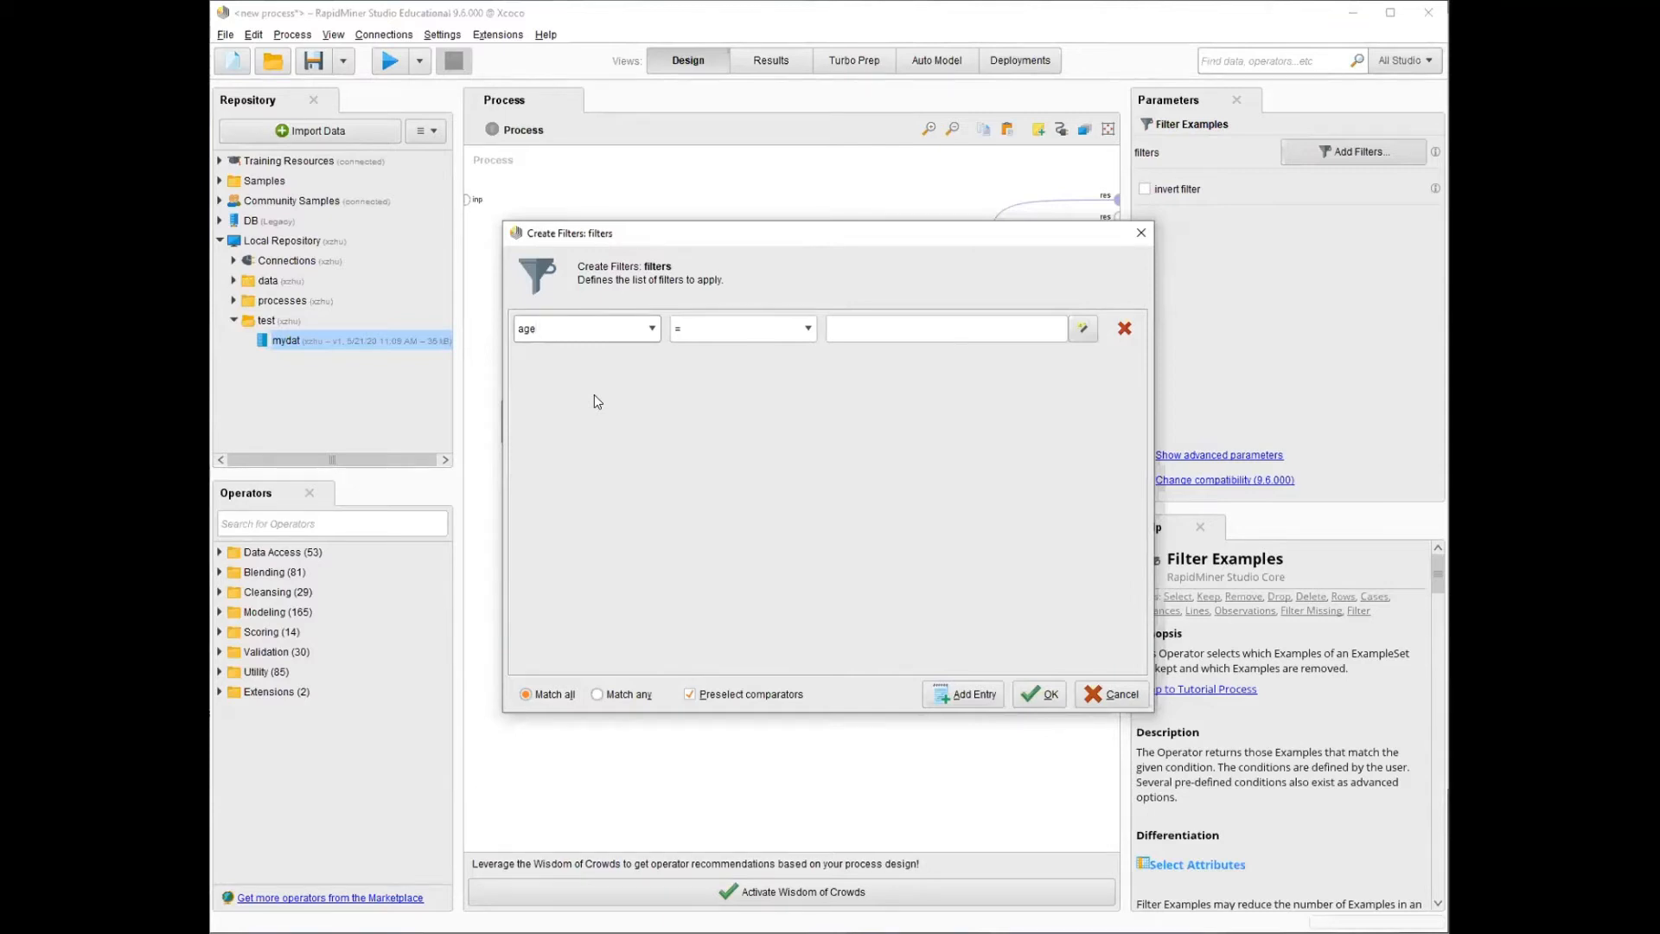
pyautogui.click(652, 328)
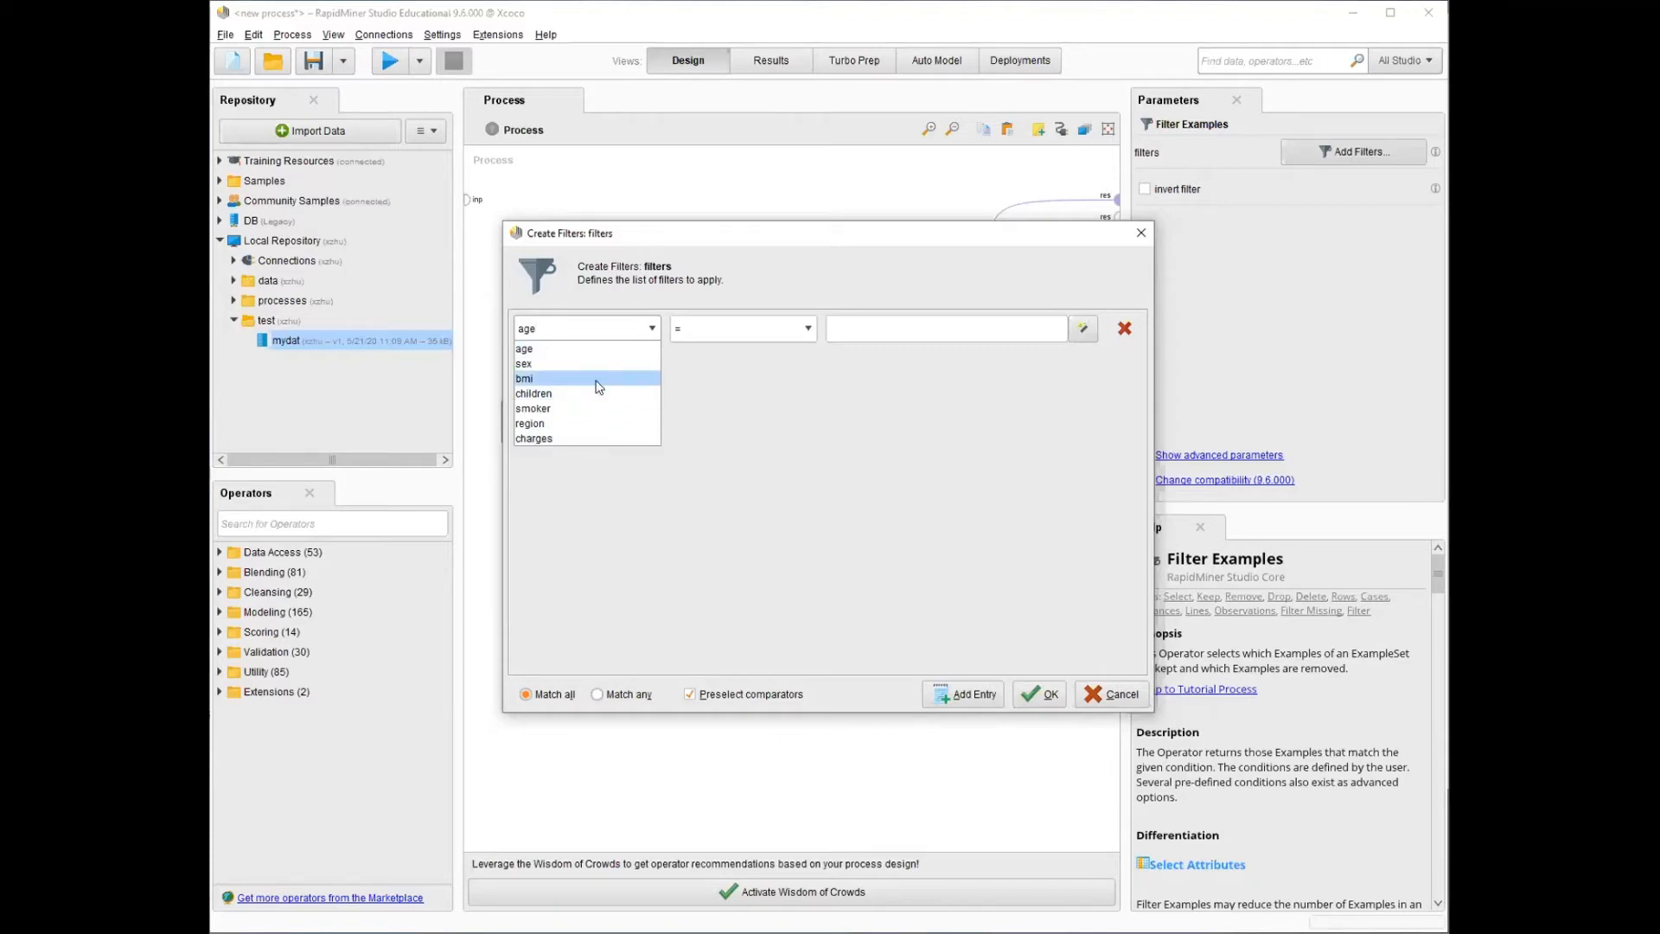
pyautogui.click(590, 349)
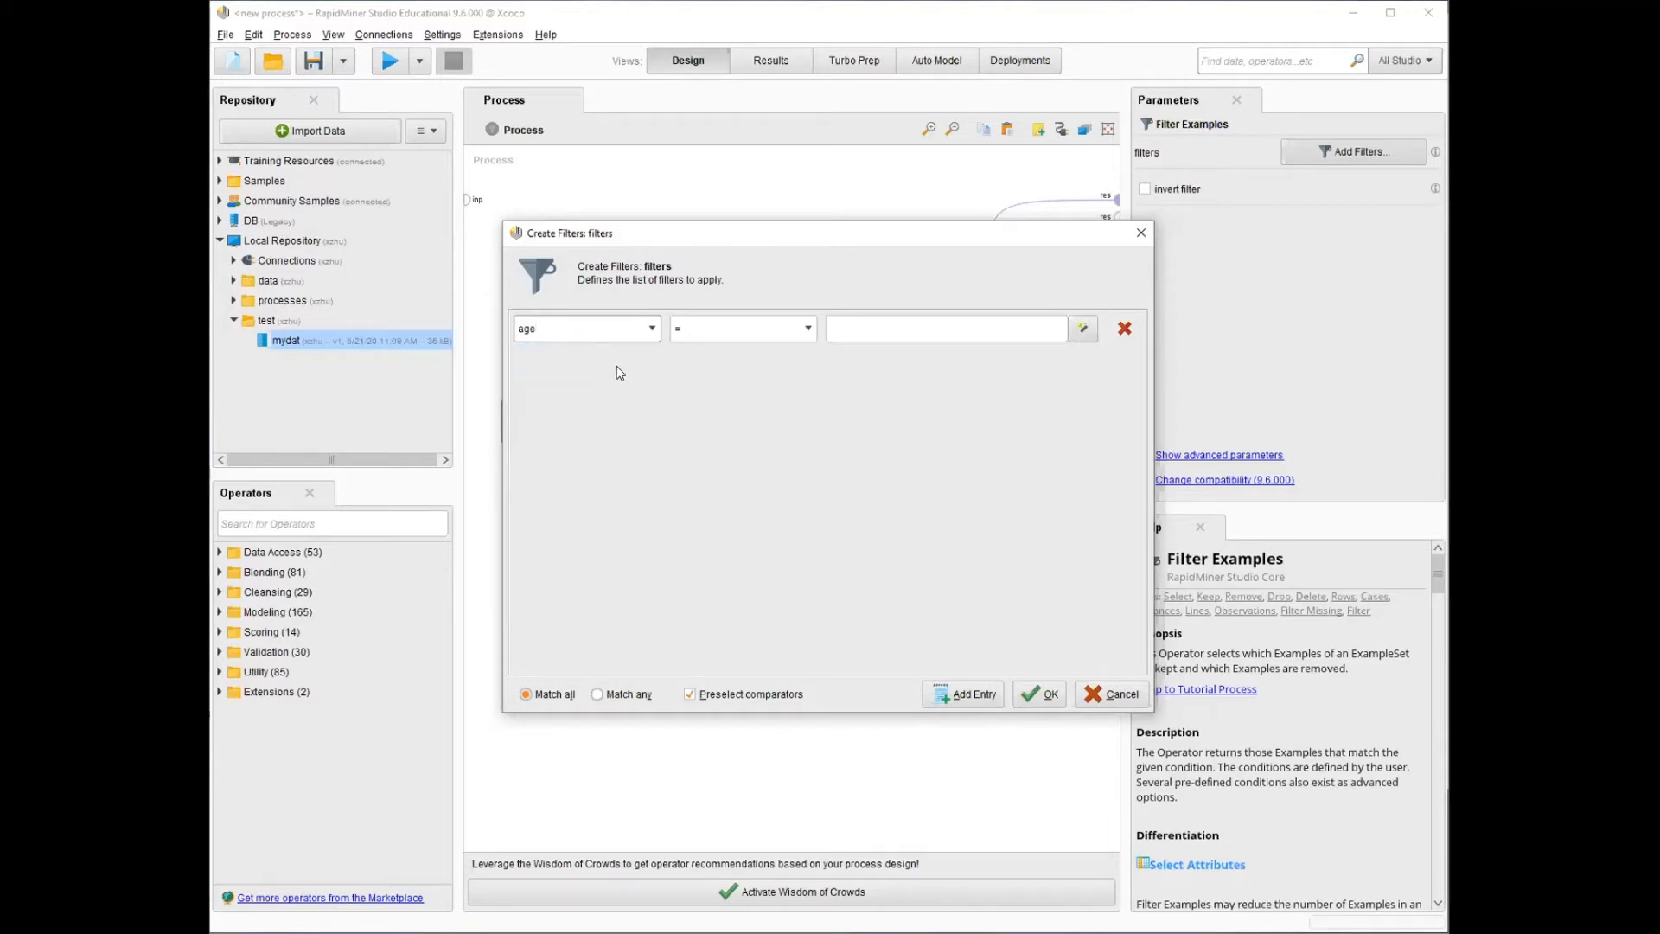
pyautogui.click(809, 329)
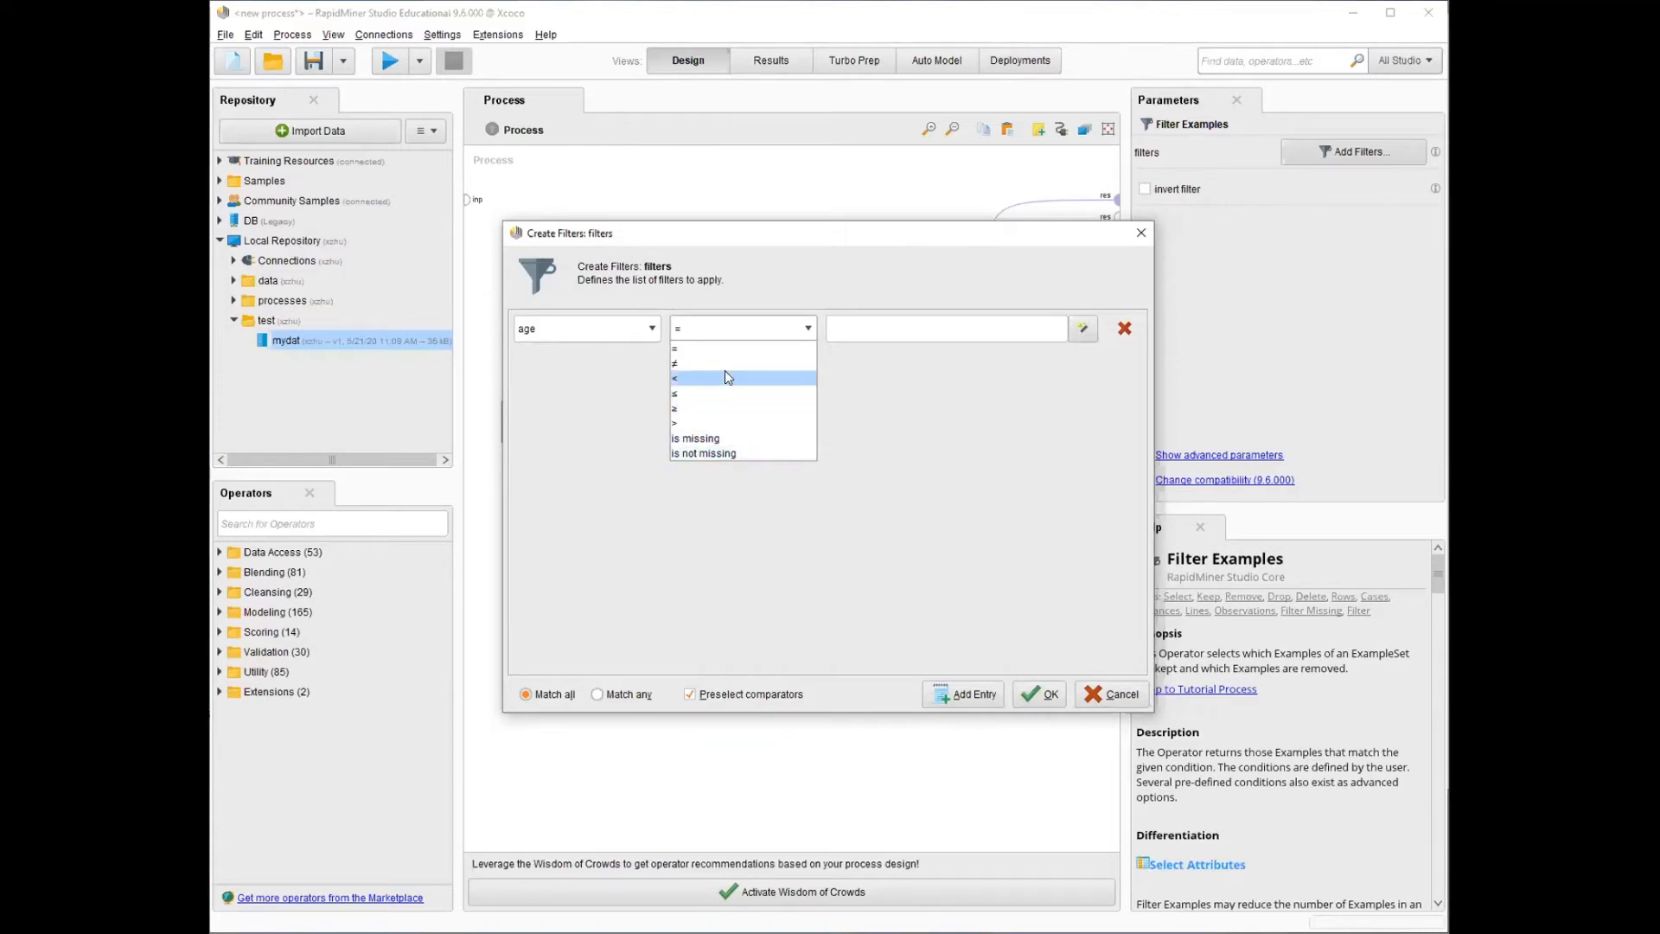
pyautogui.click(709, 423)
pyautogui.click(887, 333)
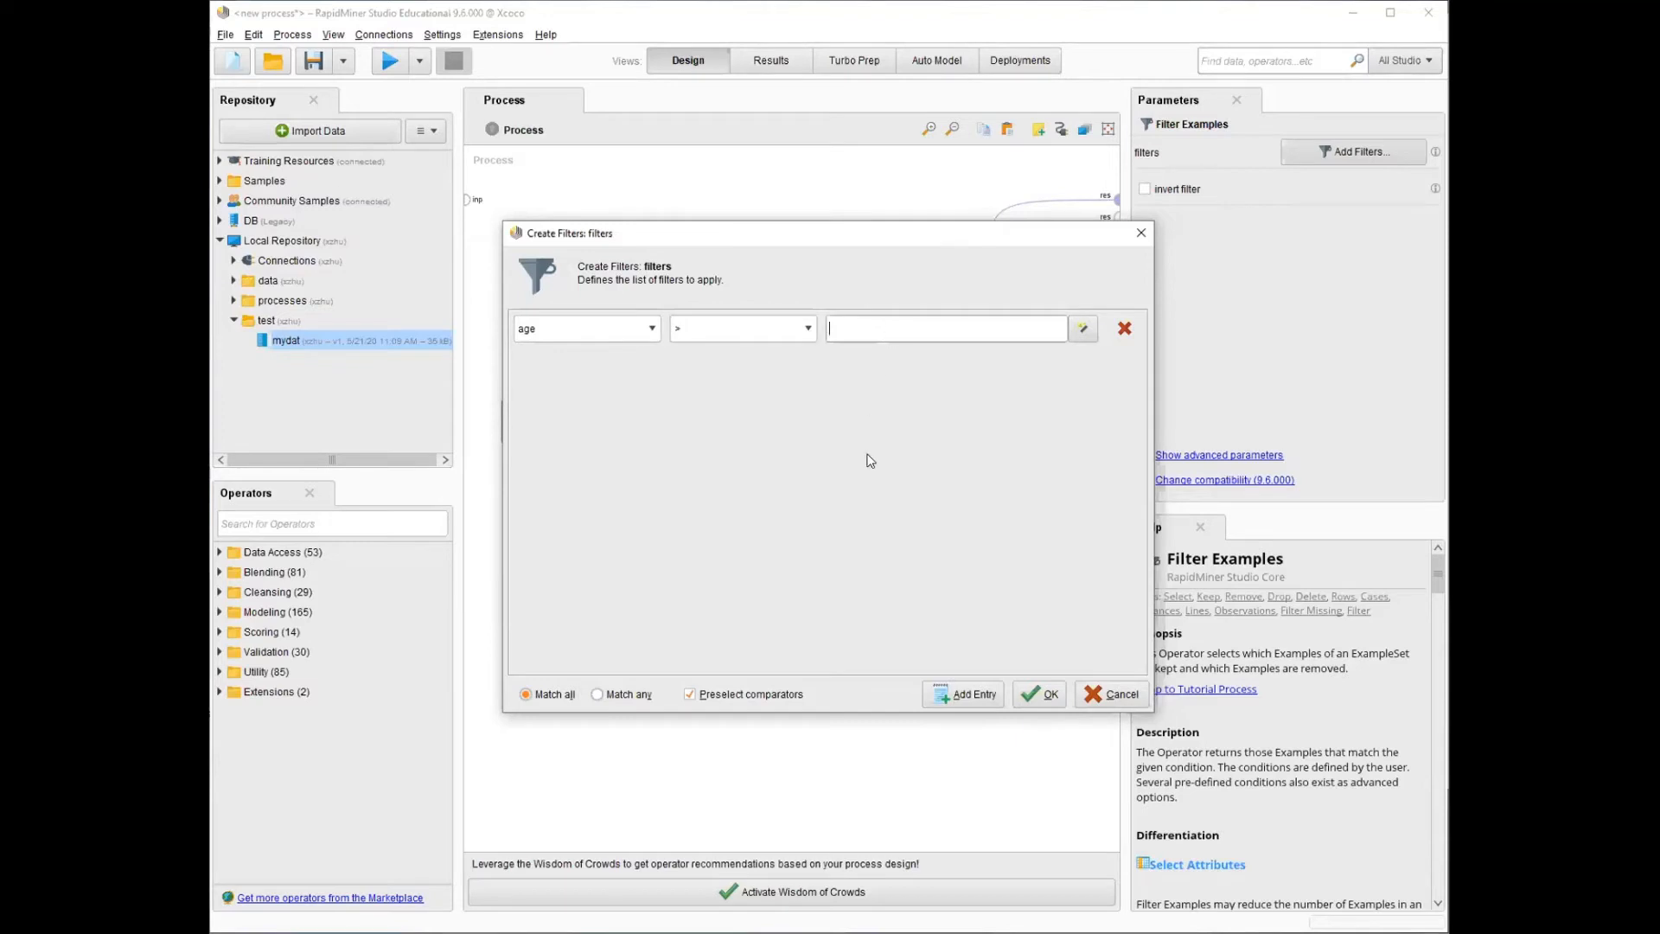
pyautogui.write('30')
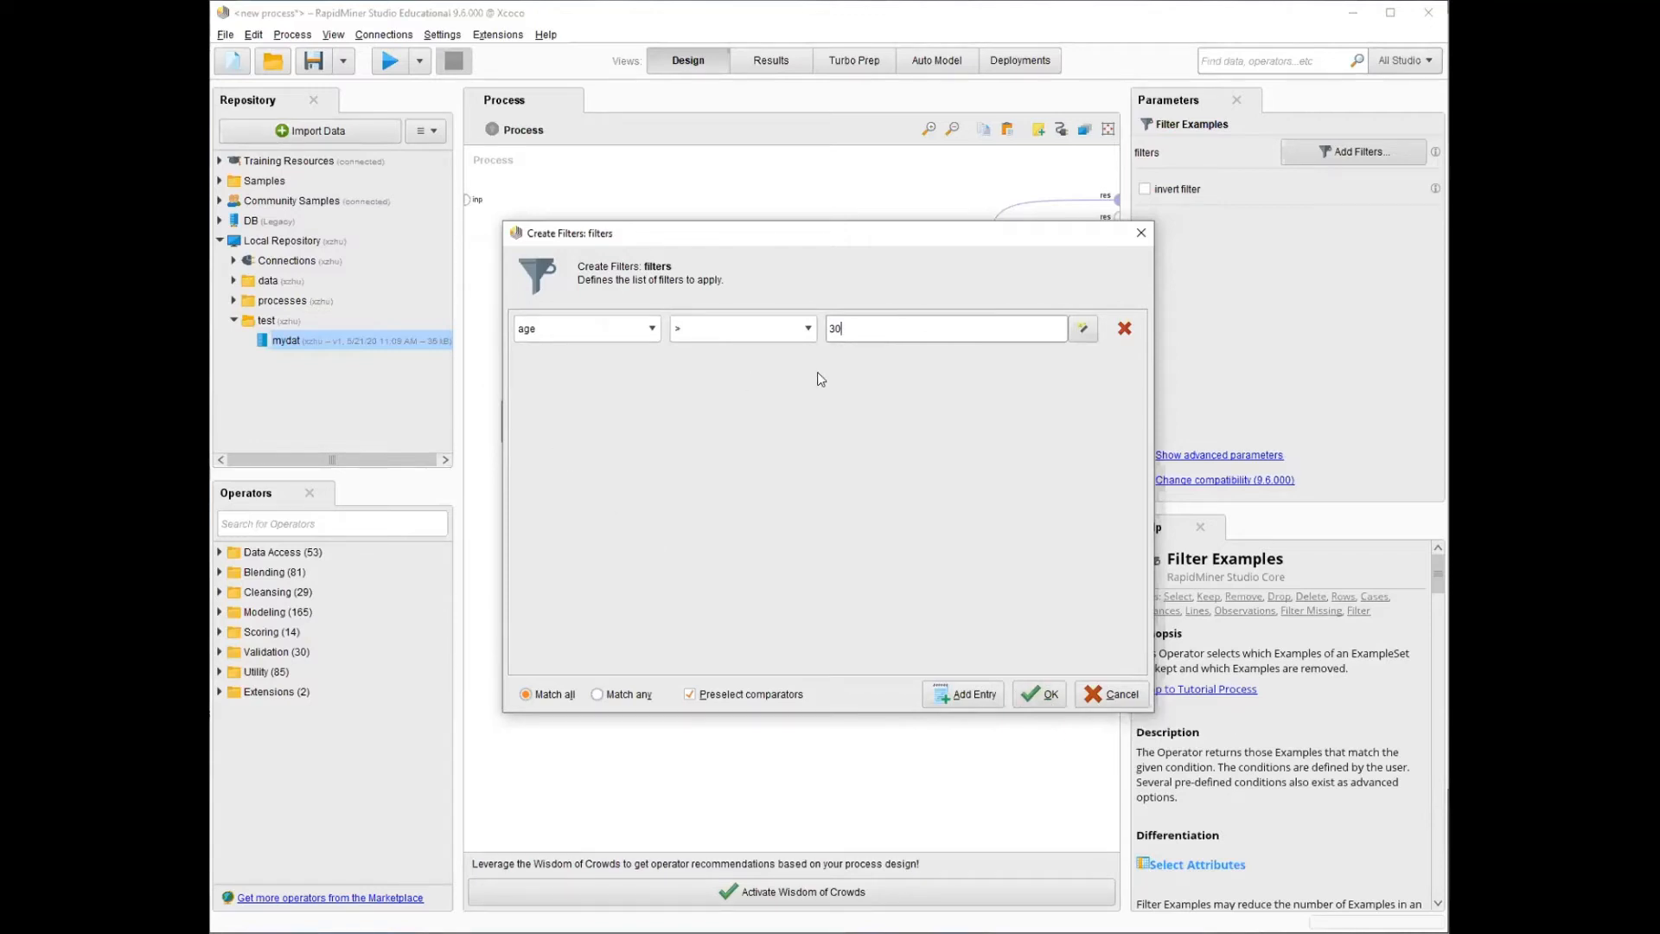
# - Add a second filter condition requiring age < 60
pyautogui.click(960, 698)
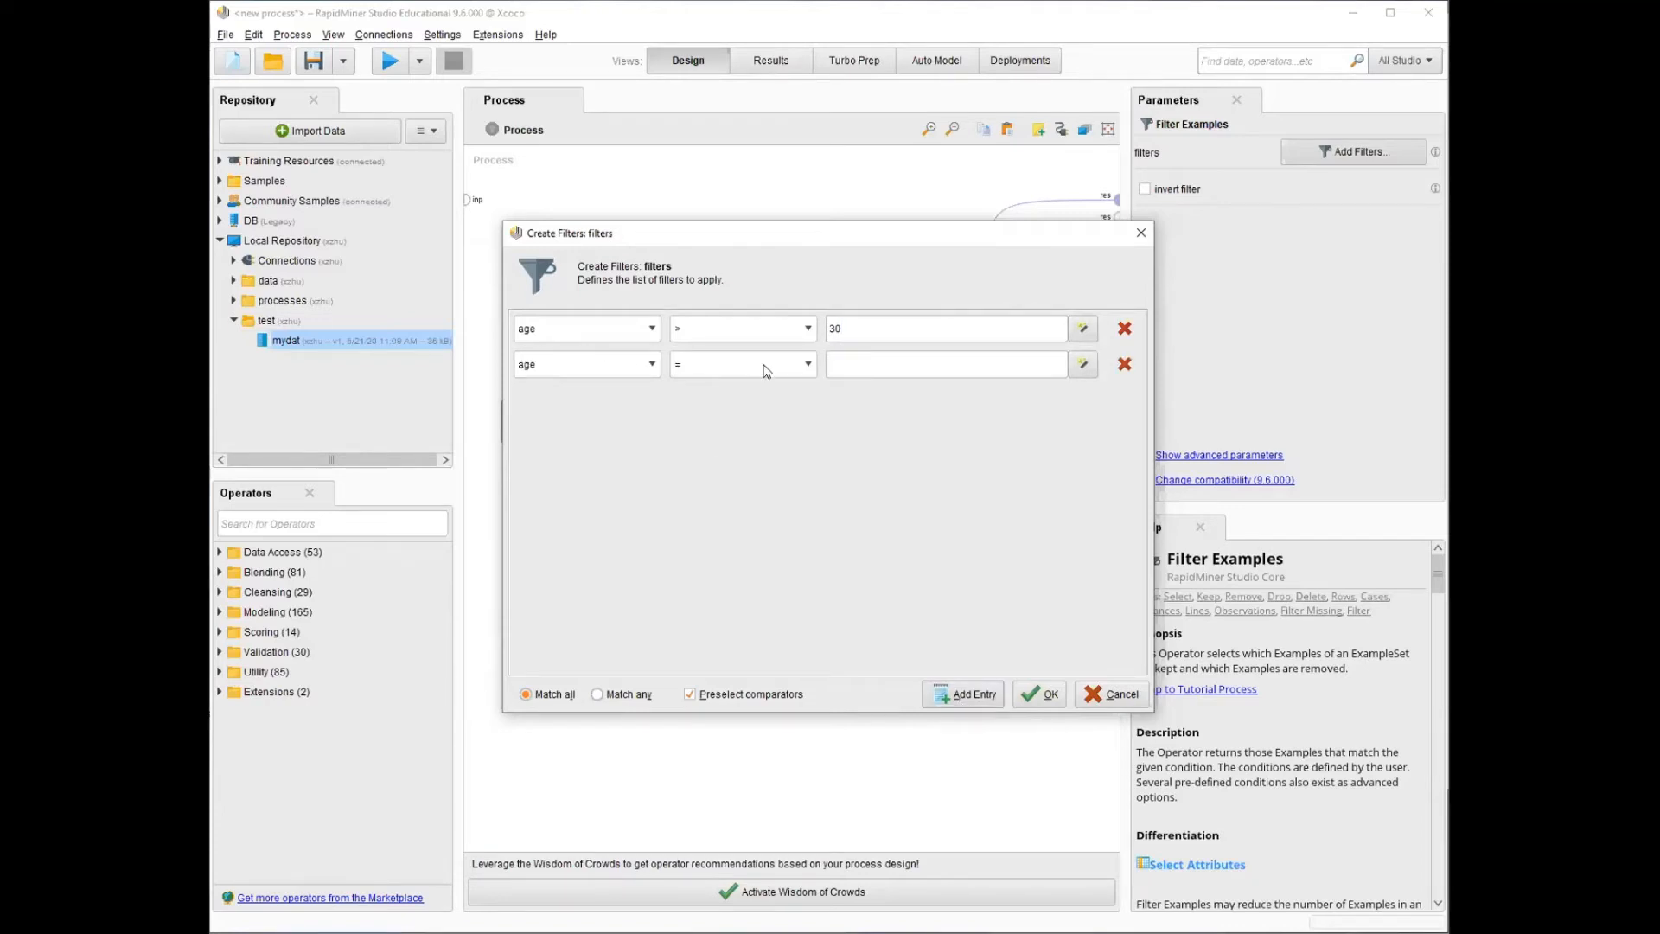
pyautogui.click(800, 368)
pyautogui.click(734, 413)
pyautogui.click(878, 368)
pyautogui.write('60')
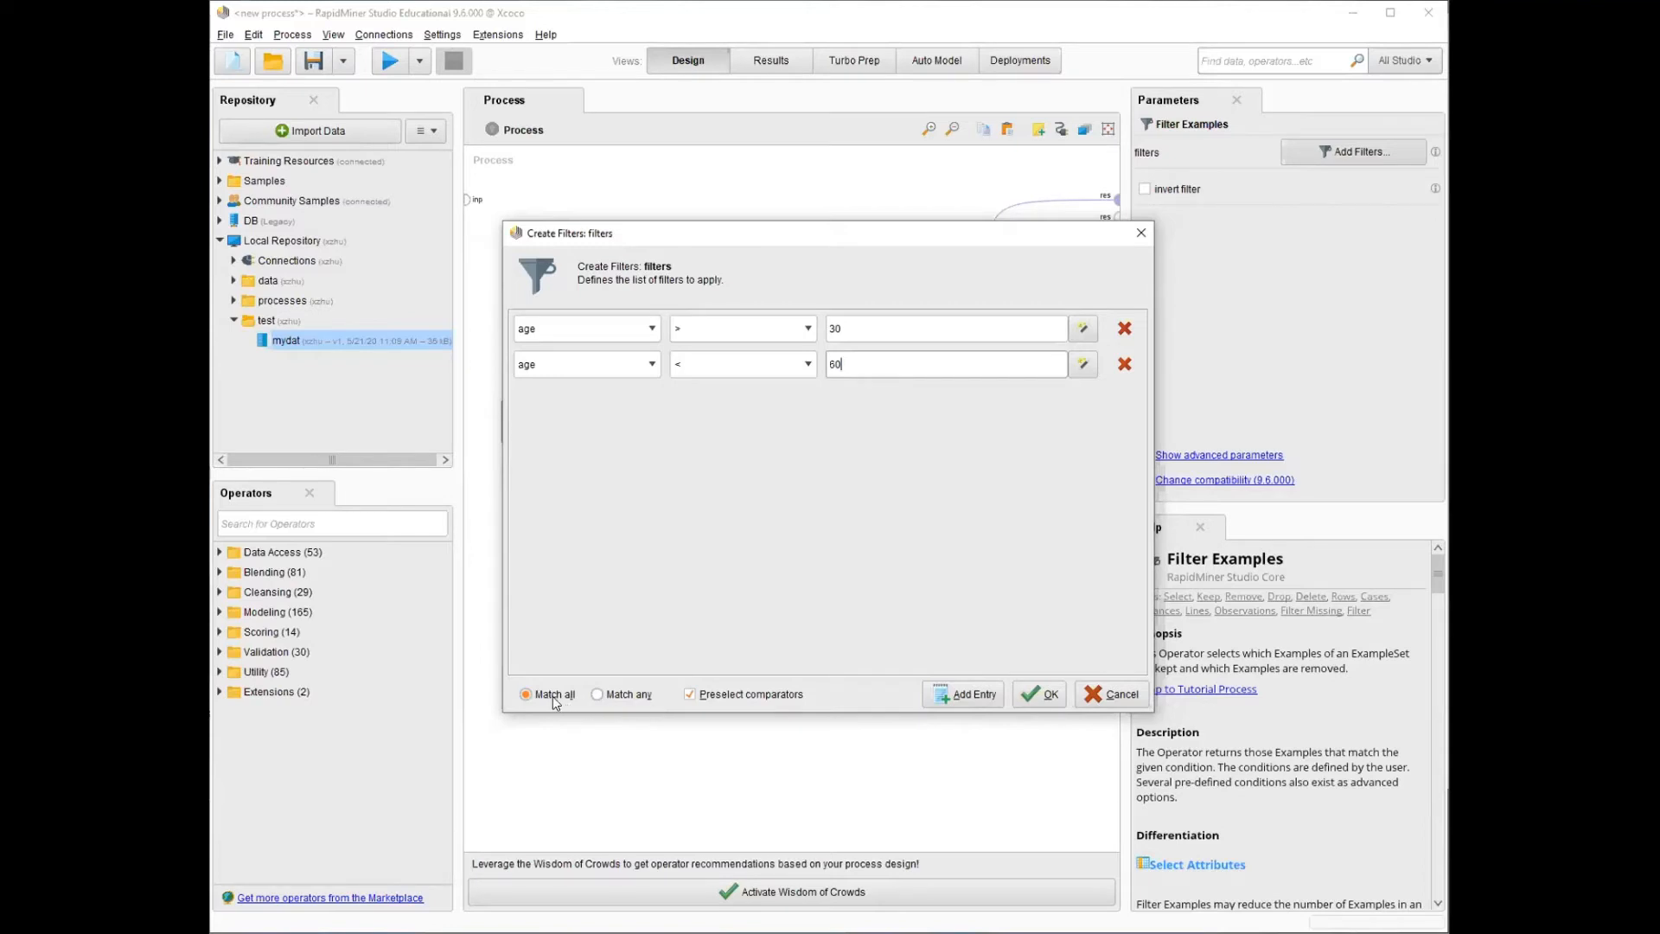
# - Set the age conditions to match all and apply the filters
pyautogui.click(628, 696)
pyautogui.click(554, 695)
pyautogui.click(630, 702)
pyautogui.click(554, 694)
pyautogui.click(1043, 695)
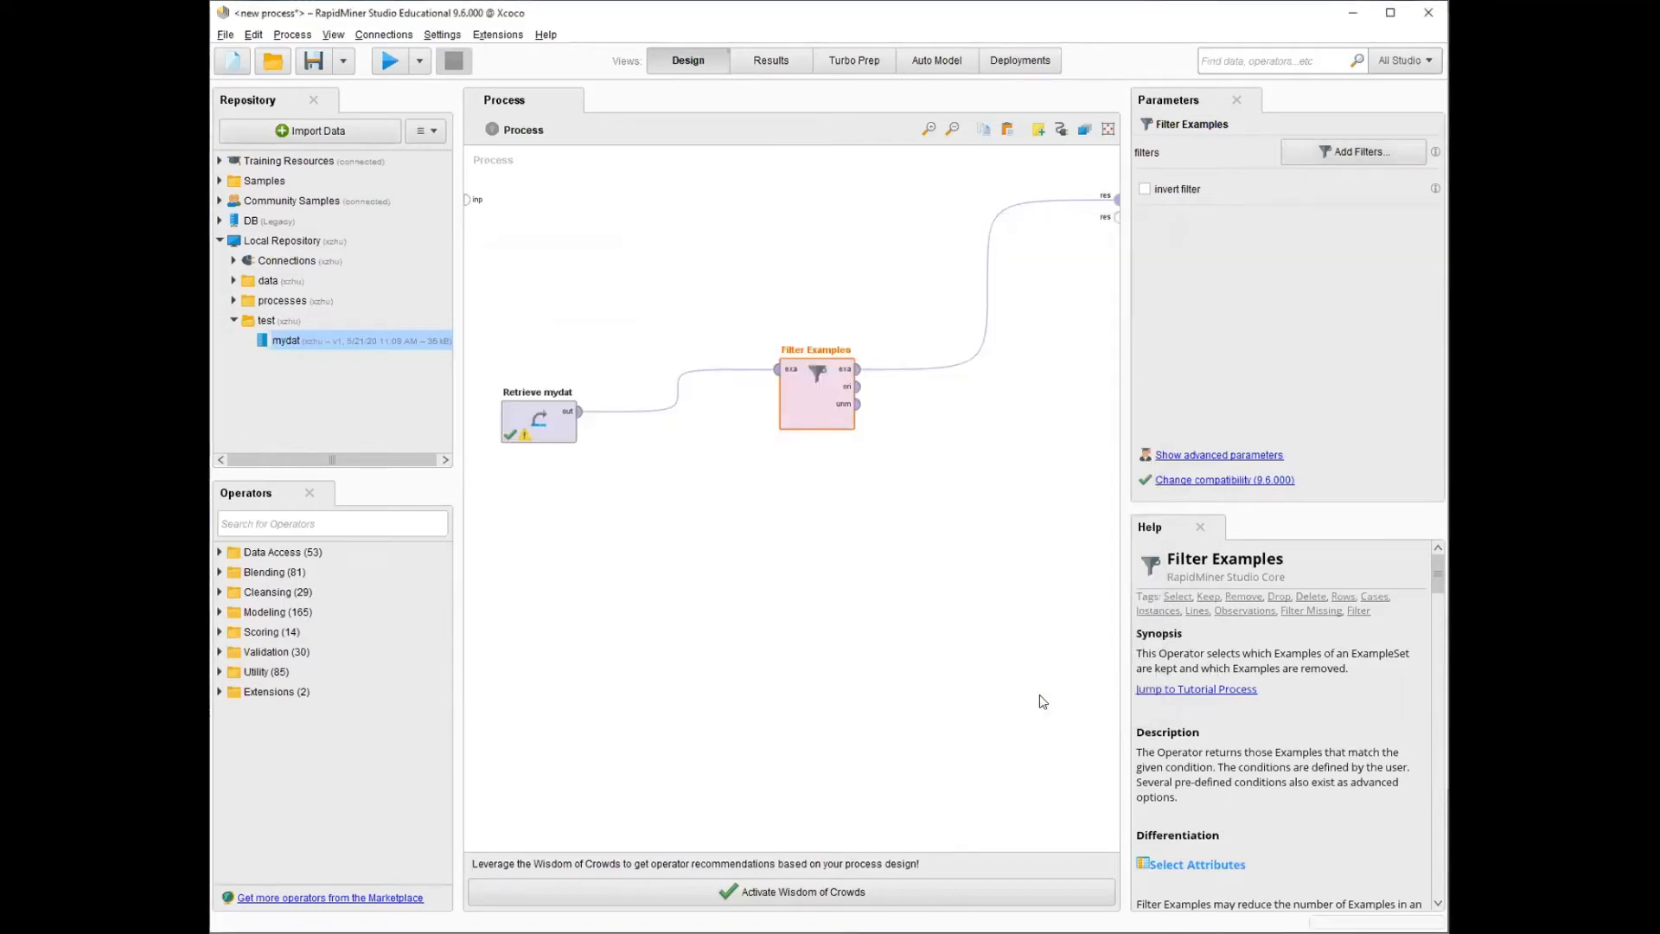
# - Run the process and sort the filtered results by age, ascending and then descending, to check the age range
pyautogui.click(390, 58)
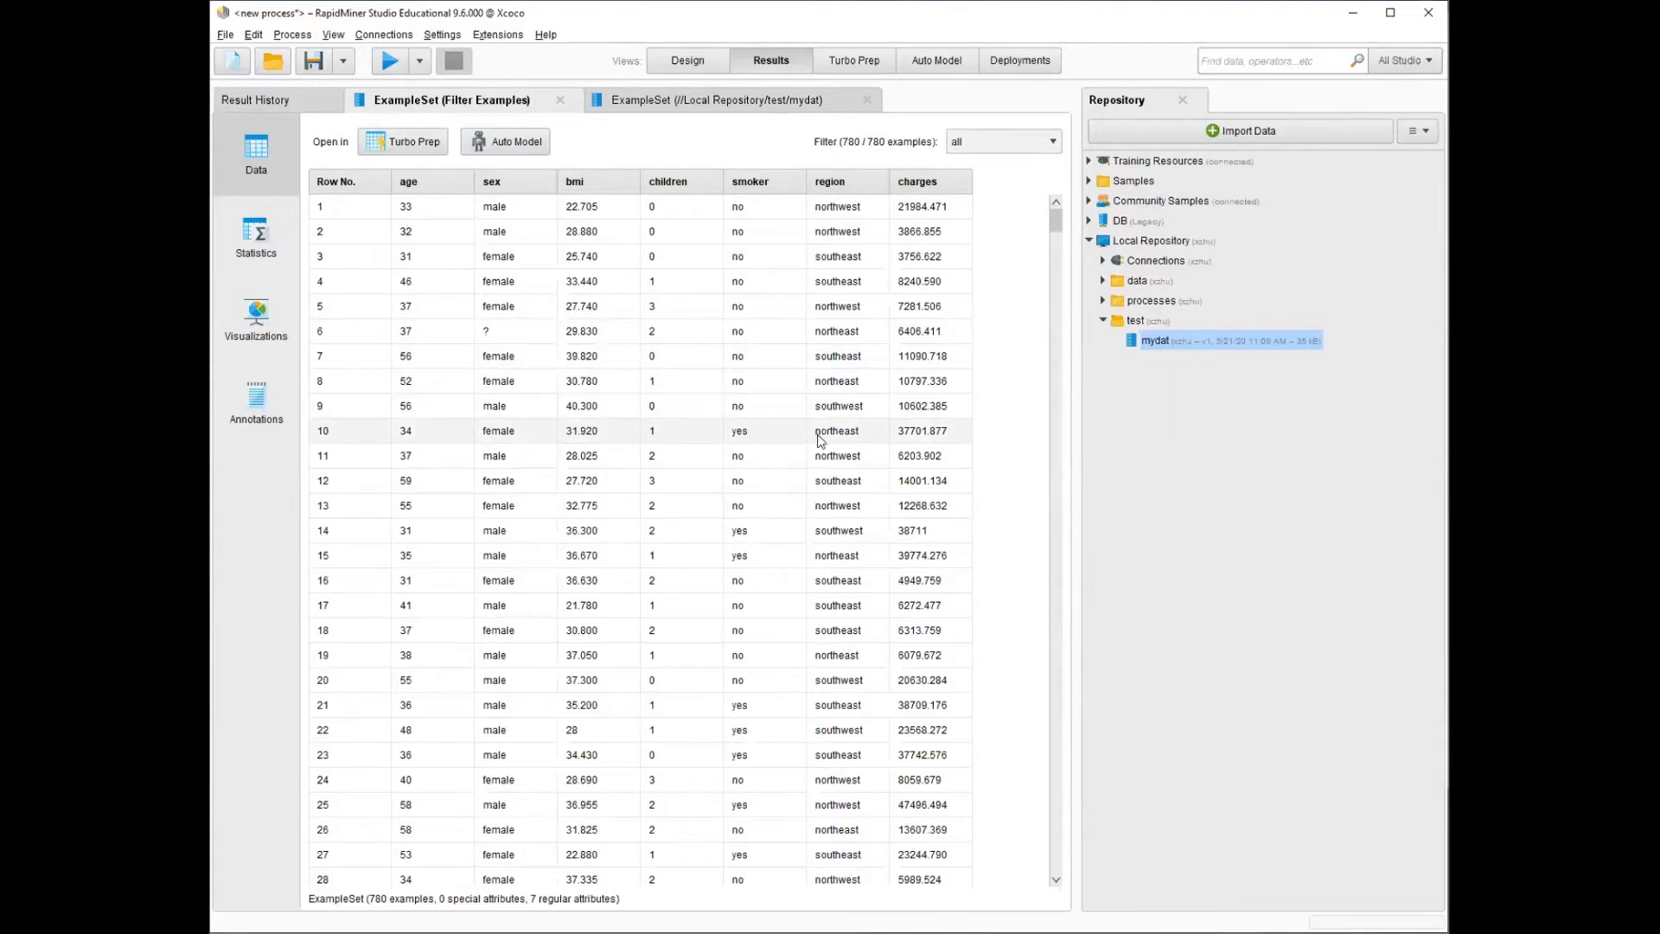
pyautogui.click(432, 183)
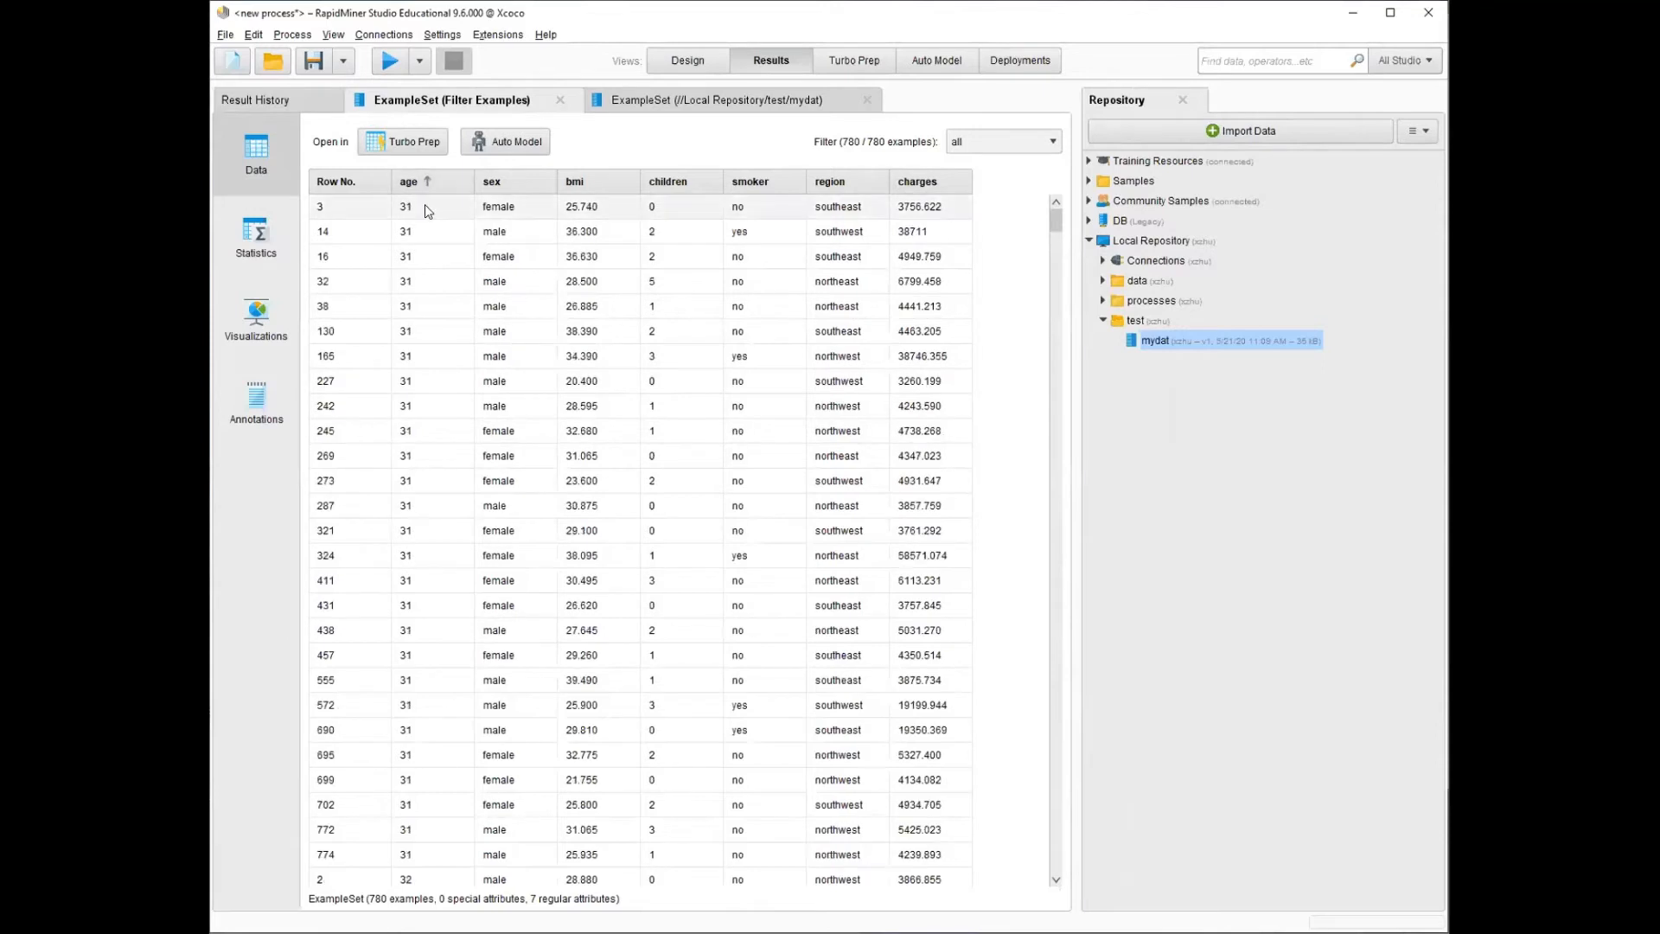
pyautogui.click(436, 182)
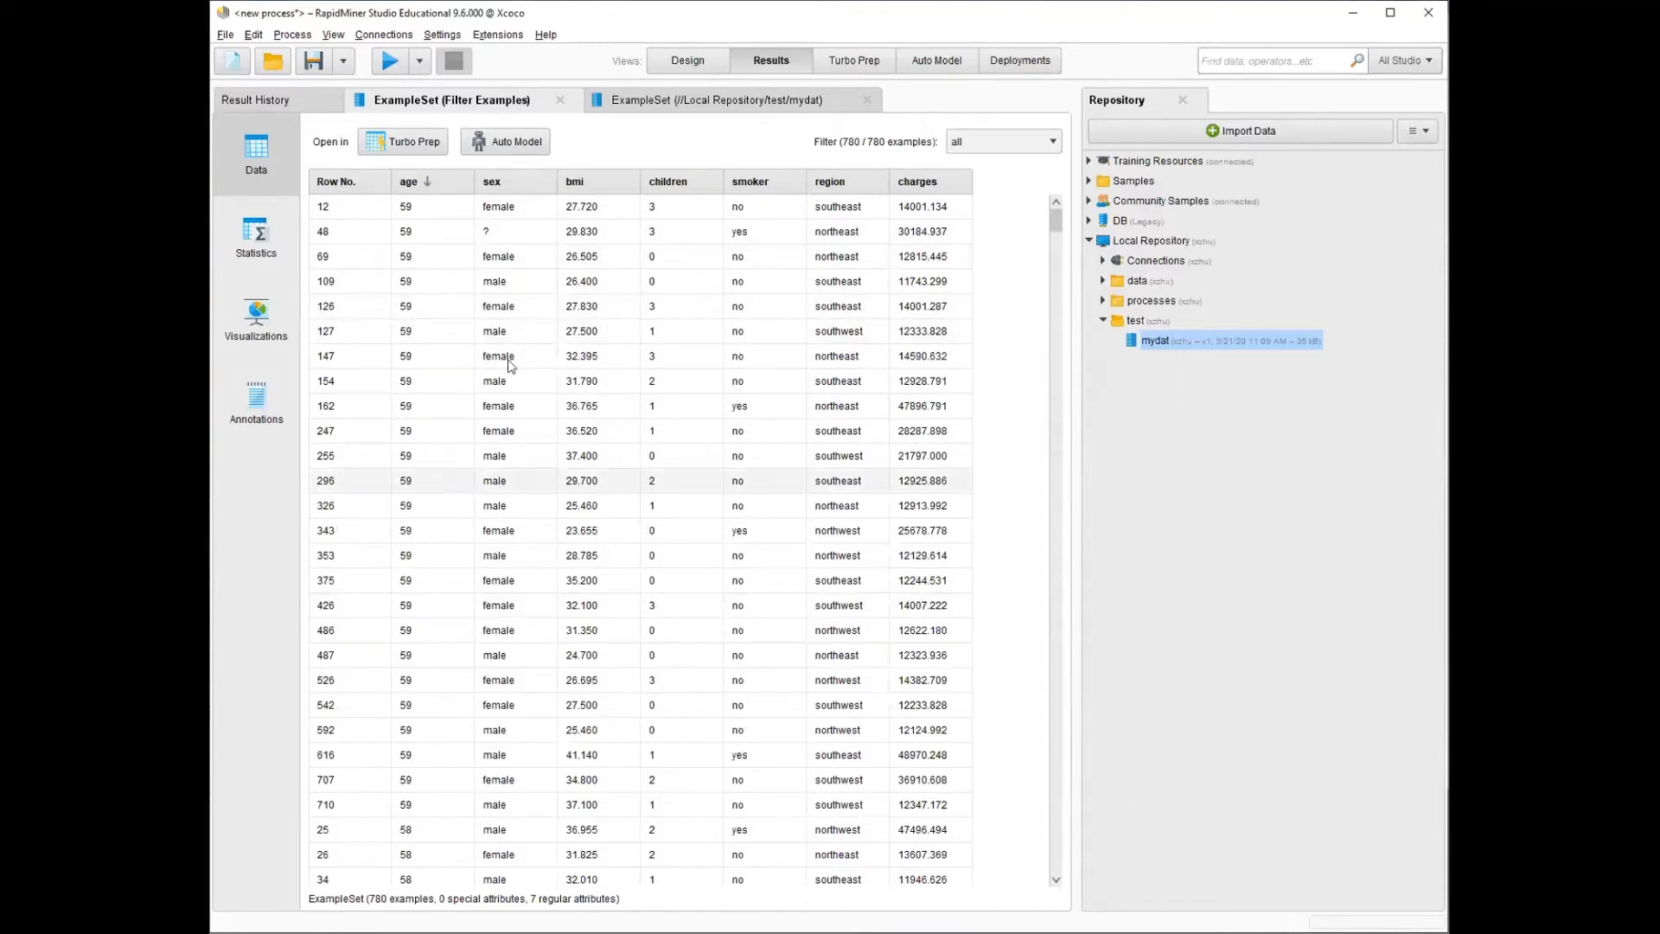
# - Return to the process design and remove the age < 60 condition from the Filter Examples filters
pyautogui.click(694, 62)
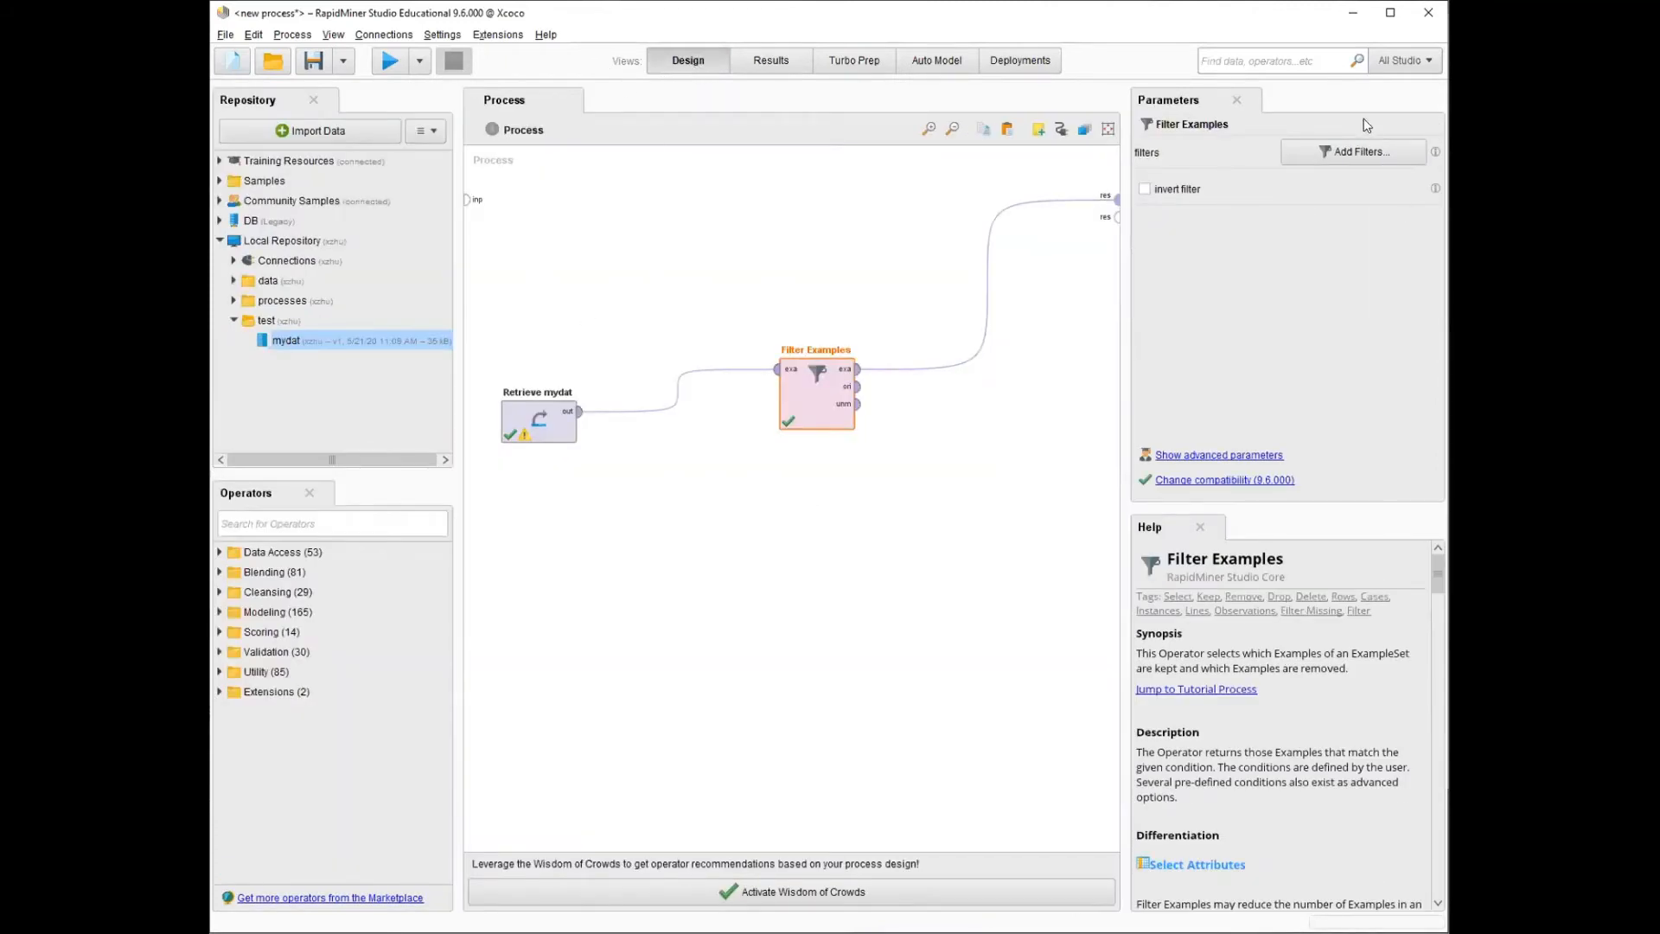
pyautogui.click(1356, 154)
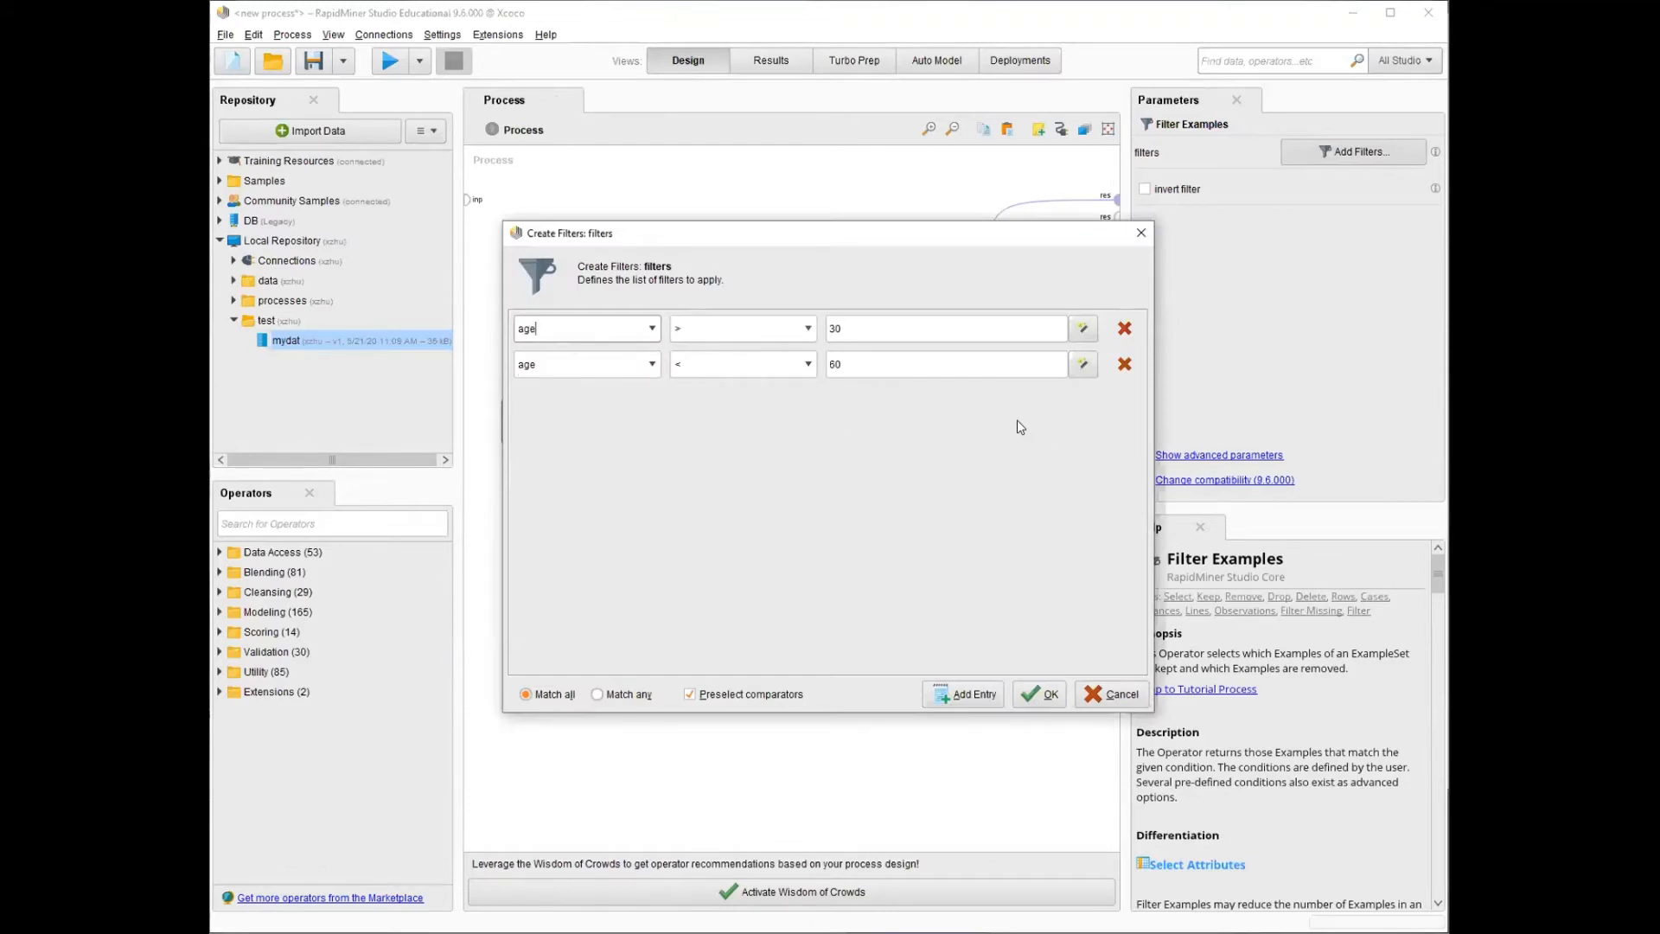
pyautogui.click(1124, 365)
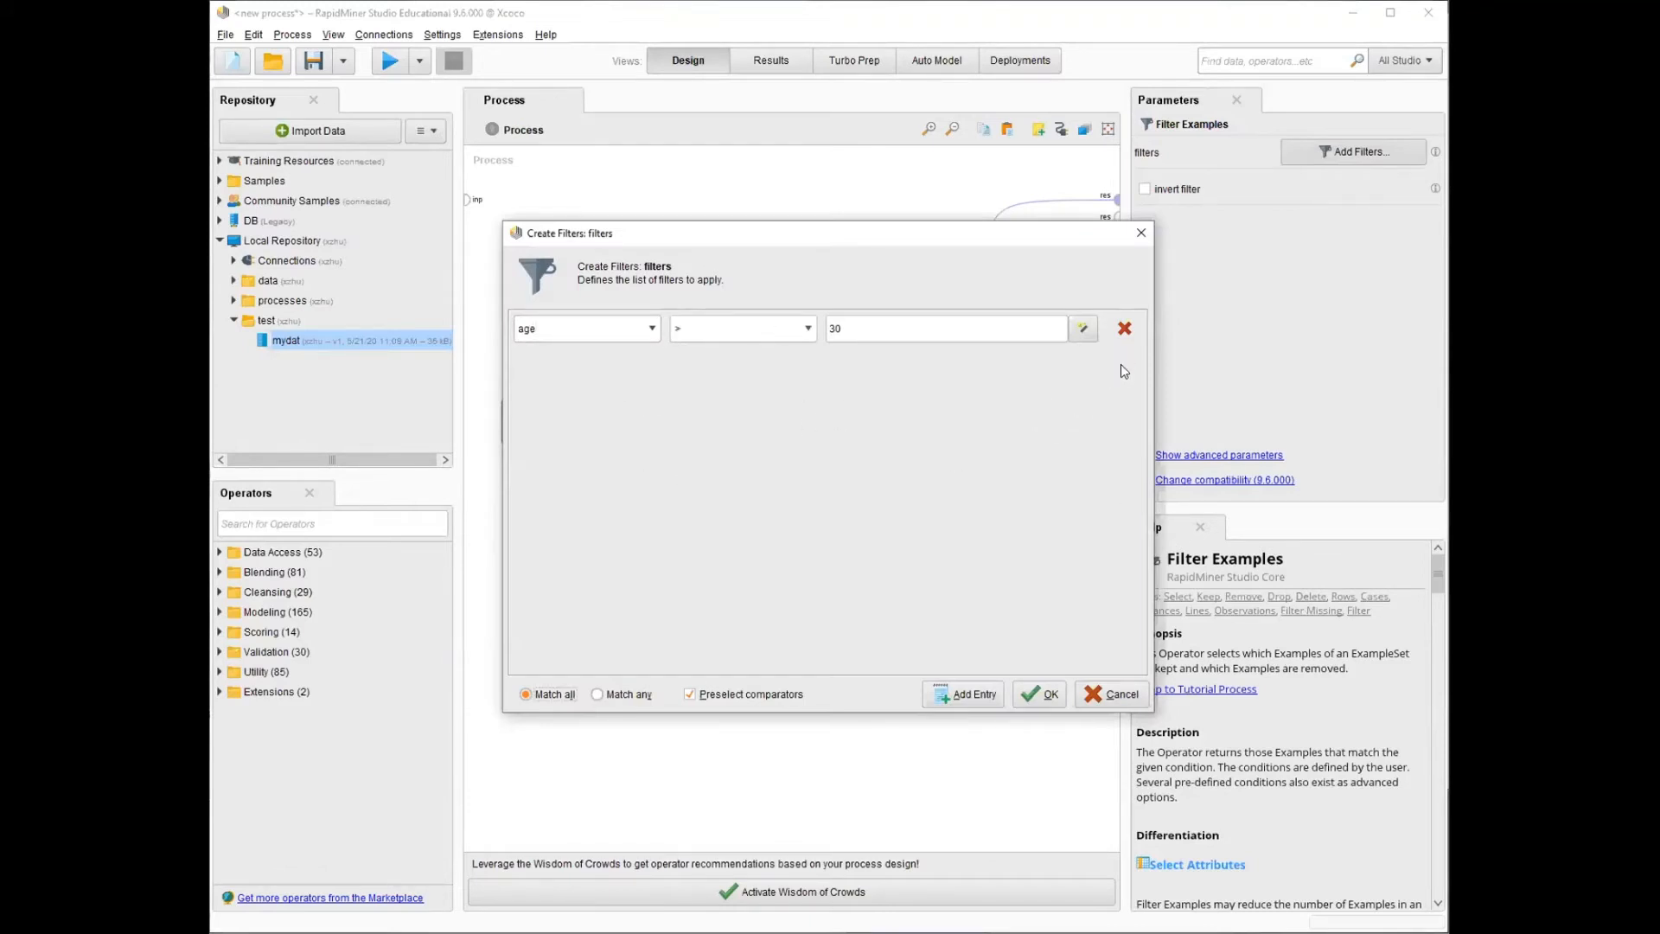
# - Add a second filter condition bmi = 20, set the conditions to match any, and apply the filters
pyautogui.click(963, 695)
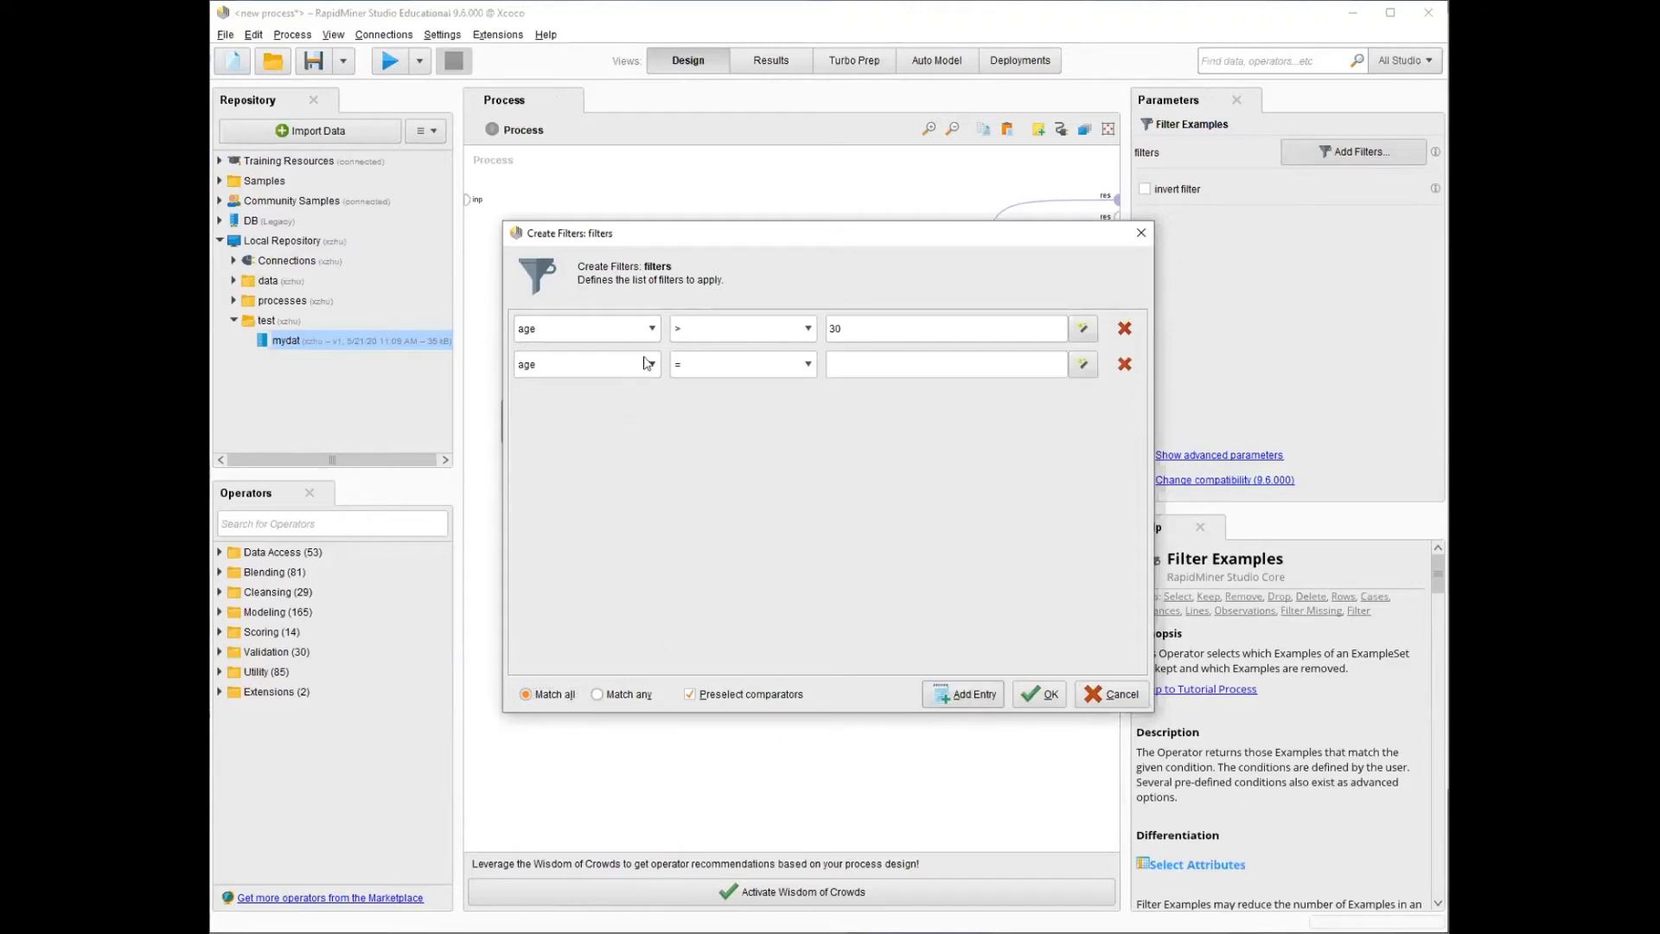
pyautogui.click(649, 364)
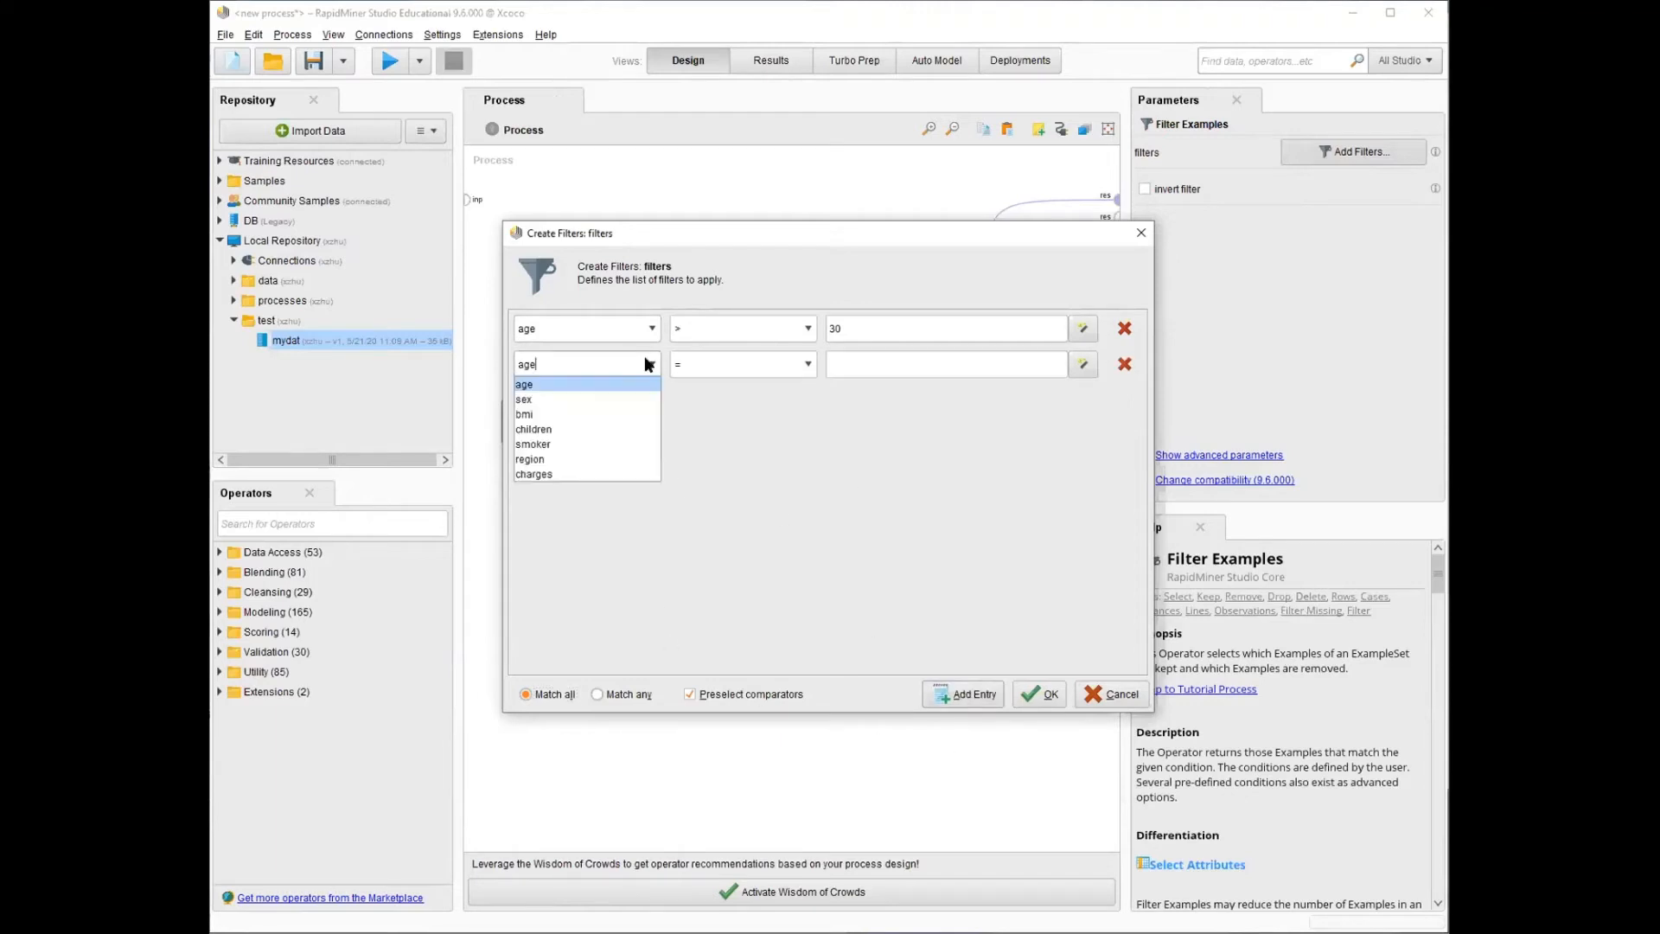
pyautogui.click(591, 414)
pyautogui.click(802, 367)
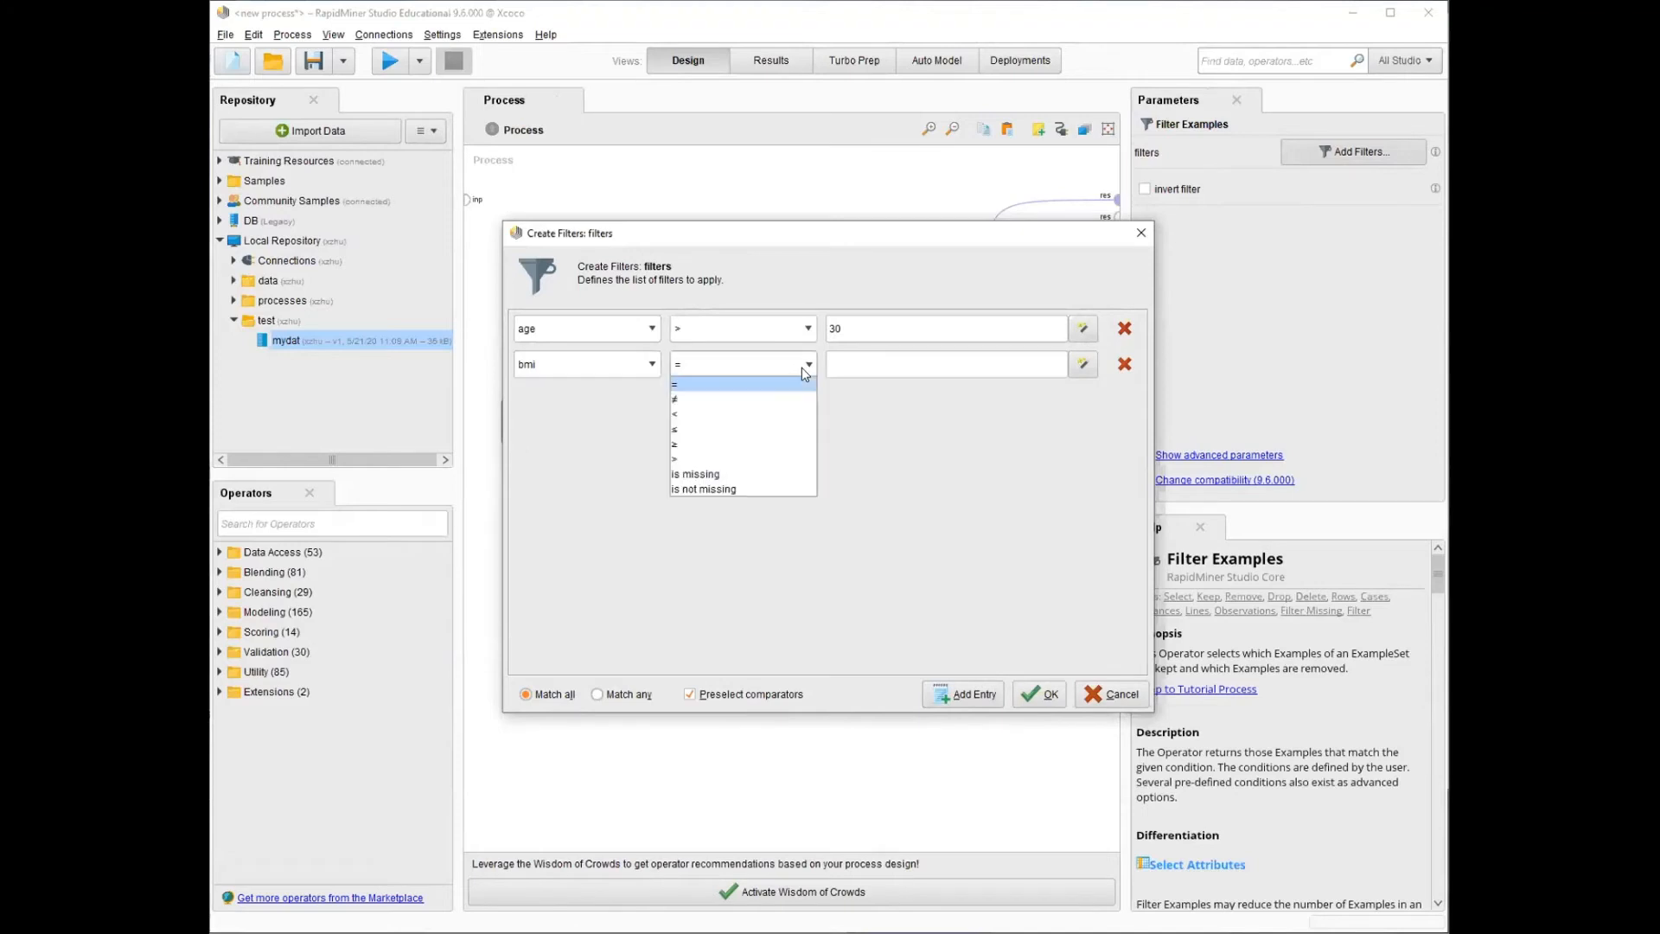
pyautogui.click(757, 386)
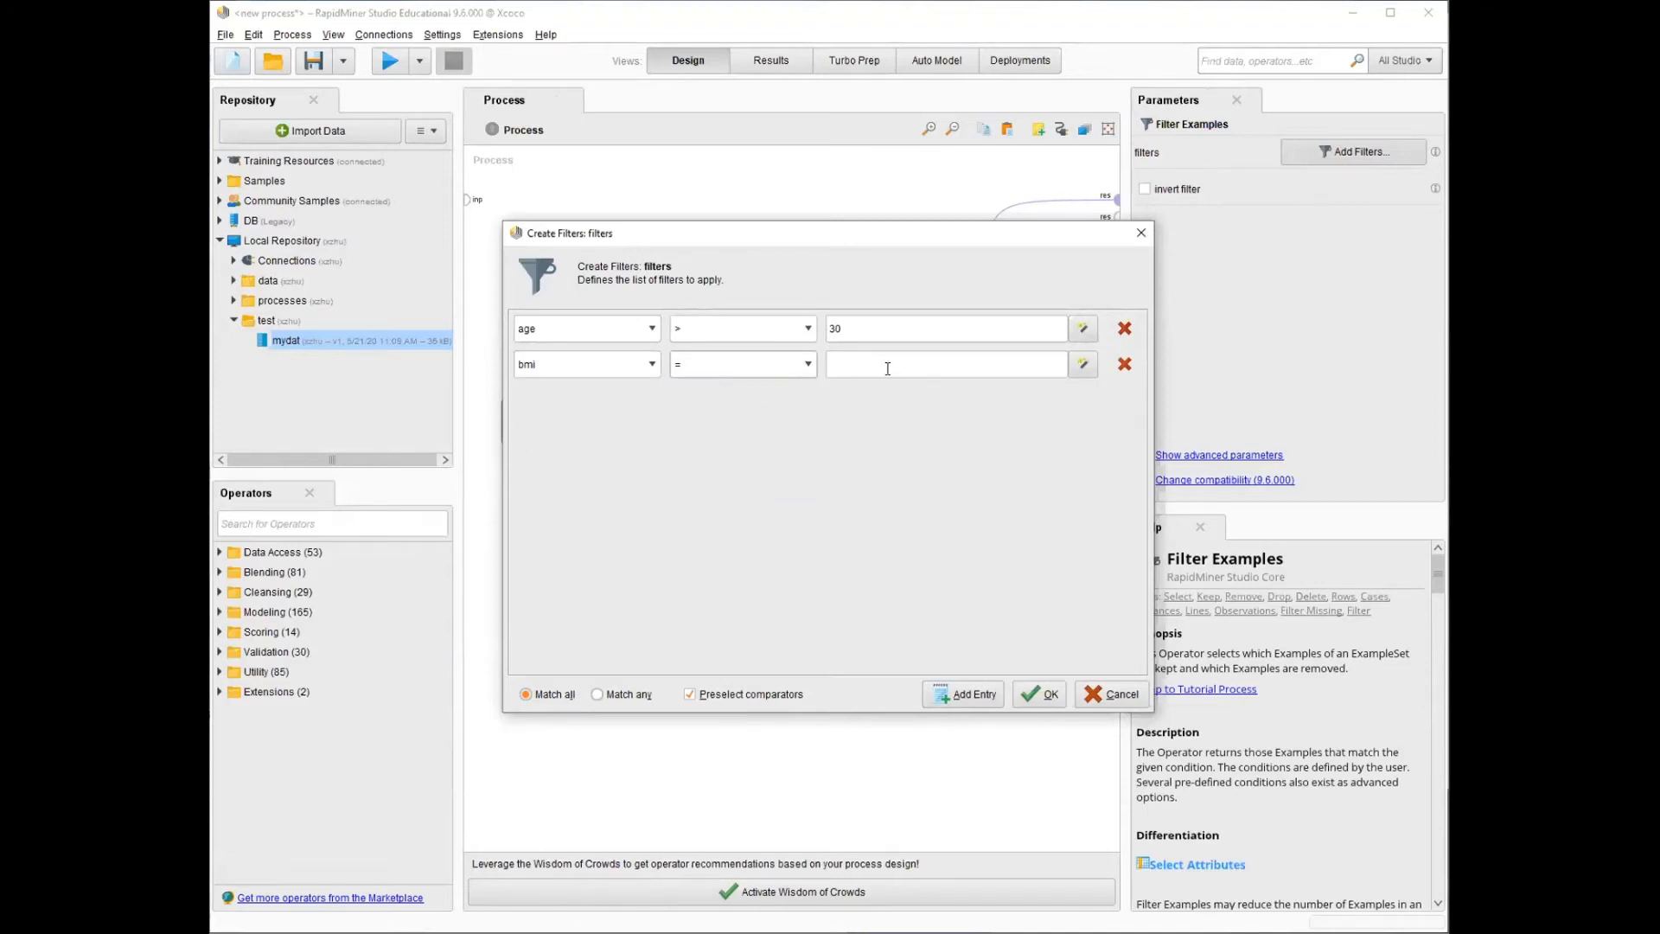
pyautogui.click(887, 368)
pyautogui.write('20')
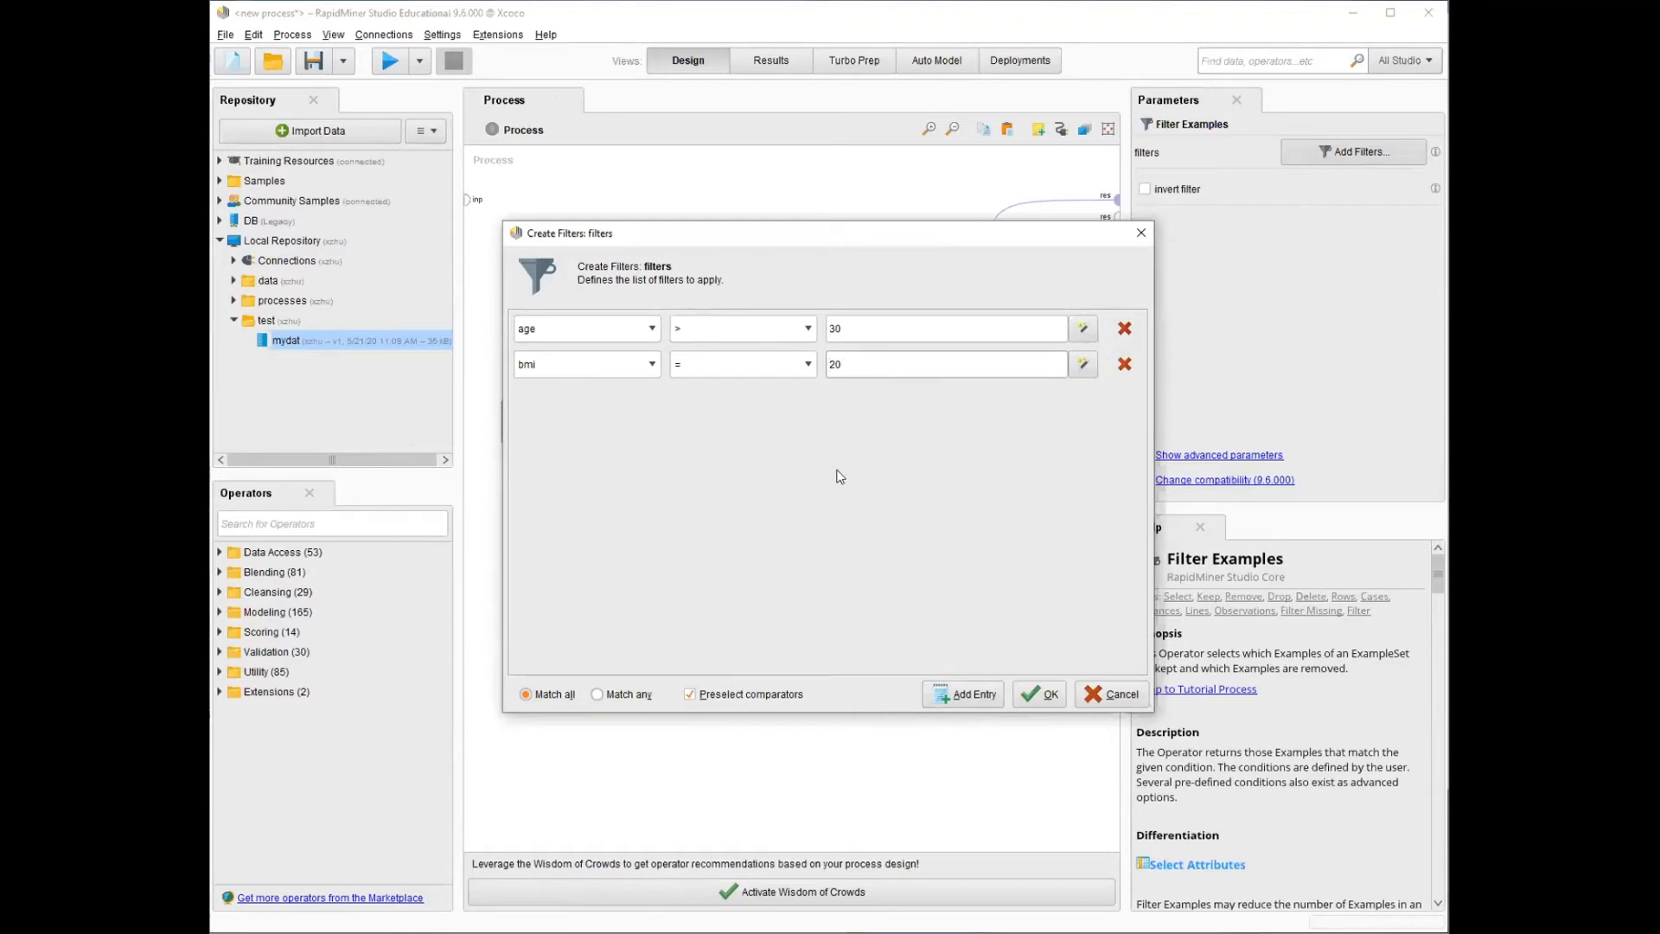
pyautogui.click(601, 694)
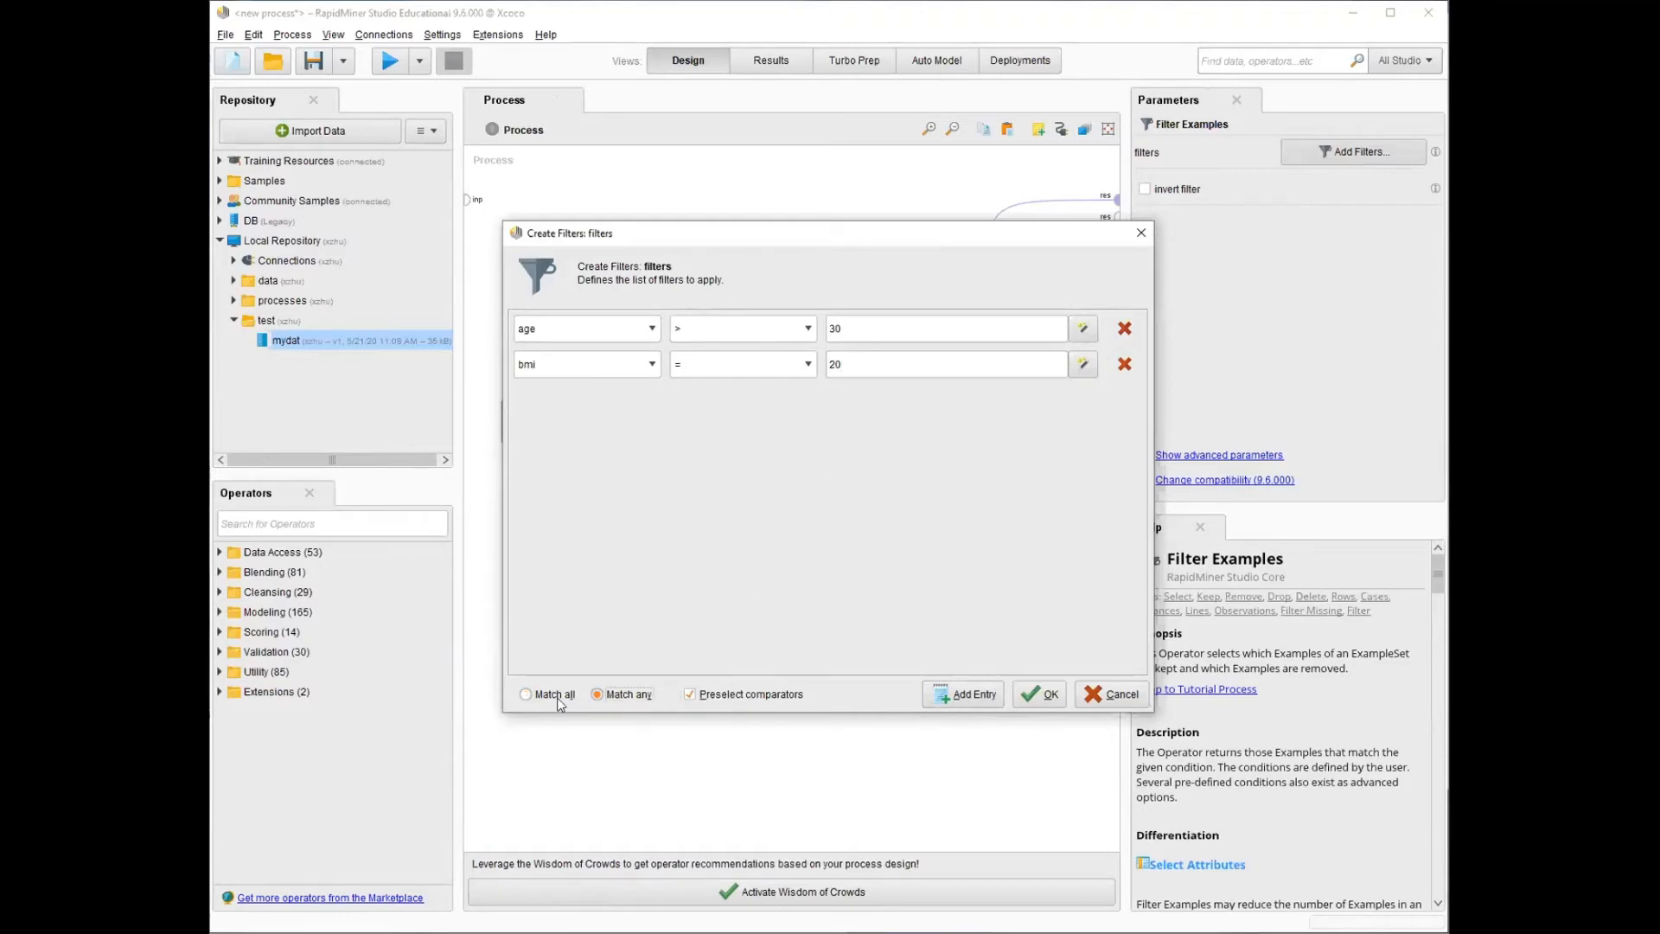
pyautogui.click(1044, 694)
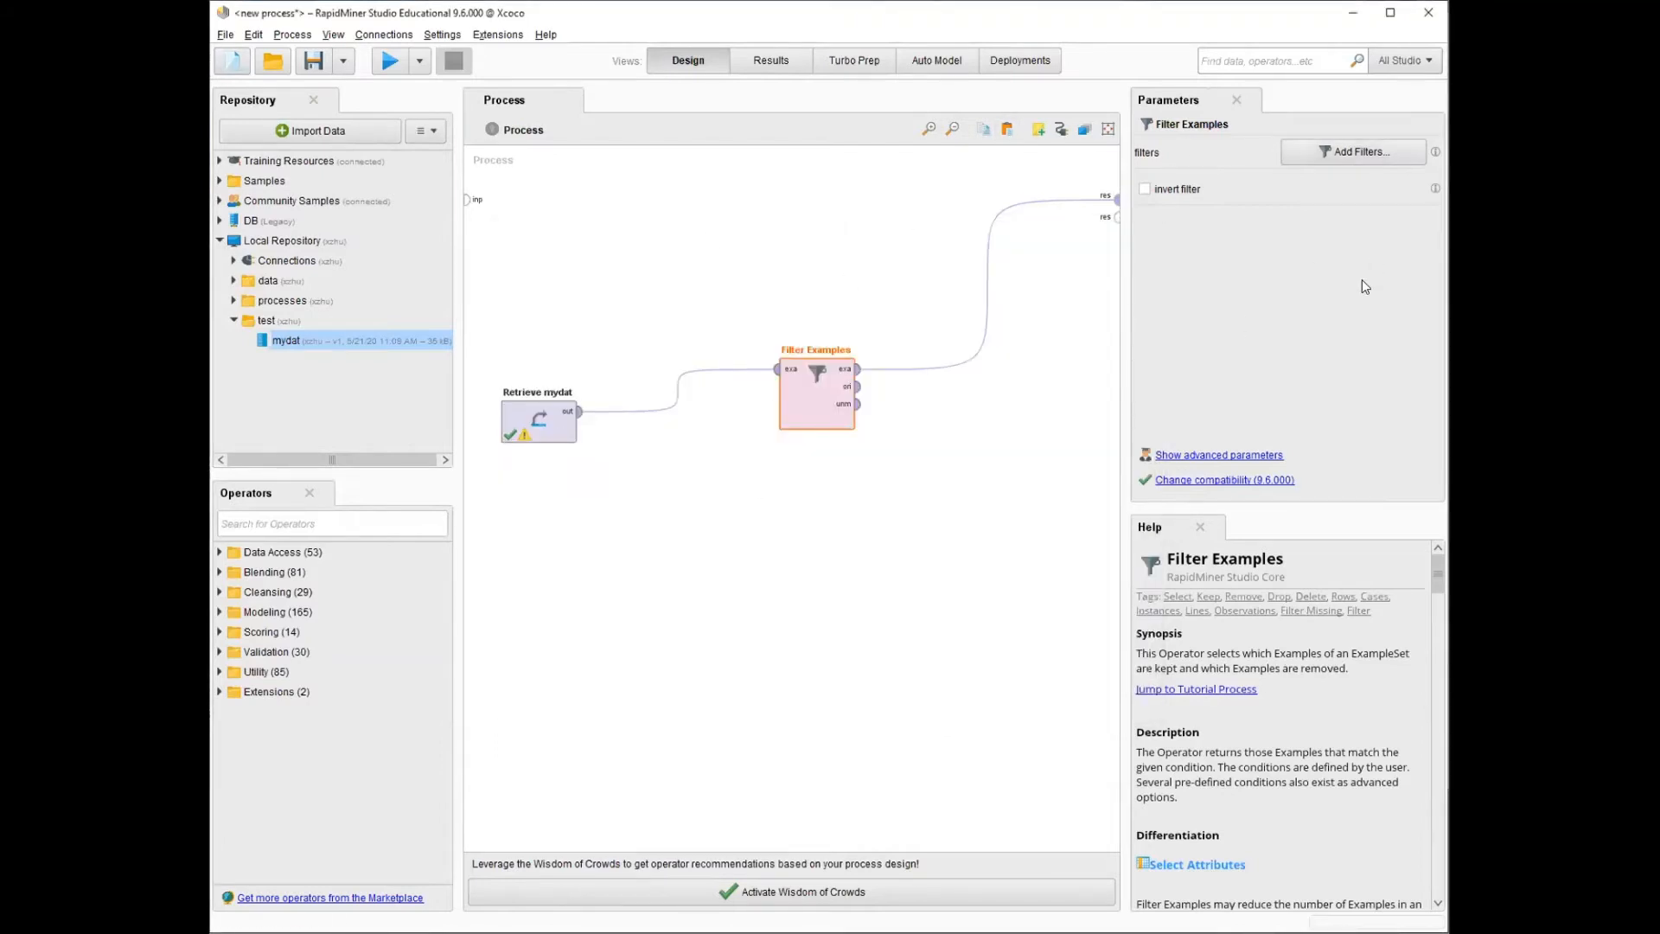
# - Reopen the Filter Examples conditions to compare the match all and match any options, and cancel without changes
pyautogui.moveTo(811, 381); pyautogui.dragTo(756, 381)
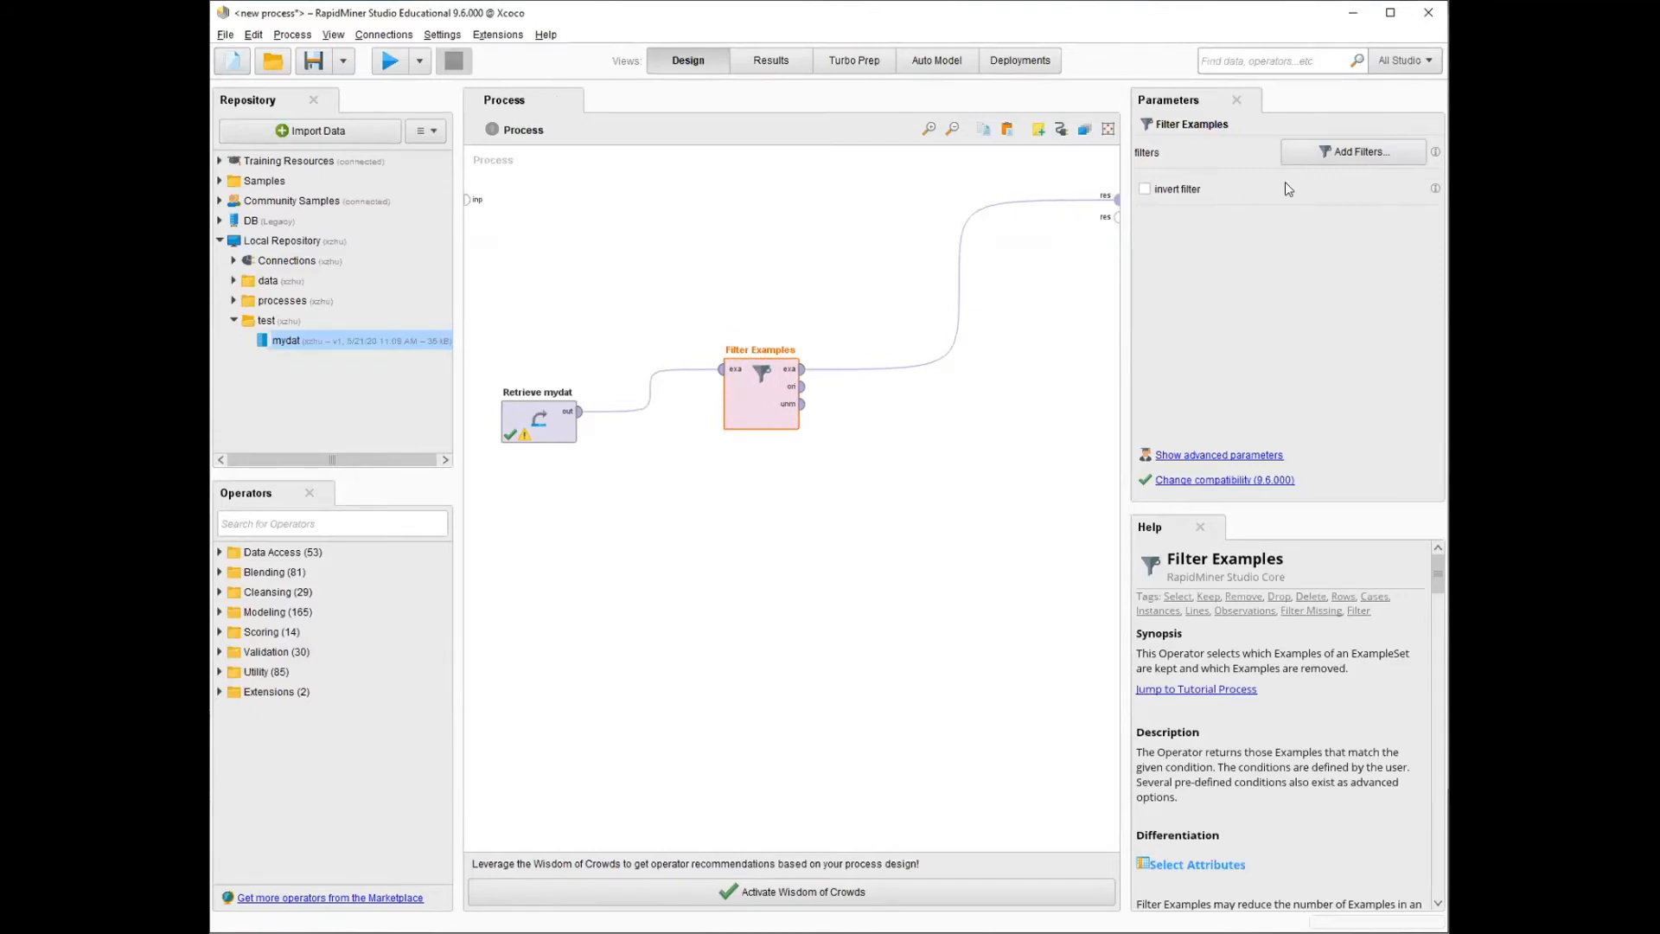
pyautogui.click(1386, 152)
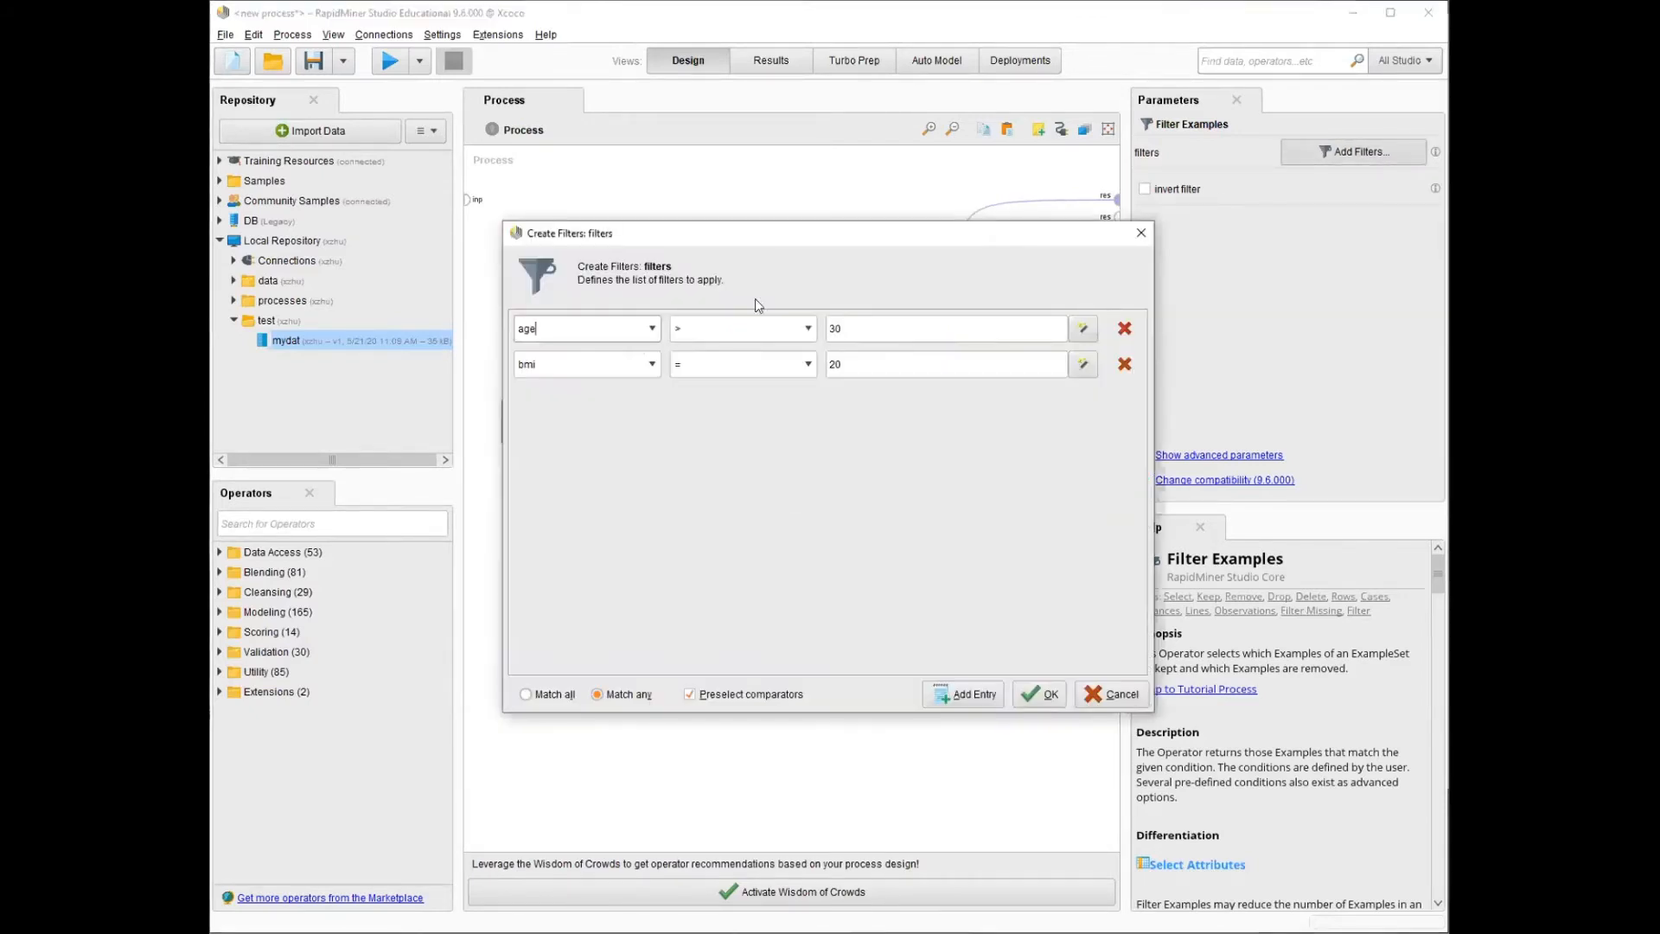
pyautogui.moveTo(759, 236); pyautogui.dragTo(753, 431)
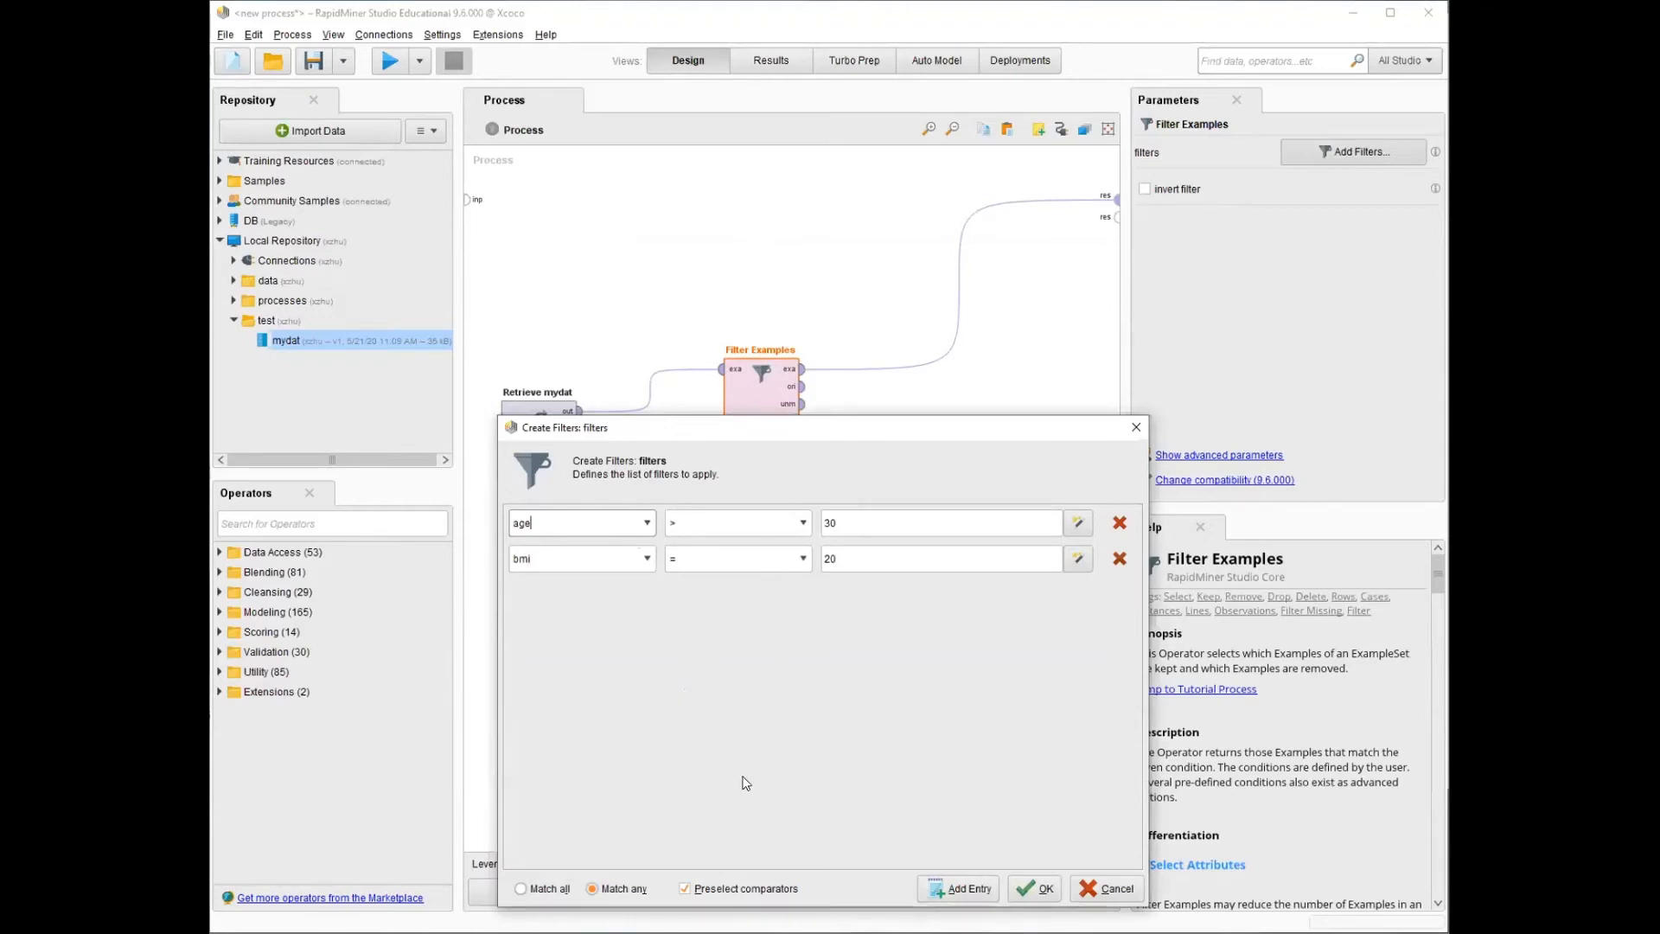
pyautogui.click(520, 889)
pyautogui.click(619, 891)
pyautogui.click(1107, 892)
# - Insert a note in the empty area below the Filter Examples operator and left-align its text
pyautogui.click(676, 532)
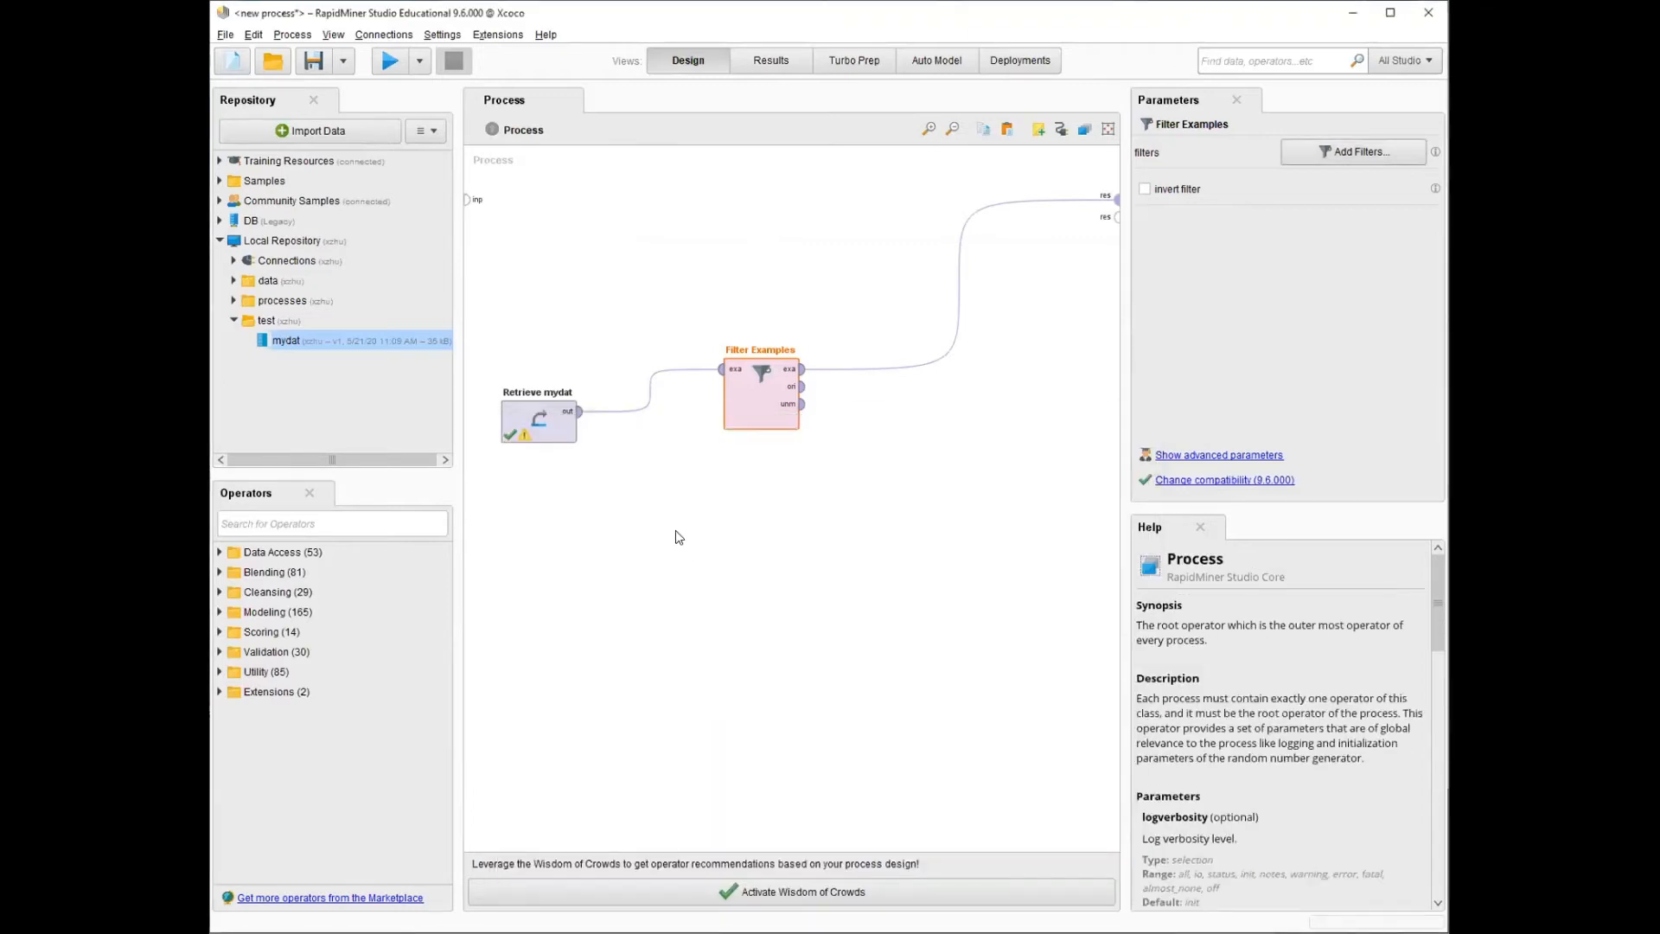
pyautogui.rightClick(676, 532)
pyautogui.click(766, 710)
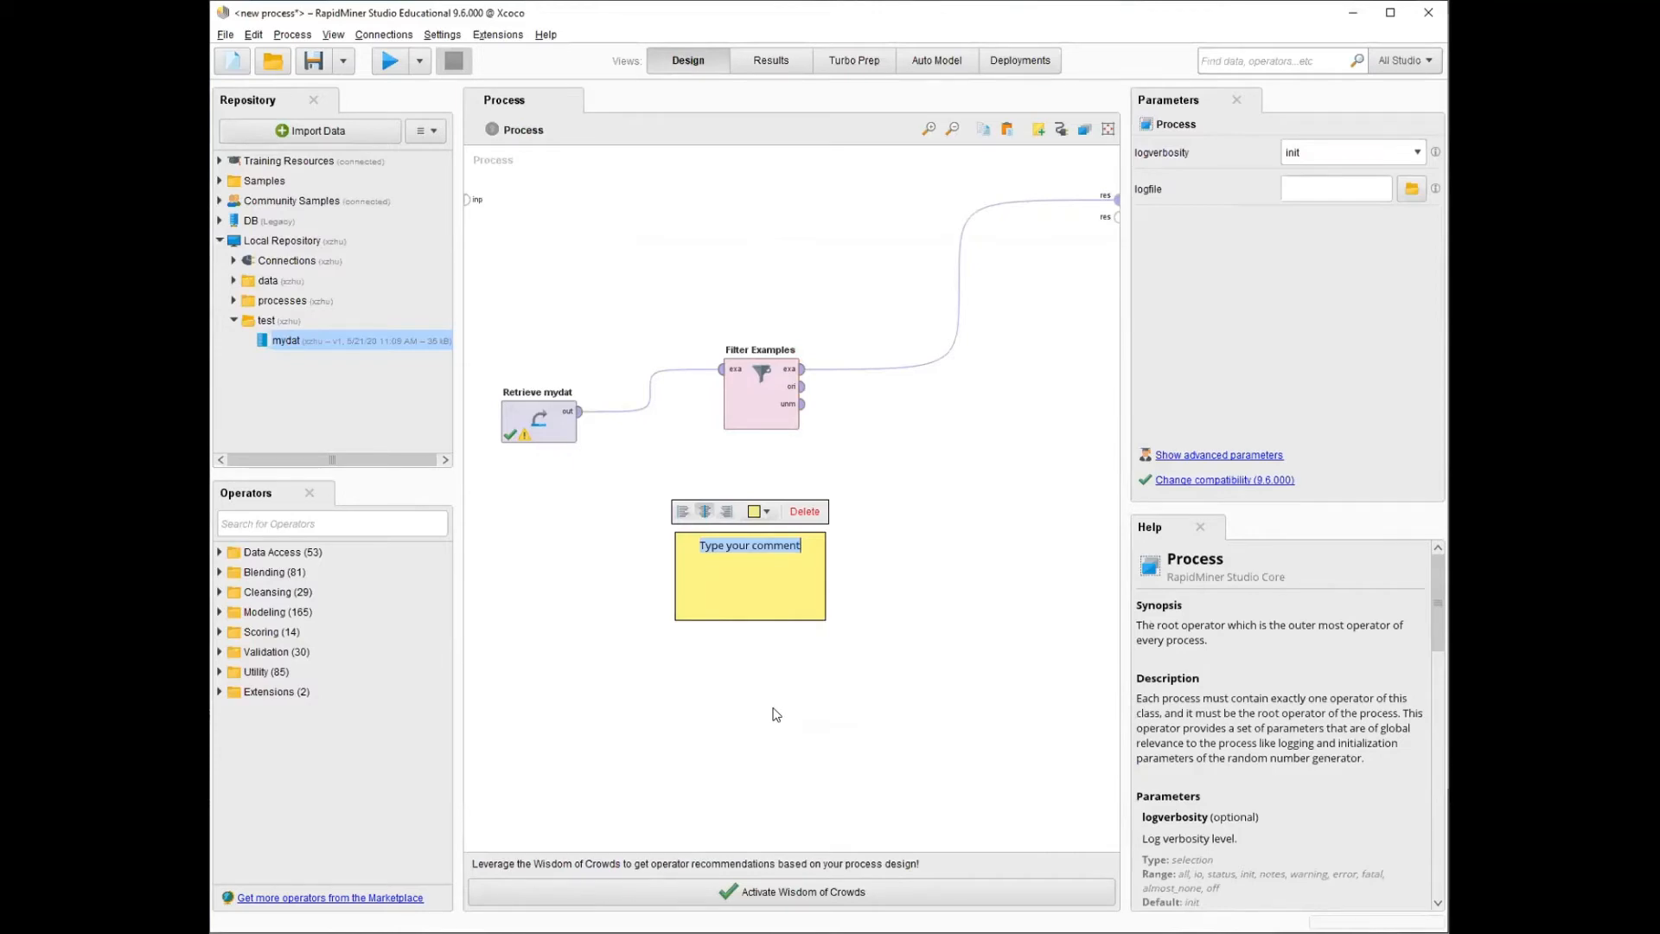
pyautogui.click(684, 511)
# - Write "Age > 30 AND", "Age < 40 OR" and "bmi > 30" on three lines in the note
pyautogui.write('Age')
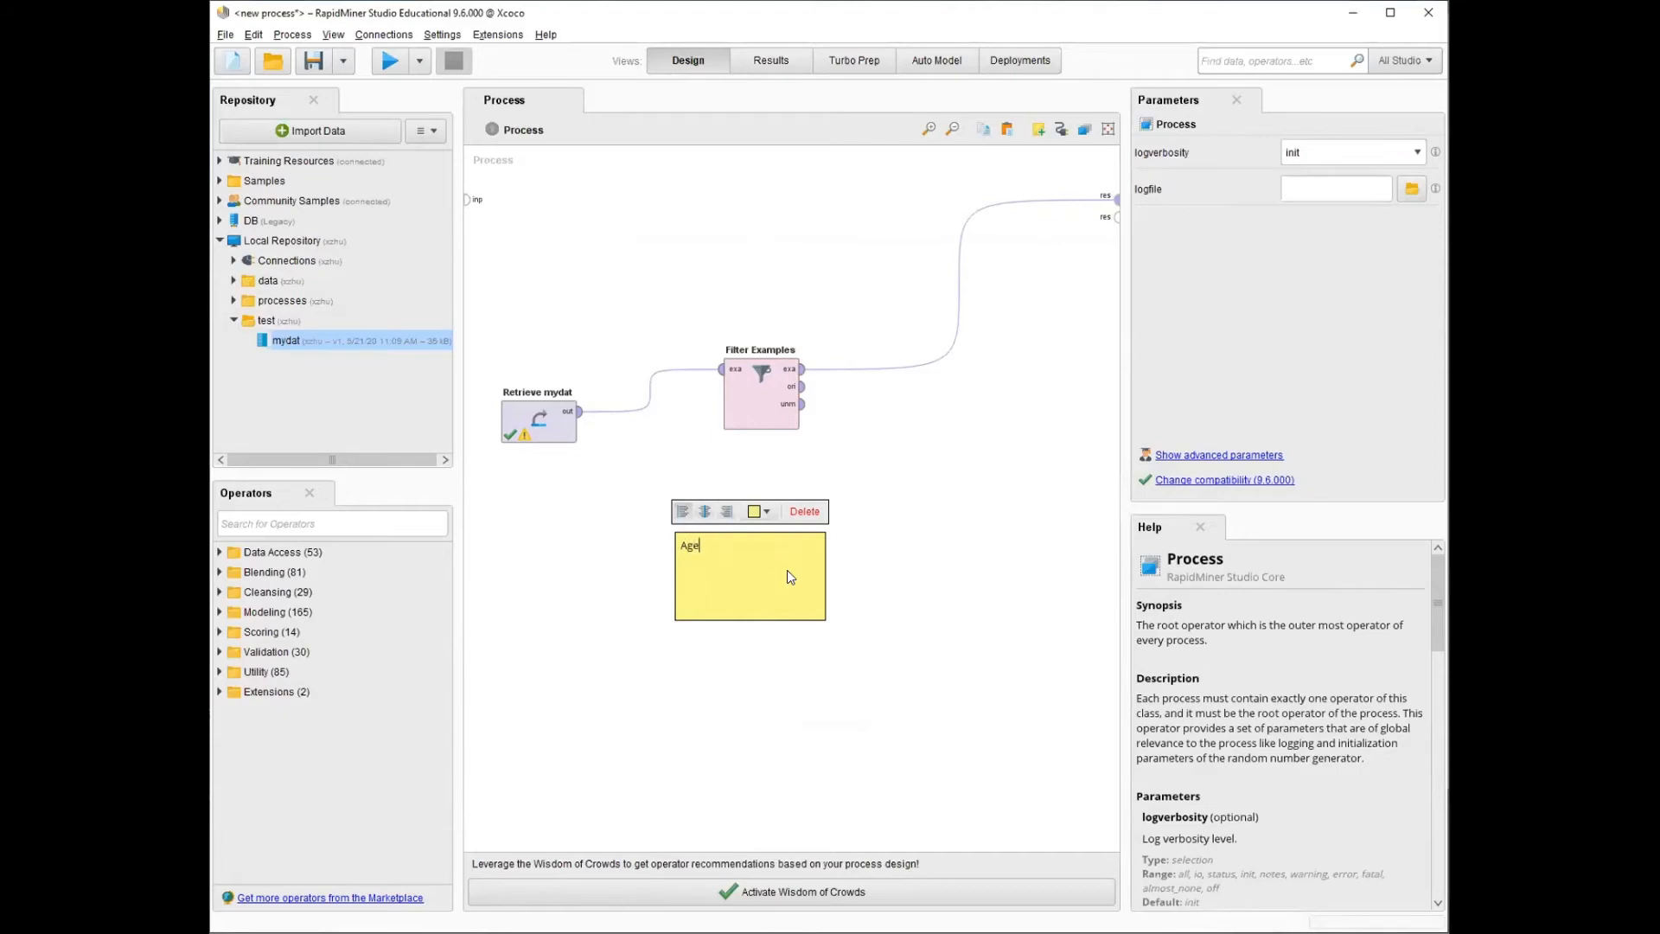
pyautogui.write(' > 30 A')
pyautogui.write('bmi > ')
pyautogui.write('30')
pyautogui.click(749, 547)
pyautogui.press('Return')
pyautogui.click(740, 560)
pyautogui.press('Return')
# - Find the Filter Examples operator and insert a second one between the first filter and the process result
pyautogui.click(330, 524)
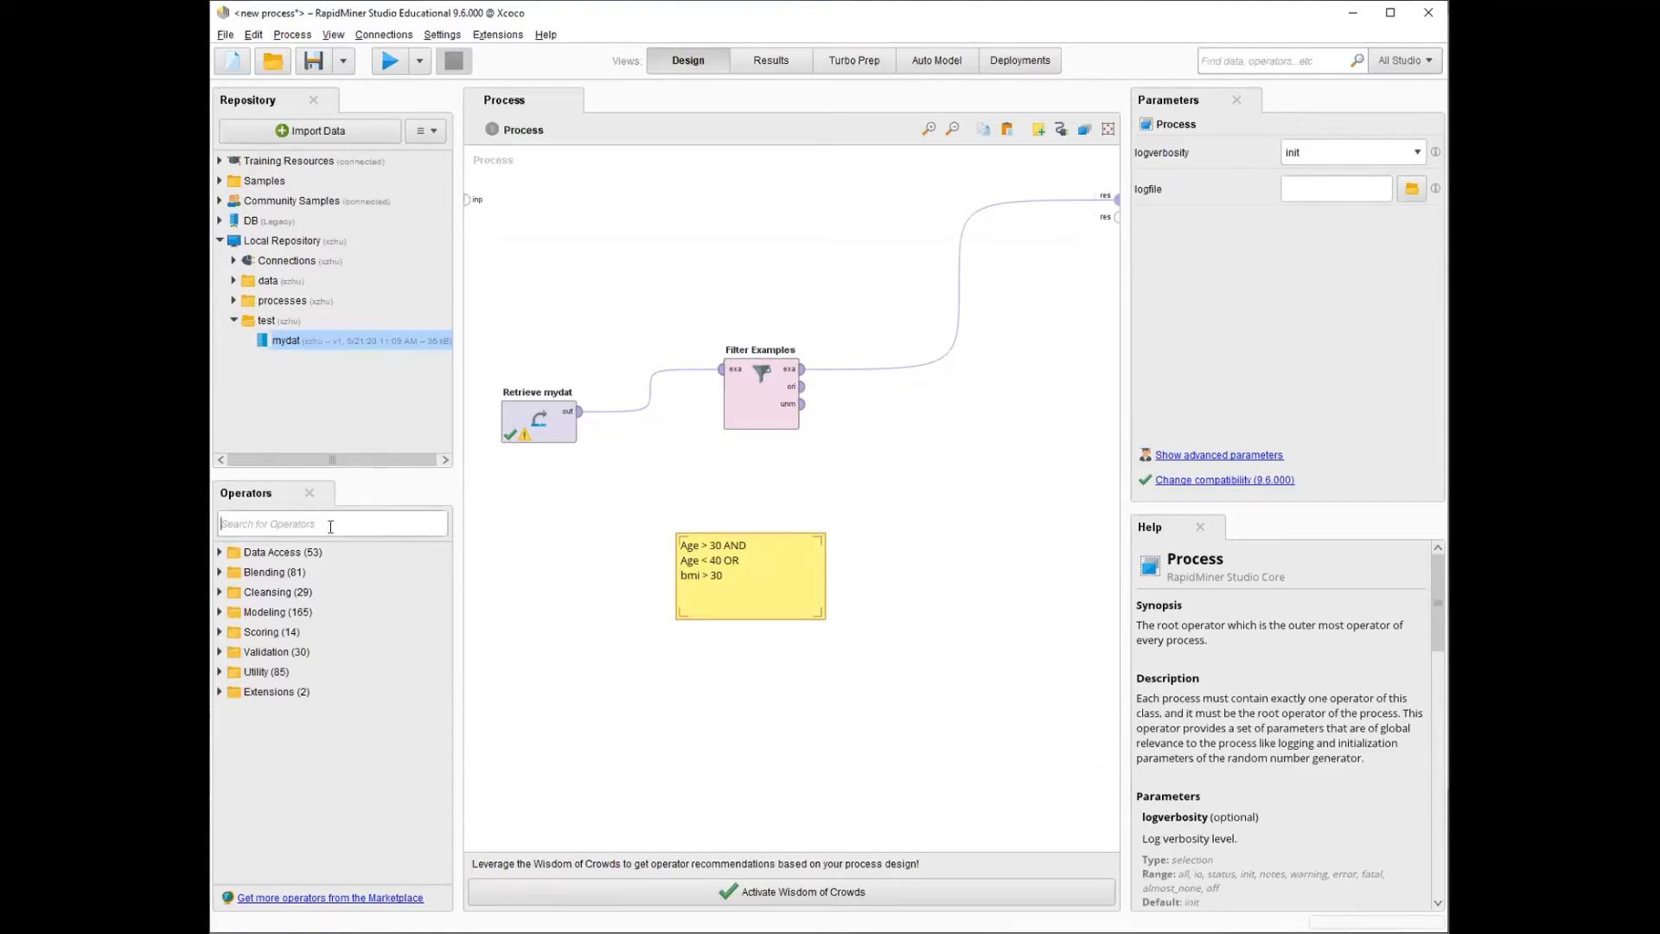
pyautogui.write('fil')
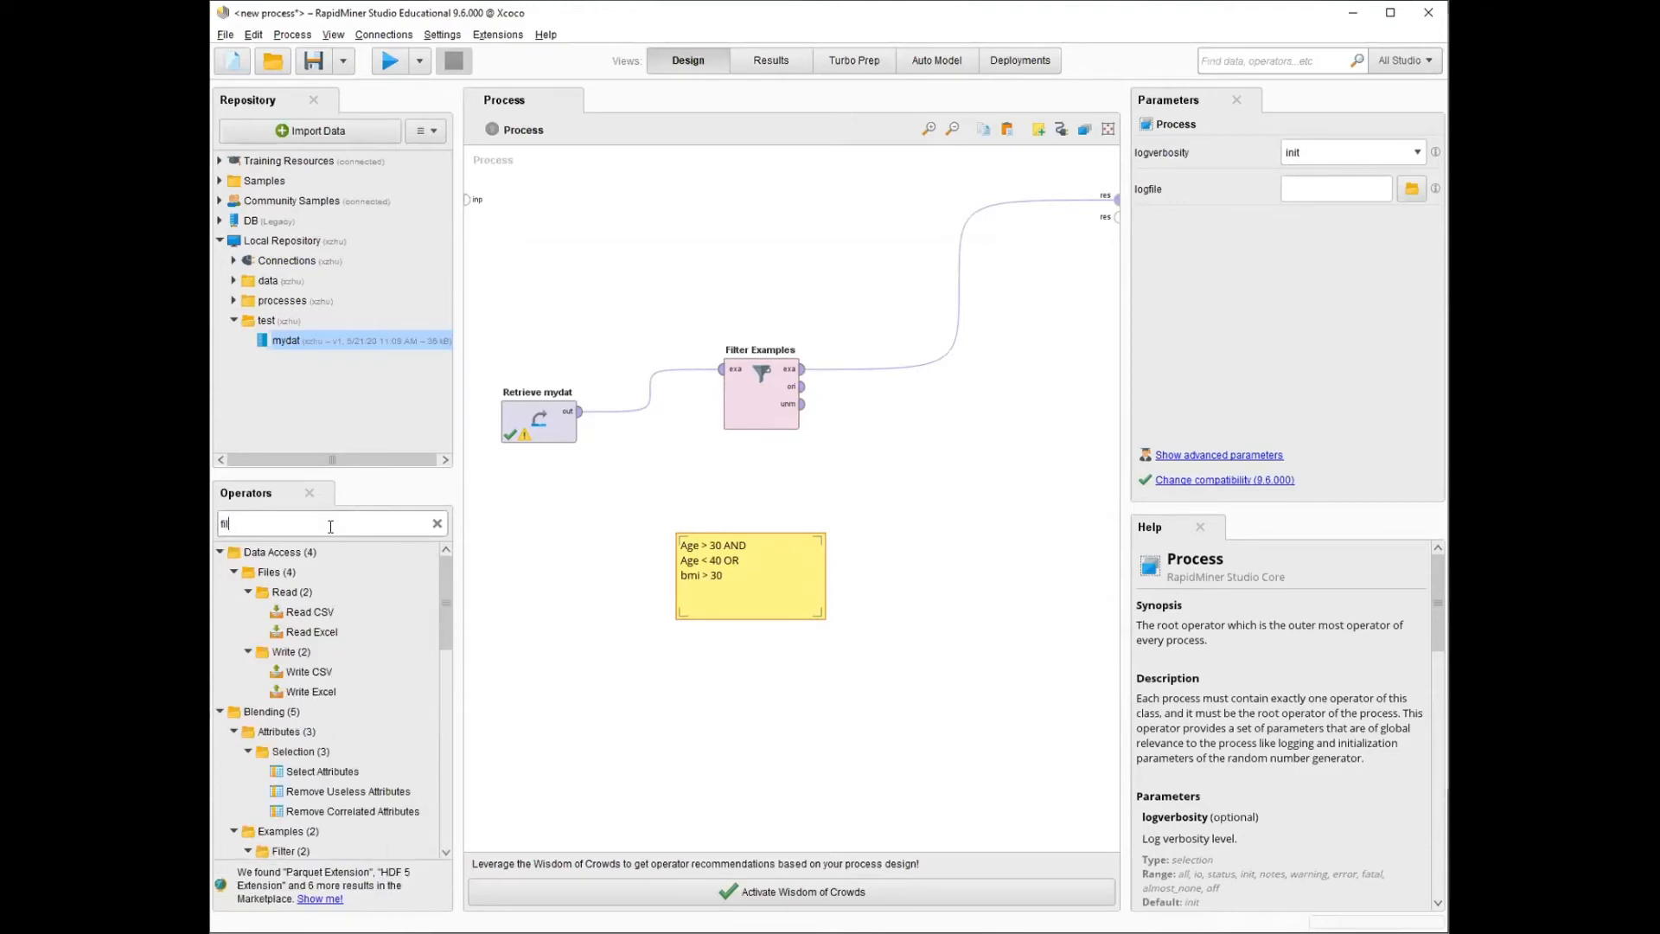
pyautogui.write('ter')
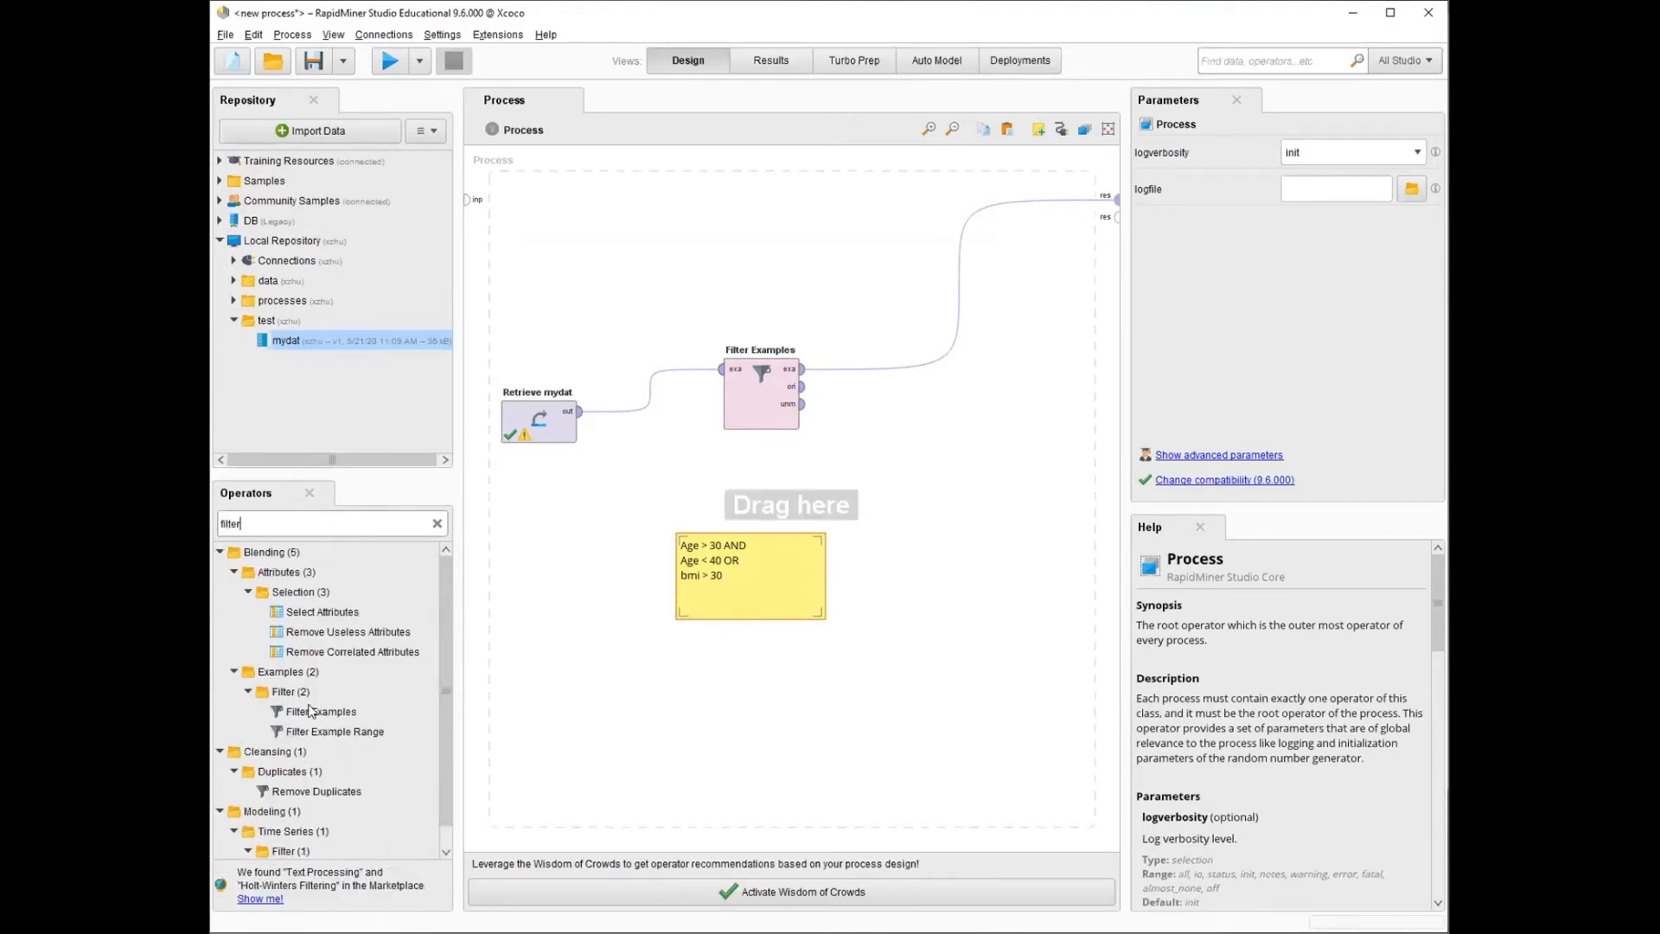
pyautogui.moveTo(312, 711); pyautogui.dragTo(948, 365)
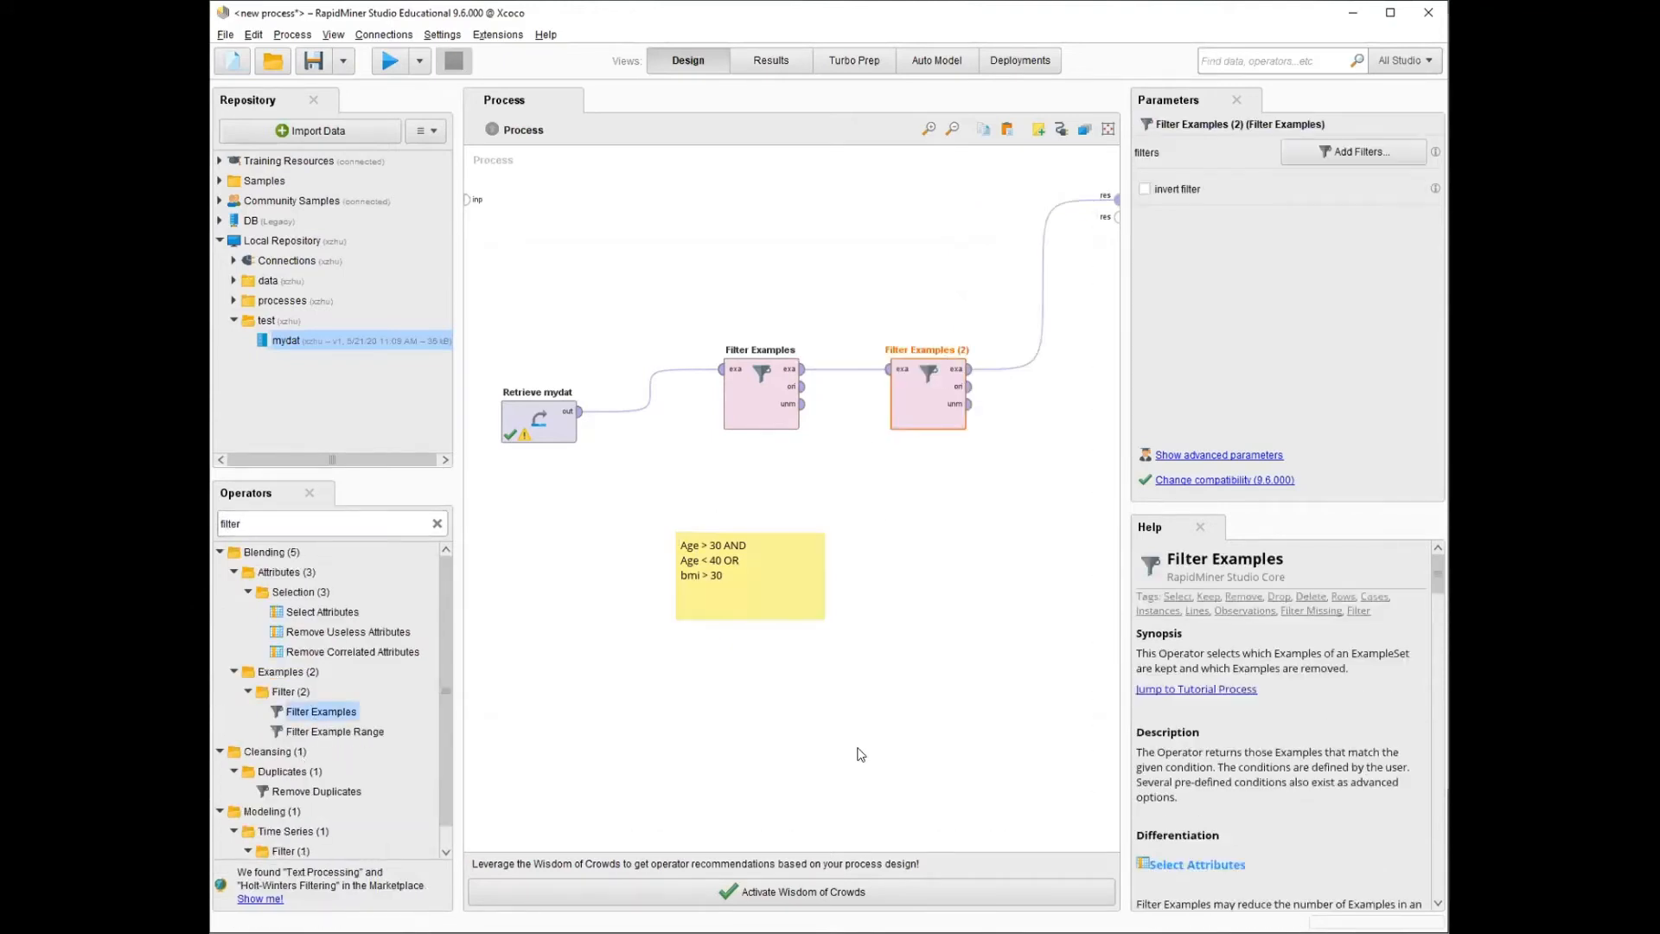
# - Edit the note to put the two age conditions in parentheses and OR on its own line
pyautogui.click(763, 587)
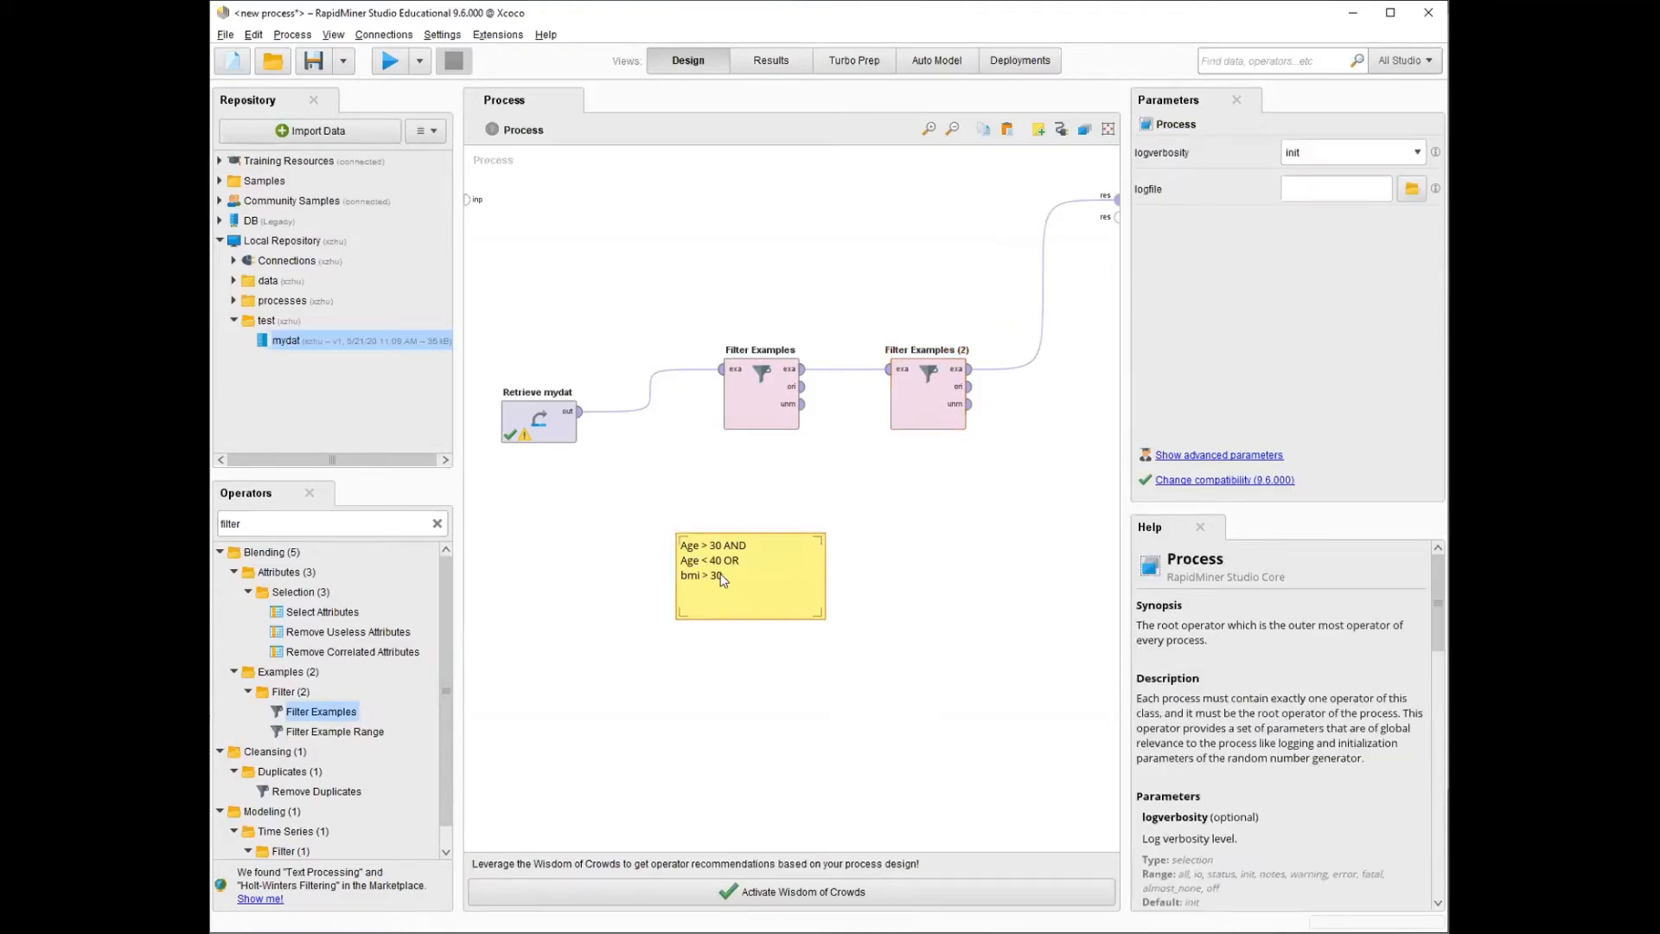
pyautogui.doubleClick(728, 559)
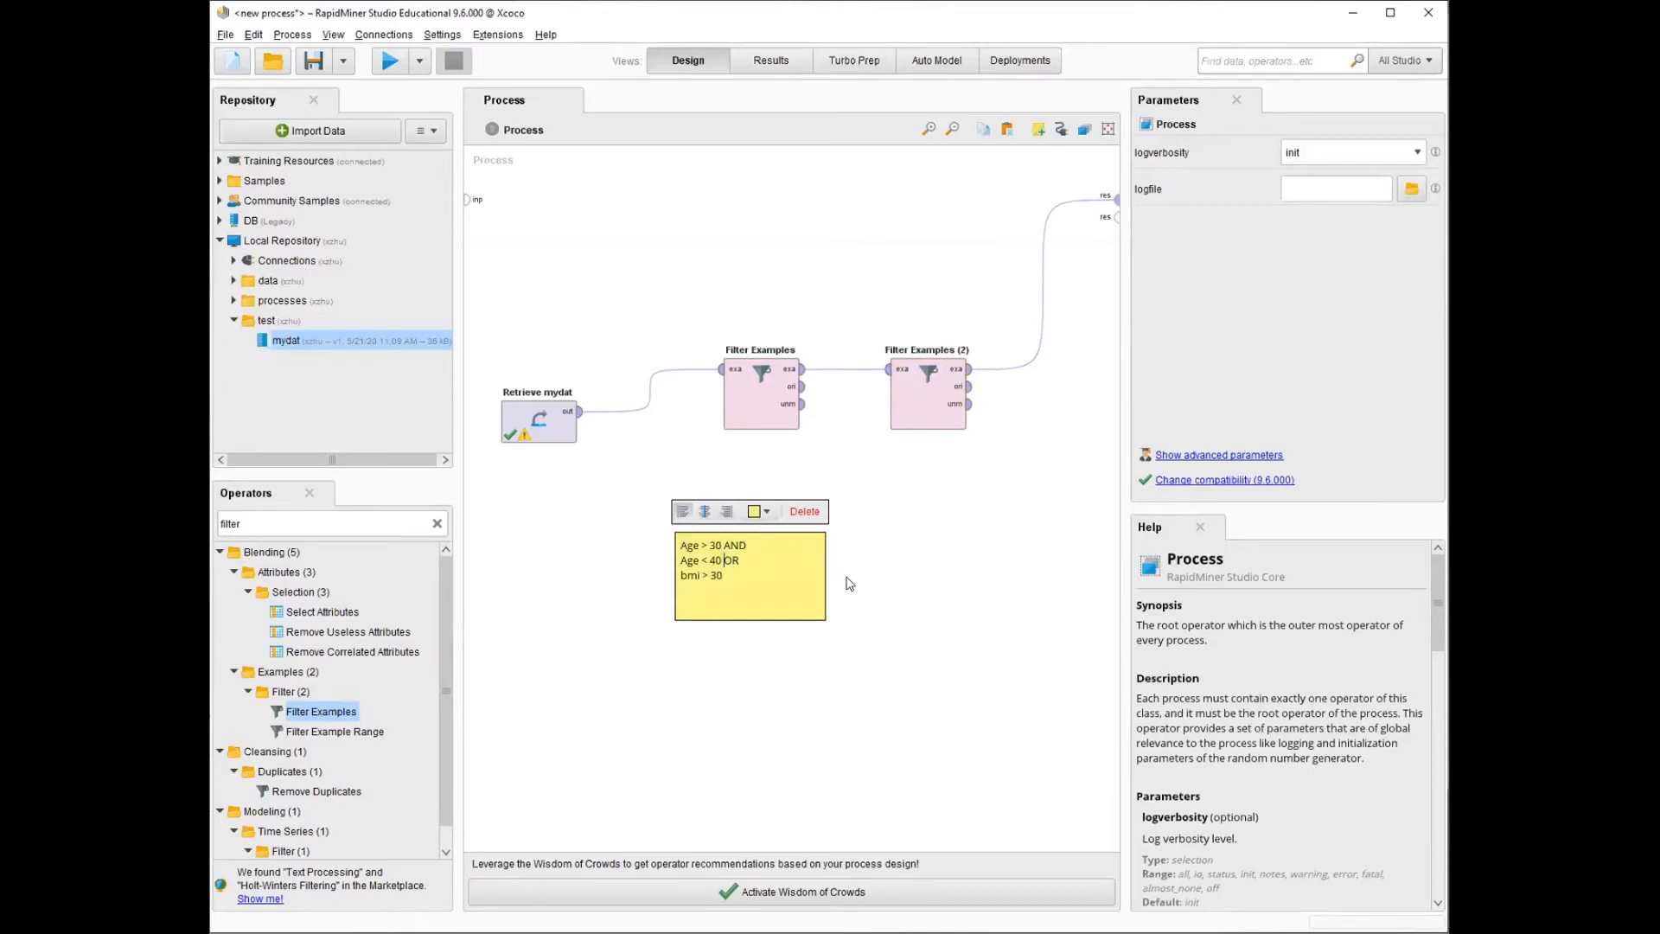
pyautogui.press('Return')
pyautogui.write('(')
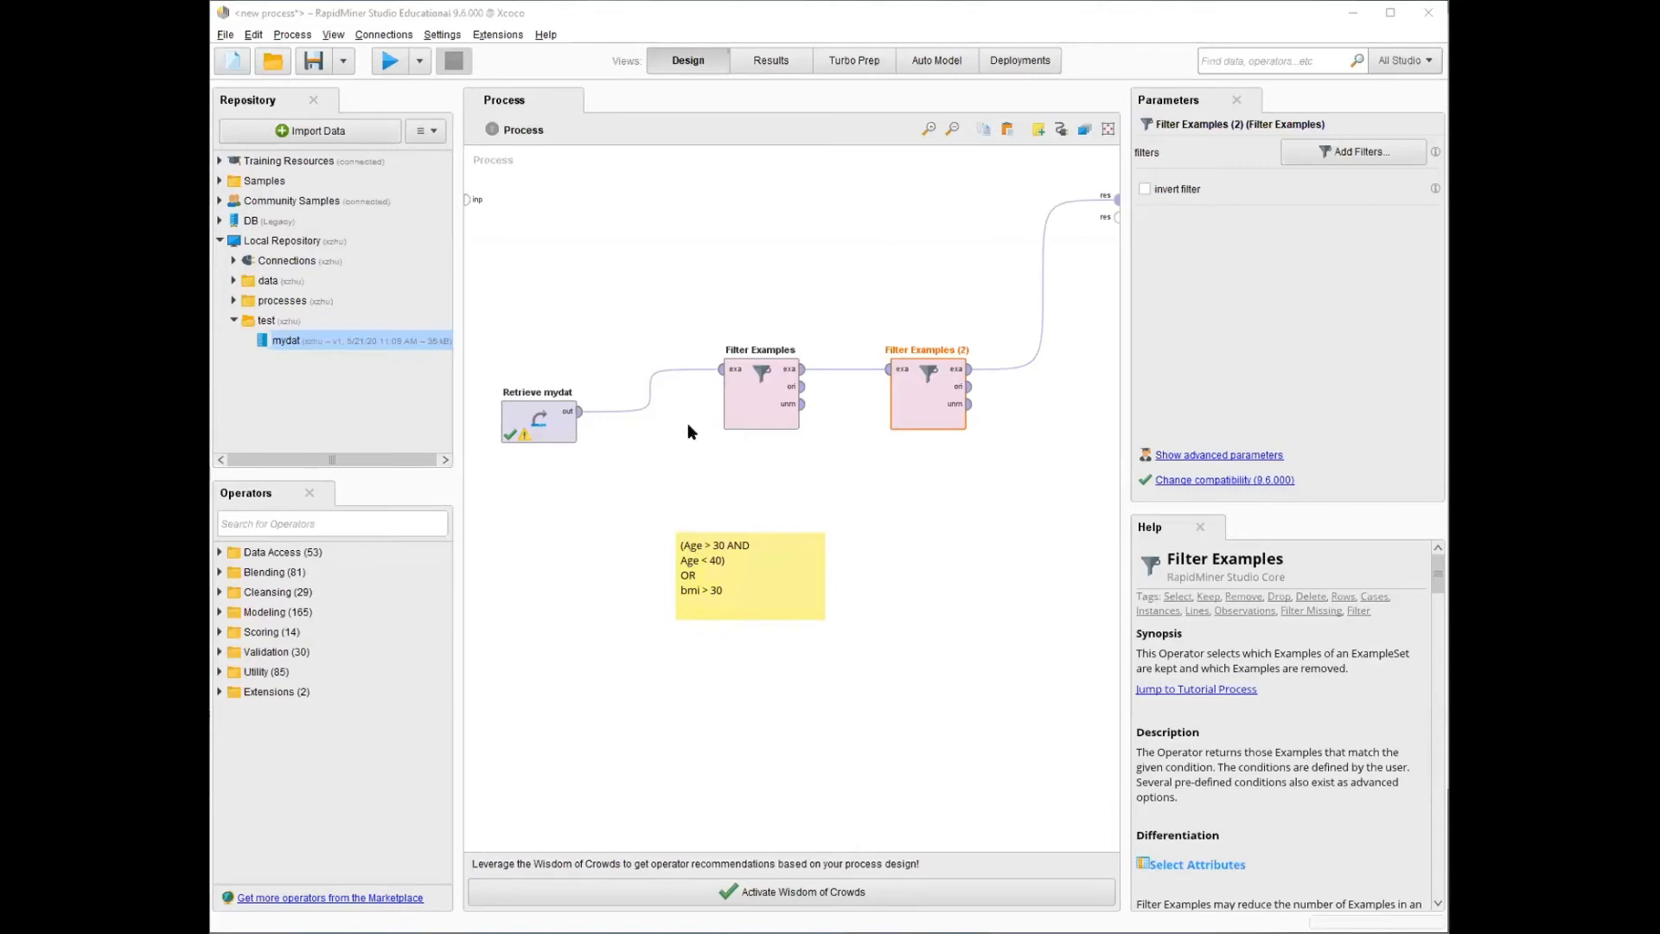
# - In the first Filter Examples, change the bmi condition to age < 40, set match all, and apply the filters
pyautogui.moveTo(763, 381); pyautogui.dragTo(763, 338)
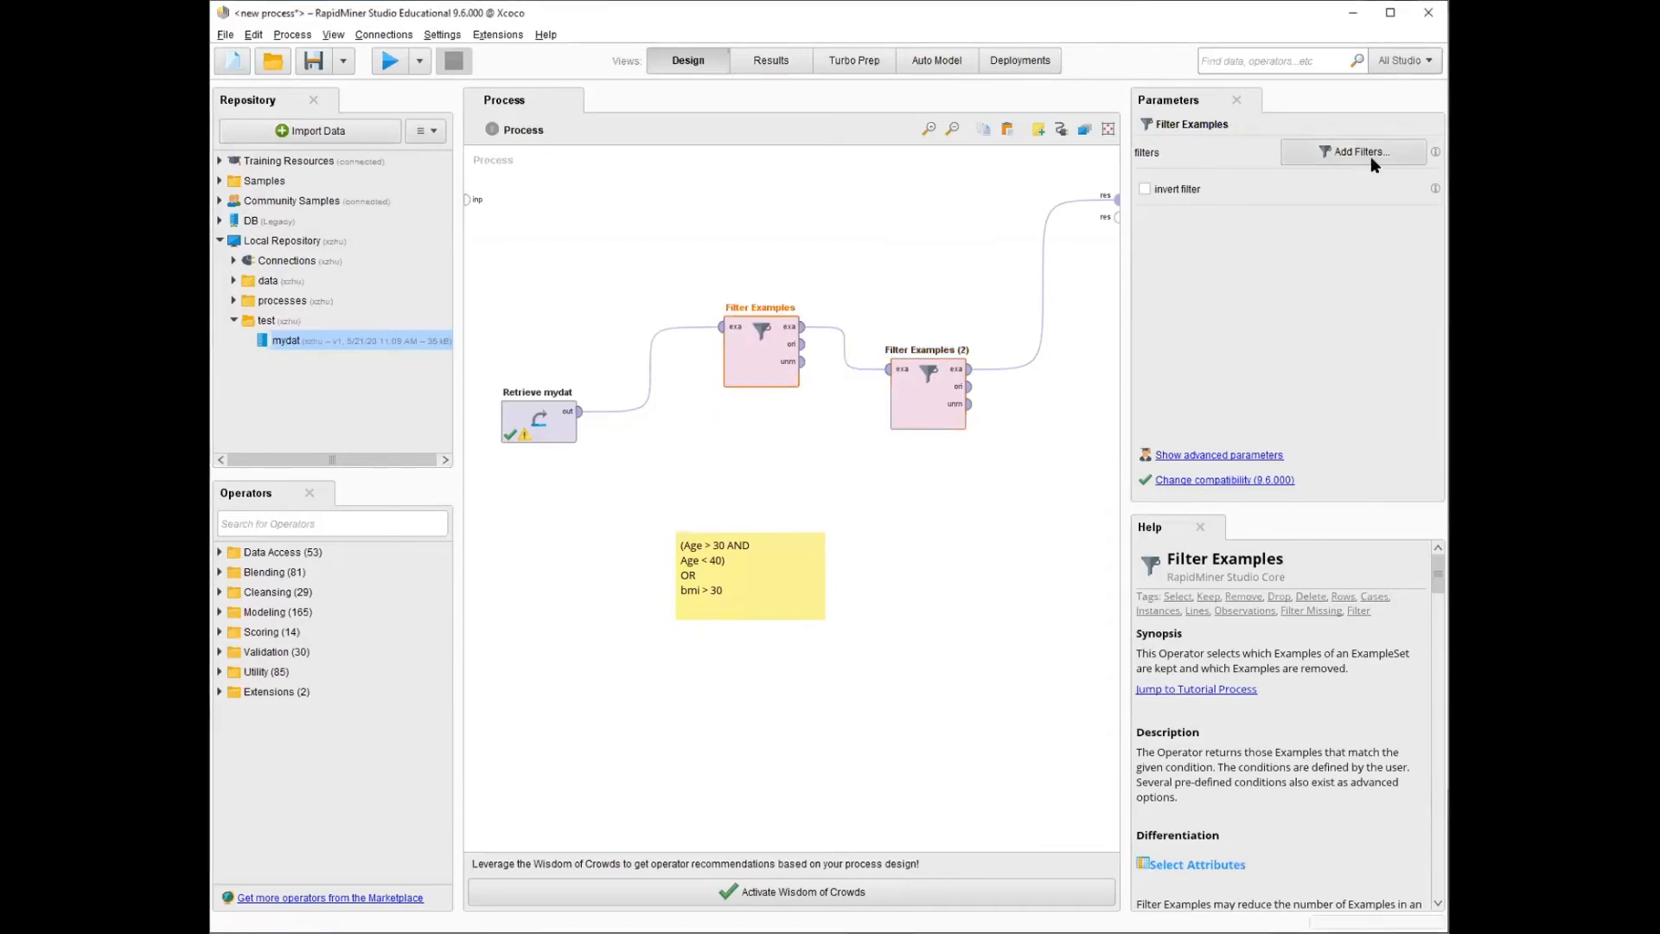
pyautogui.click(1356, 155)
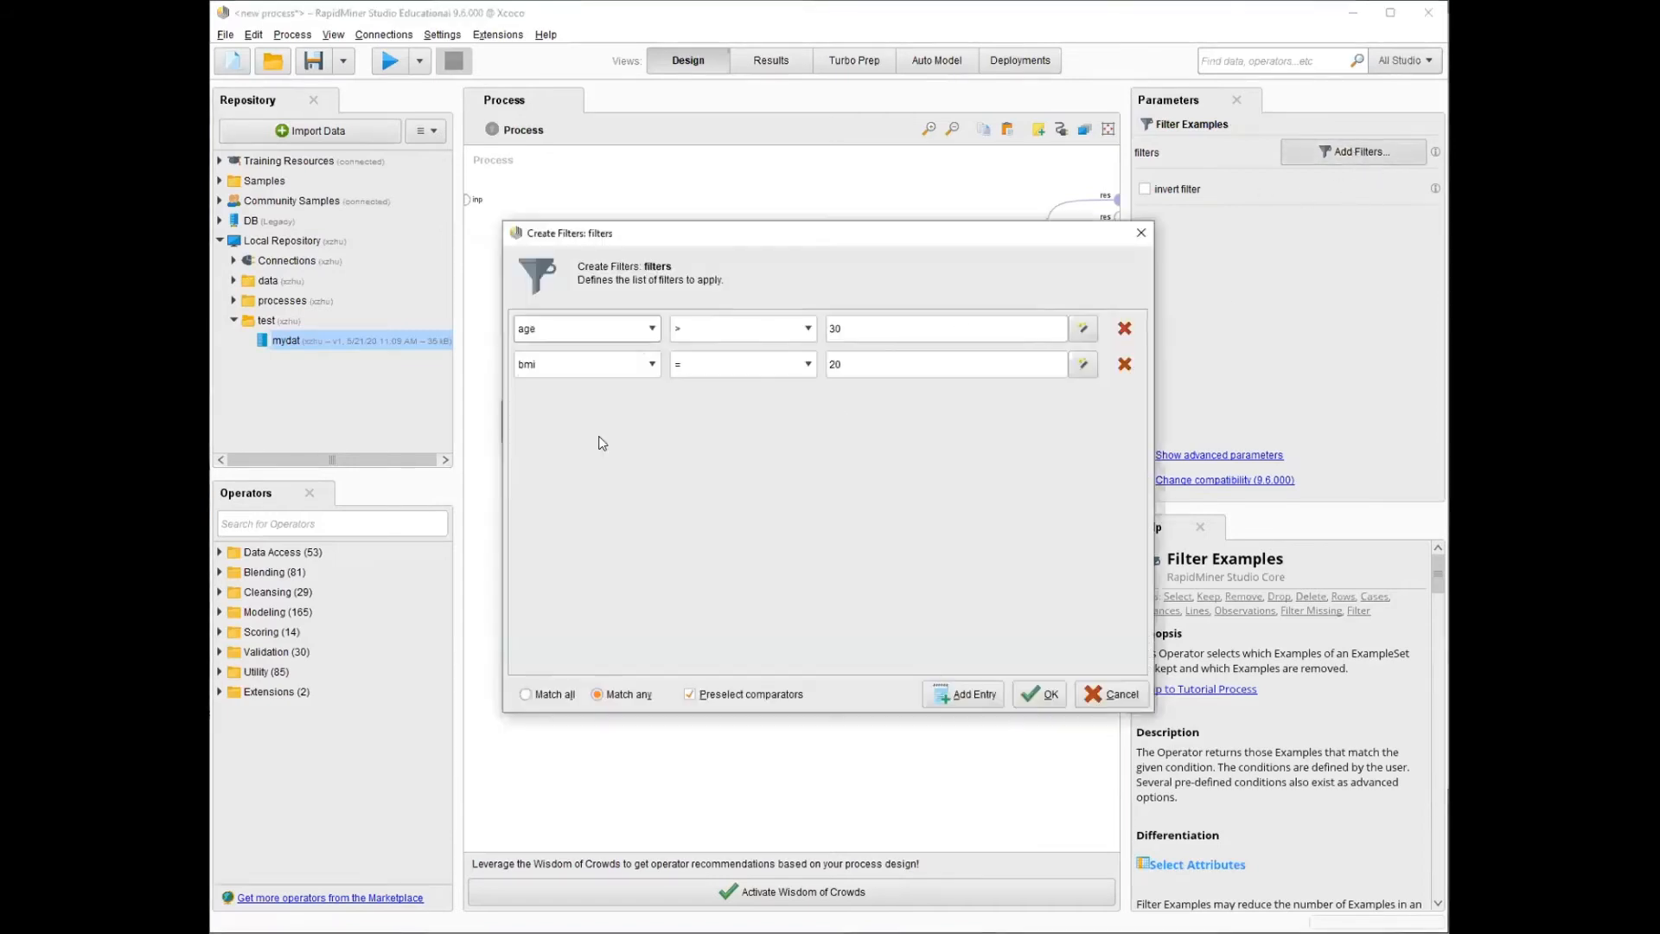
pyautogui.click(627, 364)
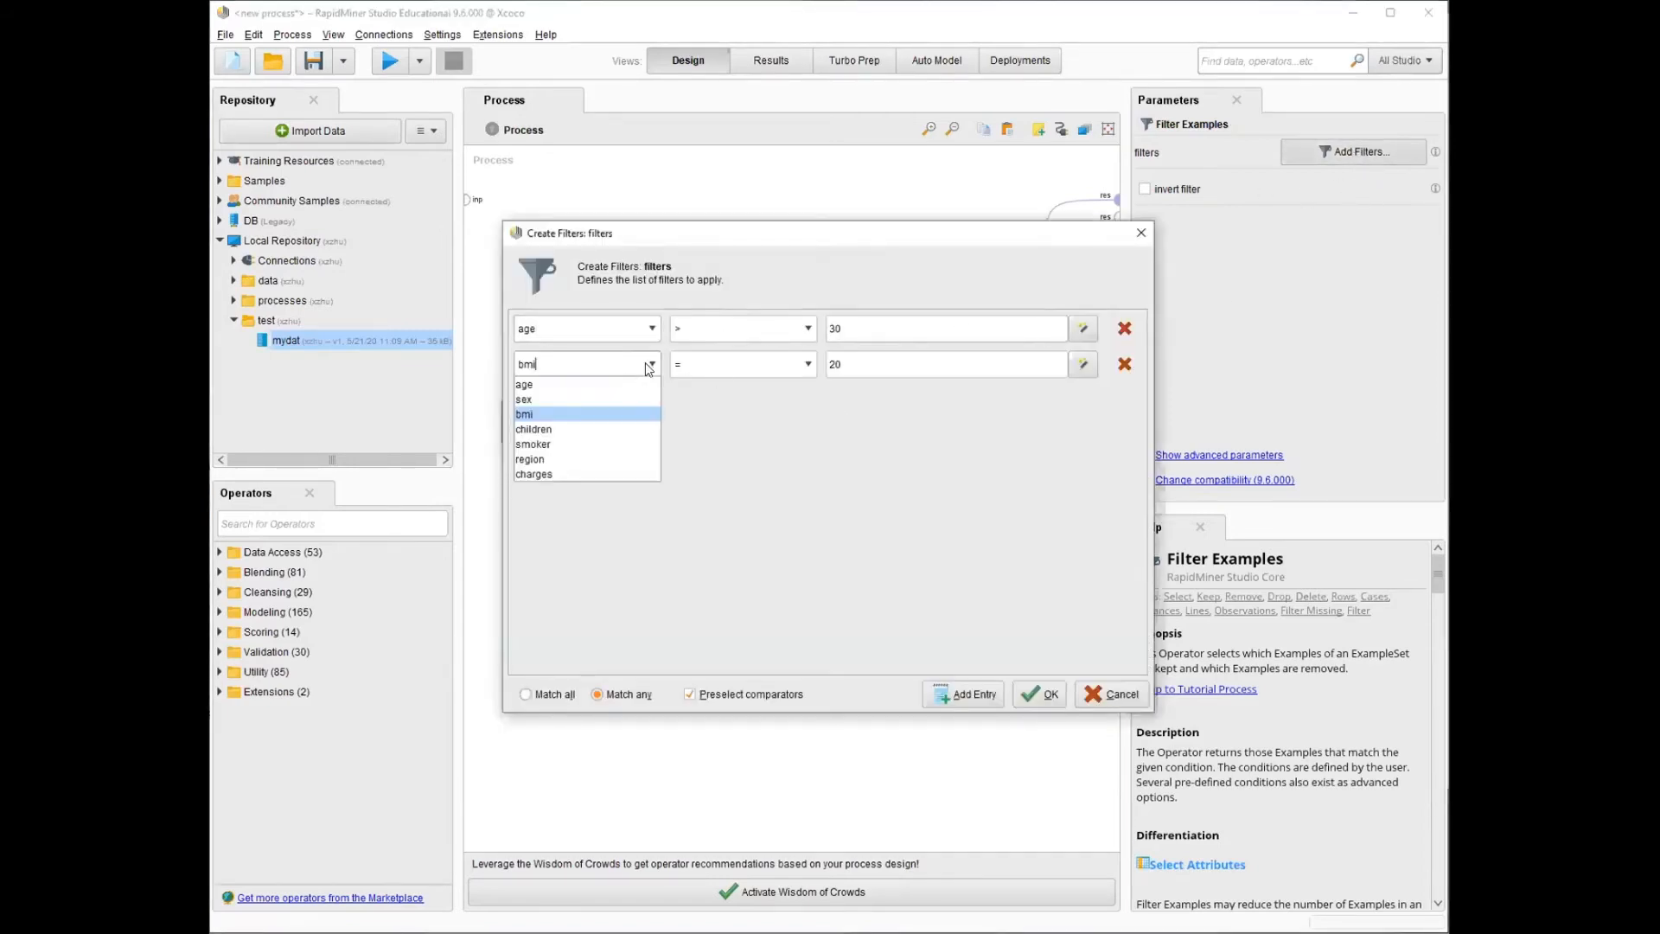
pyautogui.click(586, 386)
pyautogui.click(808, 364)
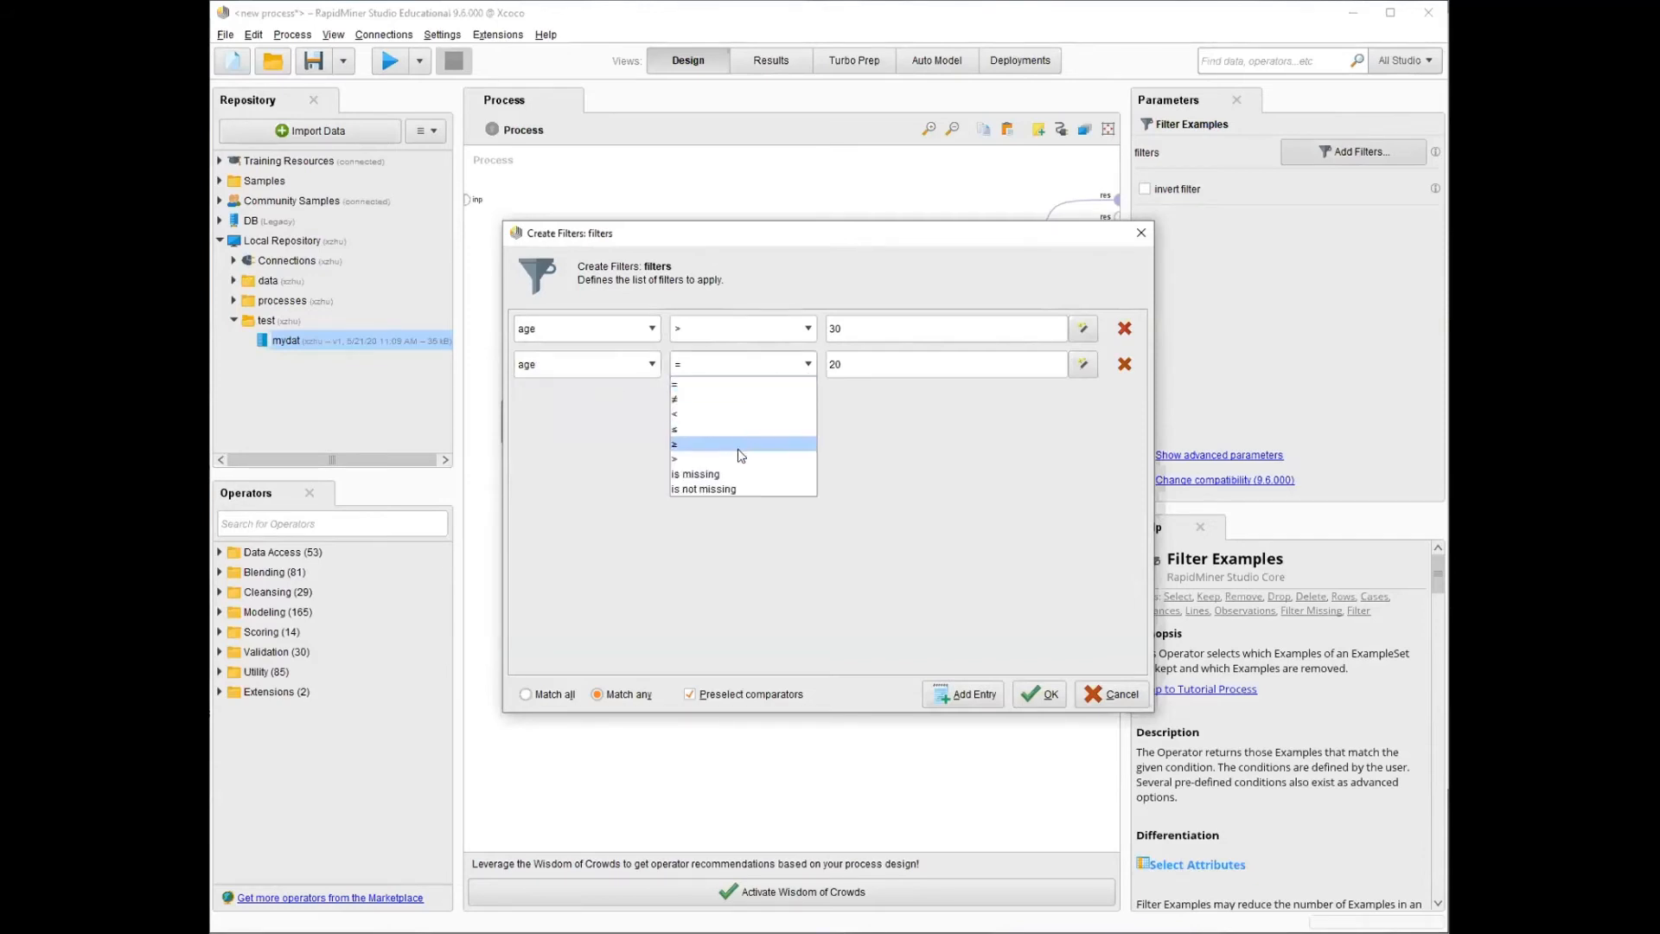
pyautogui.click(723, 416)
pyautogui.moveTo(844, 368); pyautogui.dragTo(822, 365)
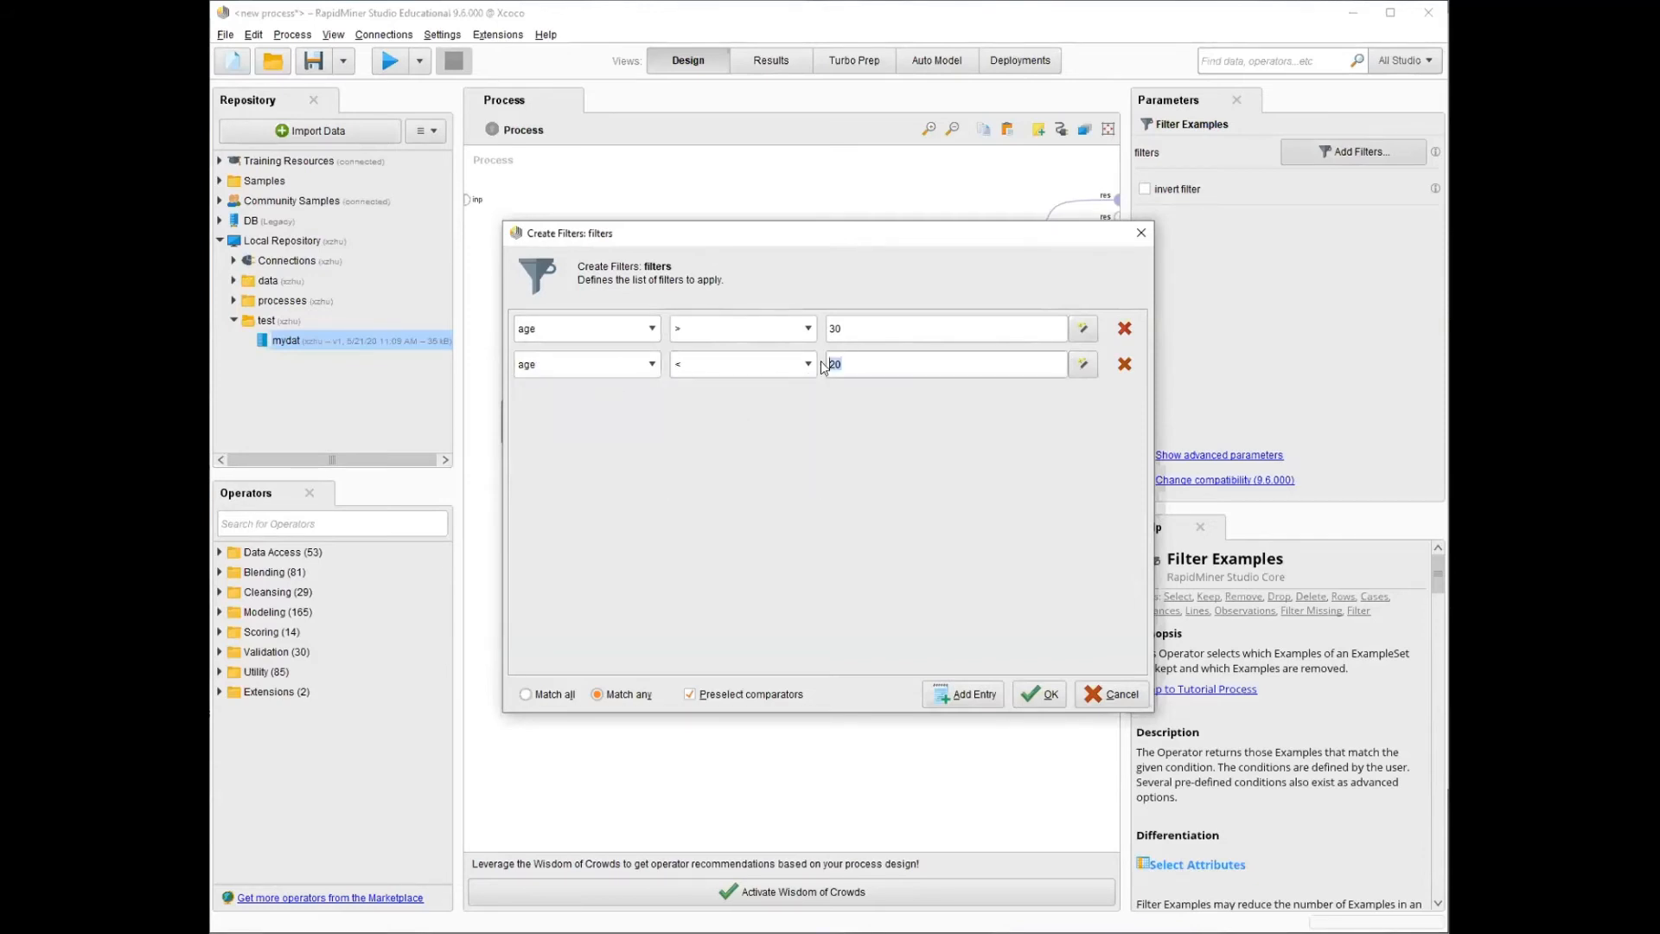
pyautogui.write('40')
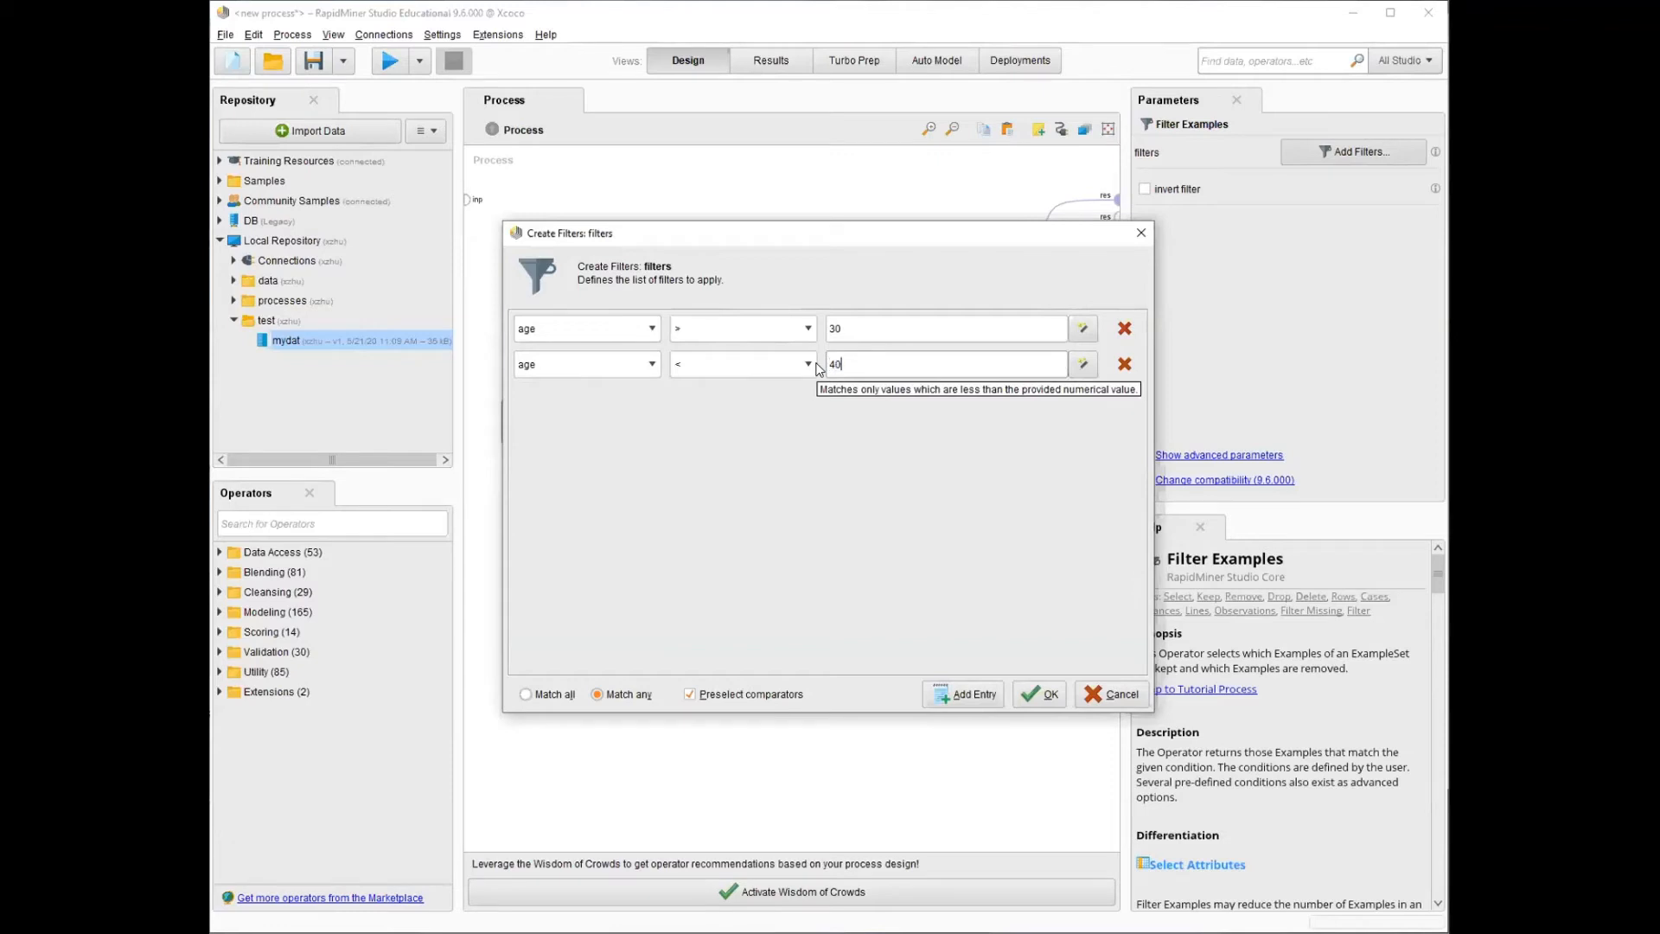
pyautogui.click(549, 690)
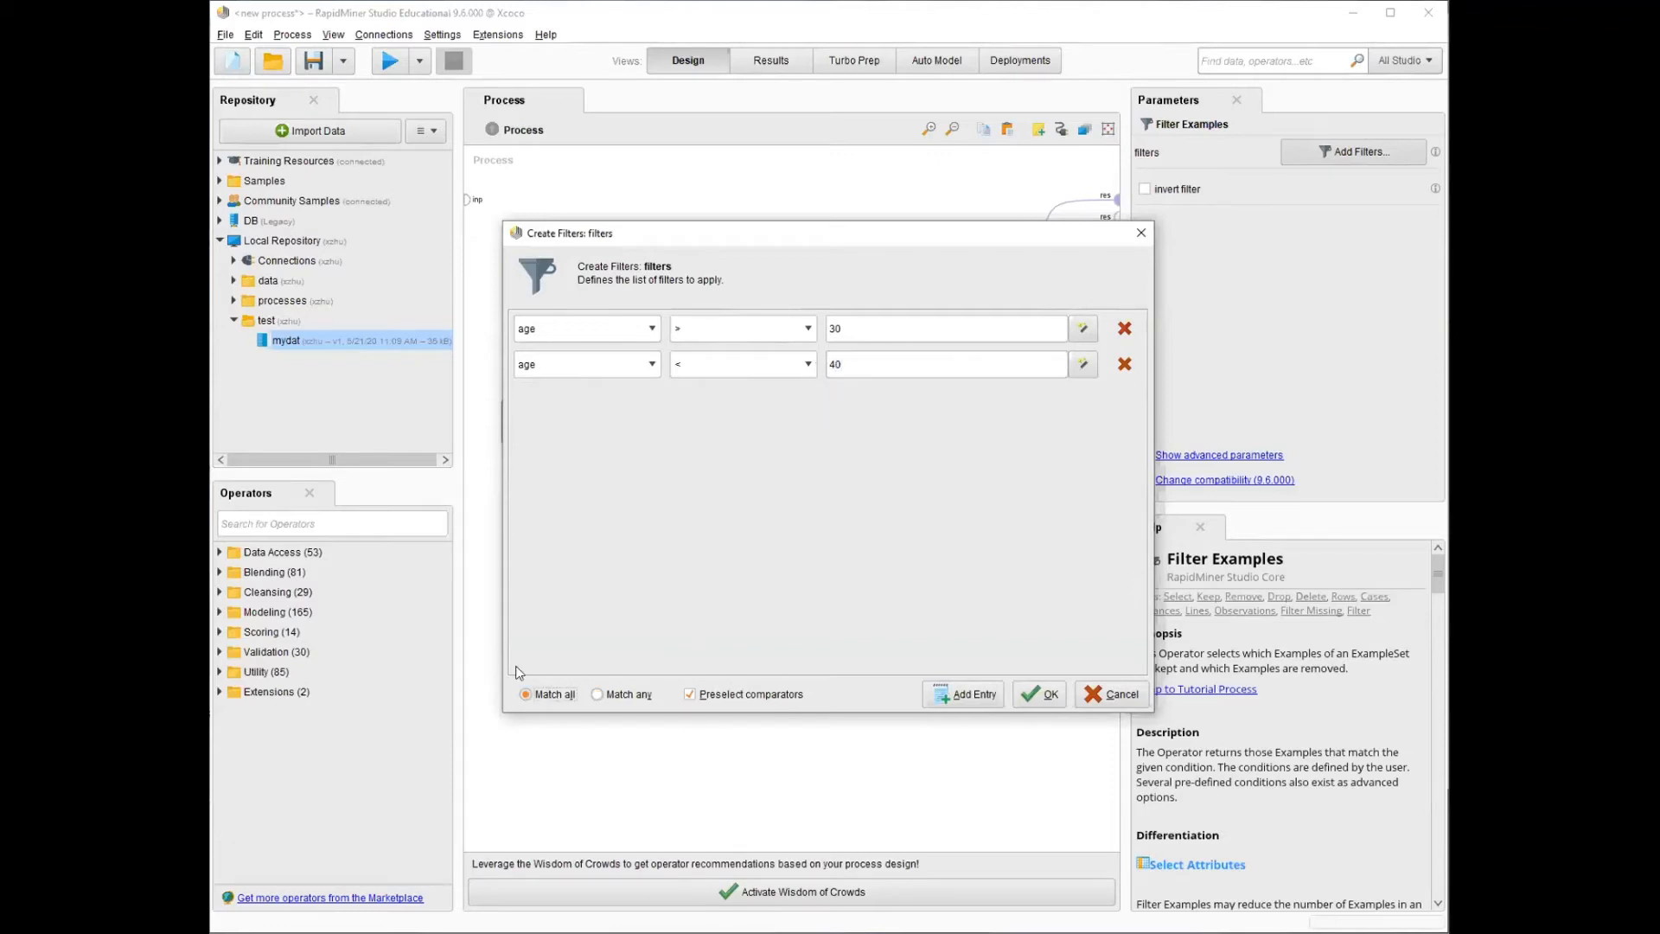
pyautogui.click(1051, 694)
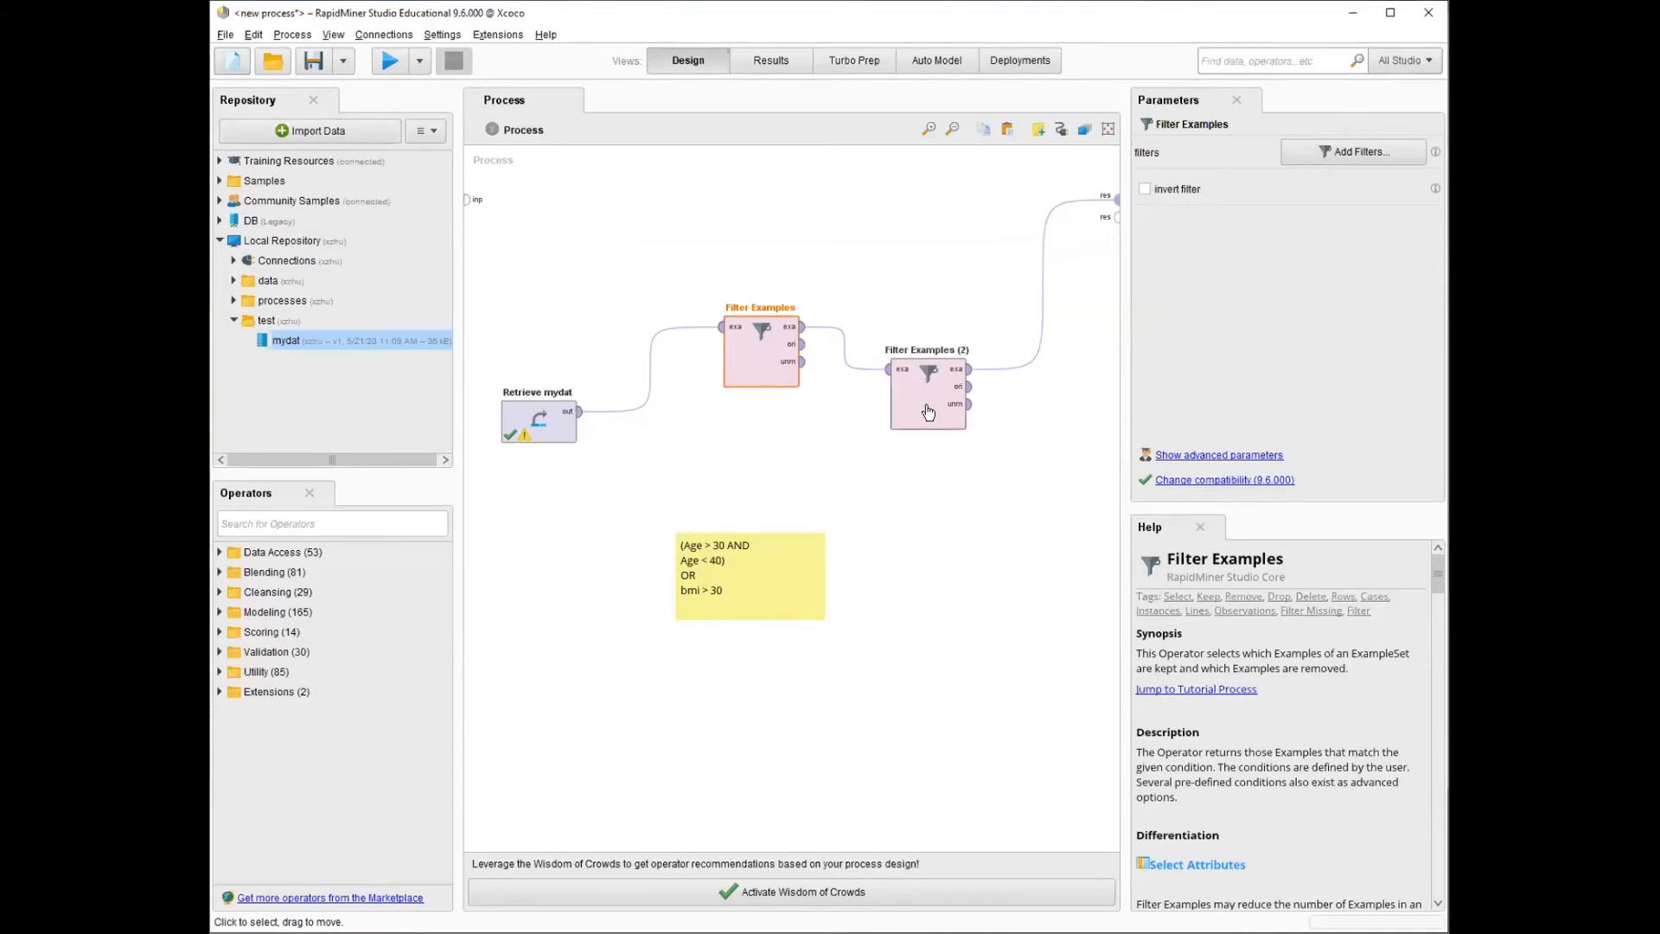
# - Connect the first Filter Examples' exa output directly to the process result and move Filter Examples (2) below it
pyautogui.click(802, 326)
pyautogui.click(1101, 200)
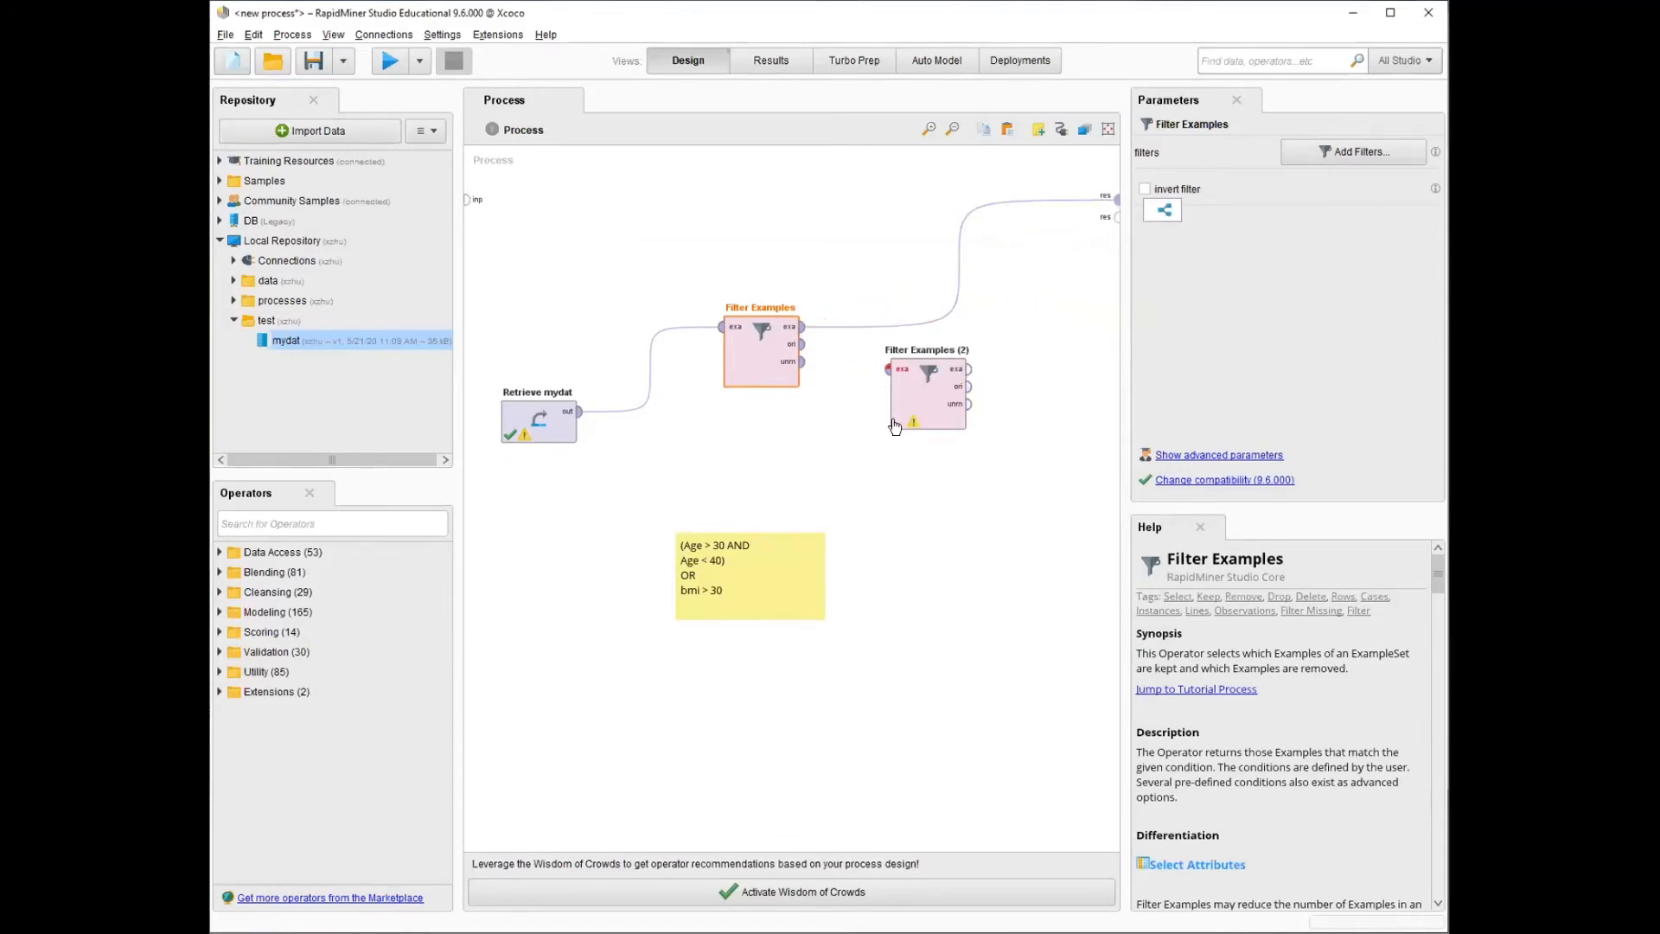
pyautogui.moveTo(929, 406); pyautogui.dragTo(985, 491)
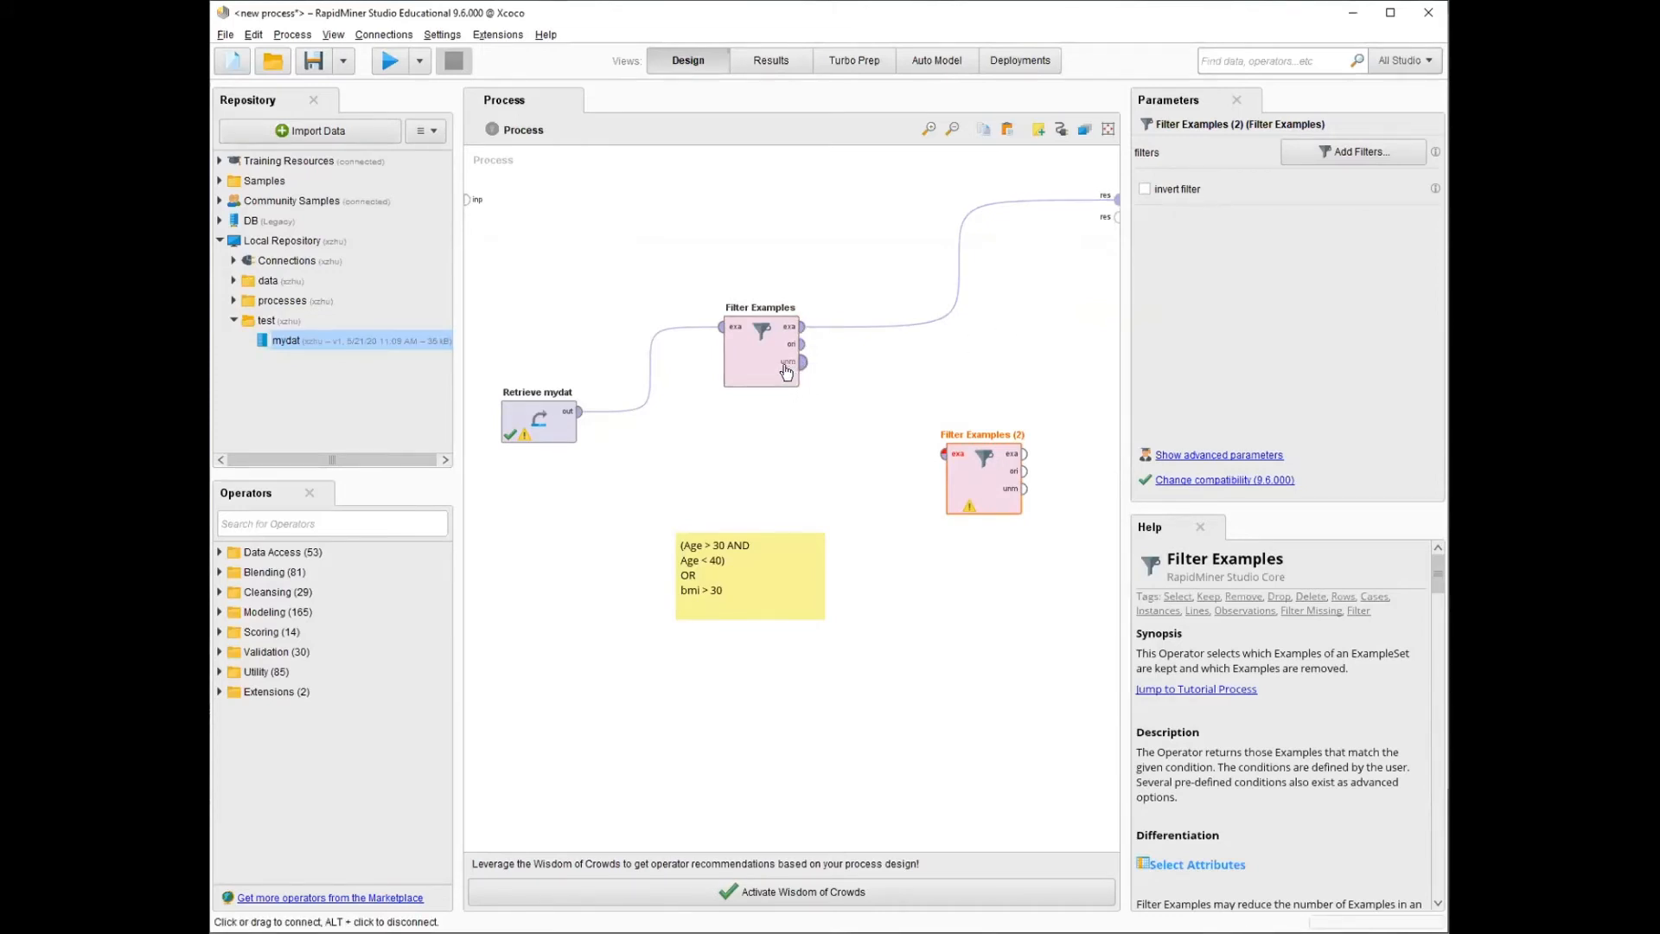
# - Connect the first Filter Examples' unmatched output to the input of Filter Examples (2), and move Filter Examples (2) closer to the first filter
pyautogui.moveTo(789, 368)
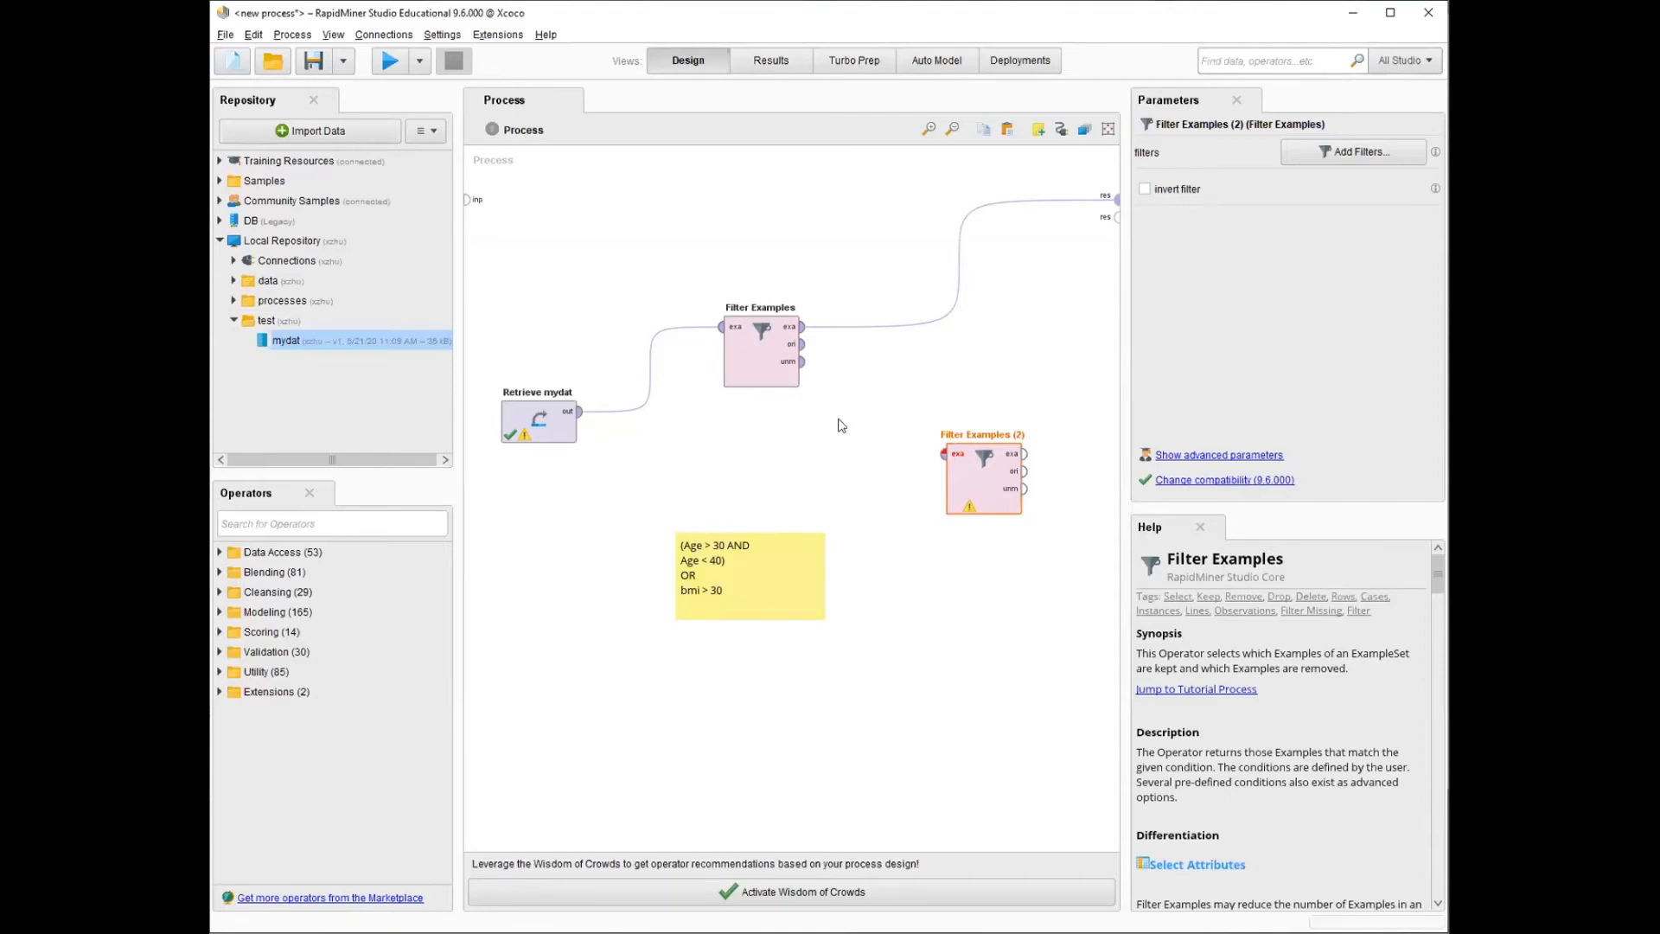
pyautogui.click(803, 373)
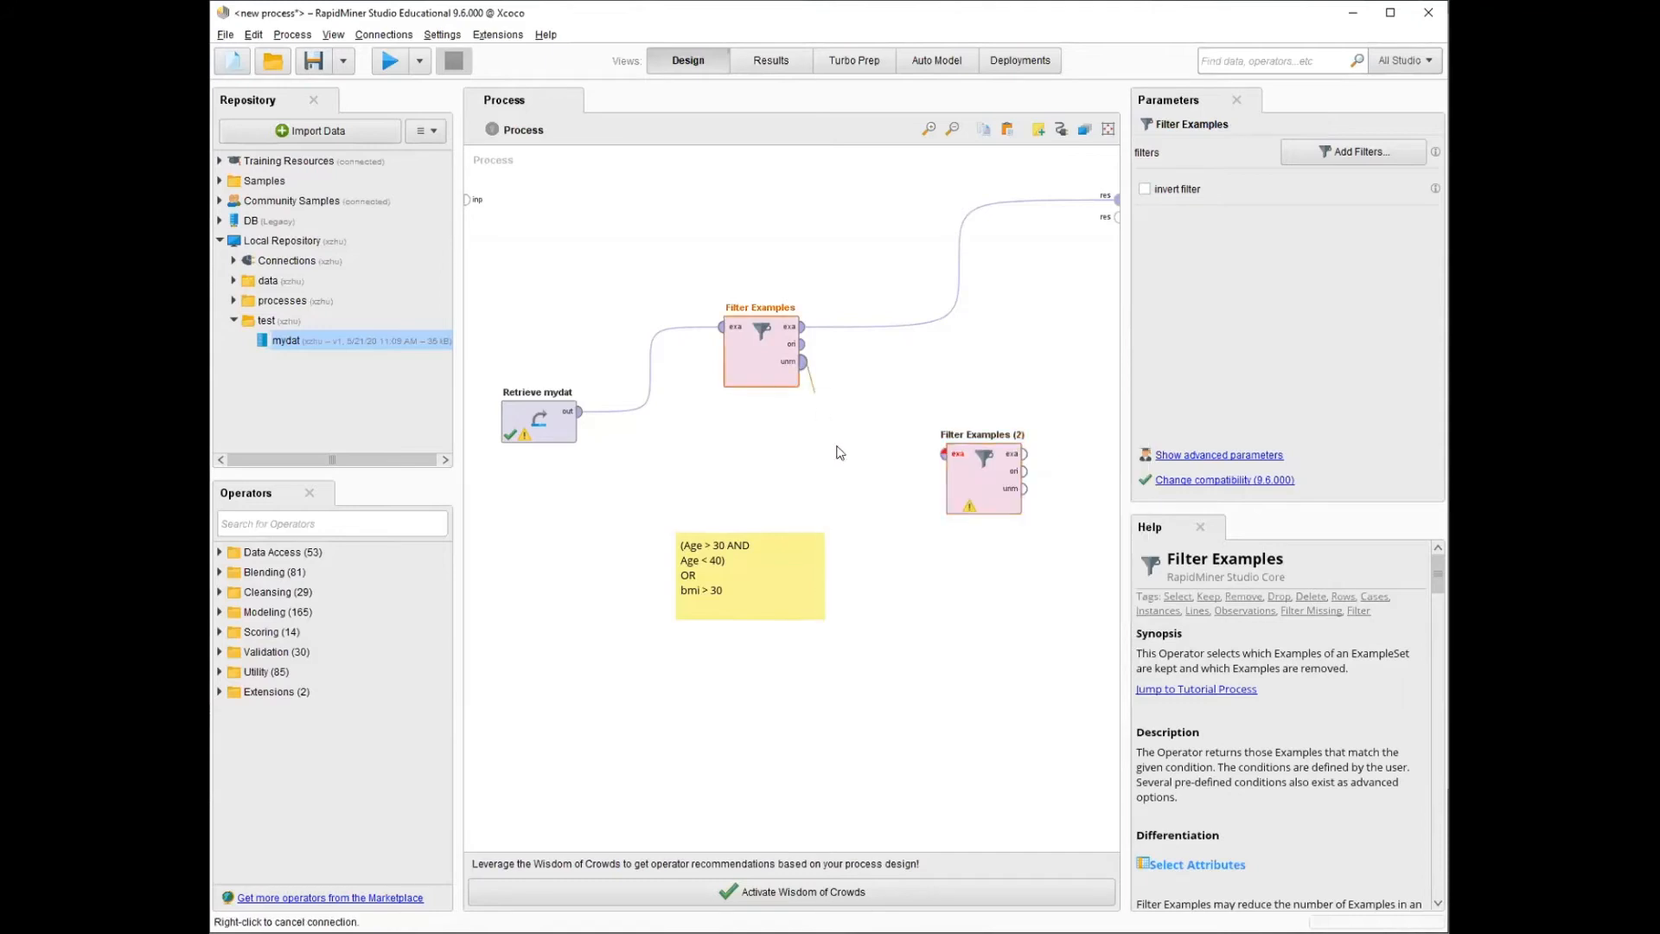
pyautogui.click(942, 458)
pyautogui.moveTo(960, 472); pyautogui.dragTo(903, 431)
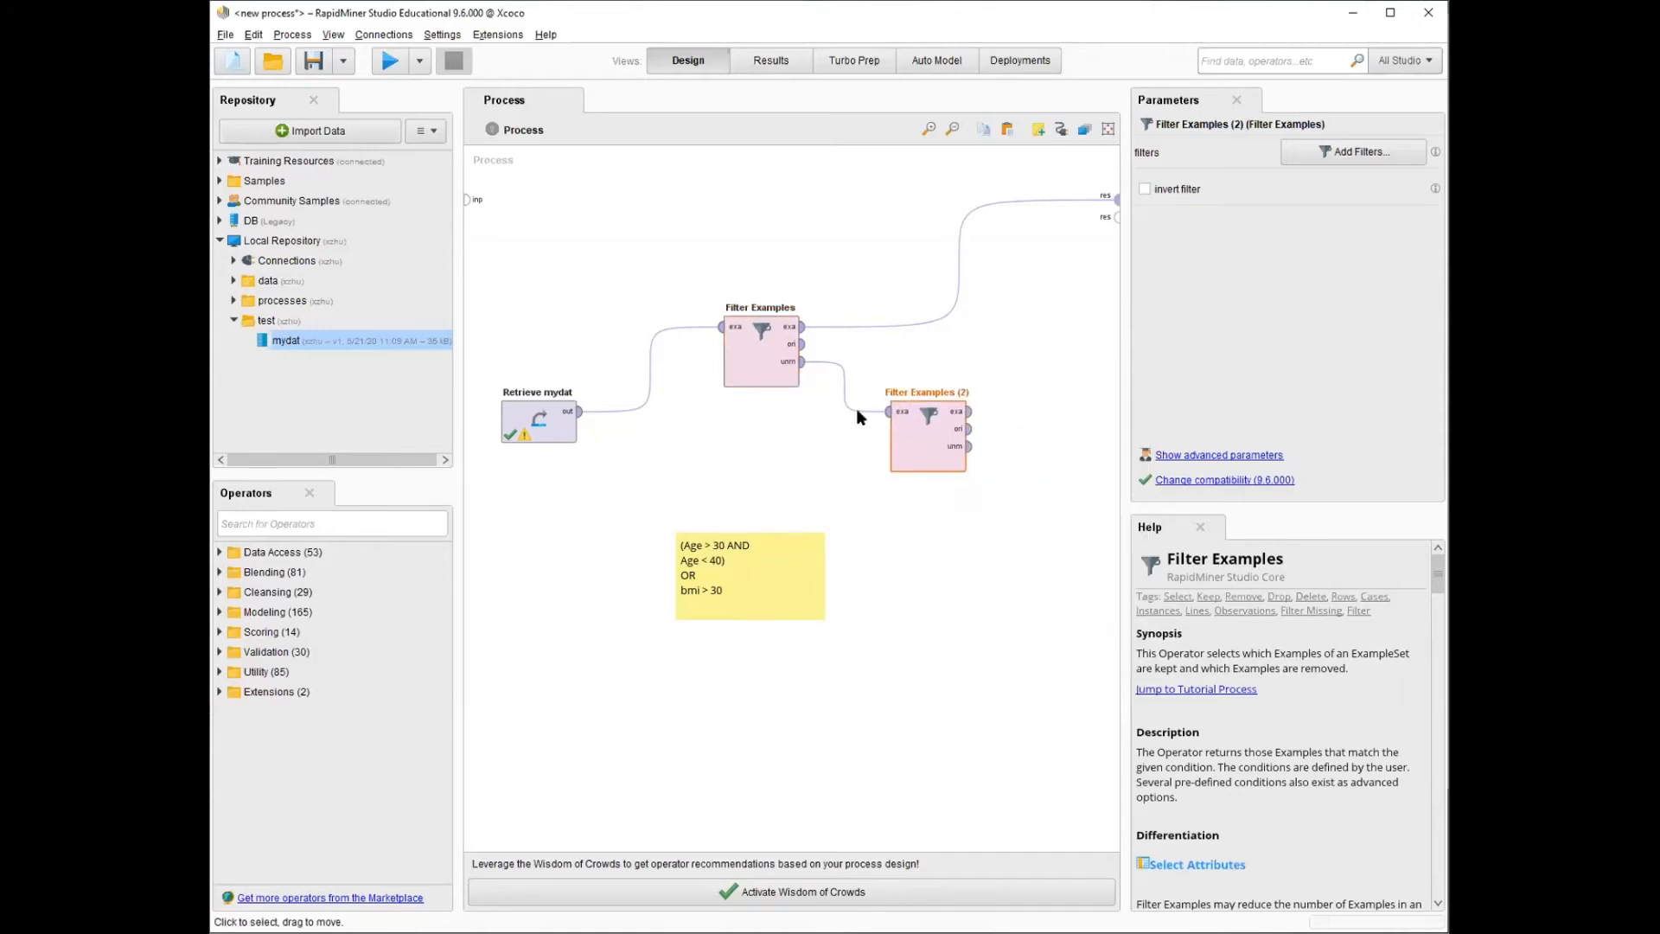
# - Add the filter condition bmi > 30 to Filter Examples (2)
pyautogui.click(1366, 153)
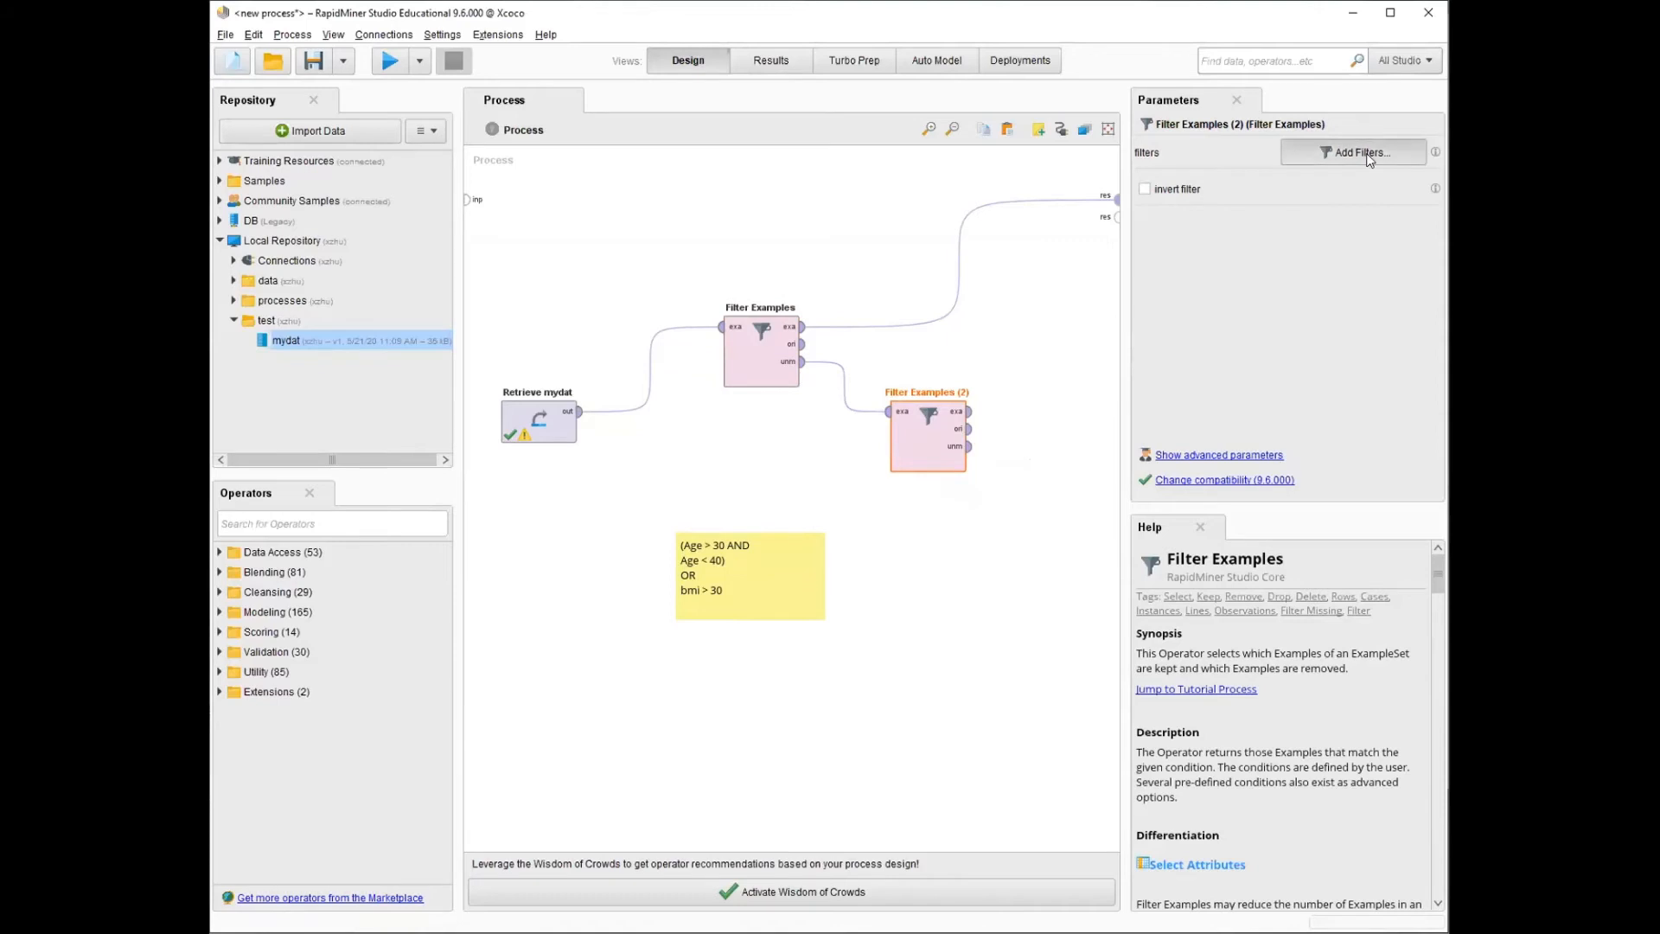
pyautogui.click(652, 329)
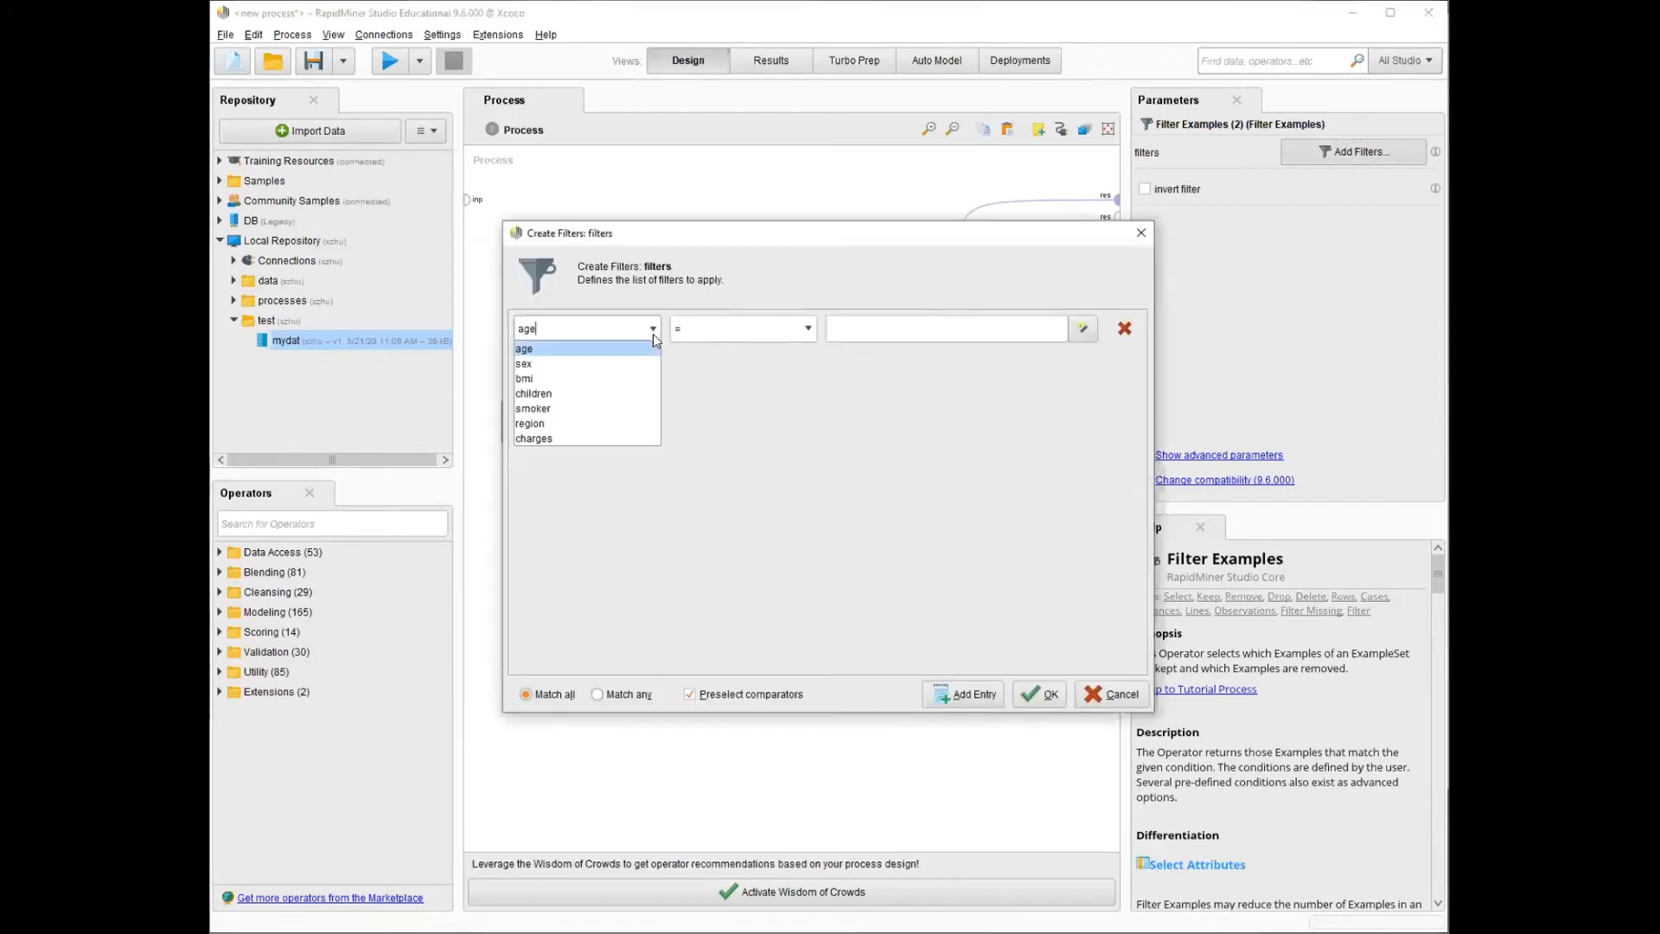
pyautogui.click(593, 373)
pyautogui.click(787, 332)
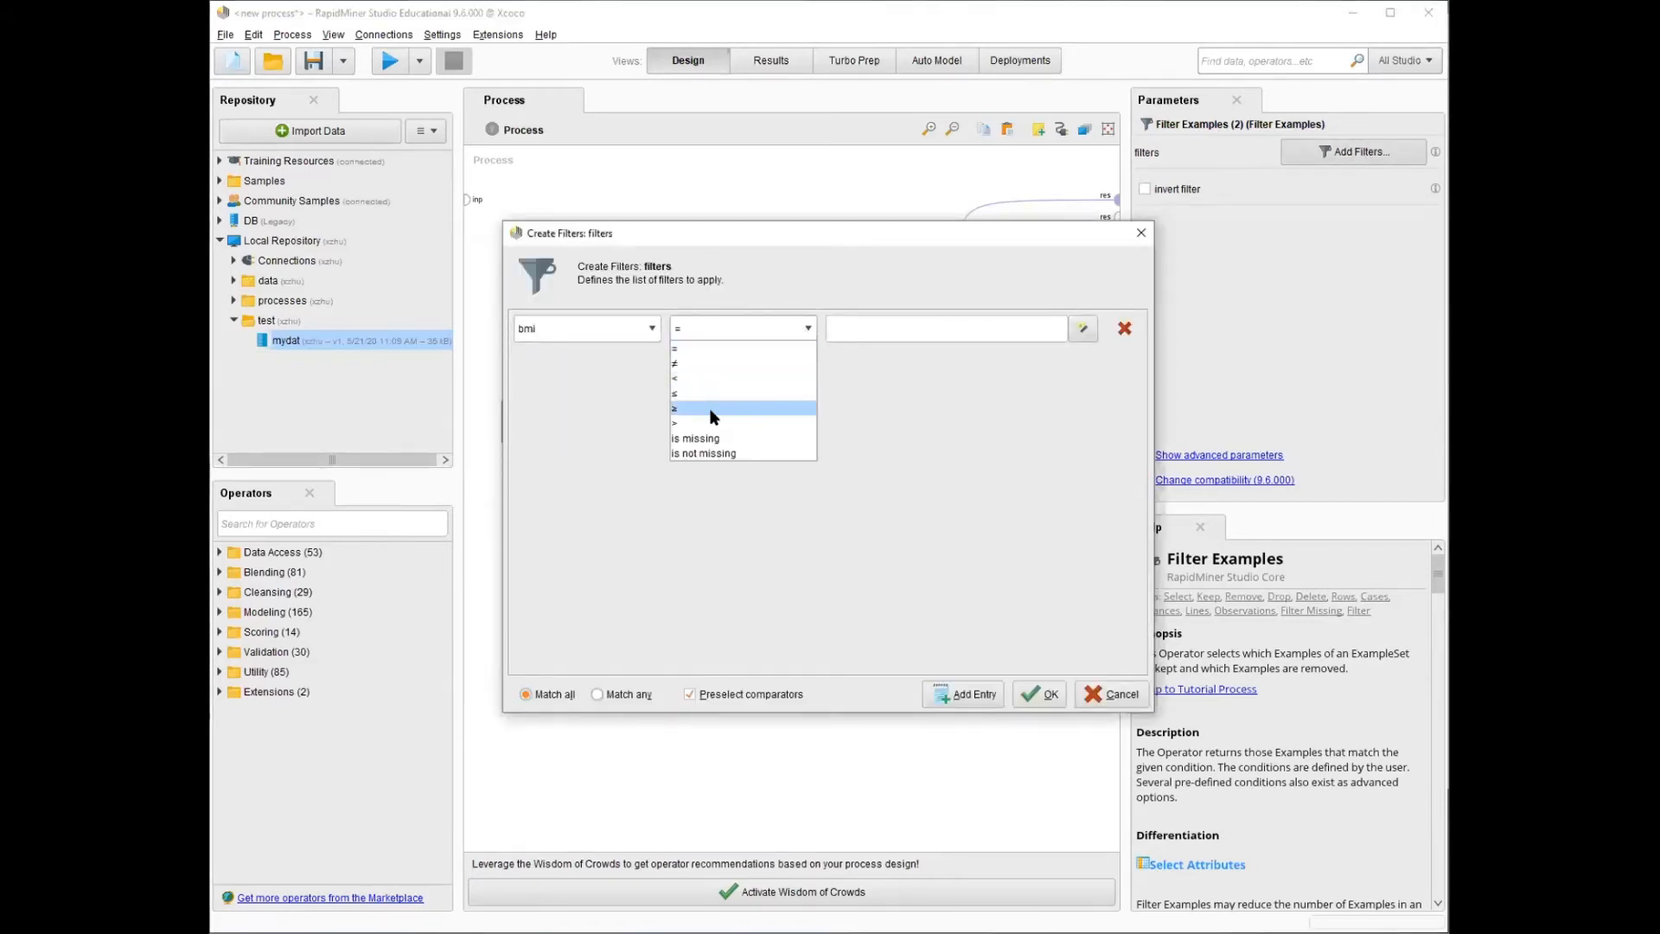
pyautogui.click(753, 409)
pyautogui.click(905, 327)
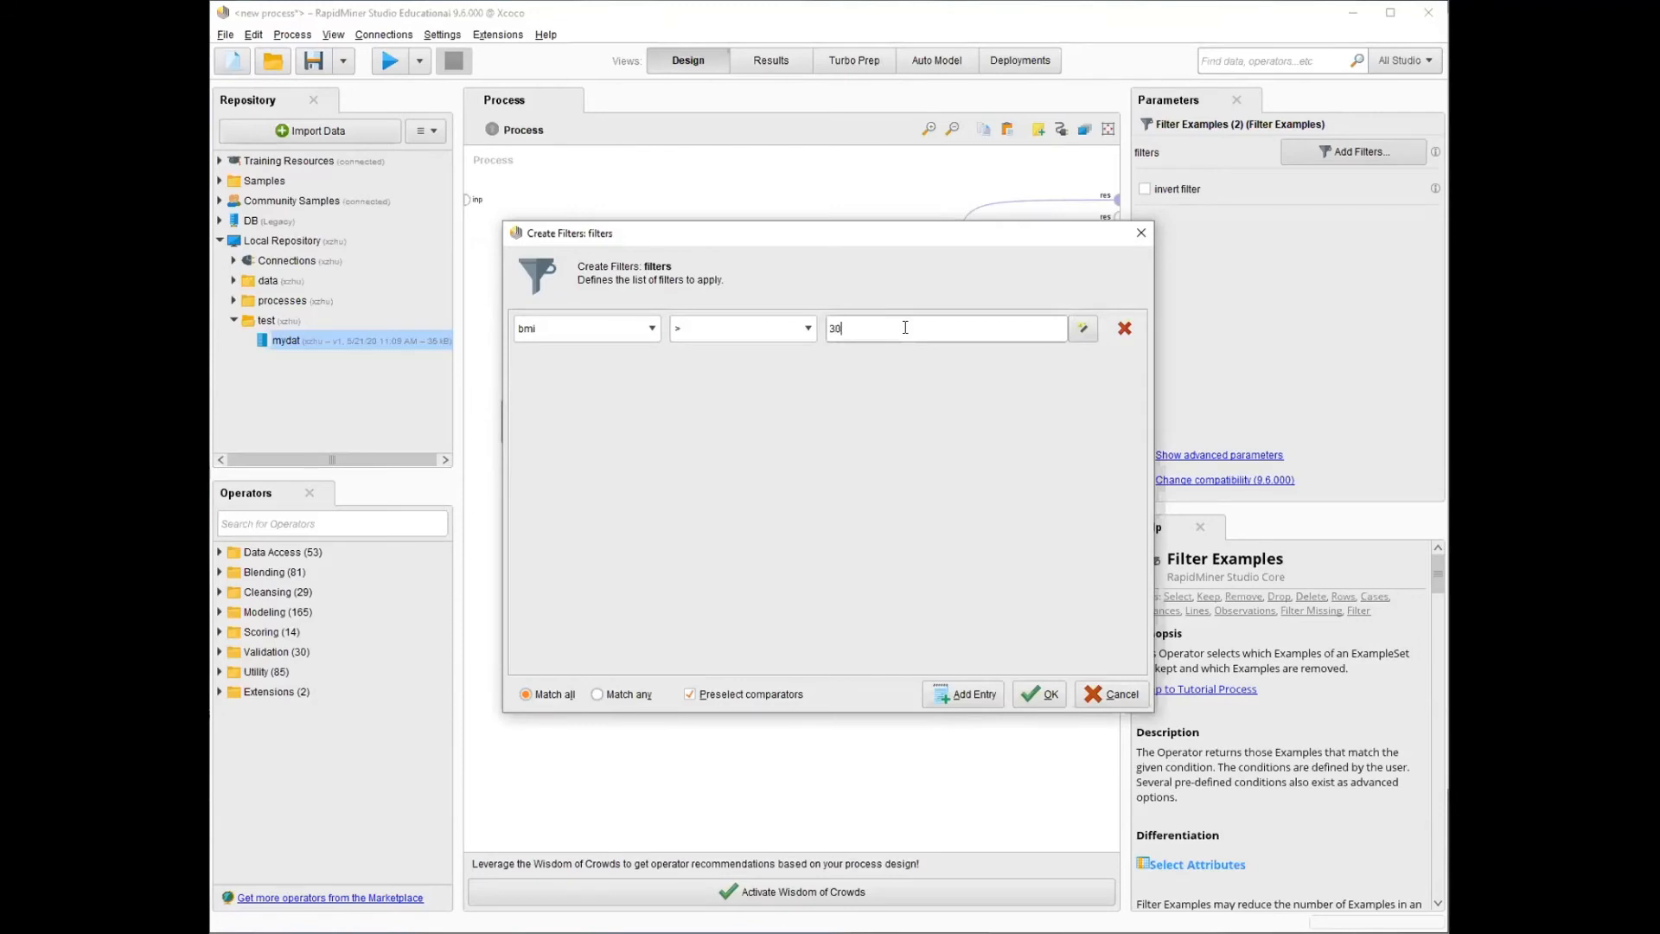
pyautogui.click(1039, 696)
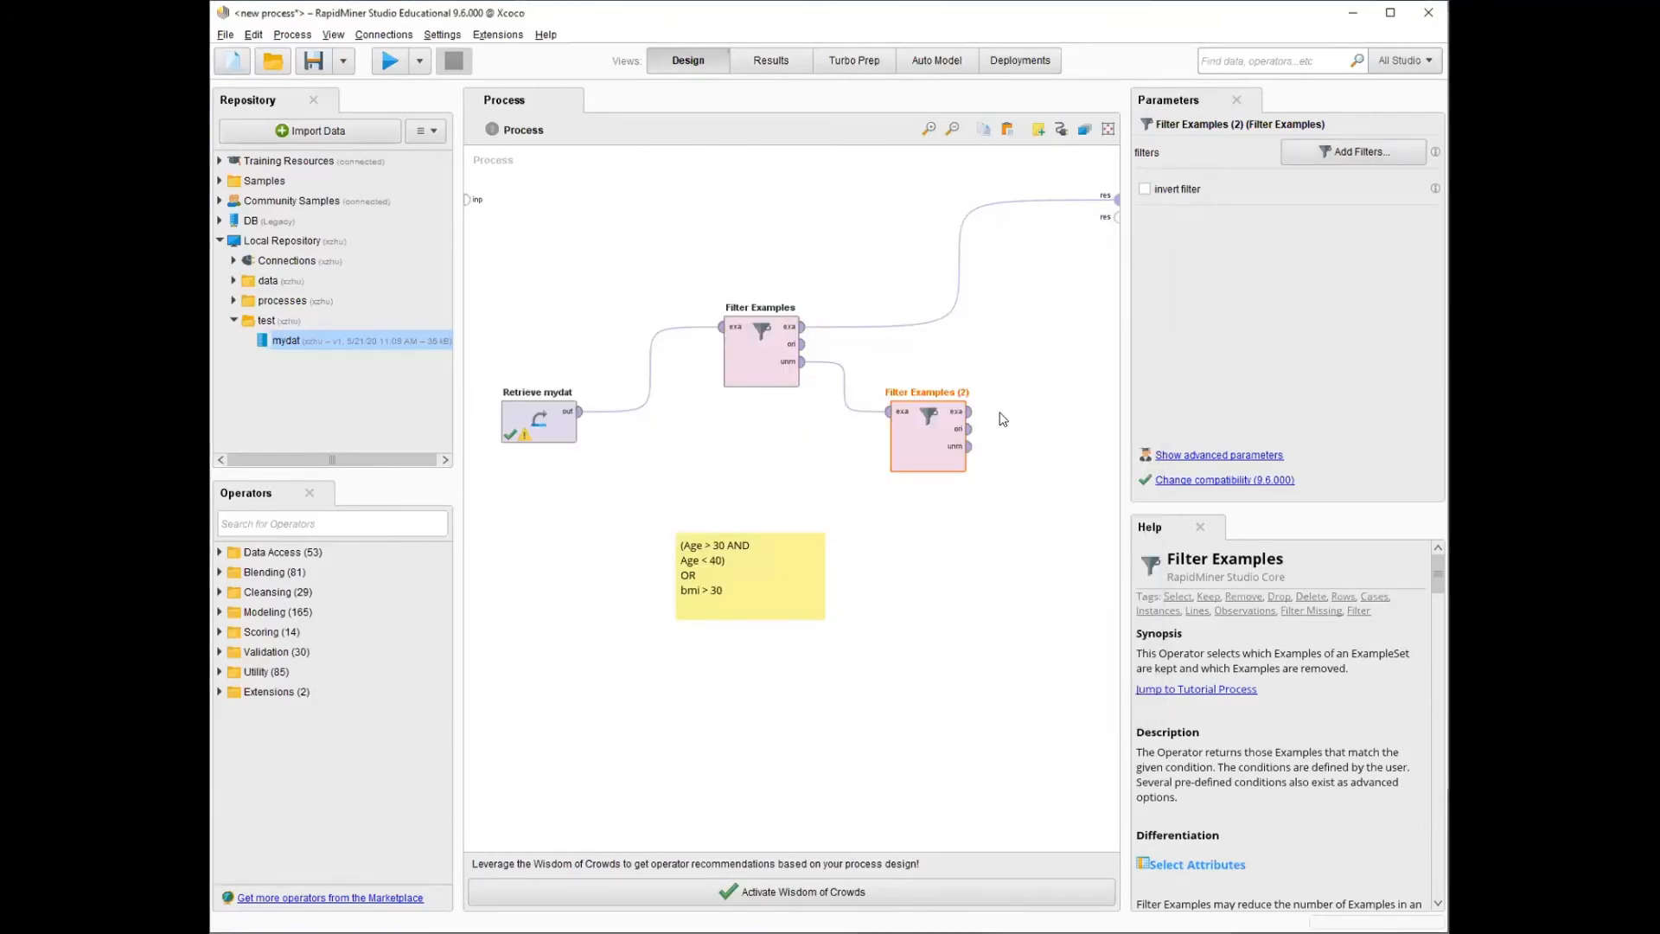
# - Connect the exa output of Filter Examples (2) to the second process result port and run the process
pyautogui.click(968, 412)
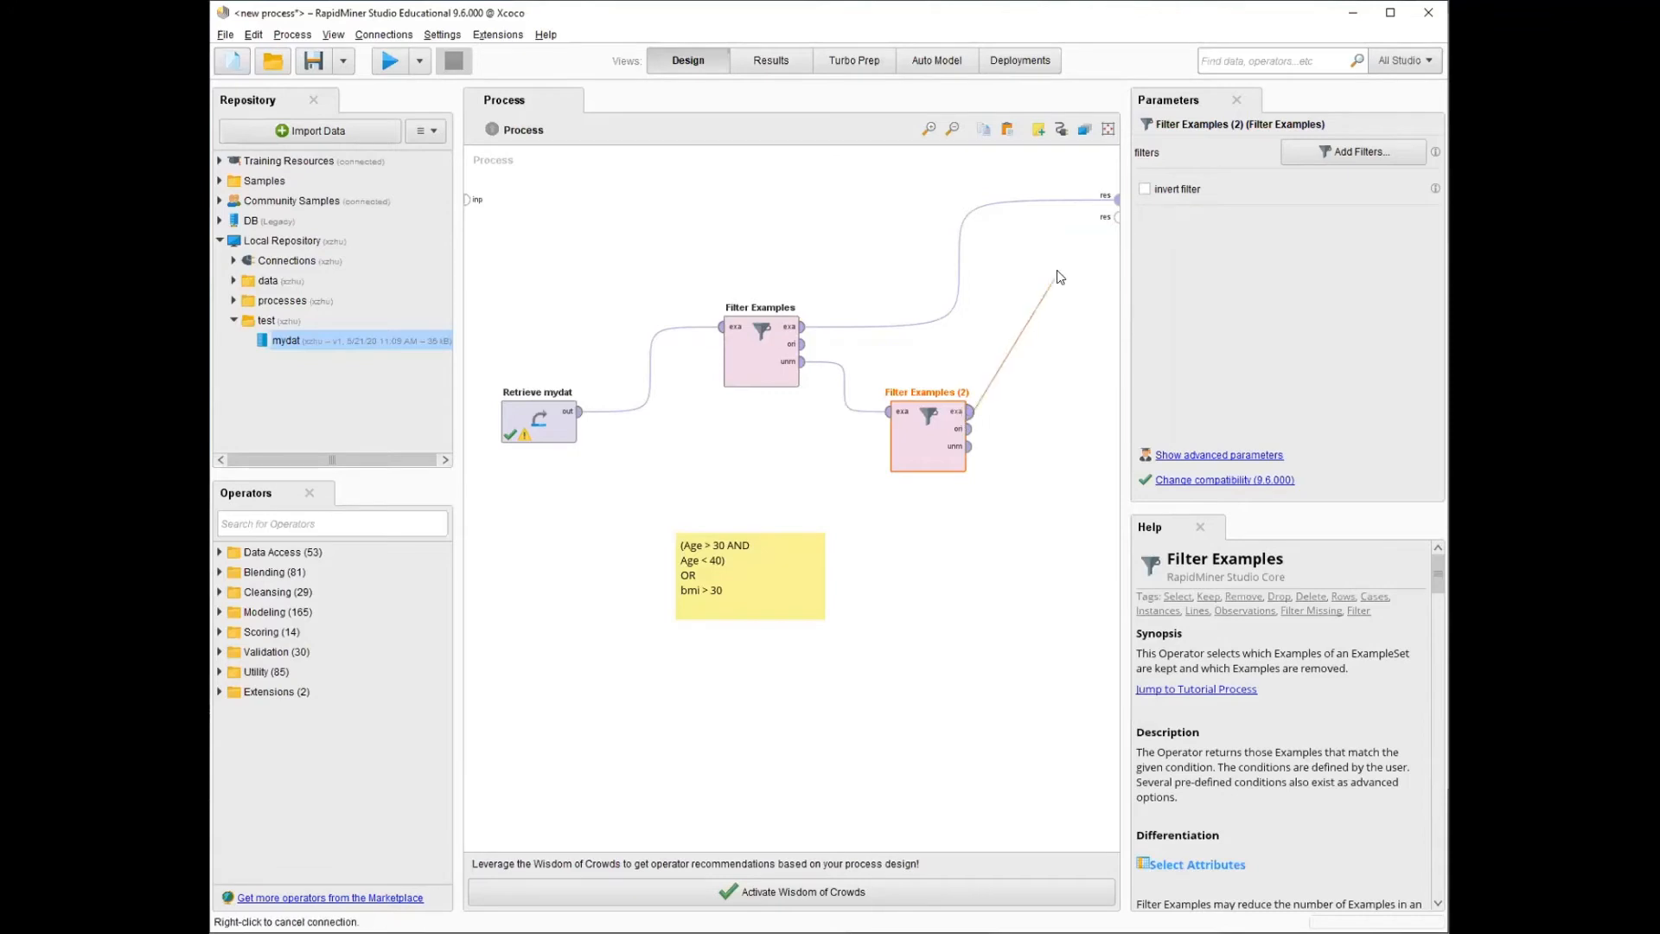
pyautogui.click(1117, 218)
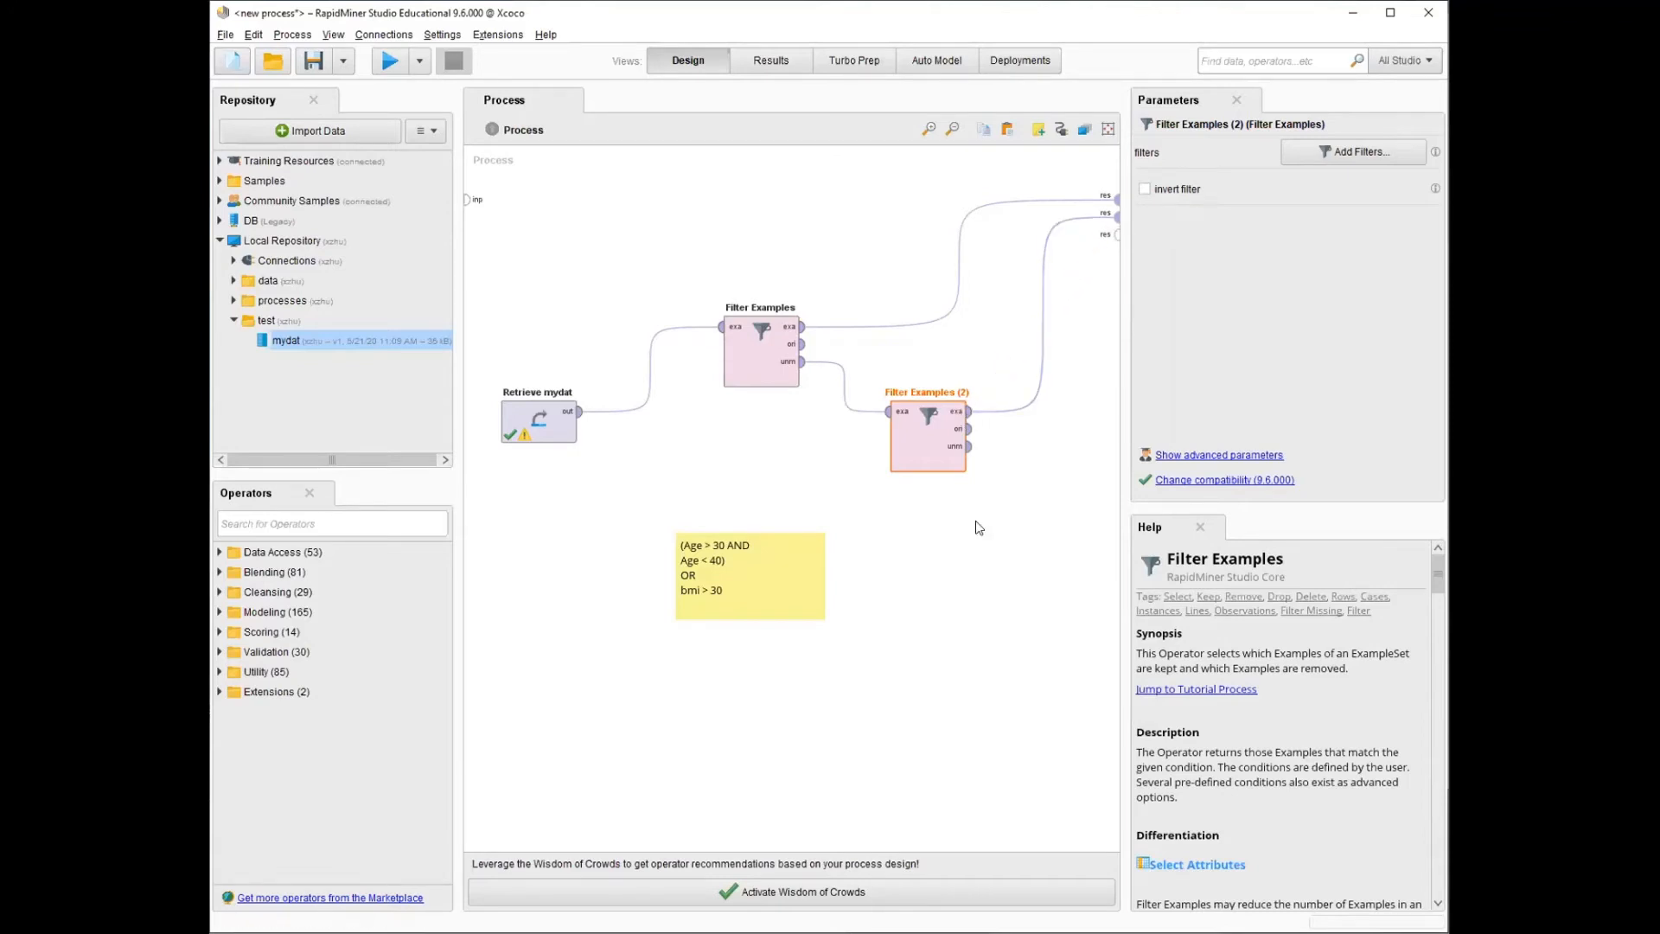
pyautogui.click(389, 62)
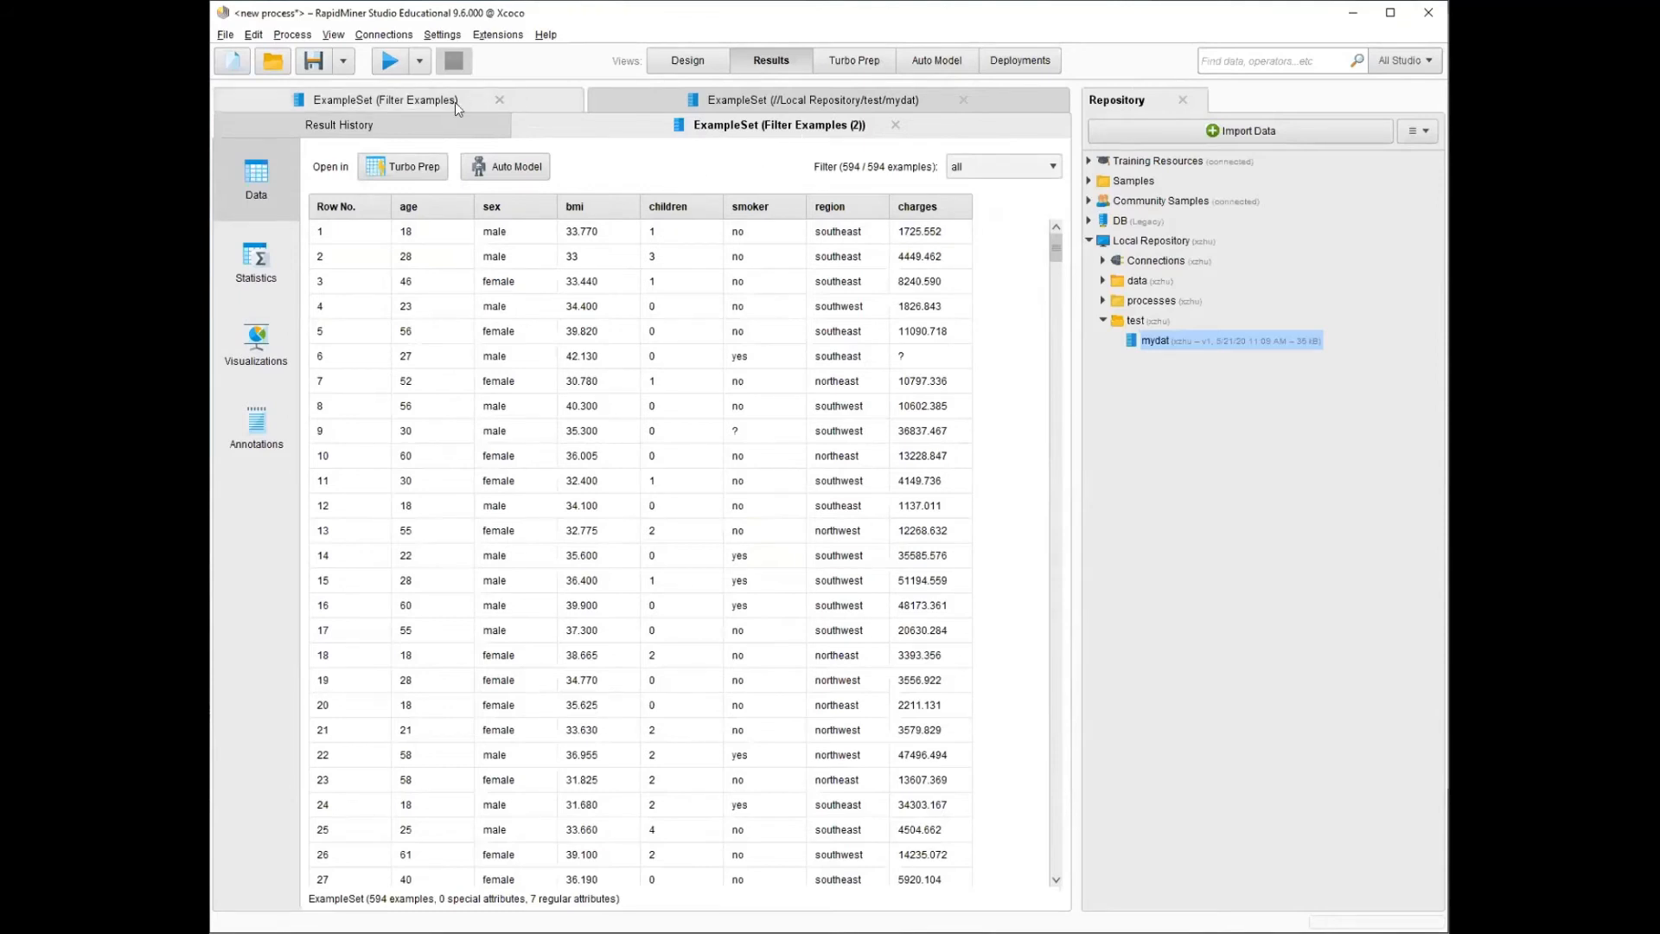
# - Check both result sets by sorting the Filter Examples result by age in both directions and the Filter Examples (2) result by ascending bmi
pyautogui.click(419, 101)
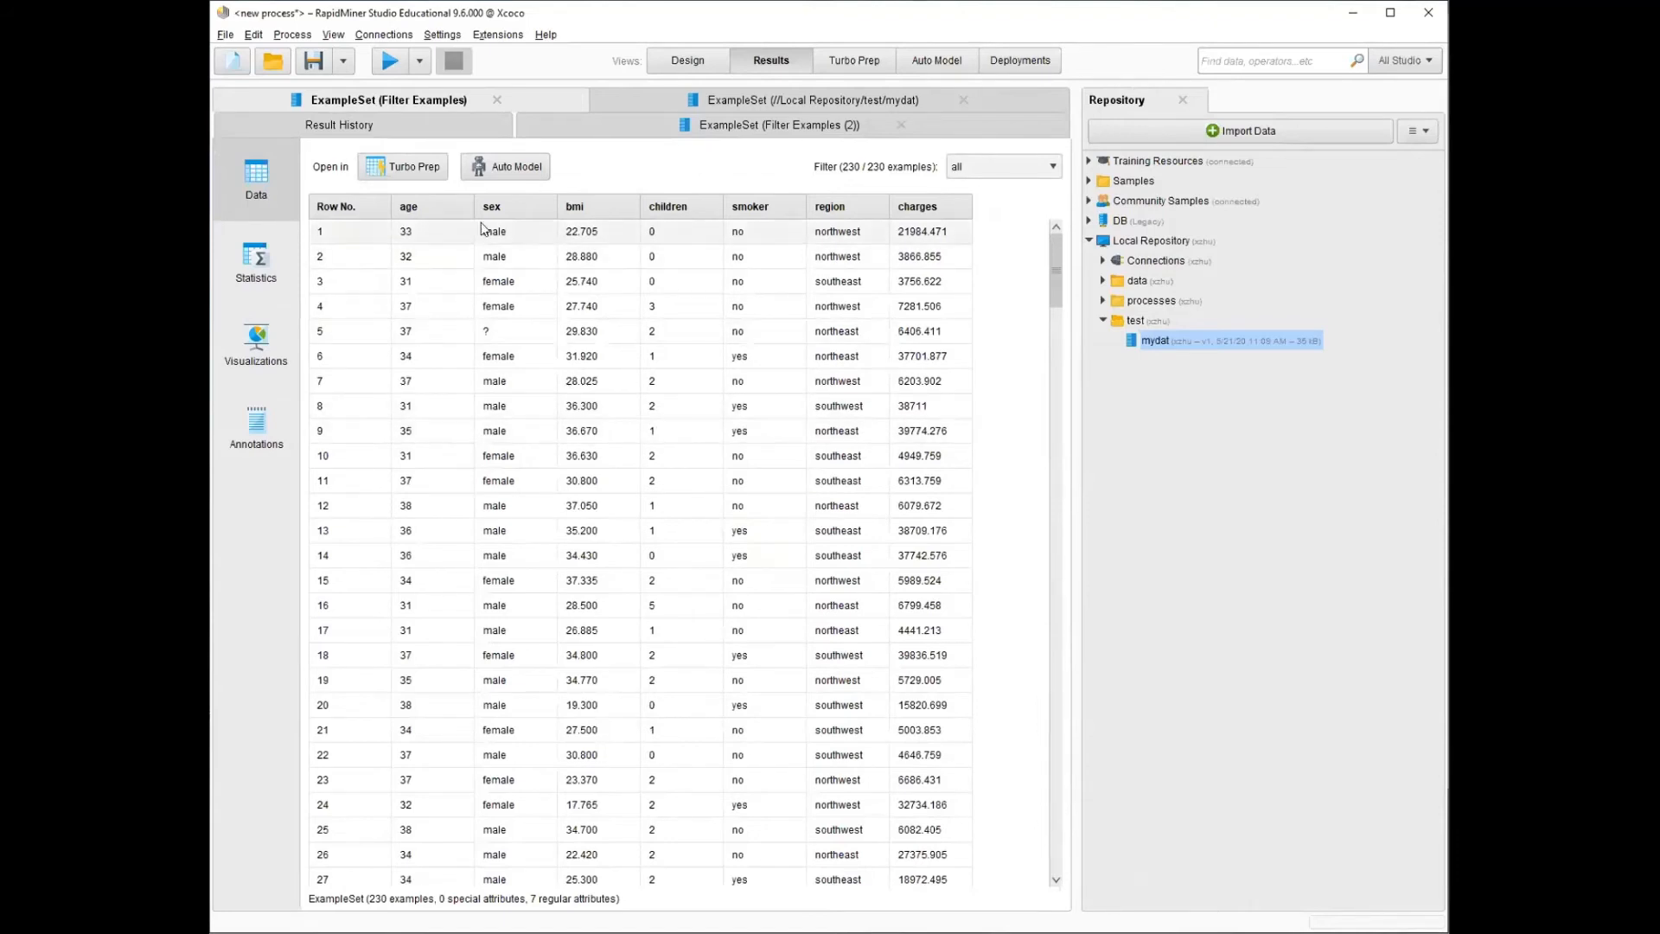
pyautogui.click(438, 207)
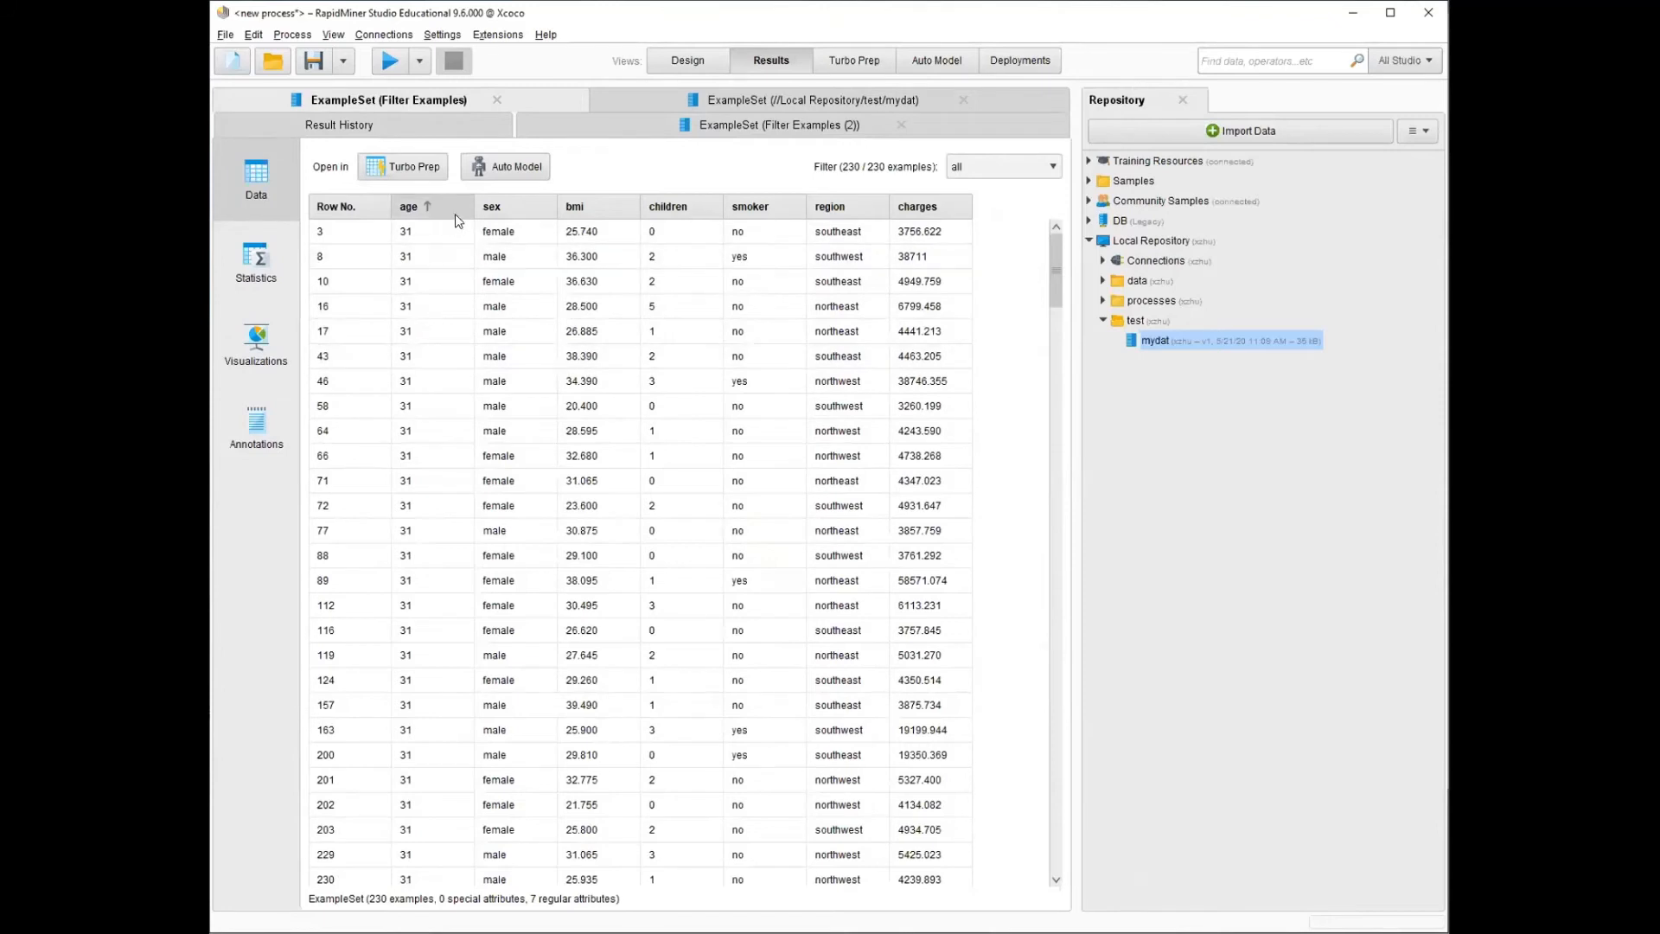
pyautogui.click(413, 207)
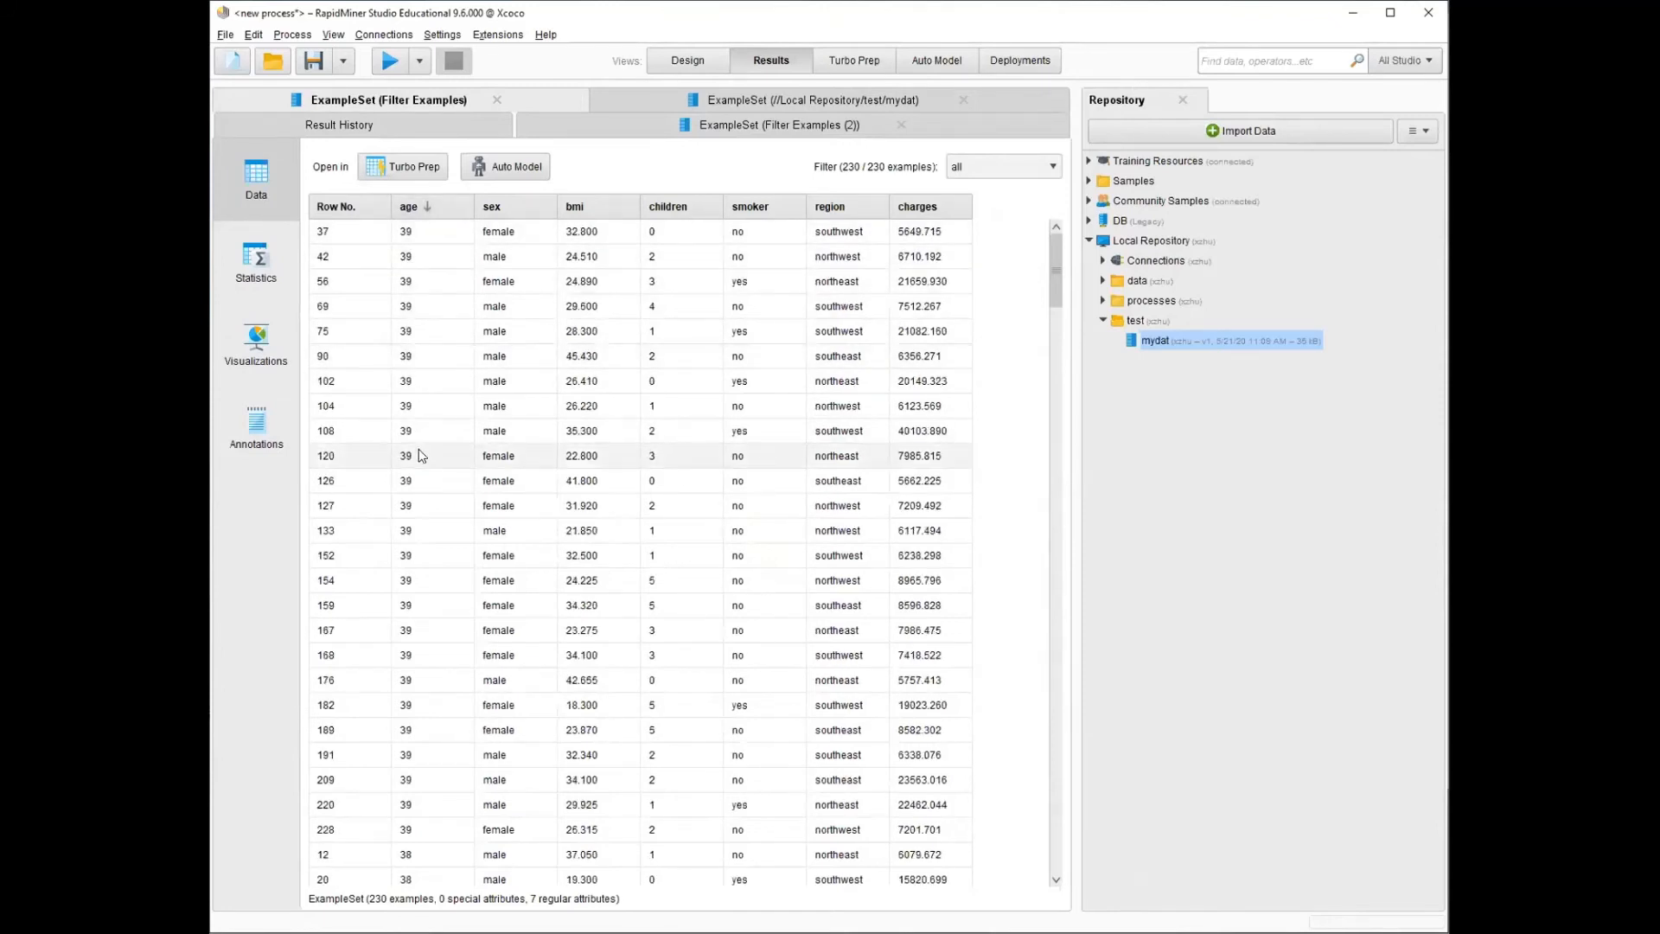
pyautogui.click(704, 132)
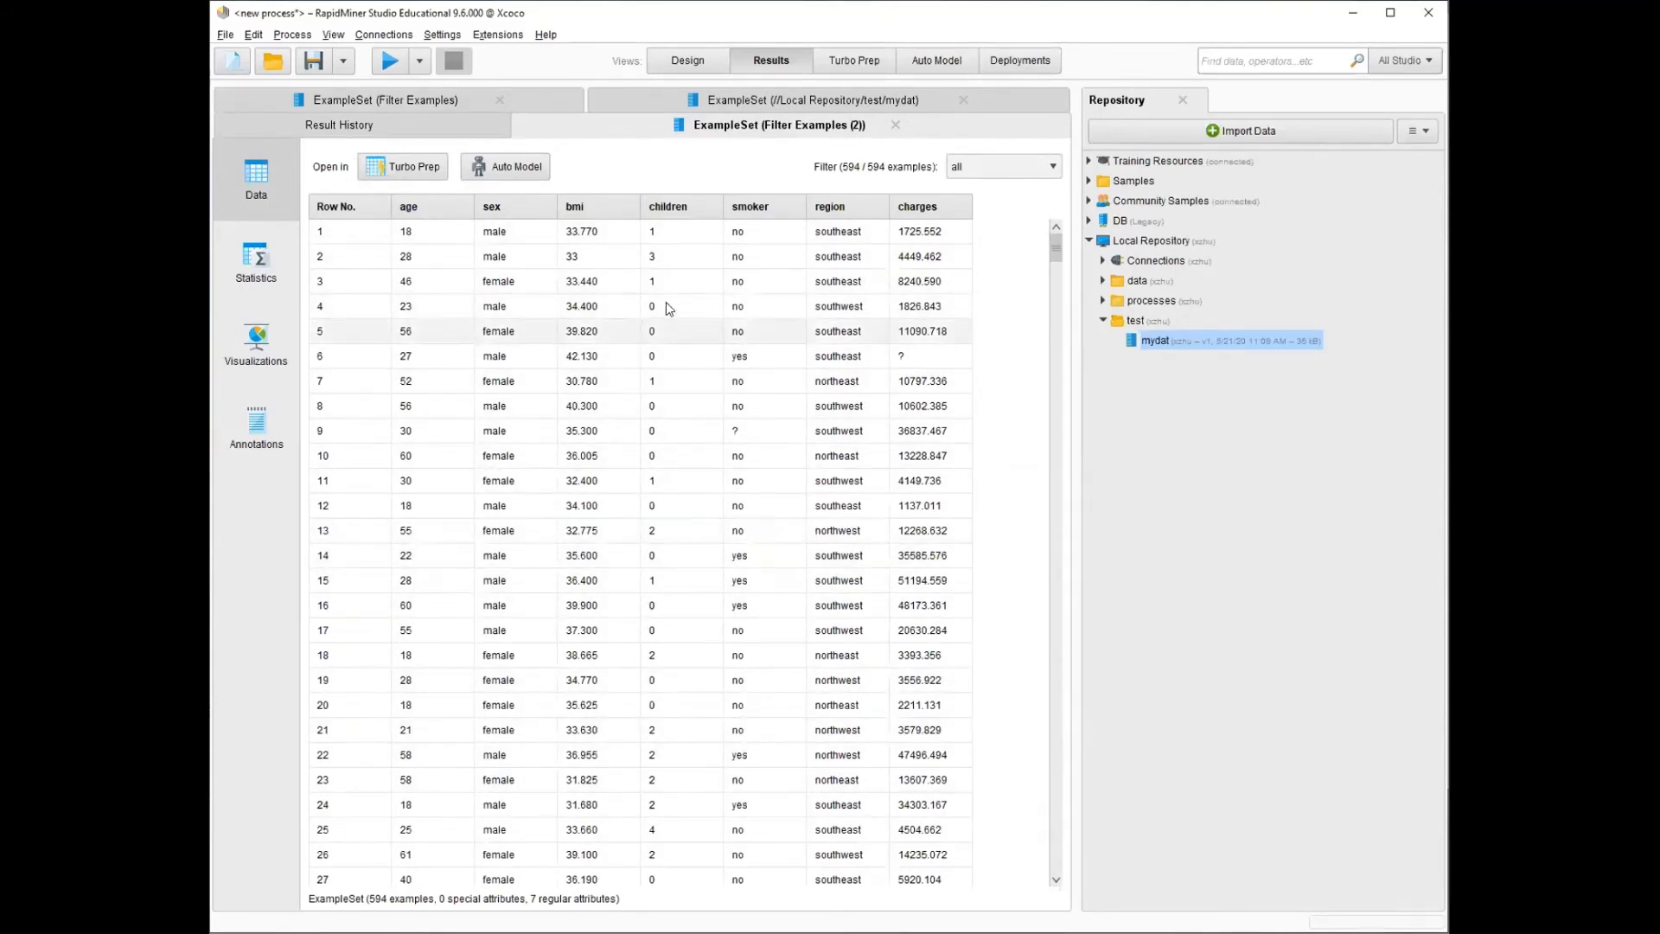
pyautogui.click(593, 206)
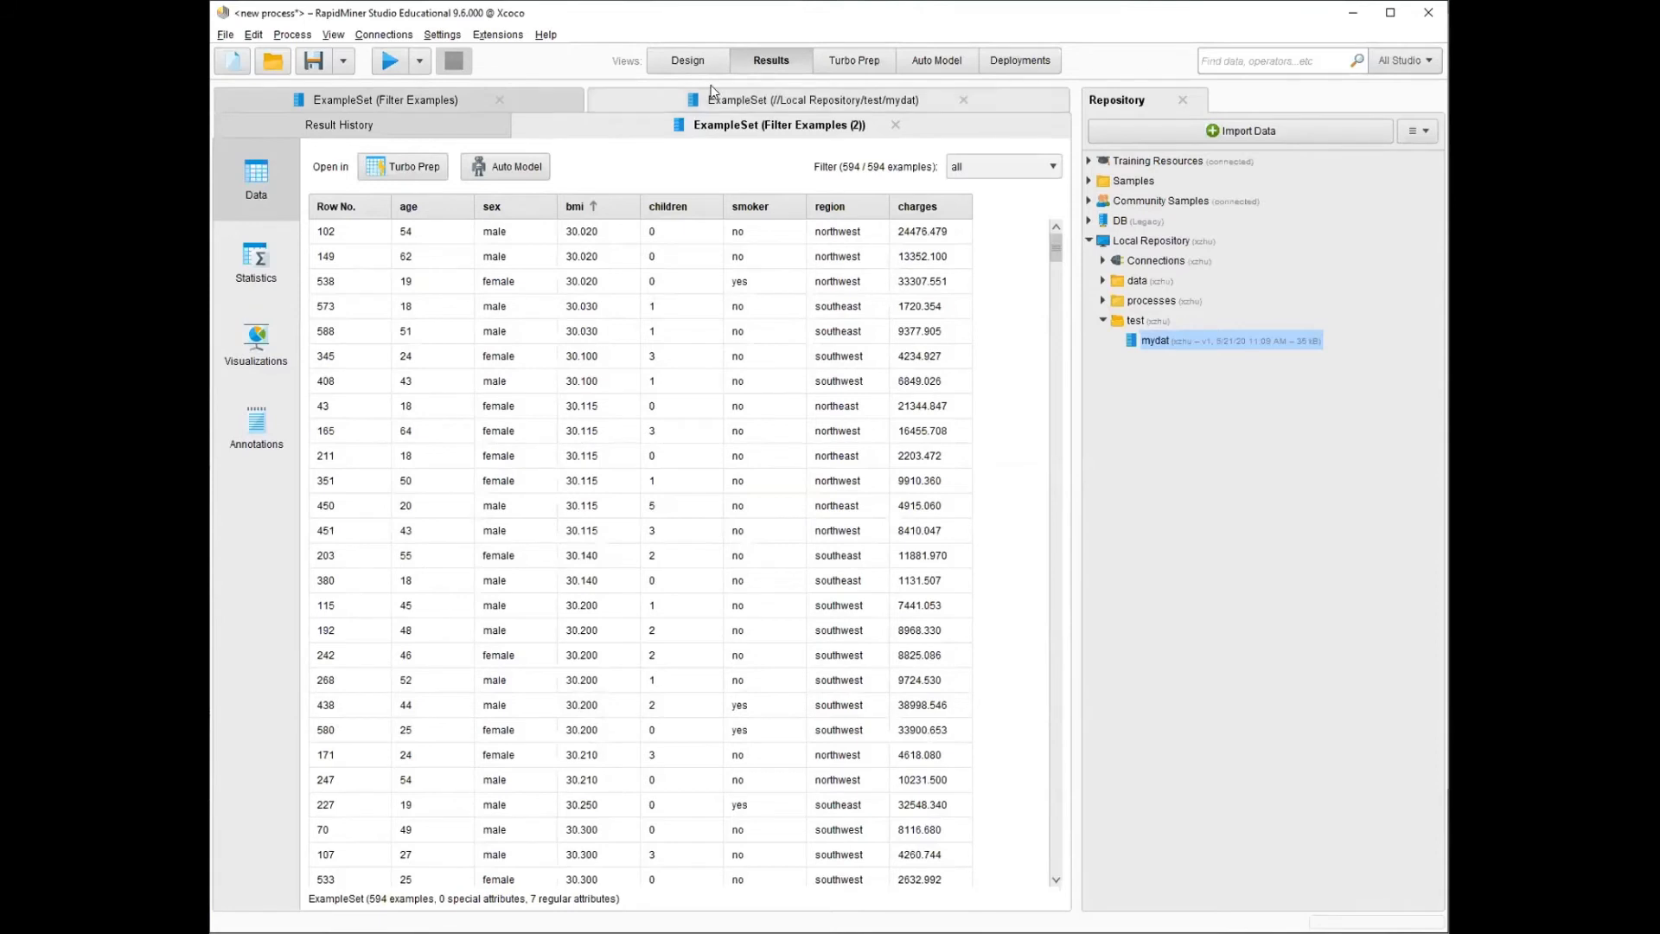
# - Add a Union operator to the process design and space out the two filters and Union
pyautogui.click(689, 60)
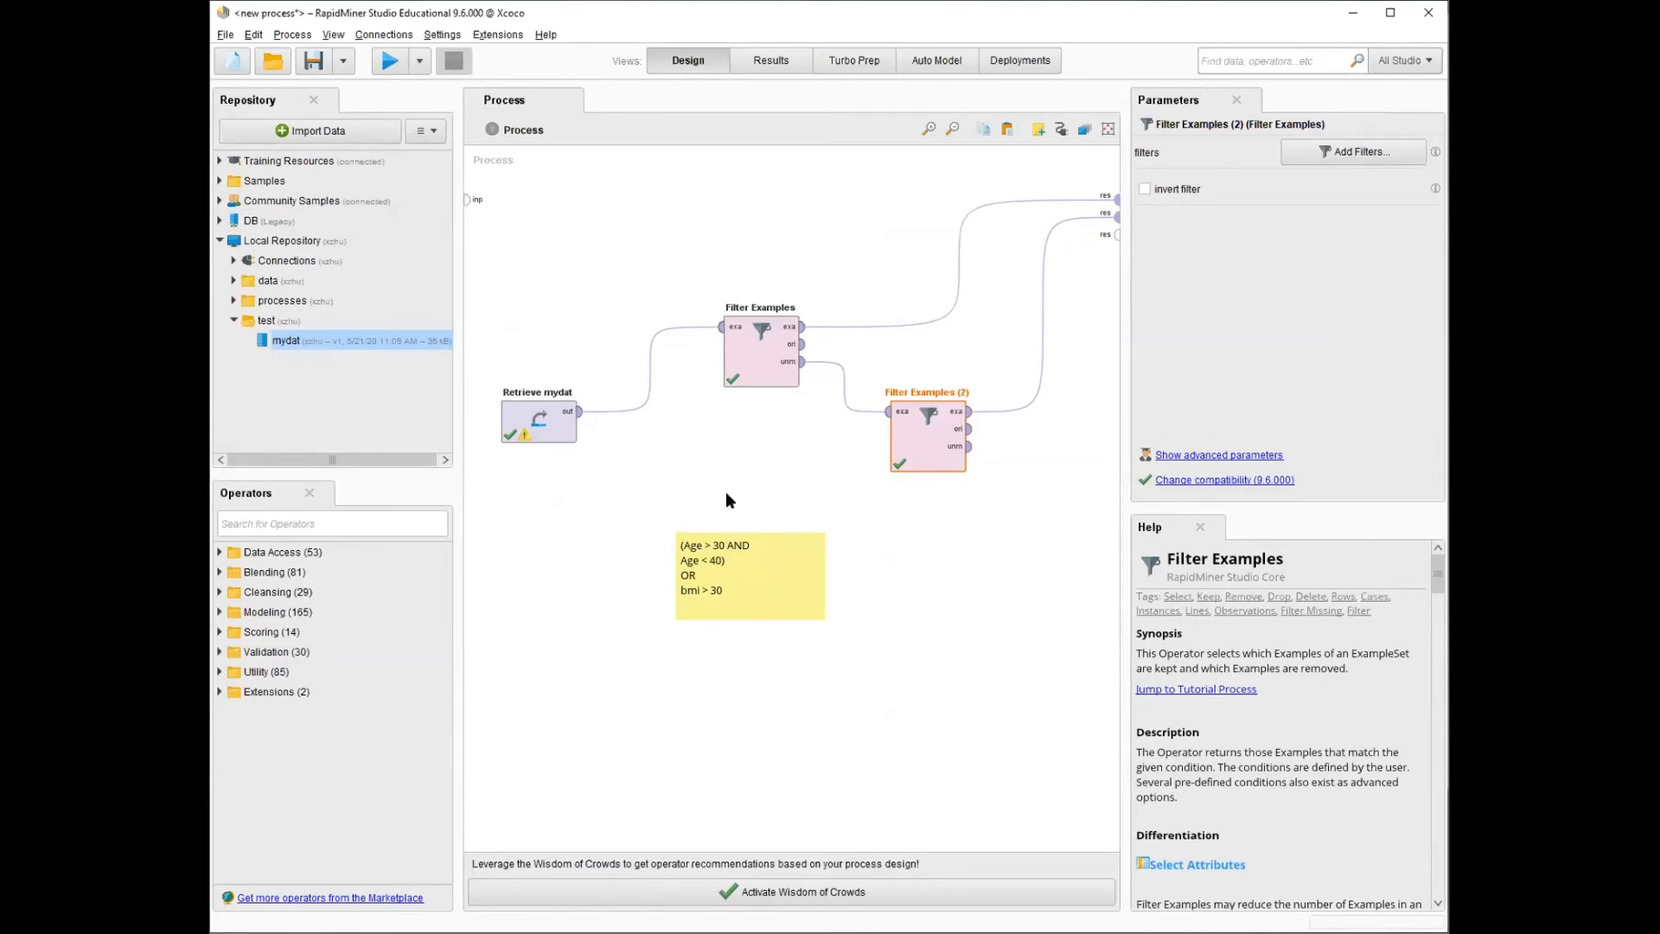
pyautogui.click(285, 519)
pyautogui.write('union')
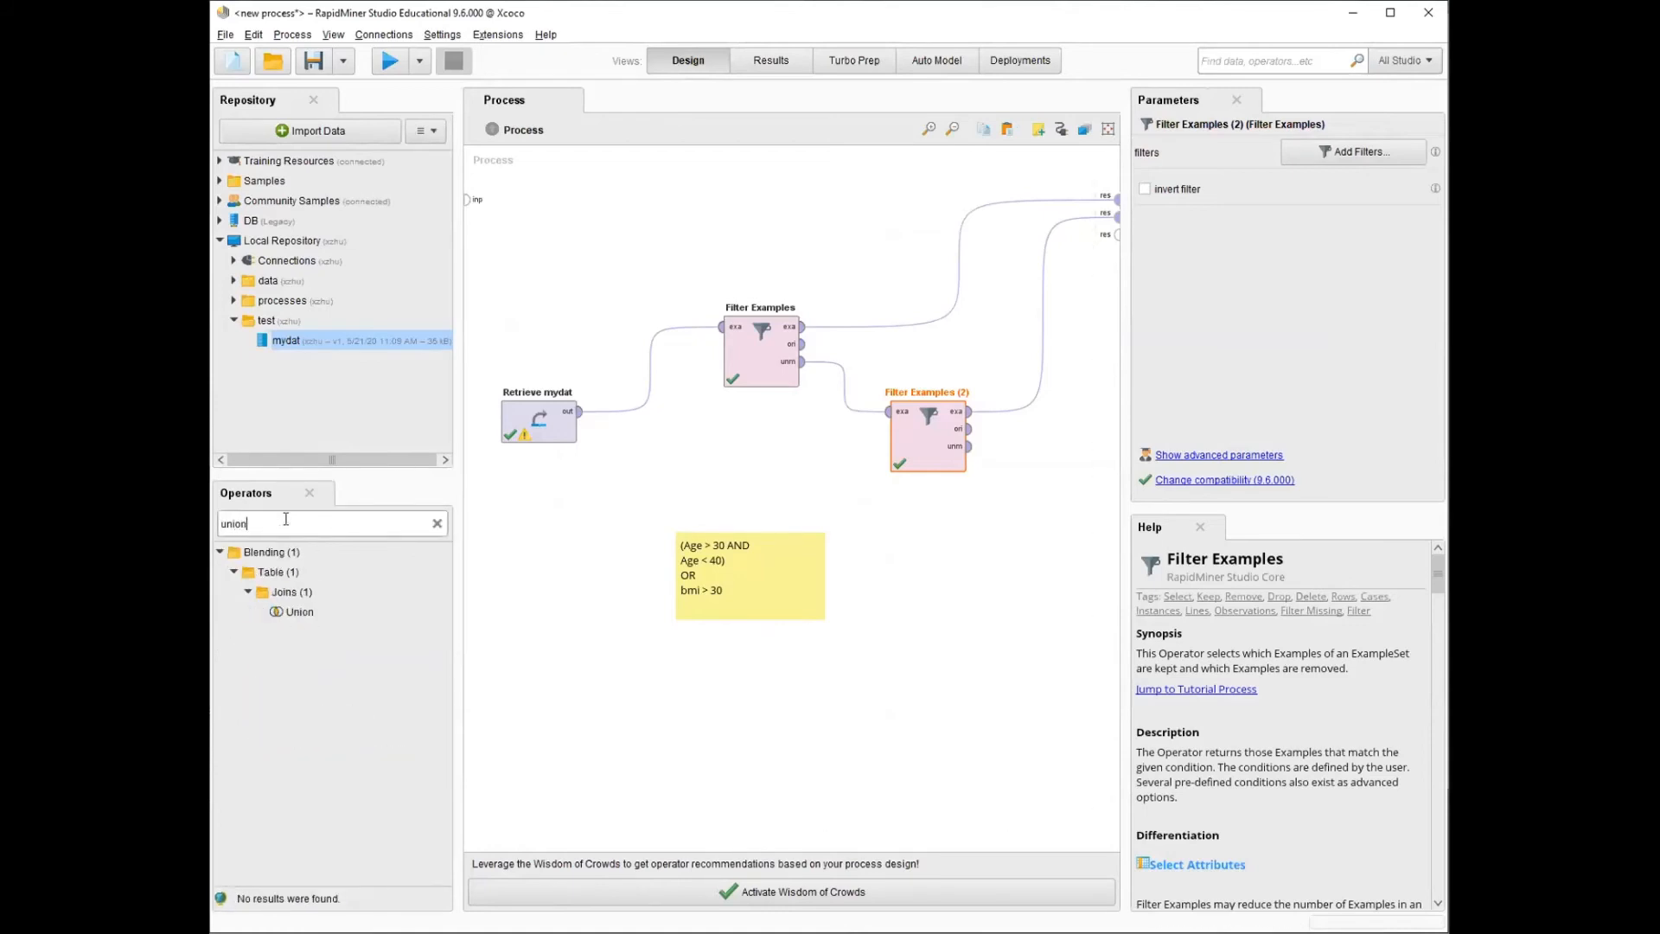
pyautogui.moveTo(298, 611)
pyautogui.moveTo(303, 617); pyautogui.dragTo(1003, 517)
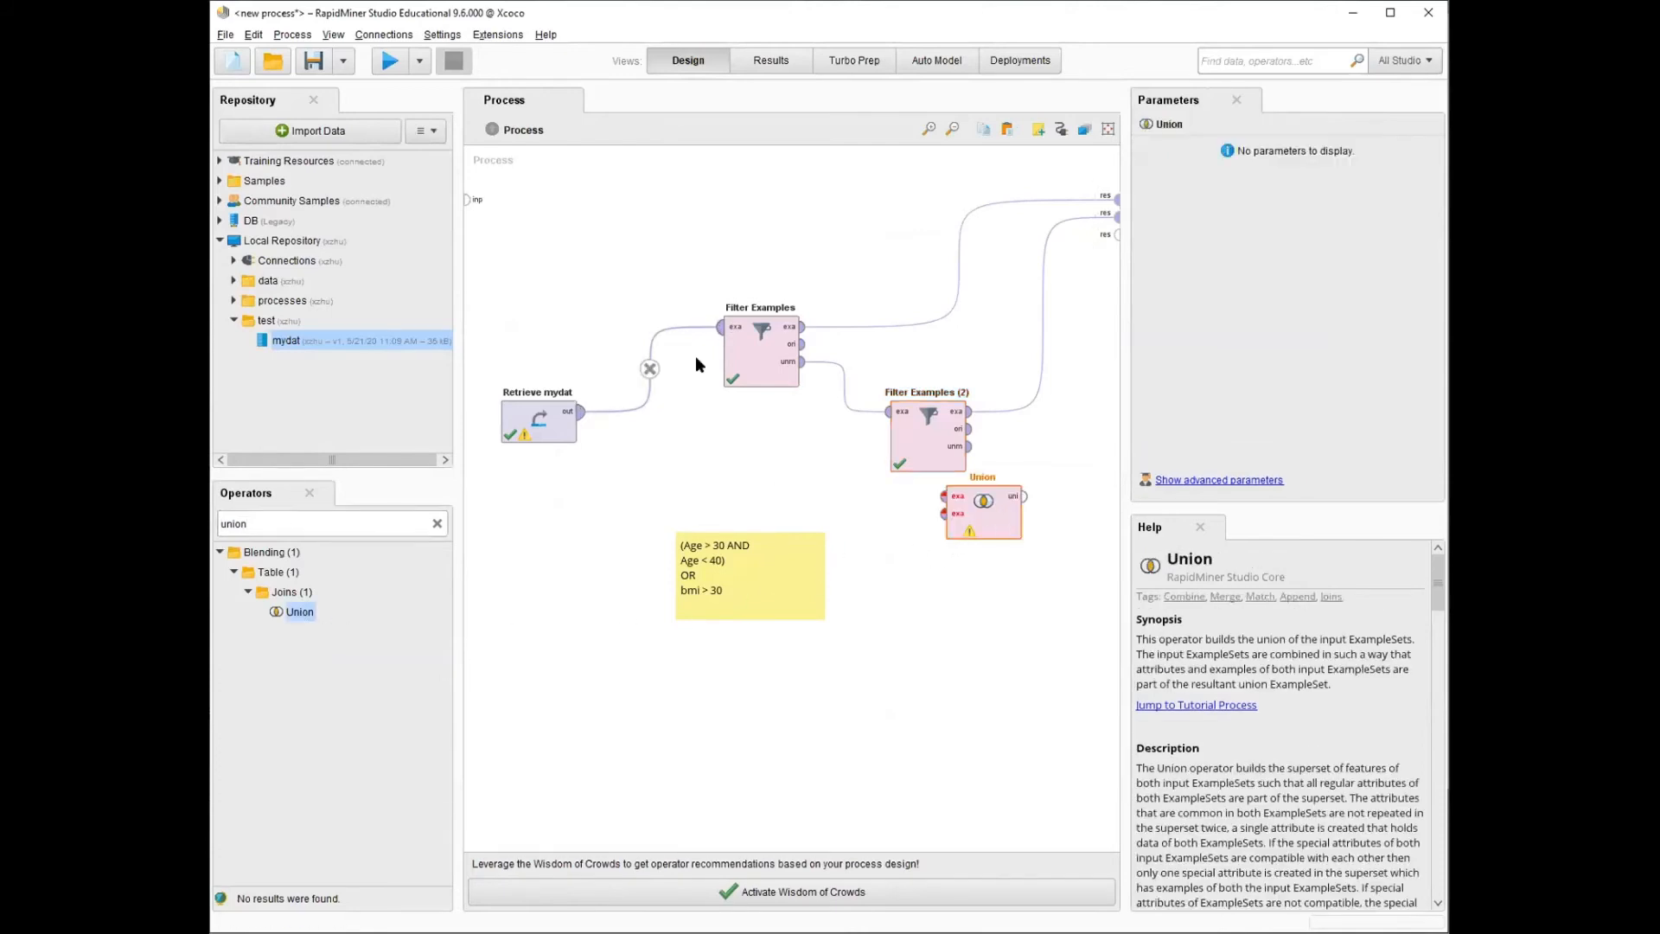
pyautogui.moveTo(753, 359); pyautogui.dragTo(697, 317)
pyautogui.moveTo(912, 451); pyautogui.dragTo(801, 451)
pyautogui.moveTo(969, 515); pyautogui.dragTo(1023, 473)
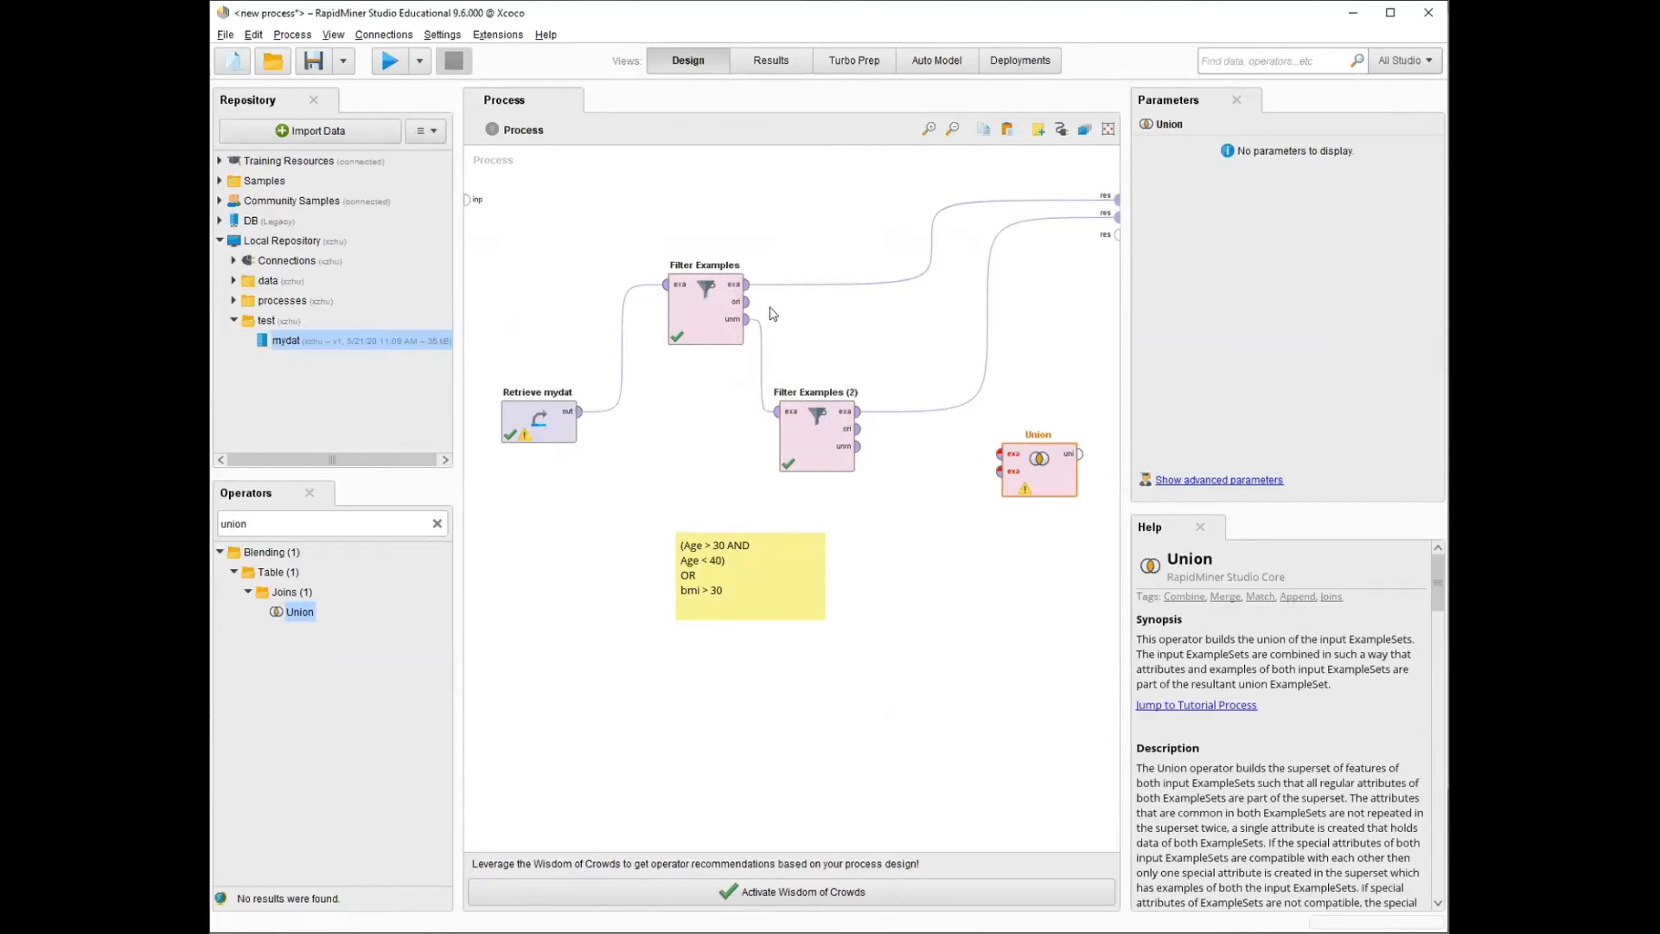
# - Reroute the exa outputs of both Filter Examples operators from the process results to the two Union inputs
pyautogui.moveTo(761, 298)
pyautogui.click(746, 283)
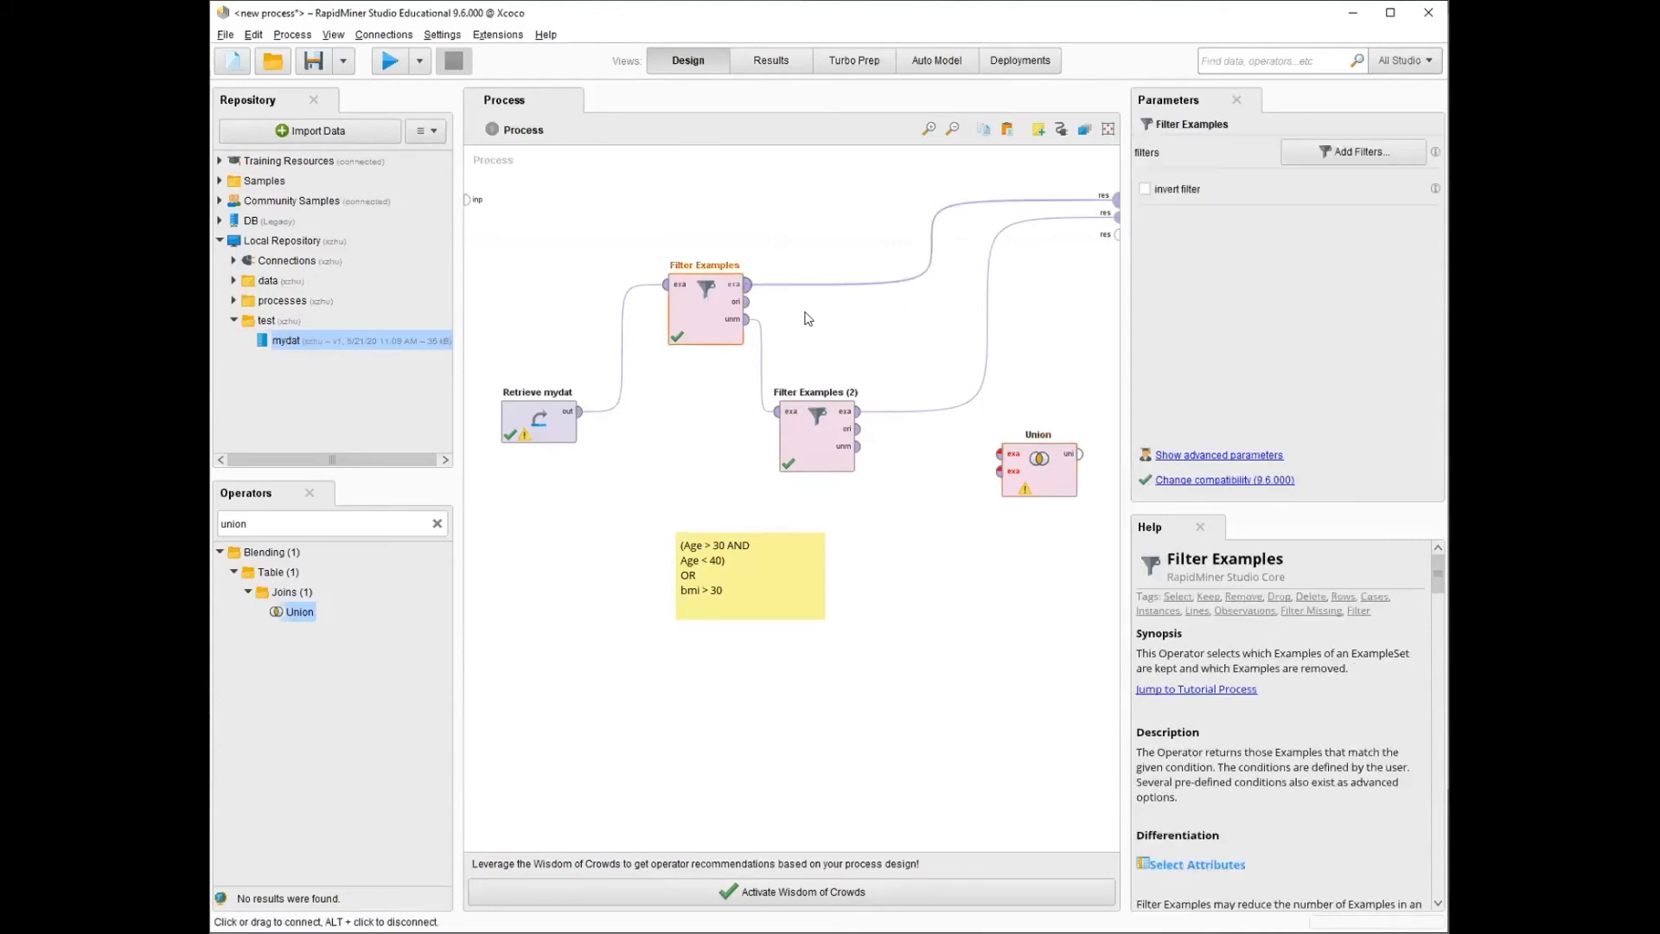
pyautogui.click(998, 454)
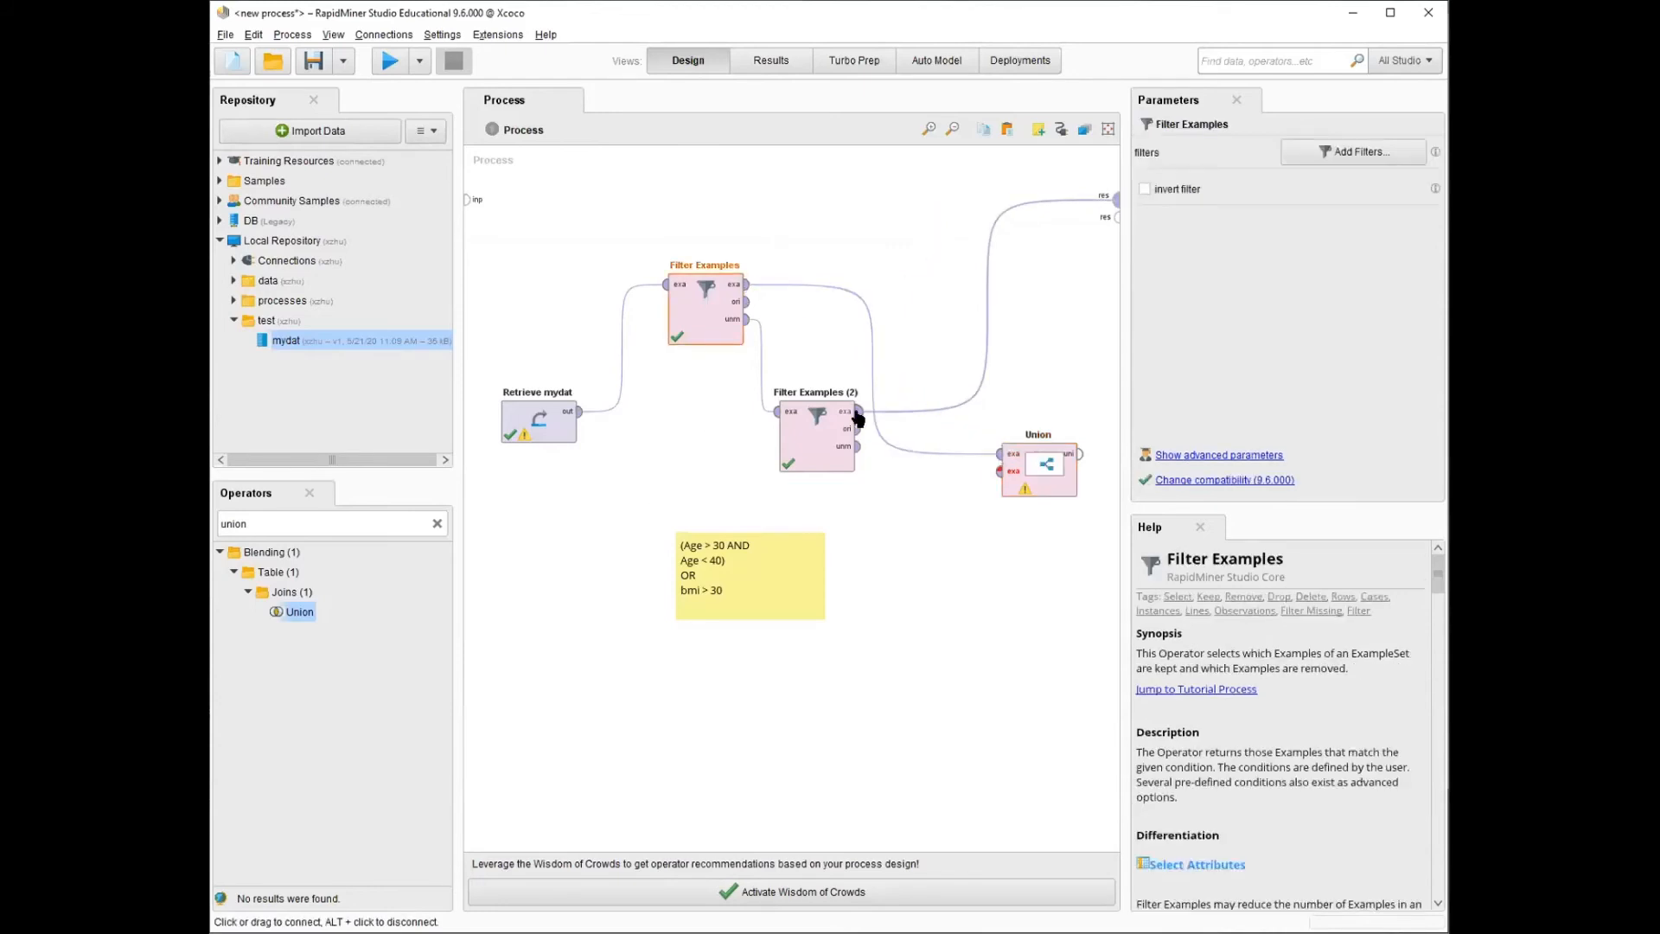
pyautogui.click(858, 418)
pyautogui.click(999, 470)
# - Reposition Filter Examples (2) below the first filter and Union near the process result, and connect Union's output to the first result port
pyautogui.moveTo(831, 440); pyautogui.dragTo(776, 483)
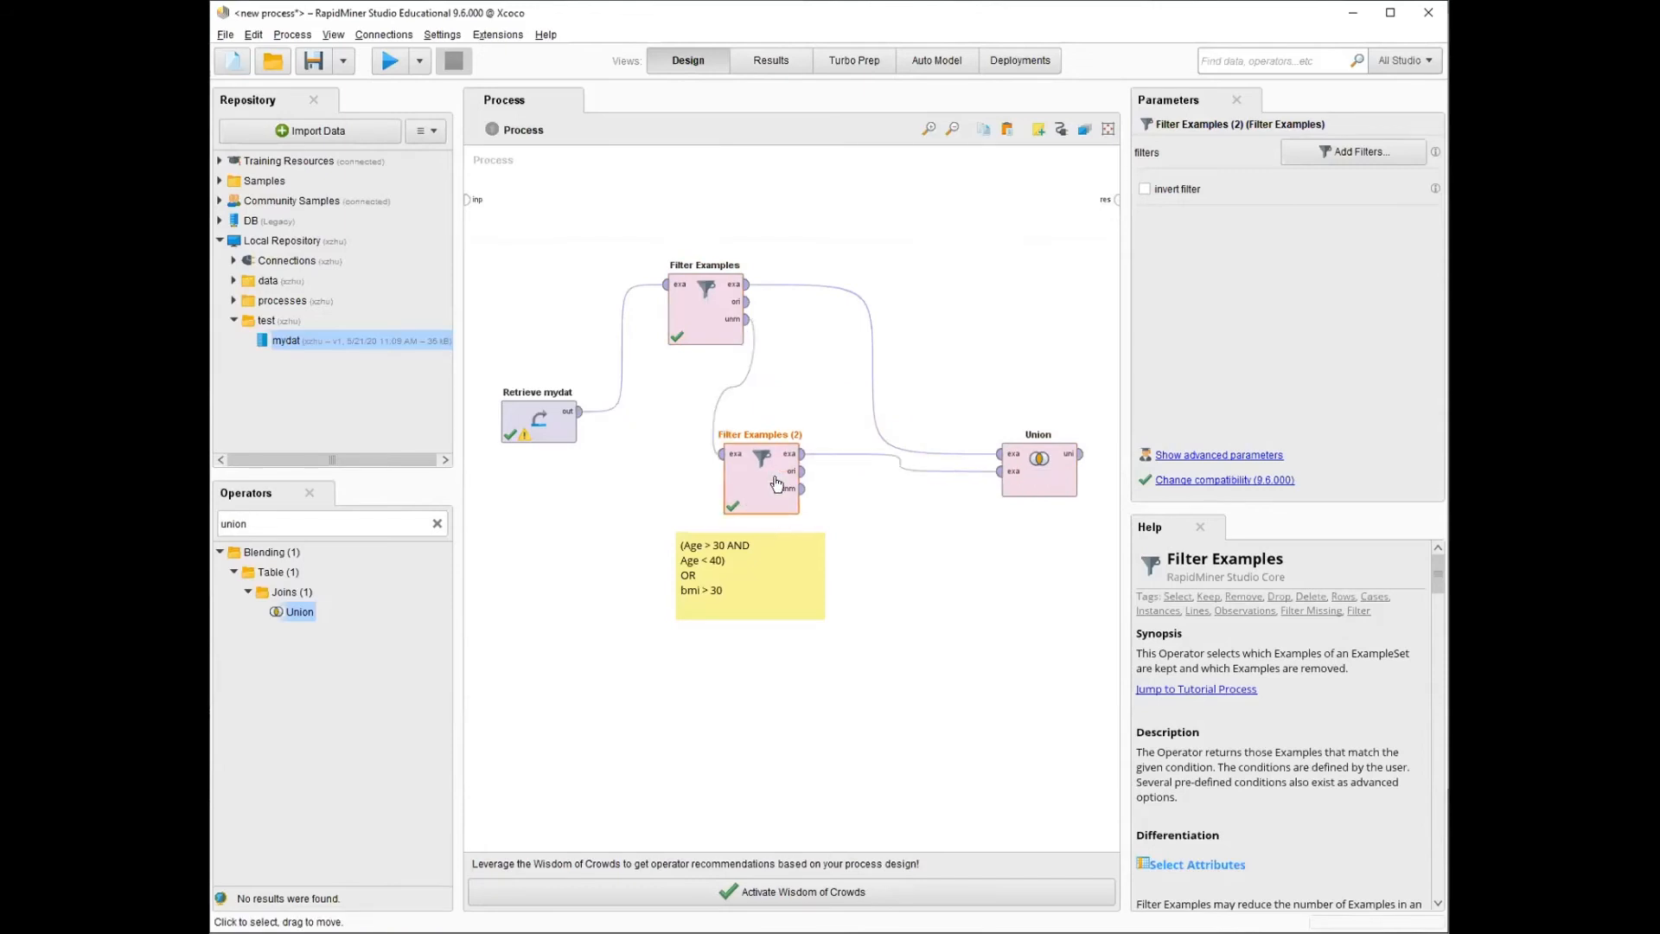
pyautogui.moveTo(1037, 480); pyautogui.dragTo(926, 266)
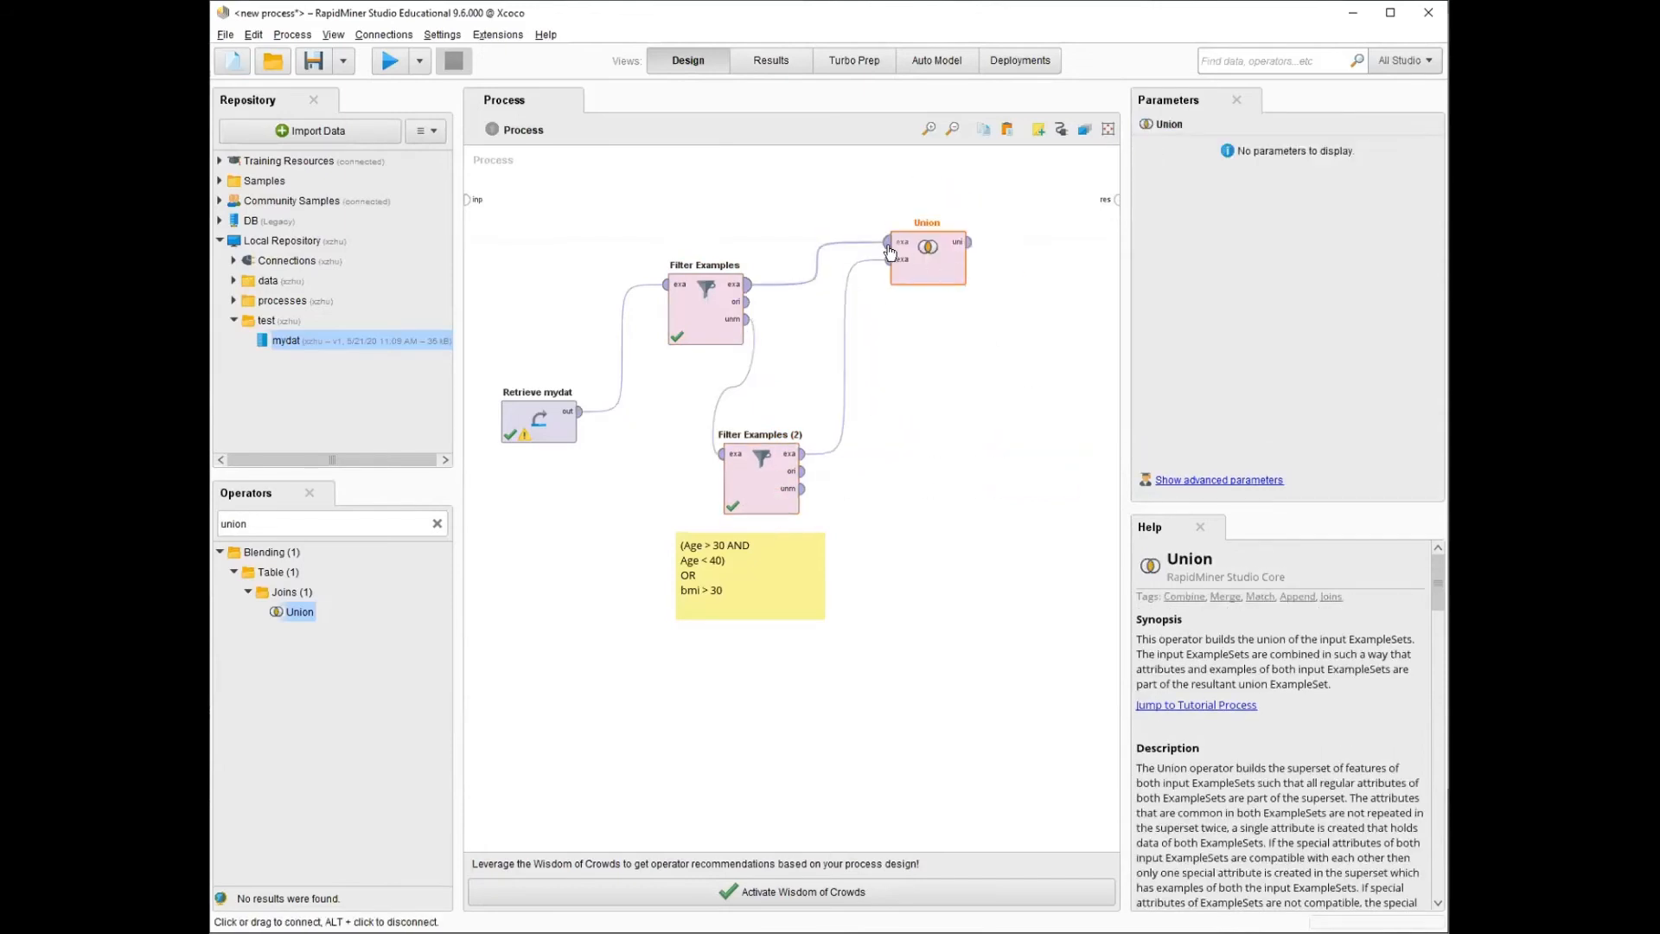
pyautogui.click(968, 242)
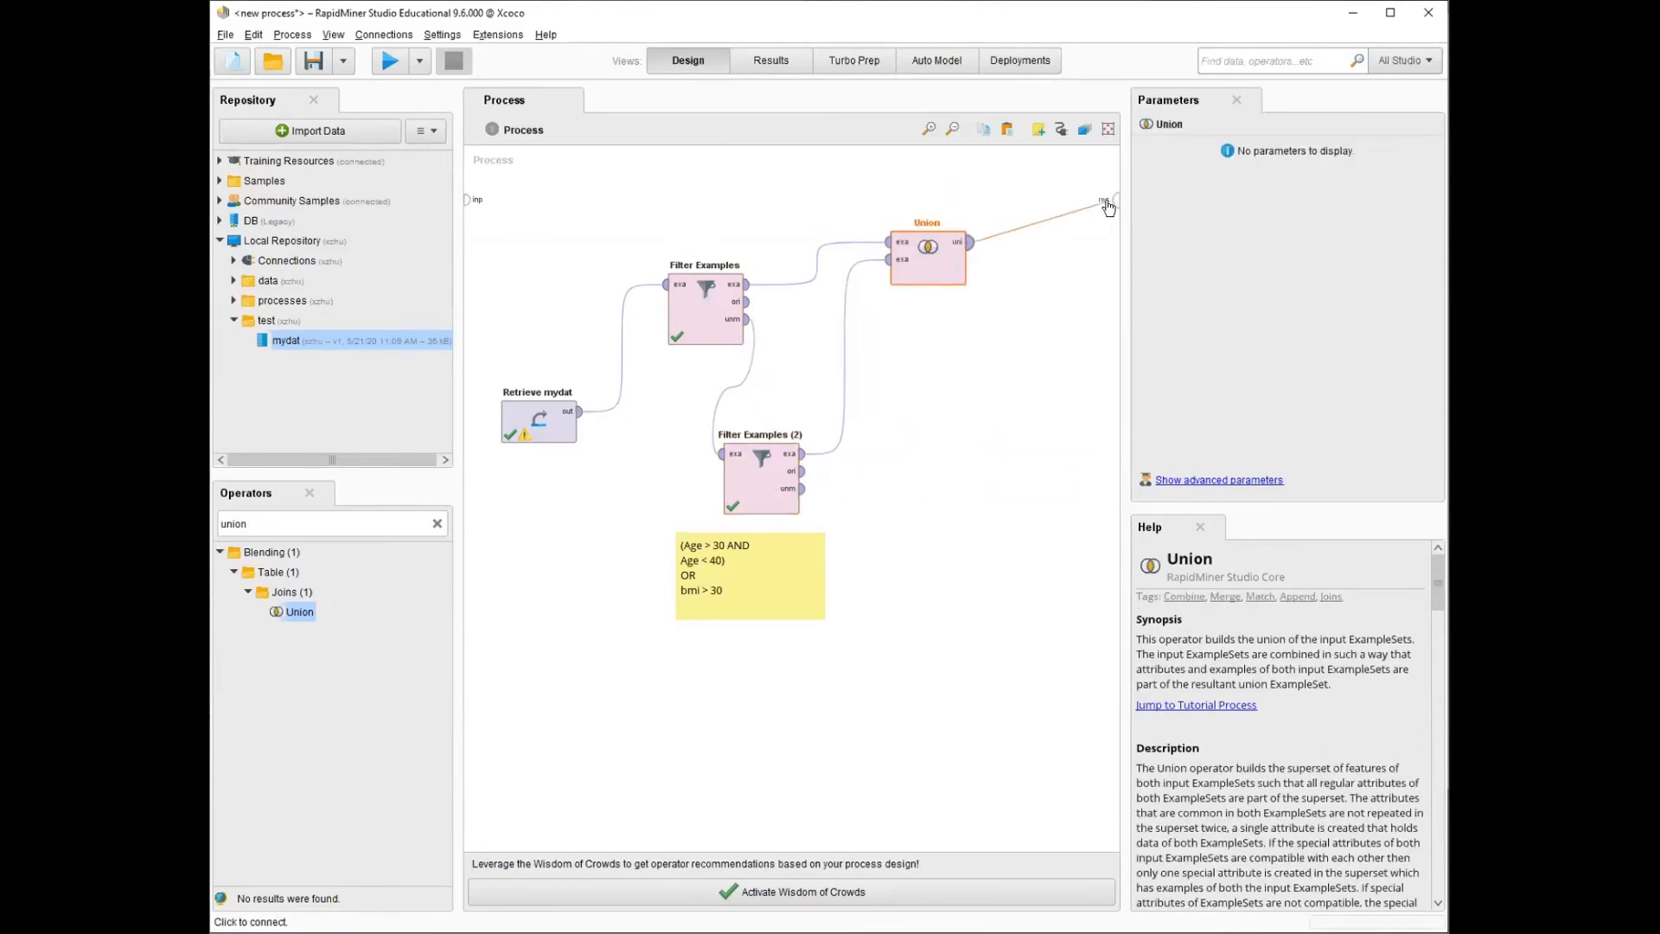
pyautogui.click(1107, 206)
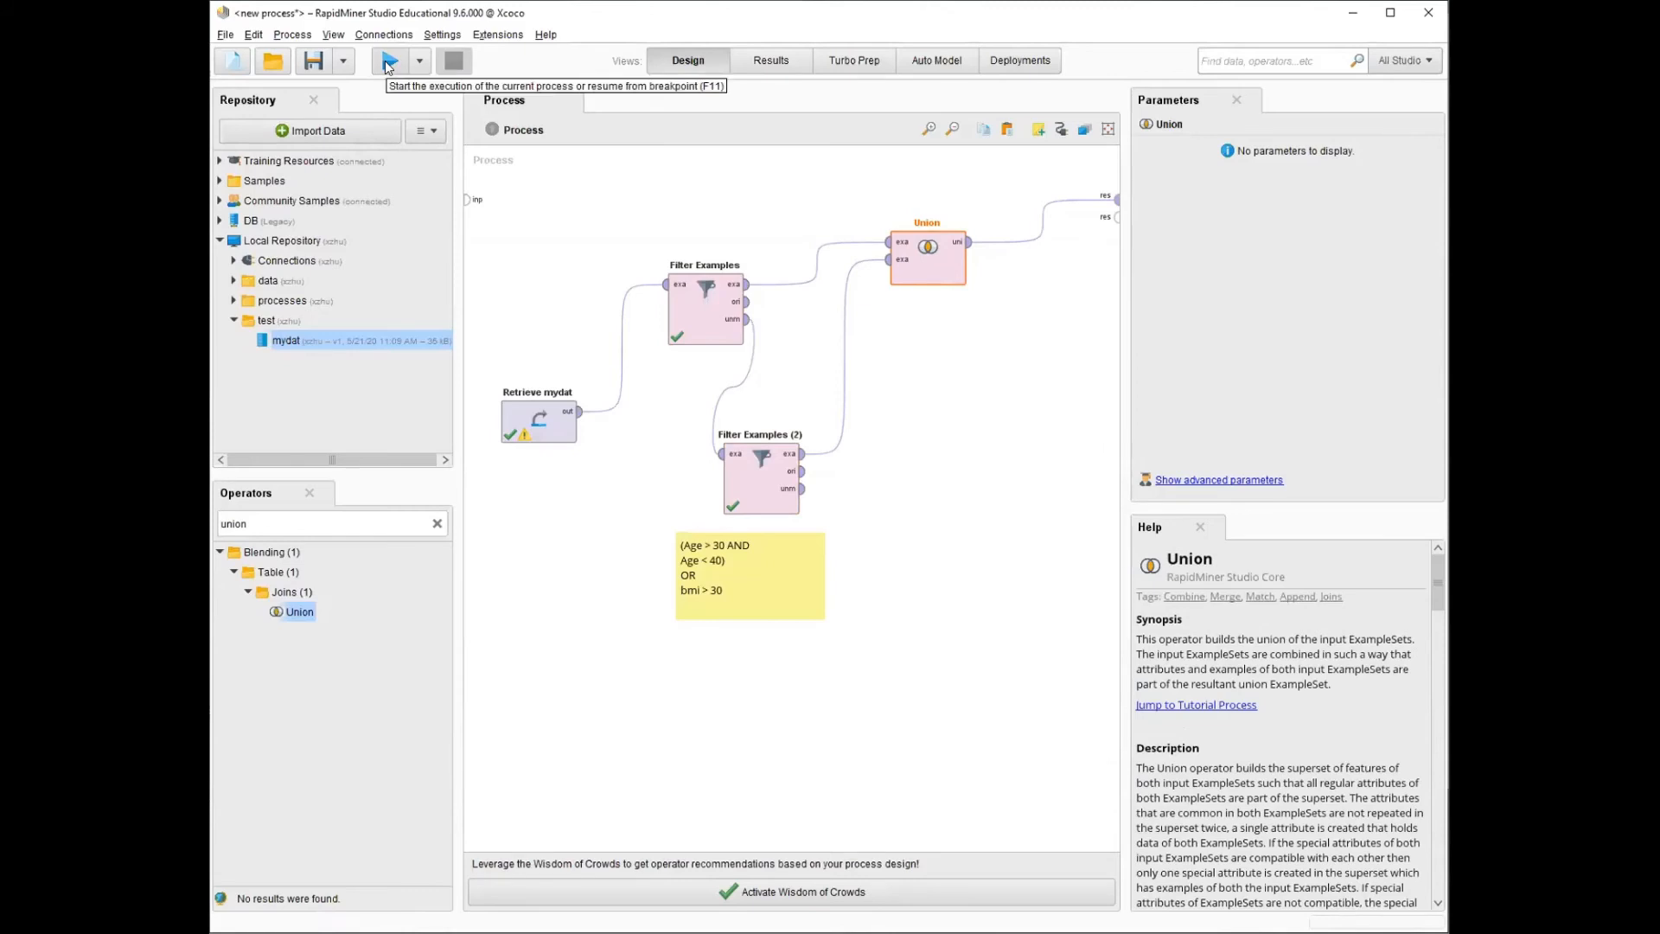
# - Run the process and sort the Union result by ascending age
pyautogui.click(389, 62)
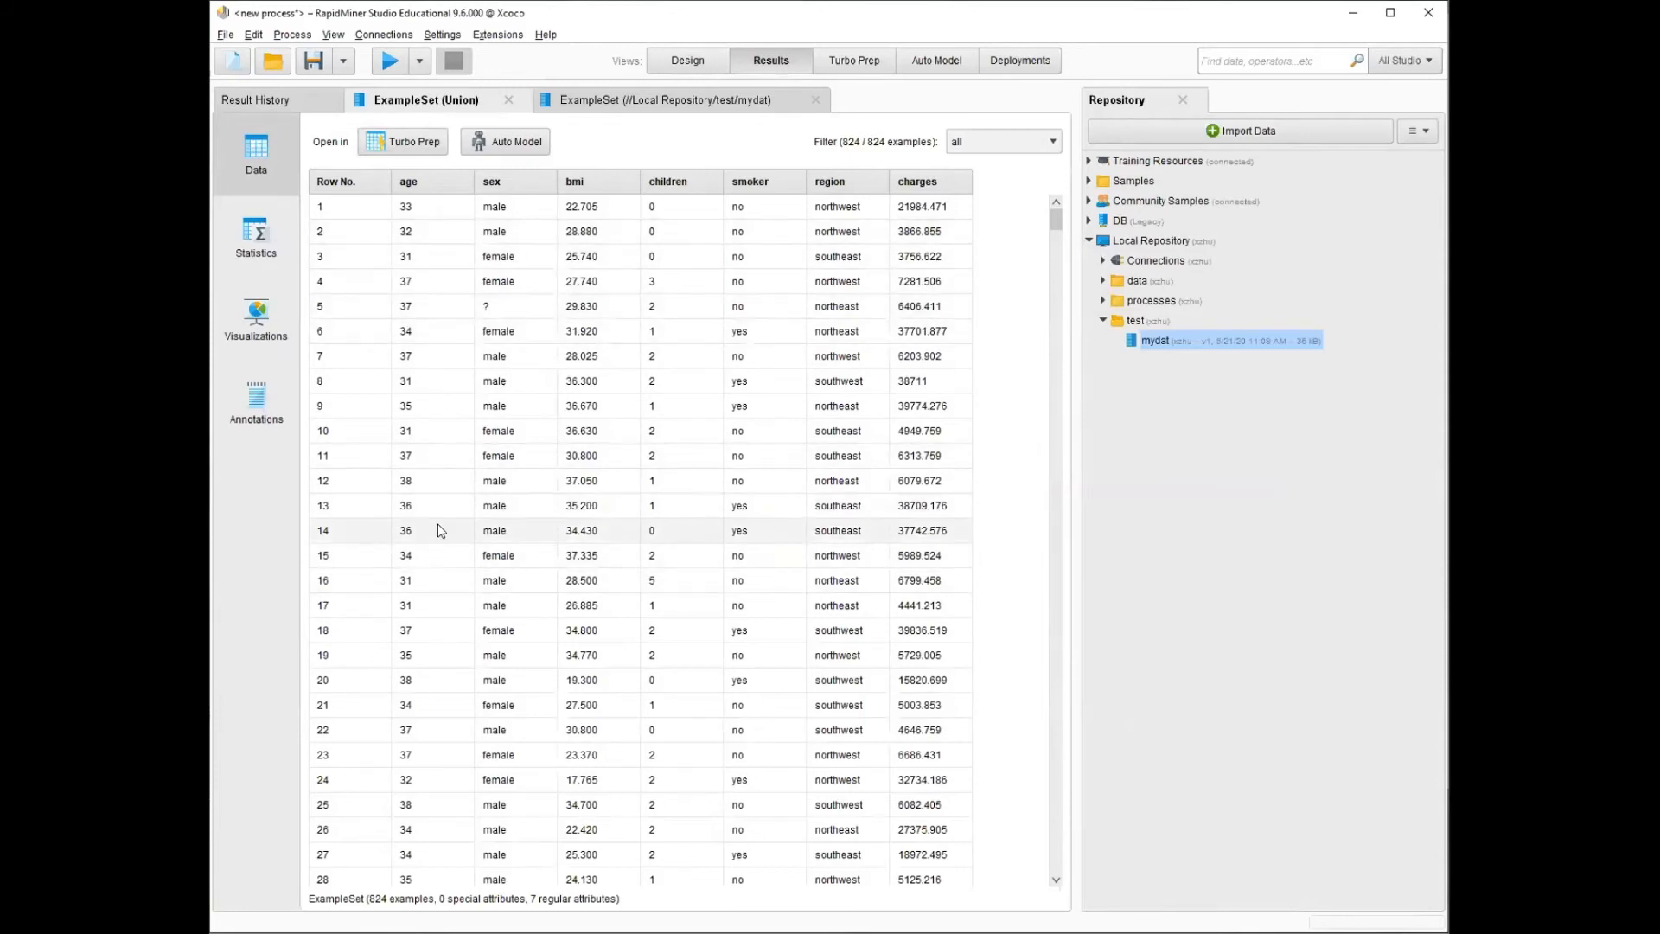
pyautogui.click(432, 186)
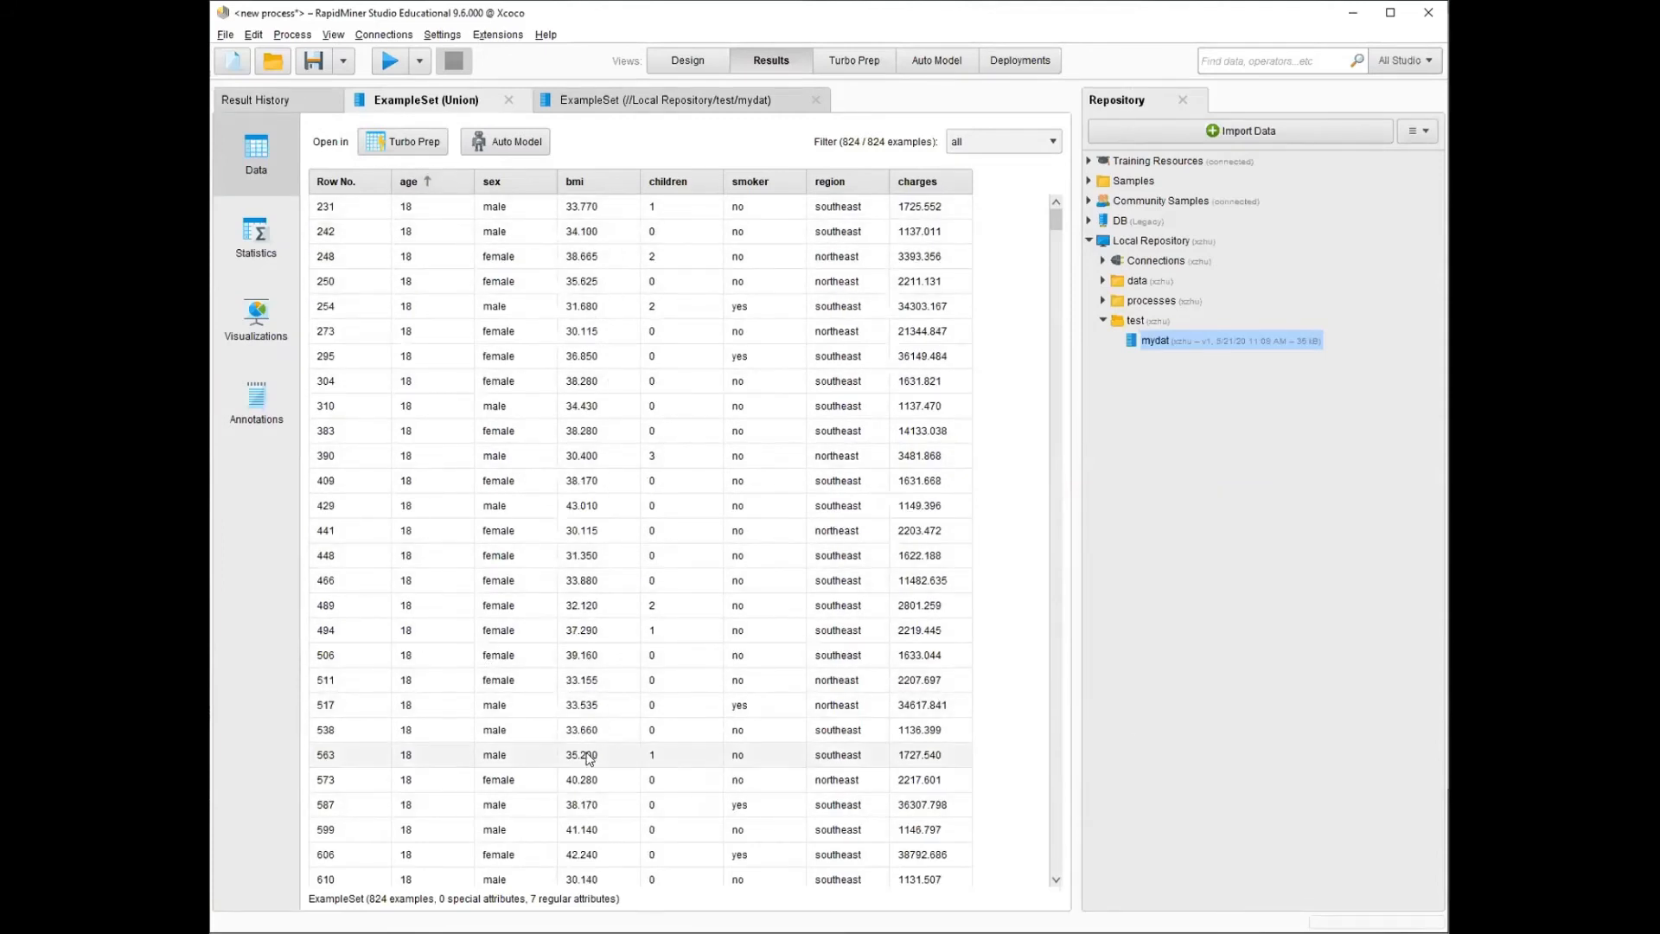
# - In the process design, move Filter Examples (2) up and right of its current spot and place the condition note directly beneath it
pyautogui.click(688, 61)
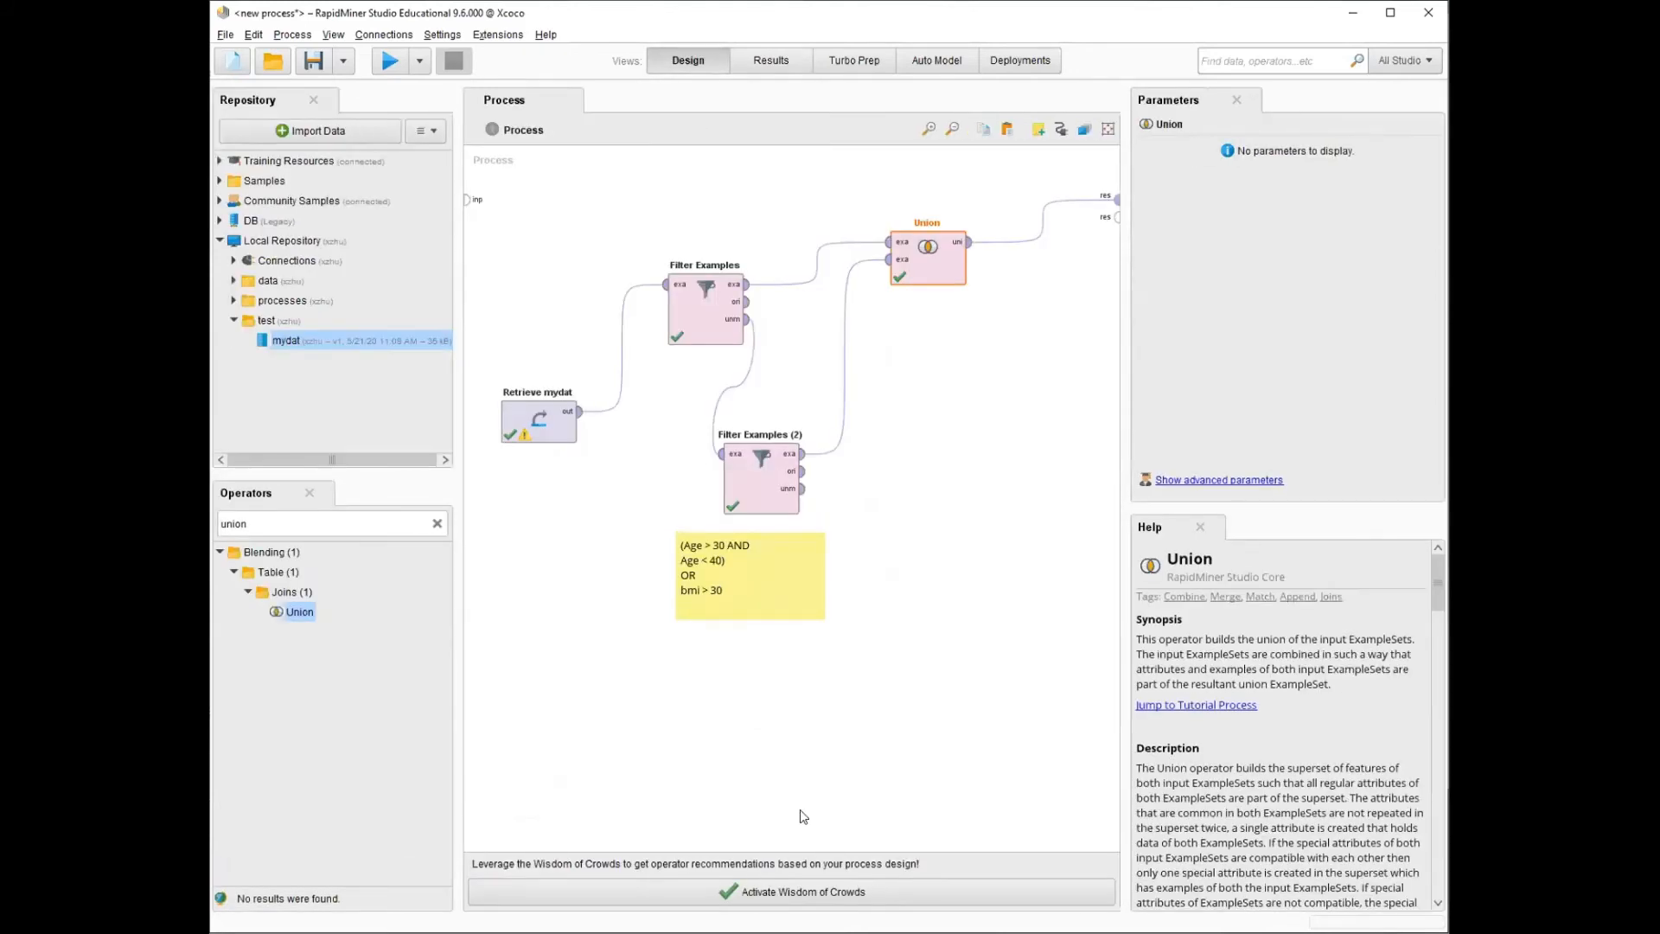
pyautogui.moveTo(762, 610); pyautogui.dragTo(809, 627)
pyautogui.moveTo(767, 493); pyautogui.dragTo(821, 450)
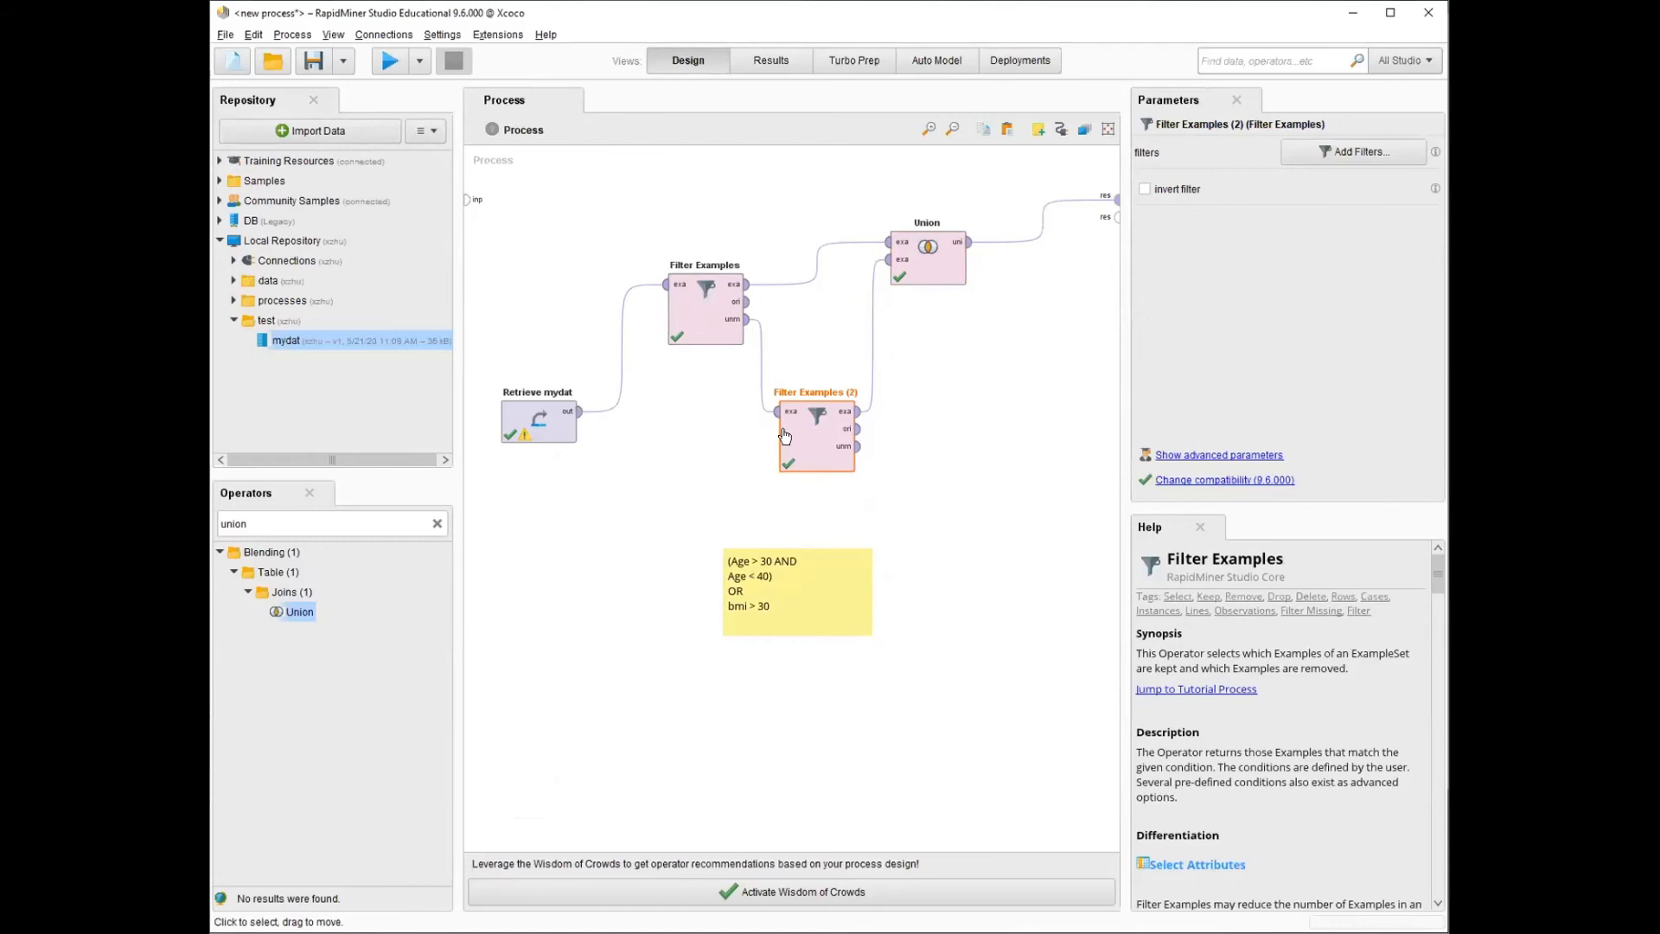
pyautogui.moveTo(793, 594); pyautogui.dragTo(811, 546)
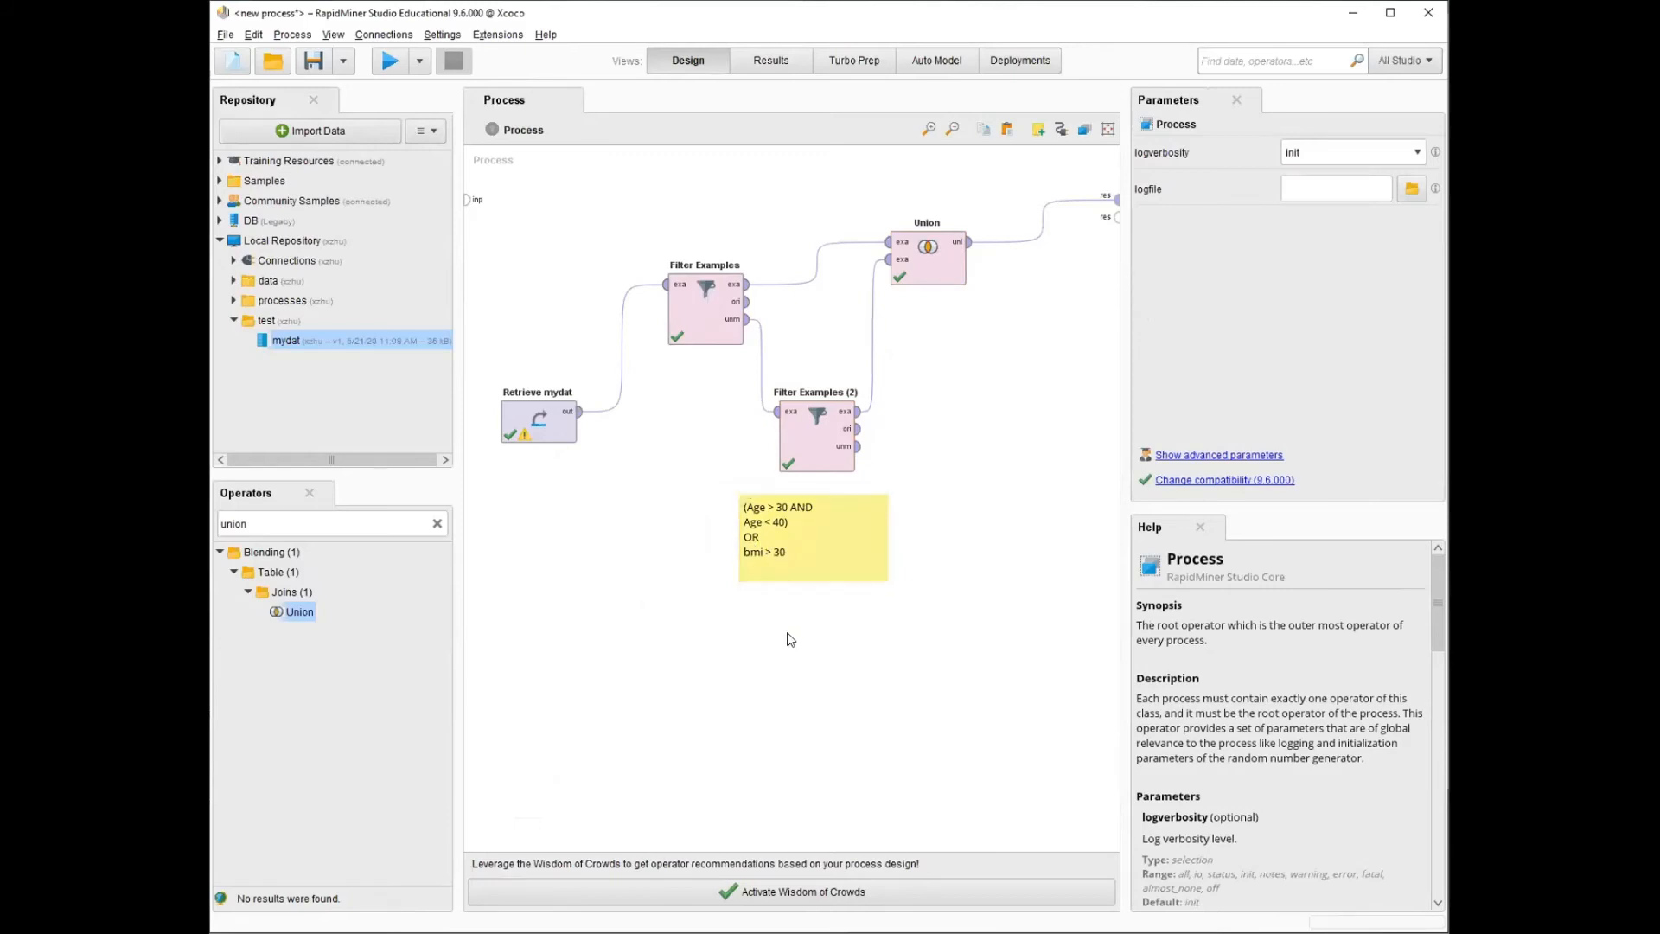
# - Add a second, left-aligned note below the first one reading "bmi > 30 AND (age > 60 OR age < 20)", with AND on its own line
pyautogui.rightClick(748, 641)
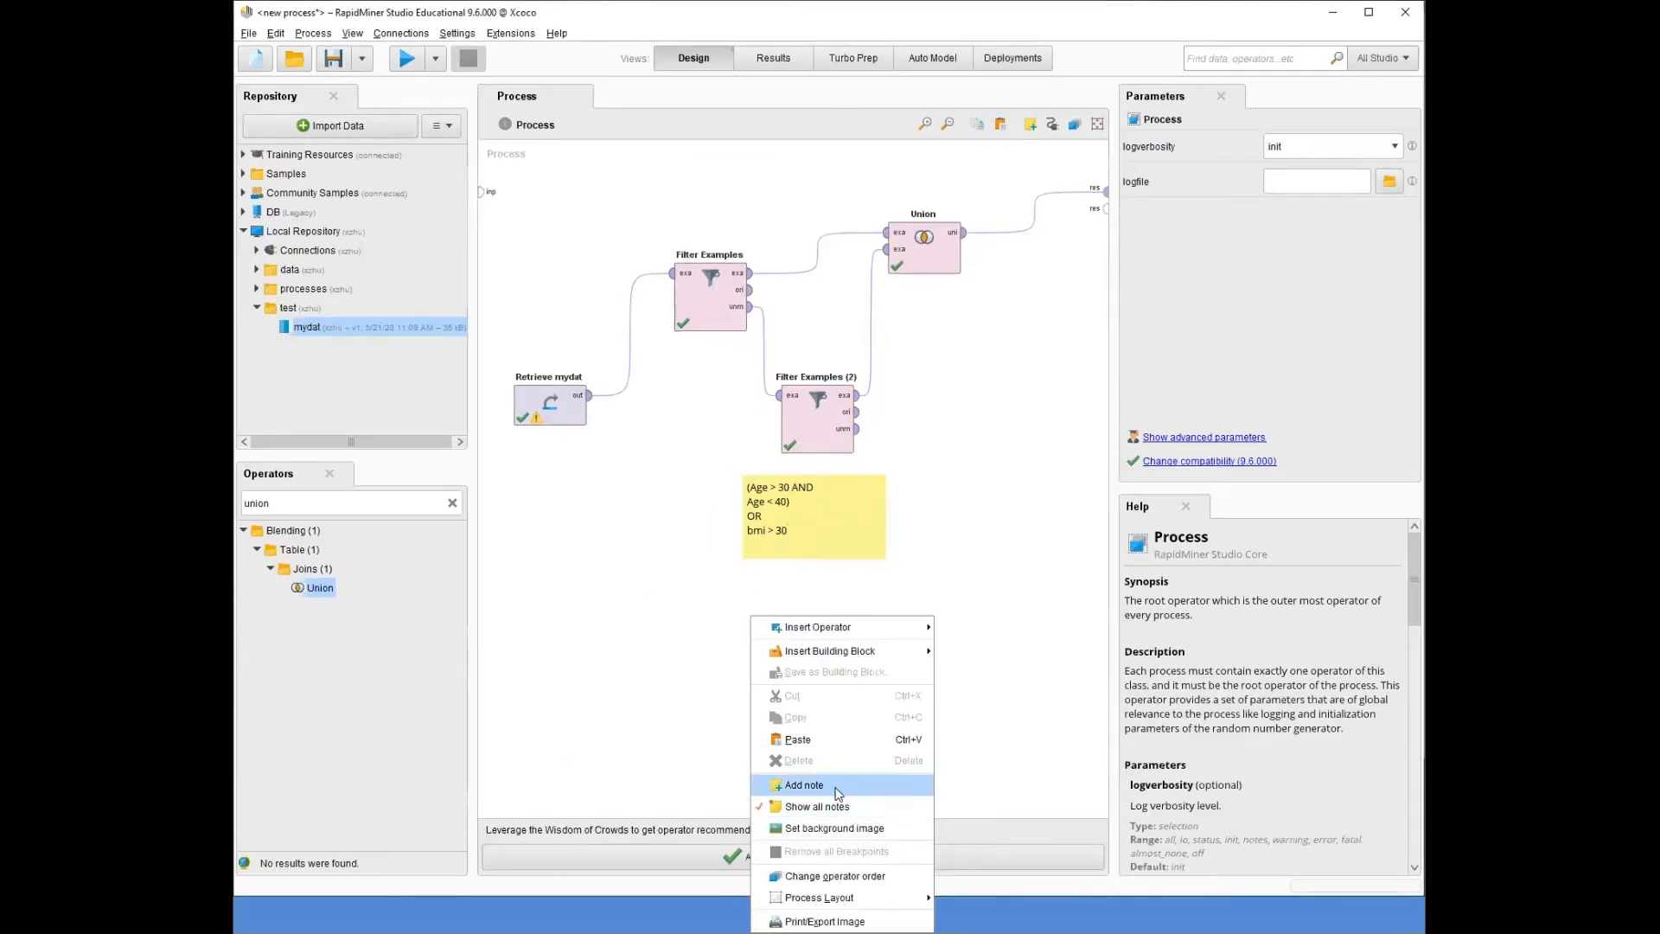
pyautogui.click(836, 786)
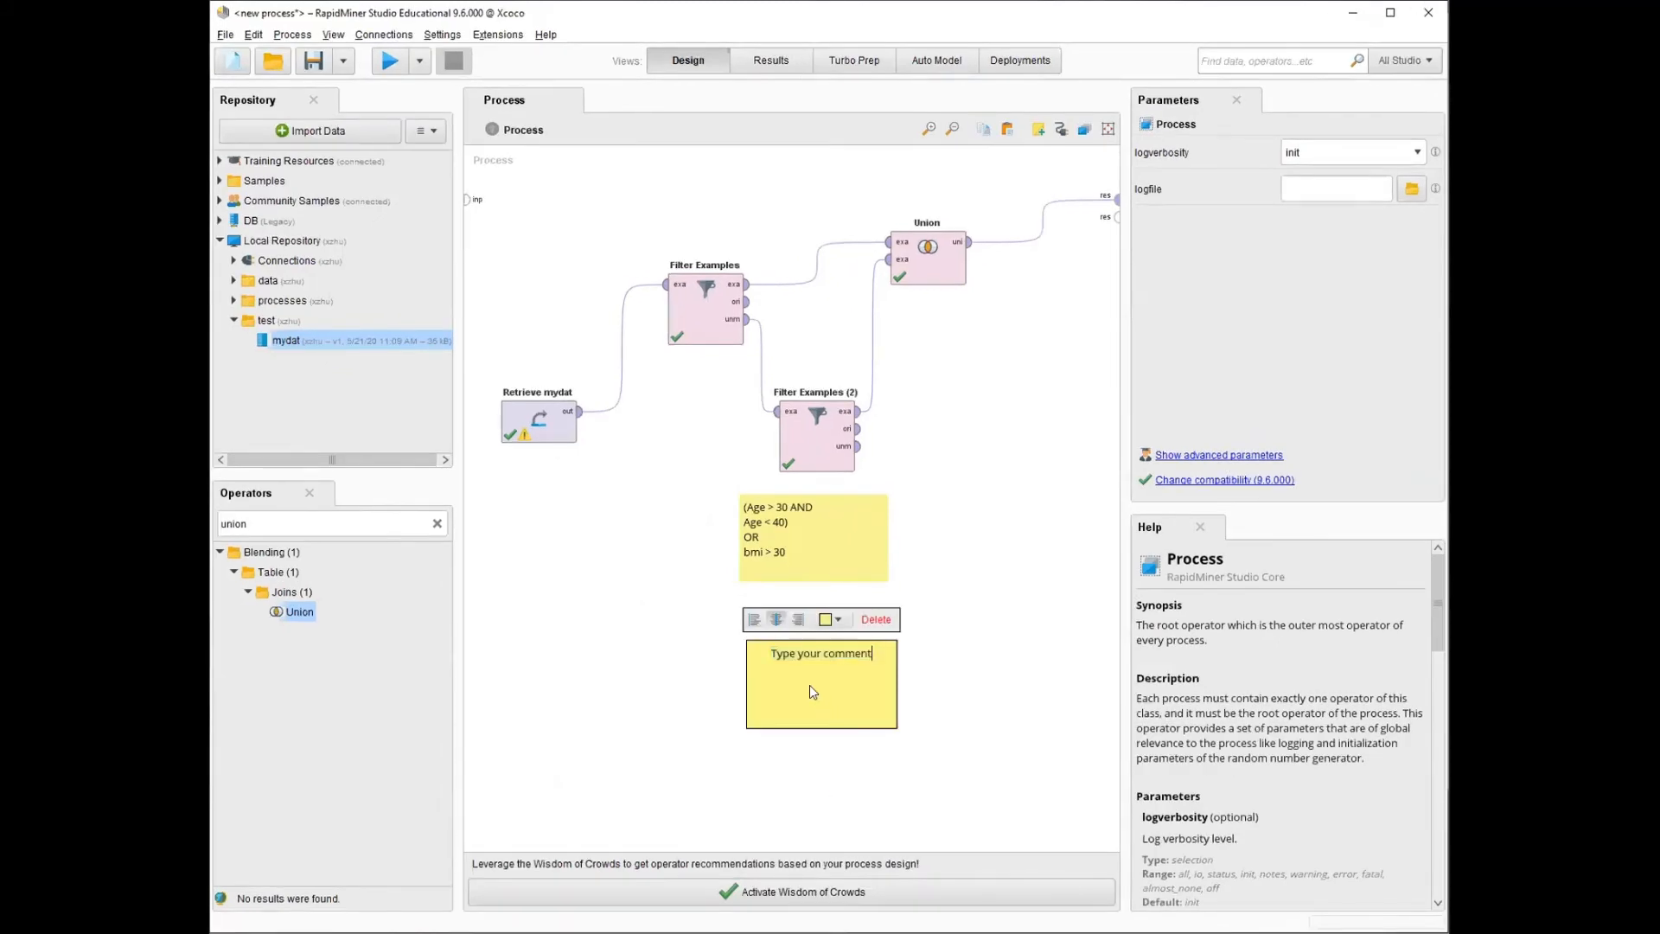
pyautogui.doubleClick(837, 653)
pyautogui.click(754, 619)
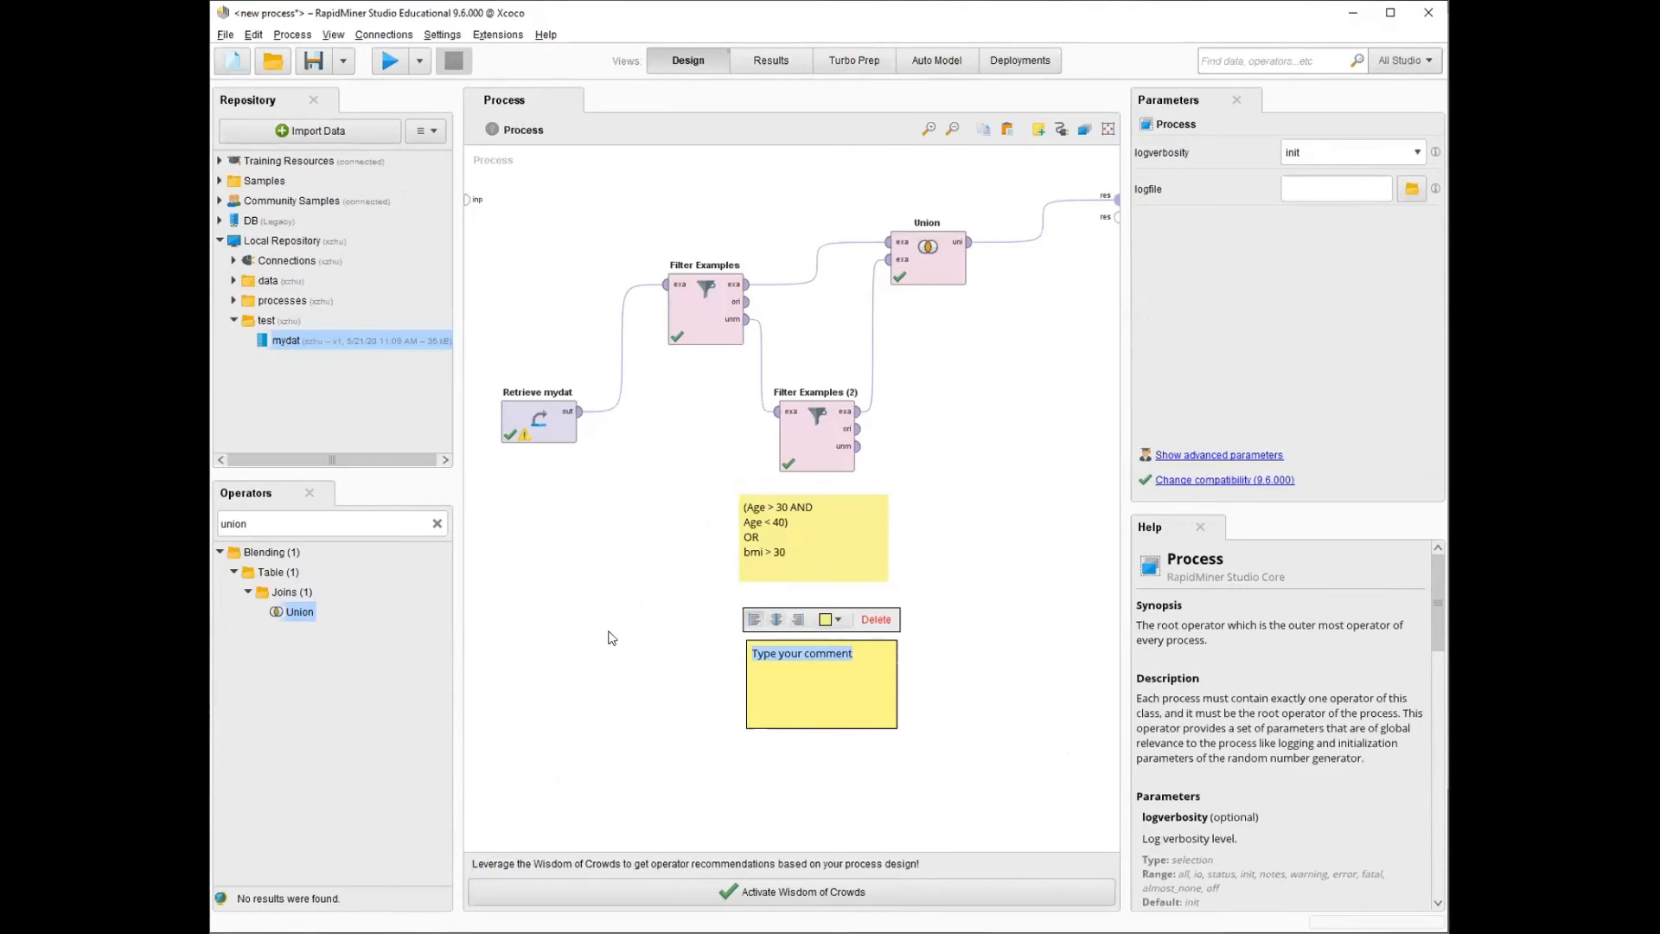
pyautogui.write('b')
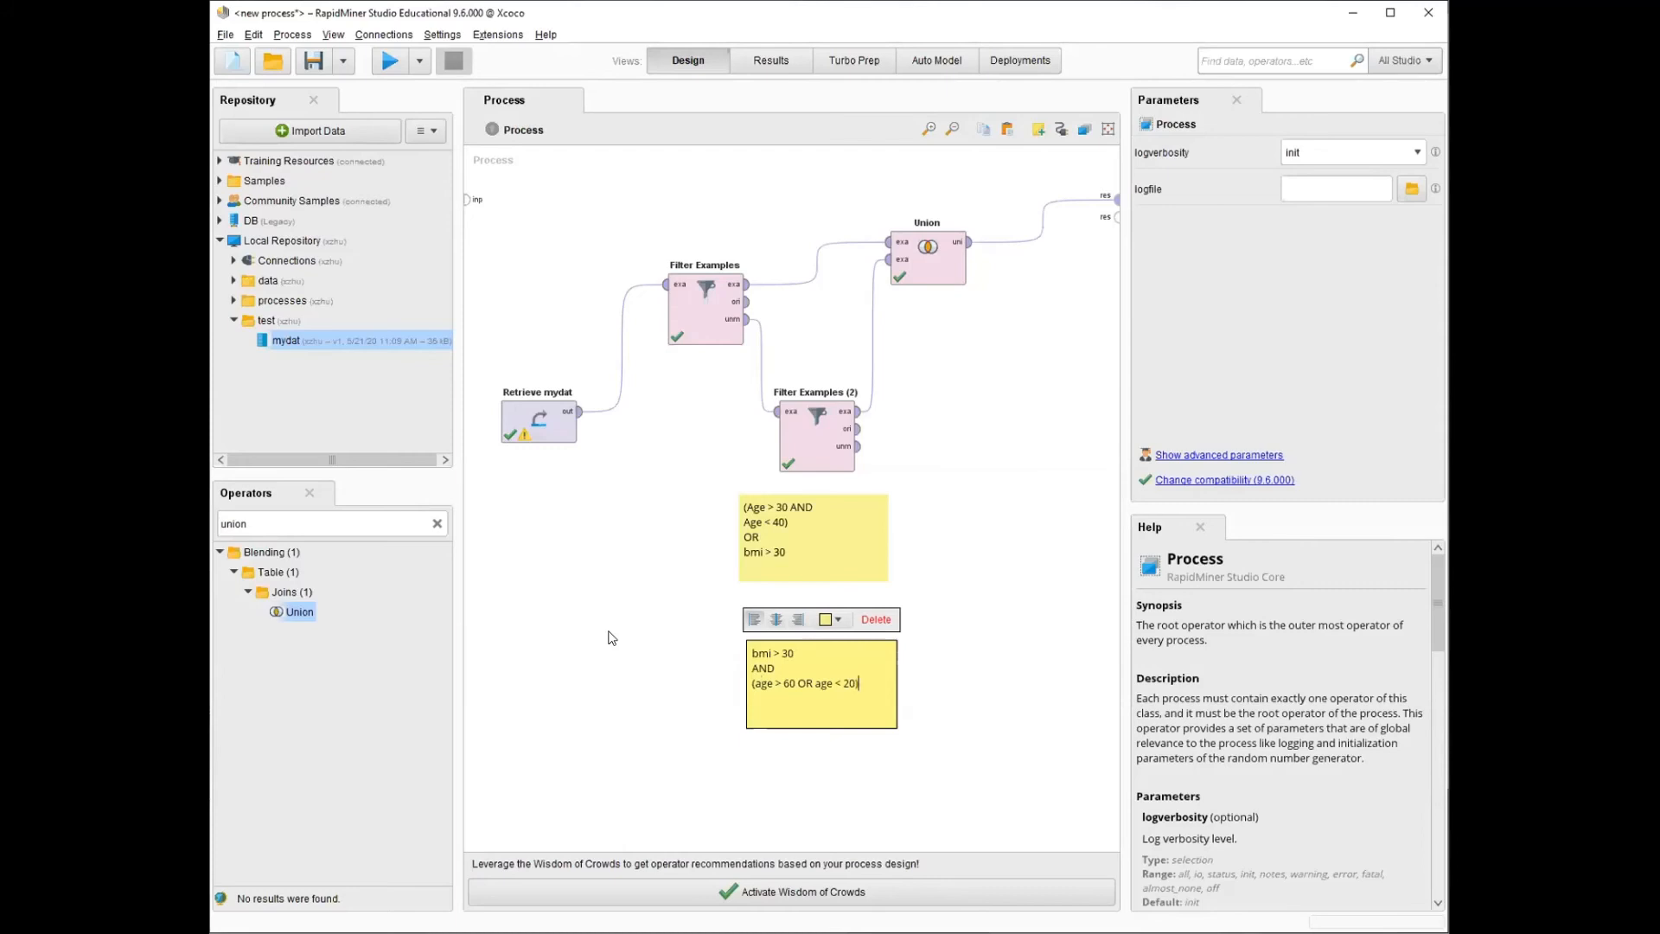
# - Move Retrieve mydat, both Filter Examples operators and Union higher in the process, aligning Union with the first filter
pyautogui.click(609, 632)
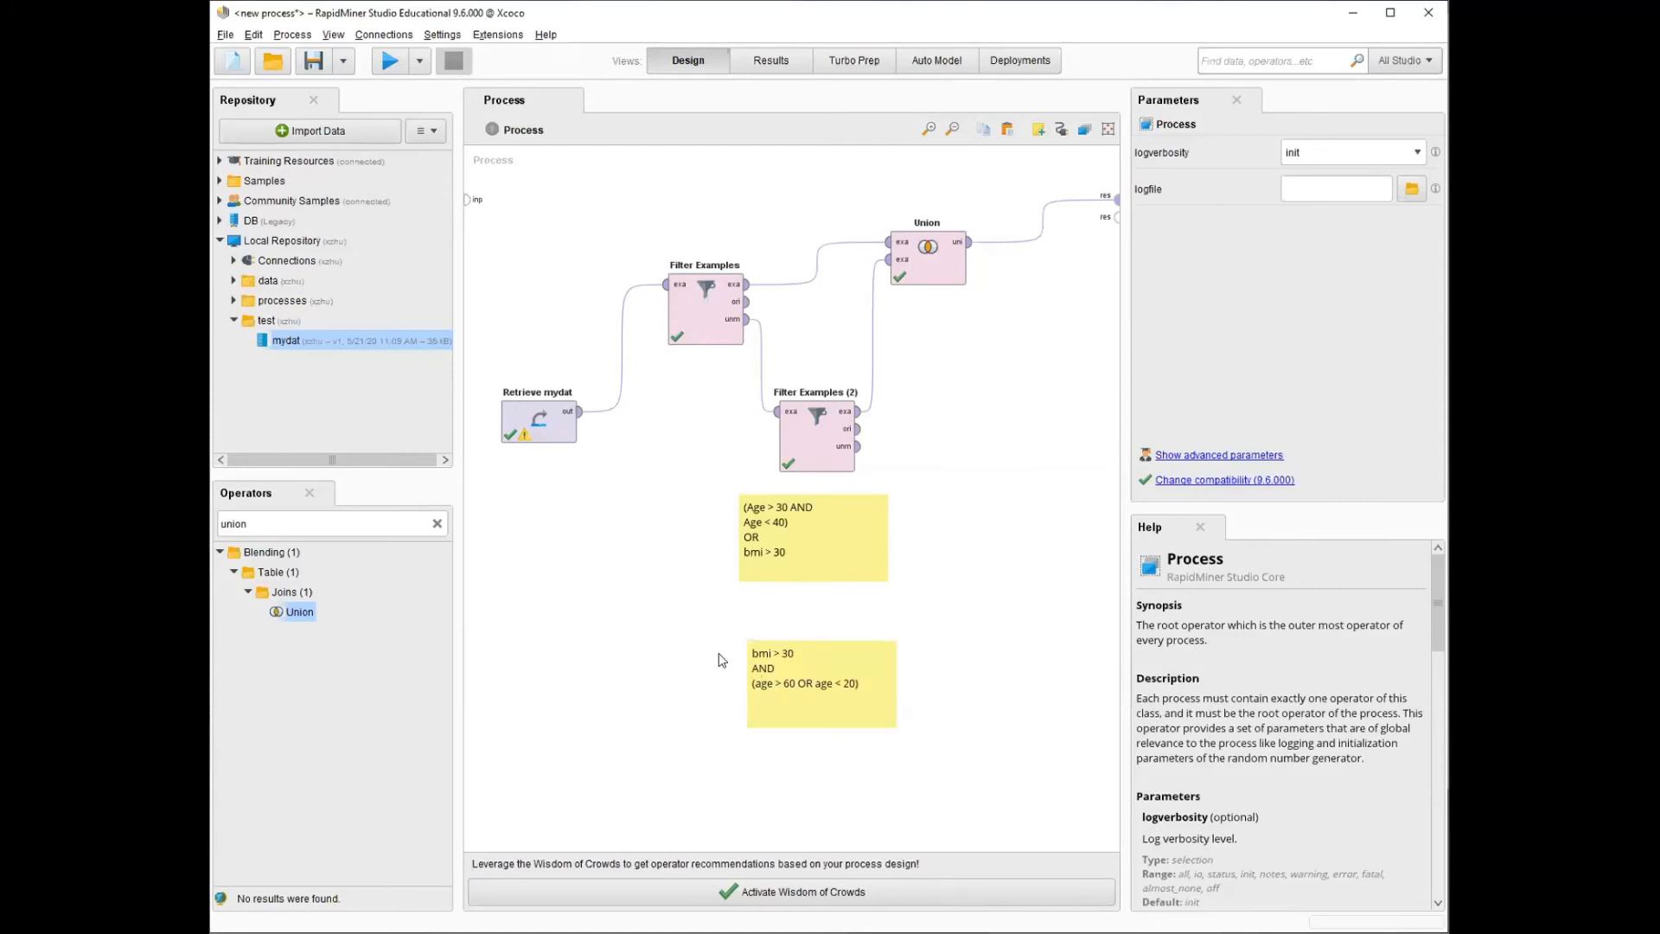
pyautogui.moveTo(820, 710); pyautogui.dragTo(810, 678)
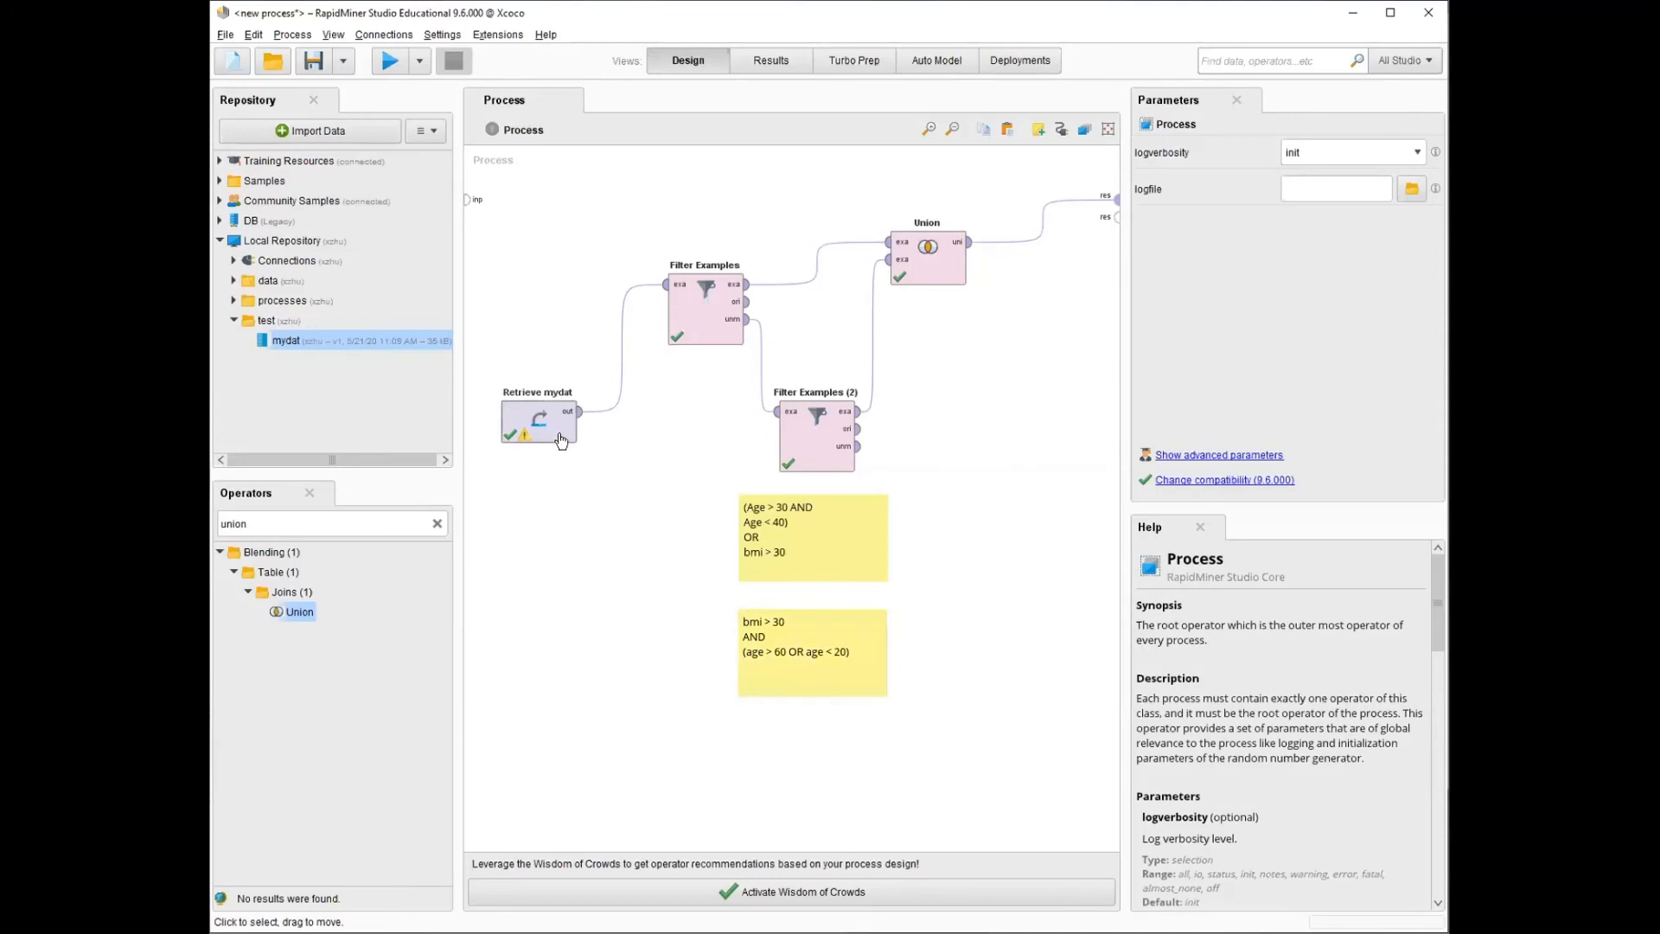
pyautogui.moveTo(540, 426); pyautogui.dragTo(541, 256)
pyautogui.moveTo(677, 334); pyautogui.dragTo(678, 249)
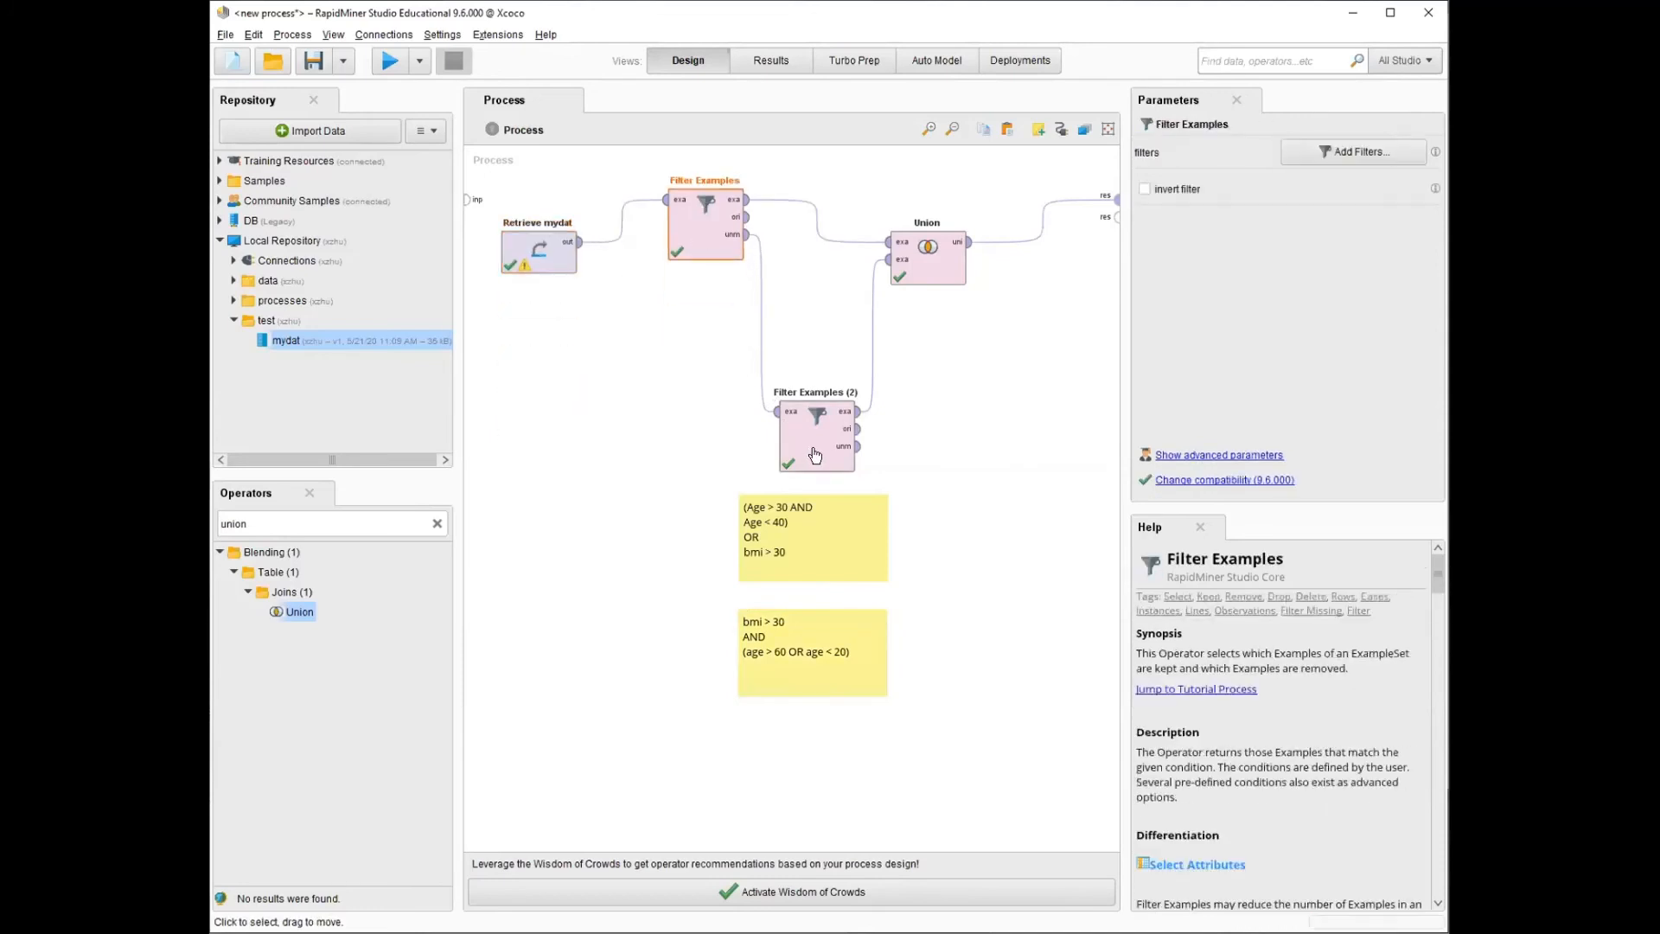
pyautogui.moveTo(800, 432); pyautogui.dragTo(800, 304)
pyautogui.moveTo(941, 279); pyautogui.dragTo(941, 237)
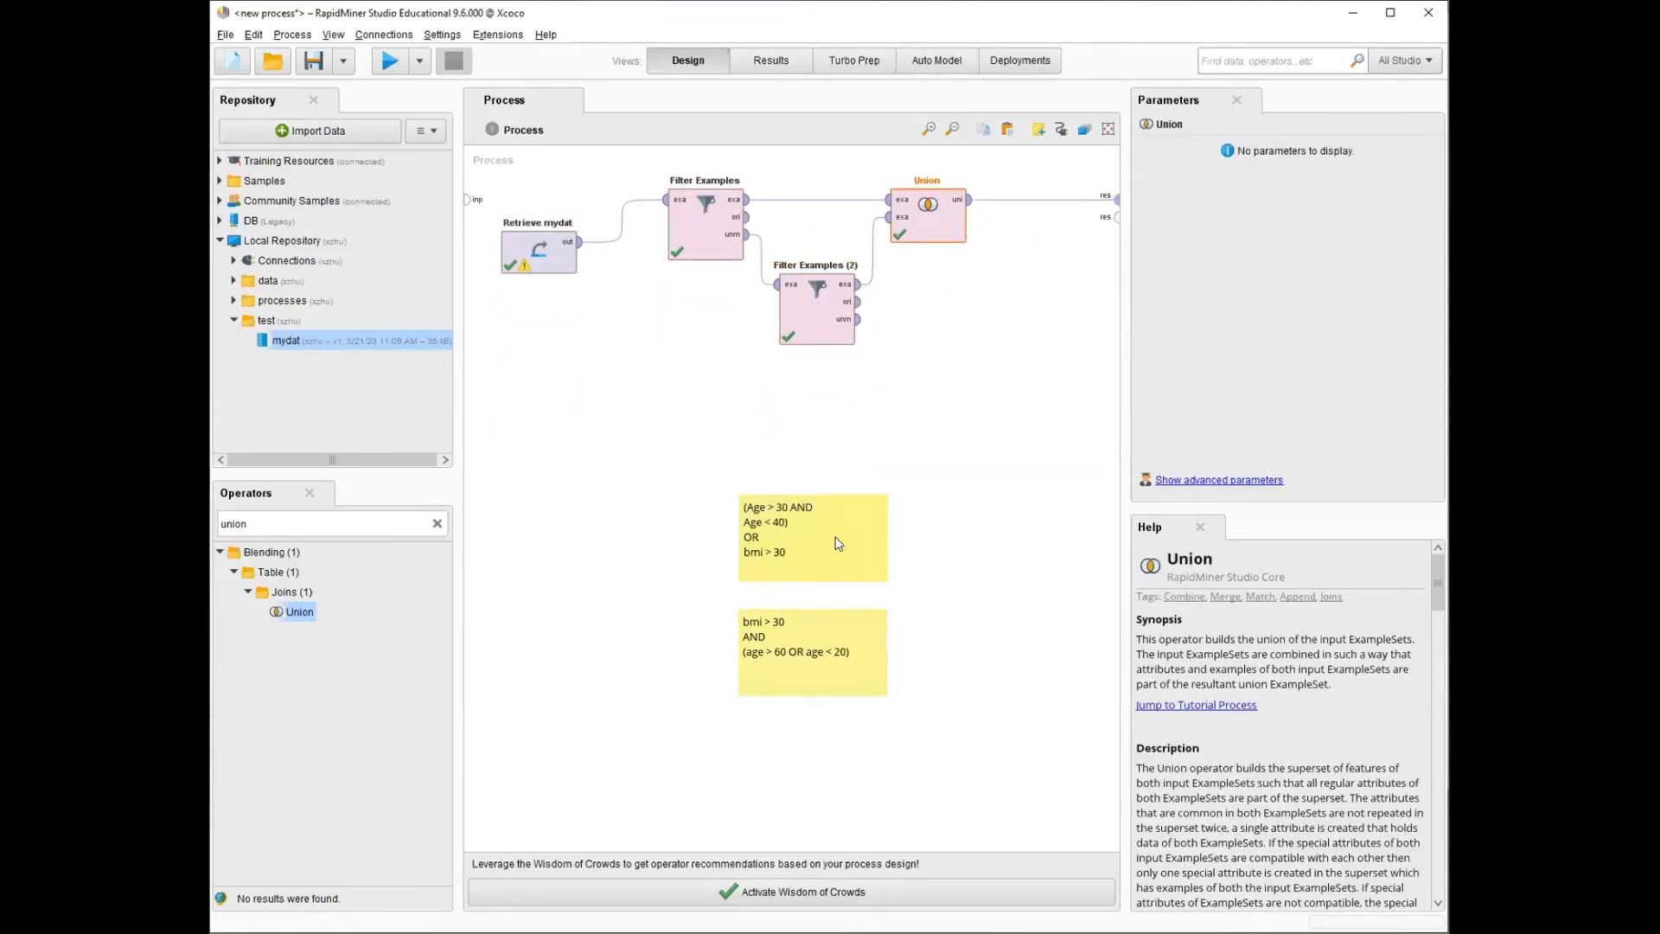
# - Place the first condition note beneath Retrieve mydat and Filter Examples, with the bmi > 30 AND note directly below it
pyautogui.moveTo(837, 543); pyautogui.dragTo(702, 331)
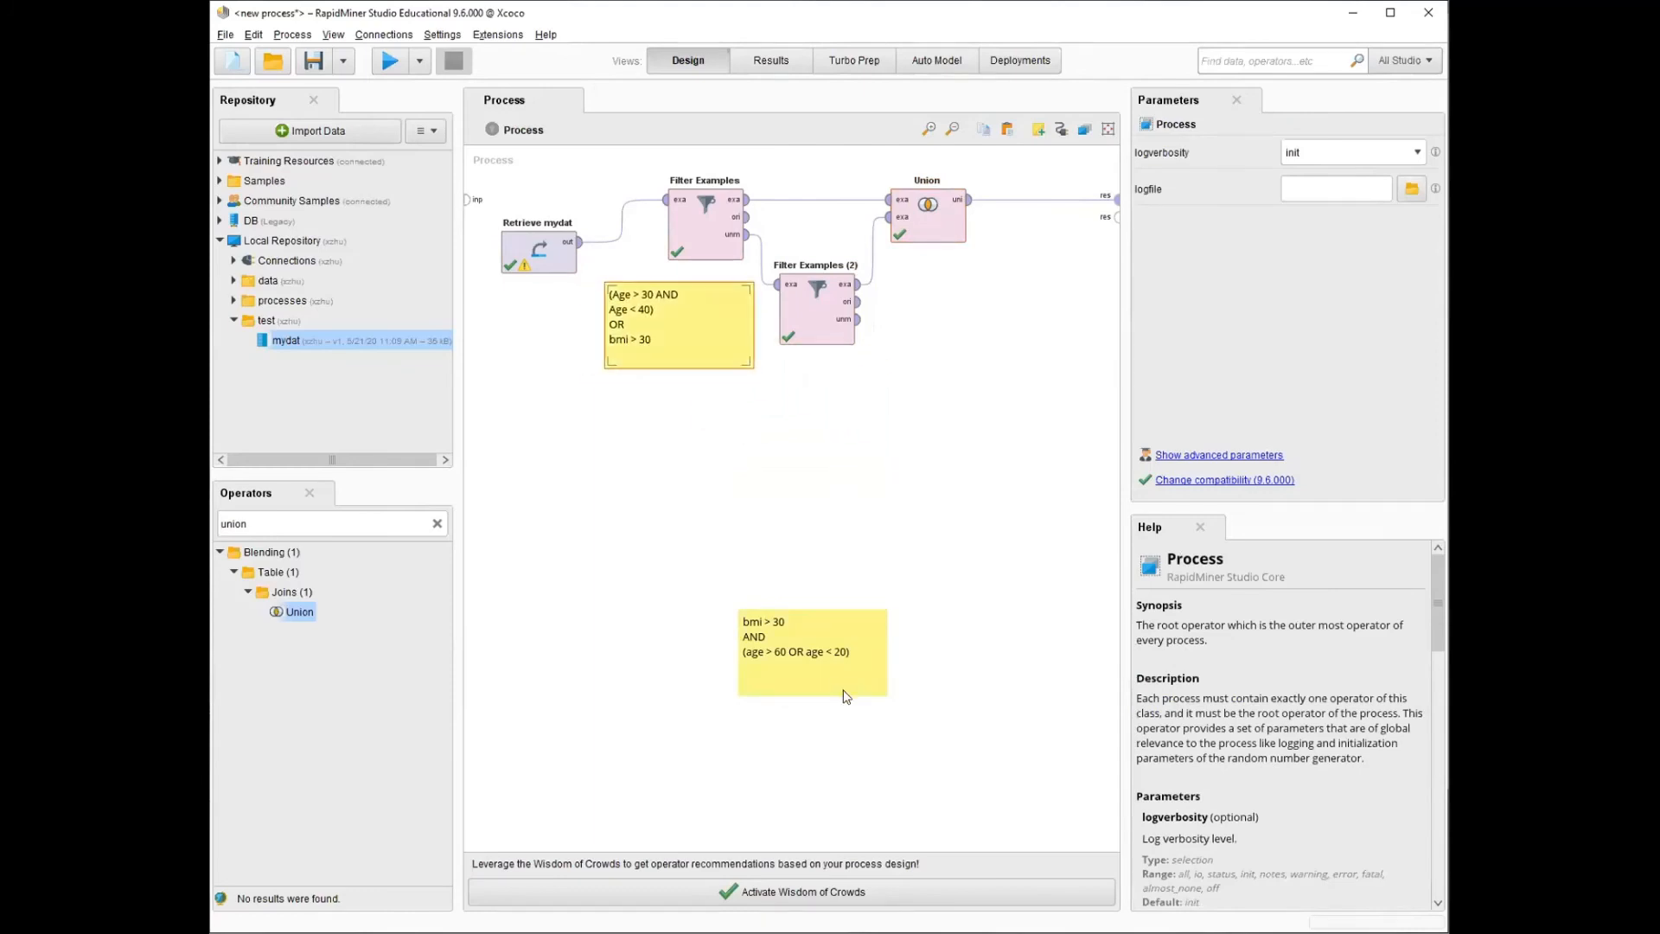
pyautogui.moveTo(846, 692); pyautogui.dragTo(707, 468)
pyautogui.click(712, 548)
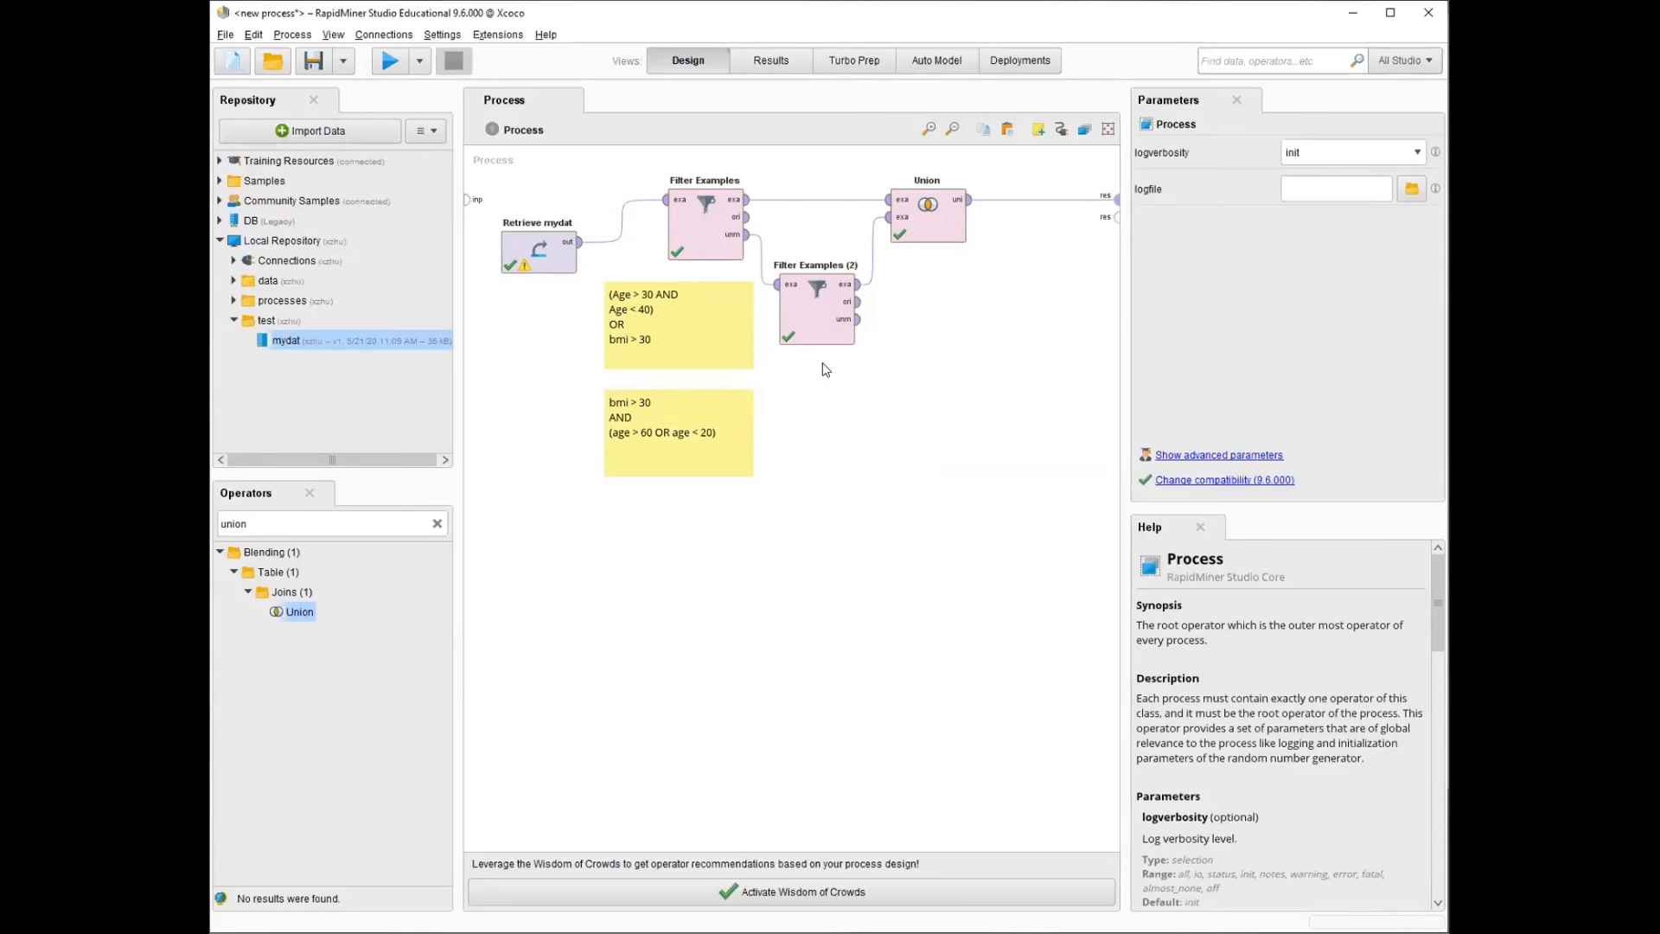
# - Add a second mydat retrieval below the notes and connect its output to a new Filter Examples operator beside it
pyautogui.moveTo(285, 341); pyautogui.dragTo(550, 618)
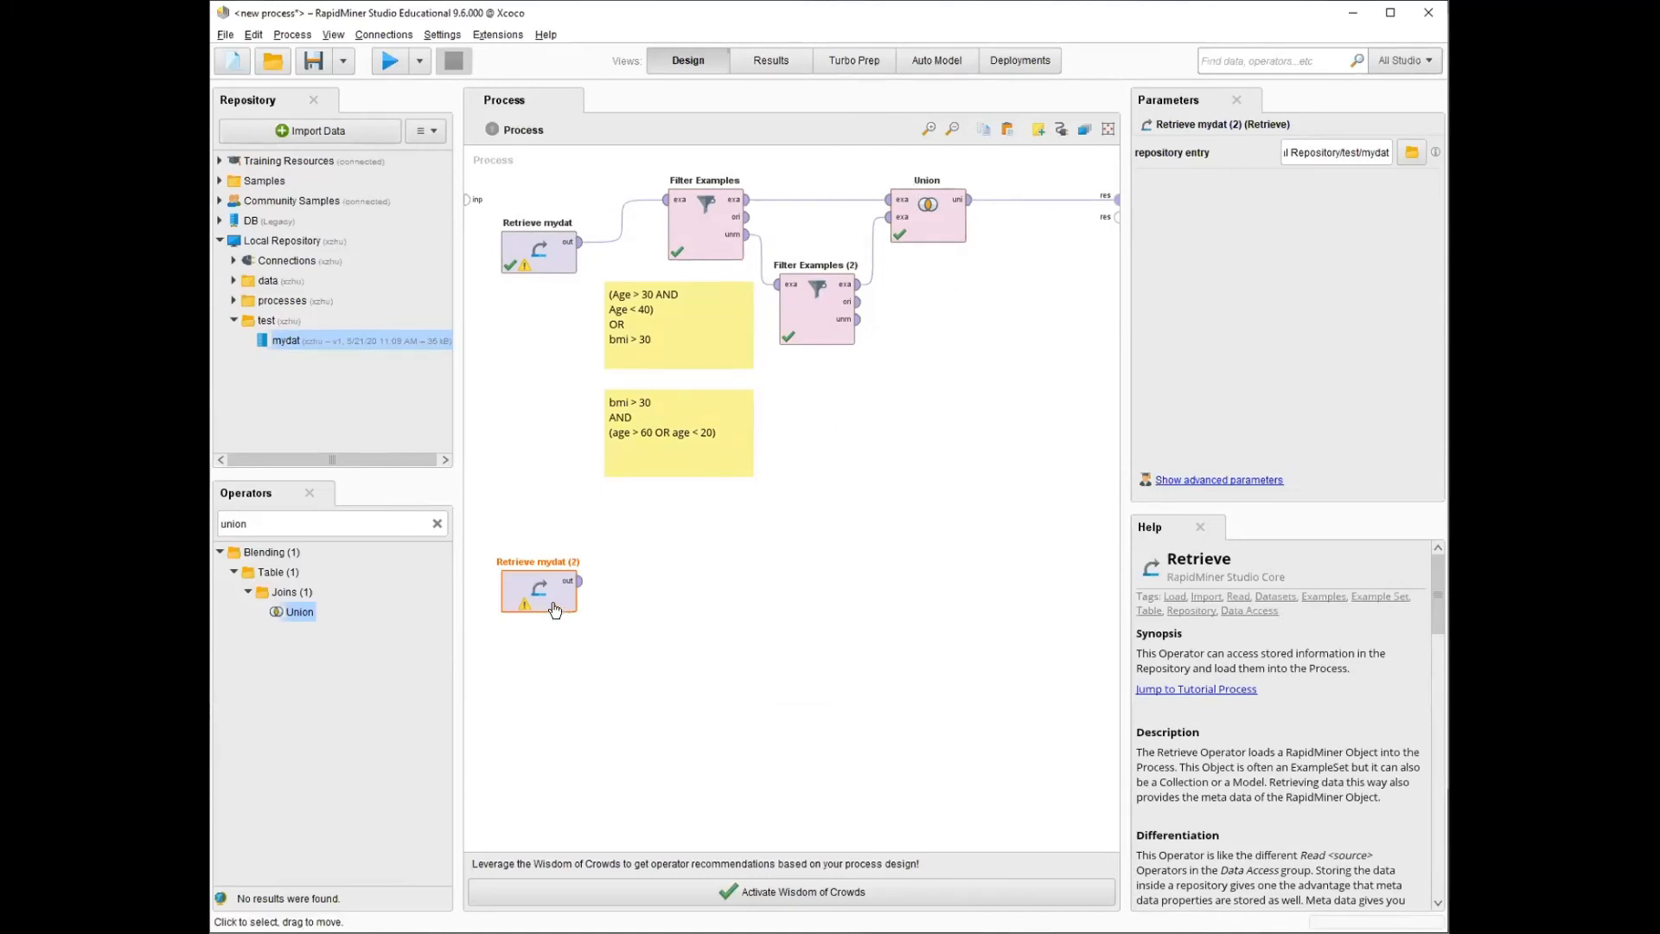
pyautogui.click(699, 438)
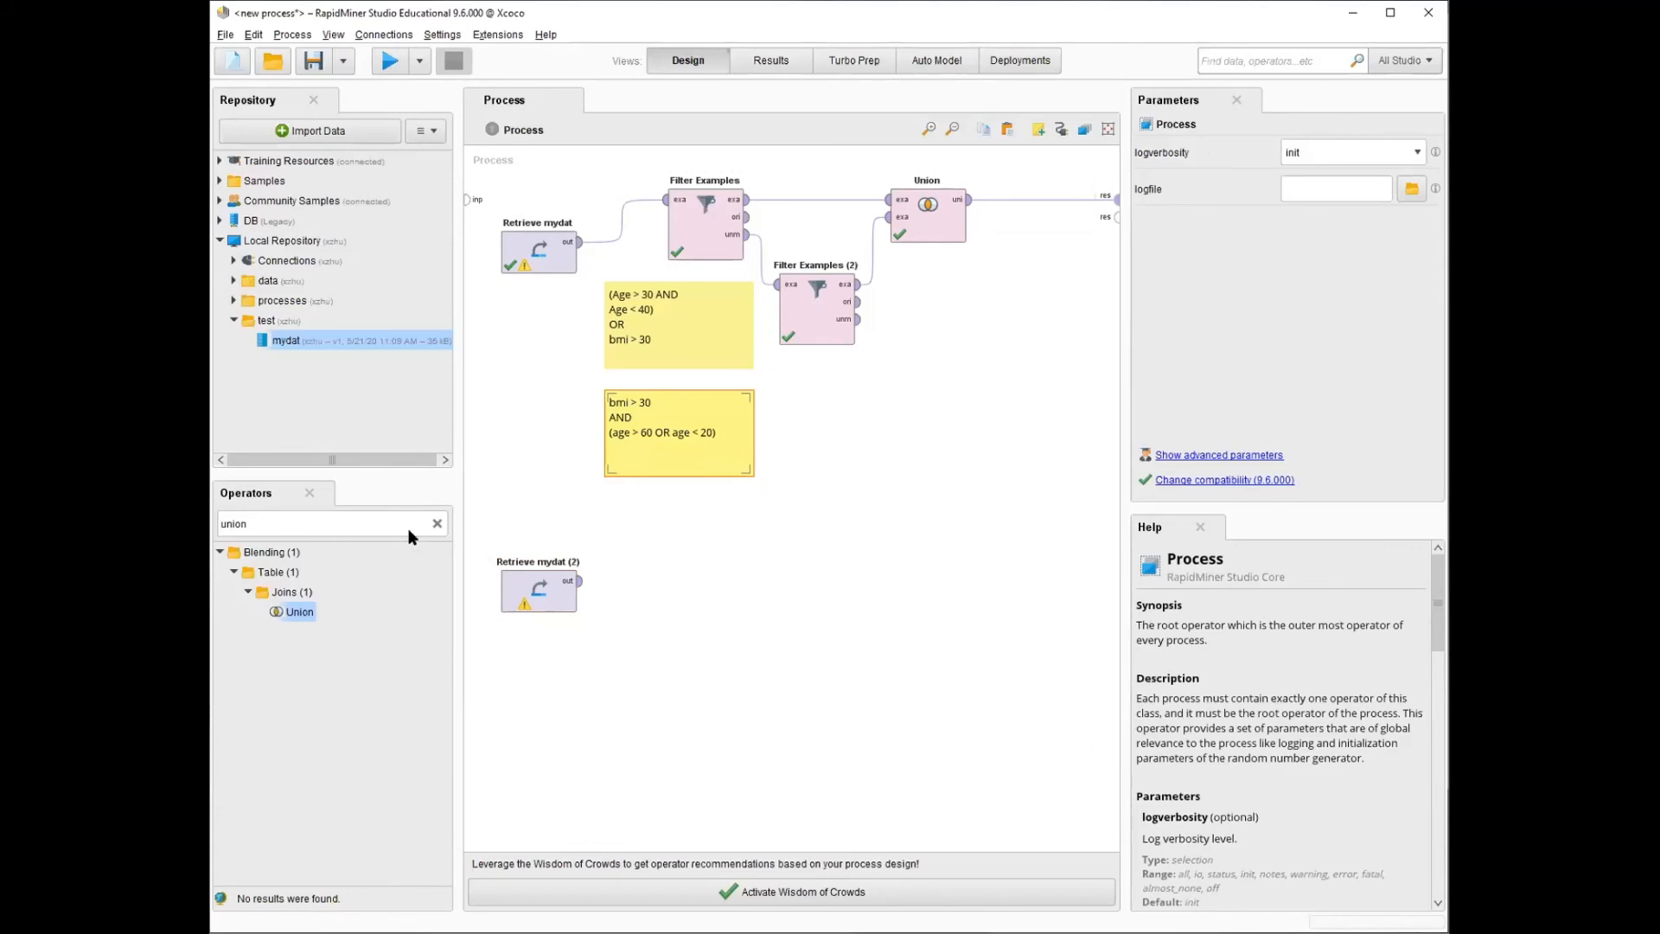
pyautogui.click(436, 523)
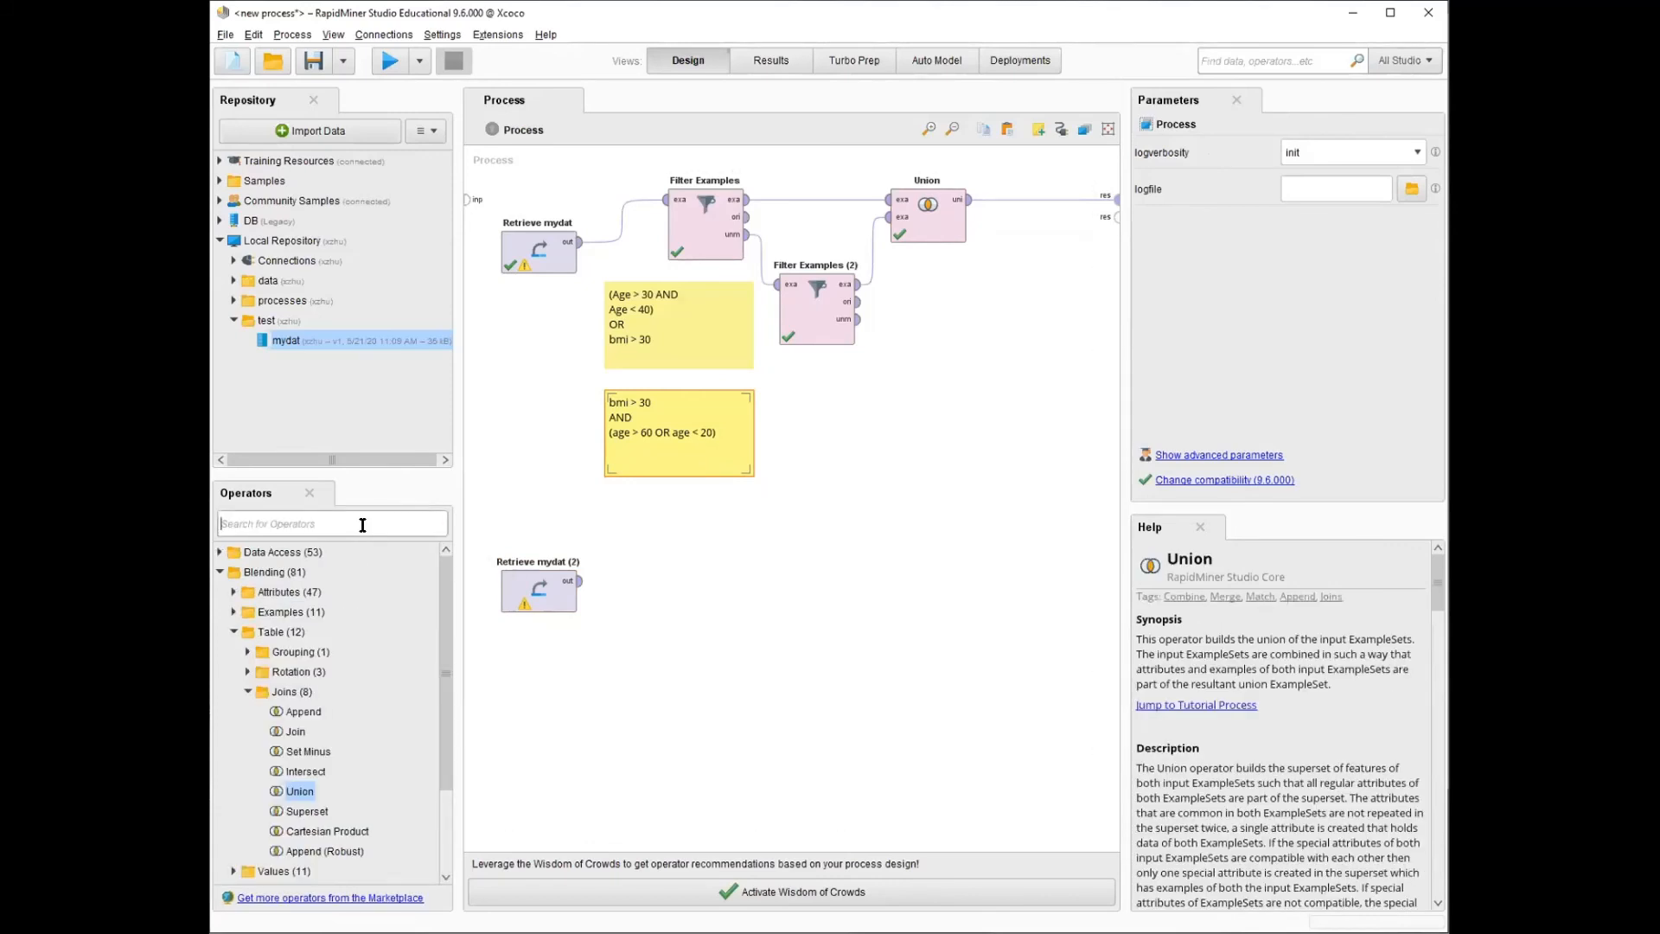
pyautogui.write('filter')
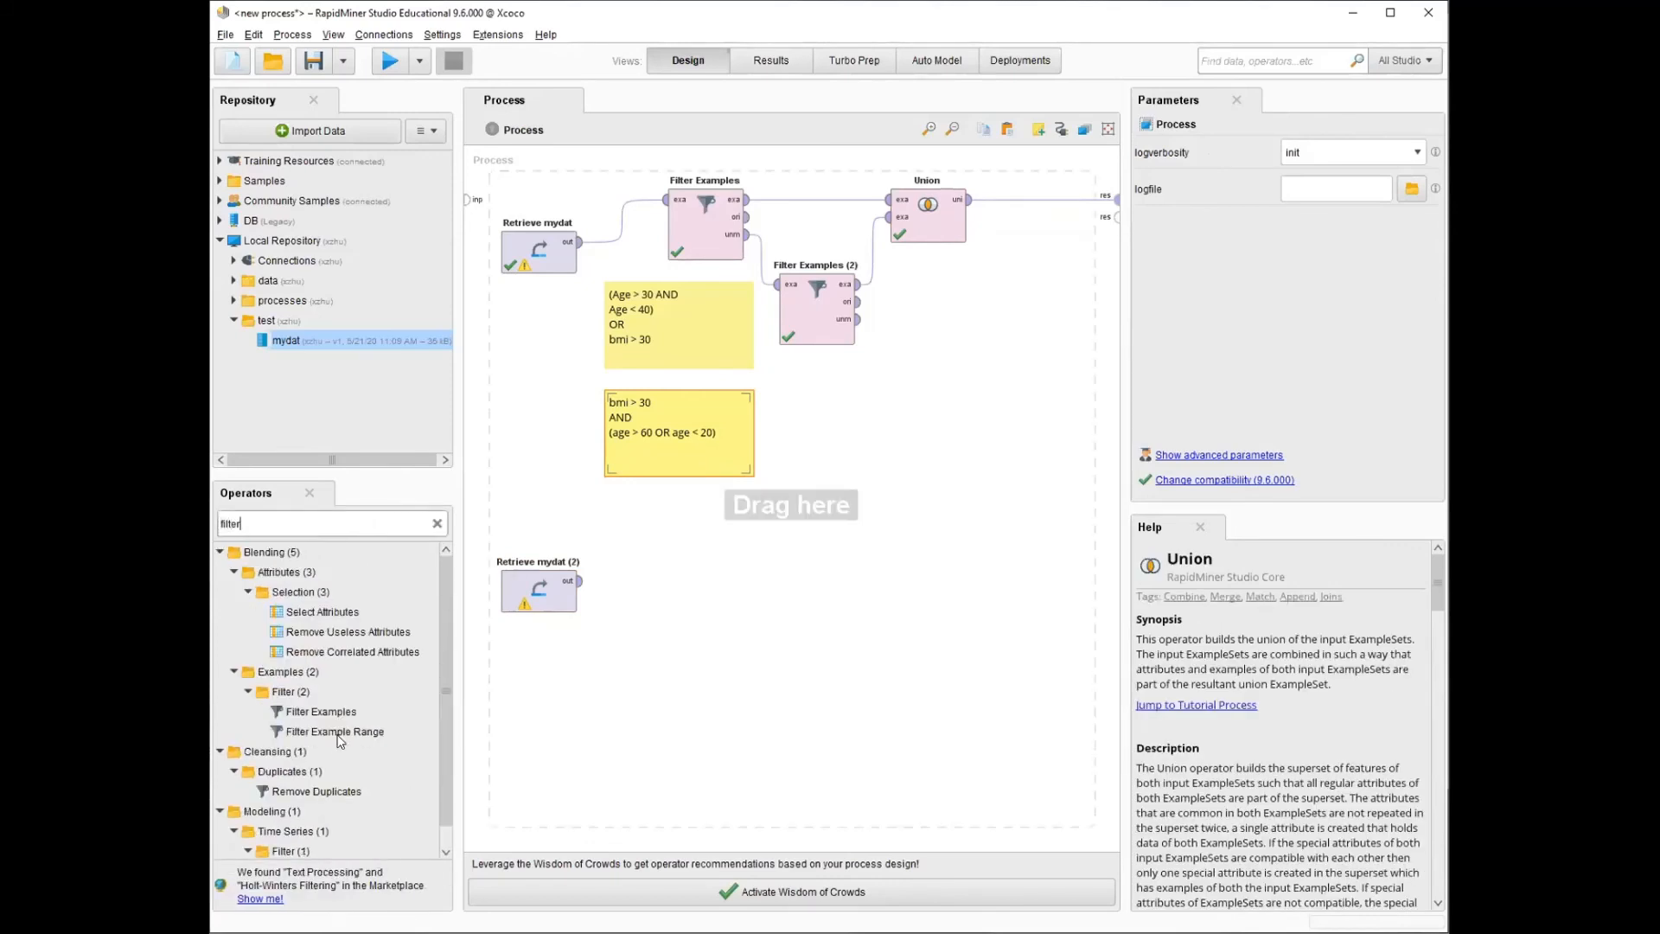
pyautogui.moveTo(320, 712); pyautogui.dragTo(705, 601)
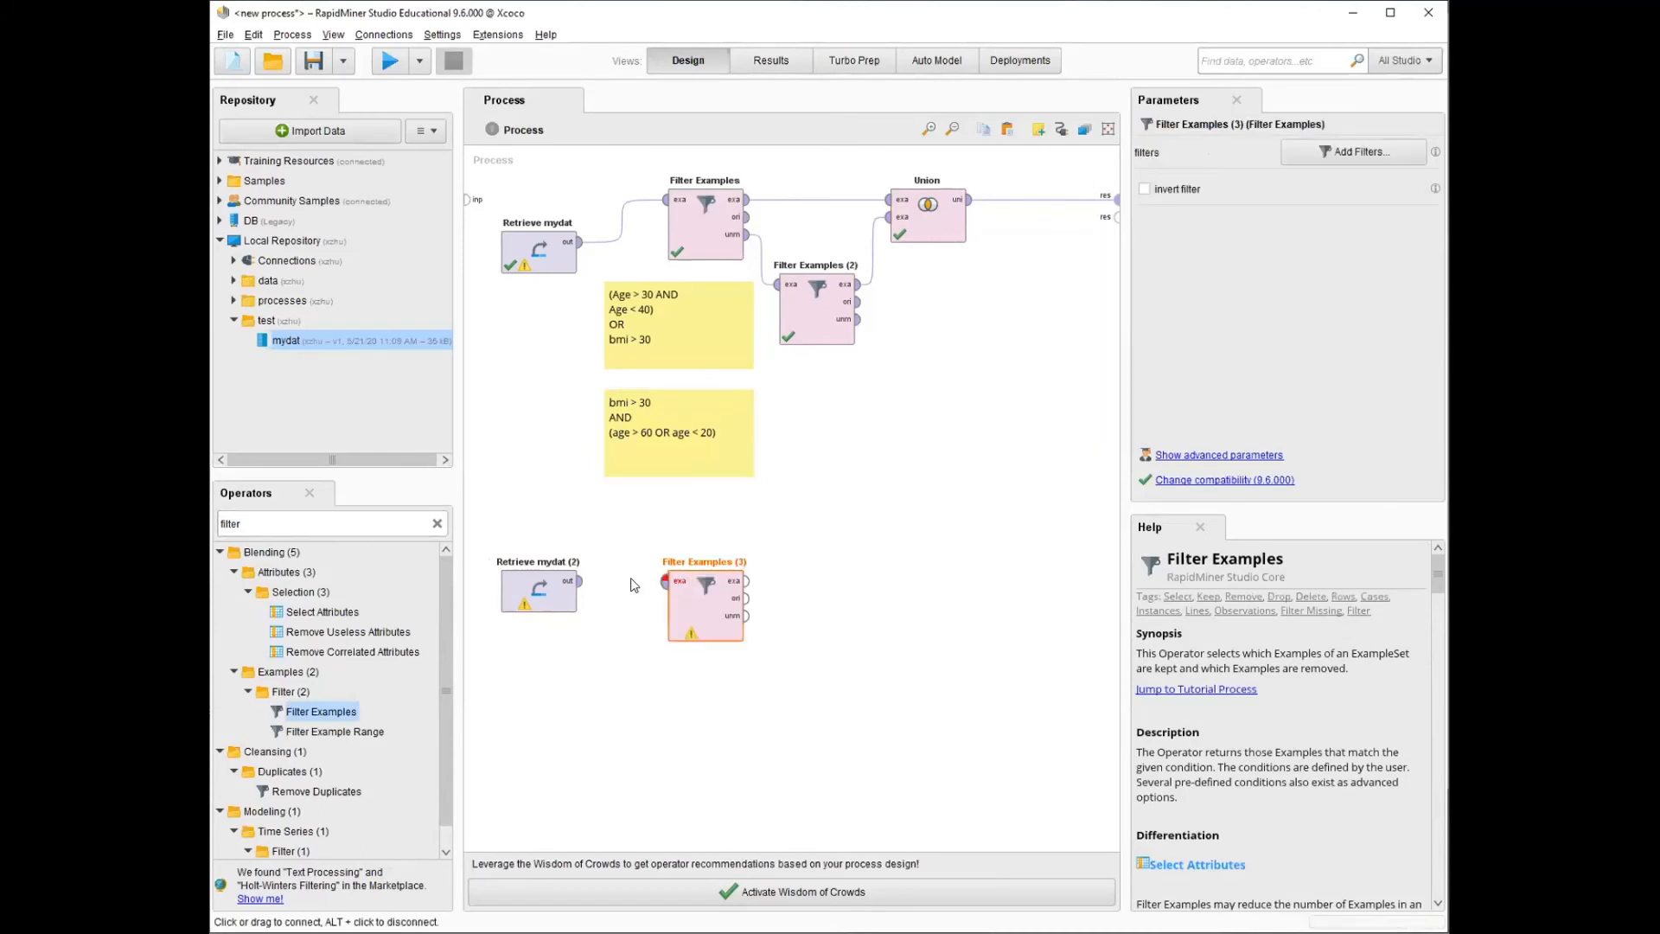
pyautogui.click(578, 582)
pyautogui.click(666, 581)
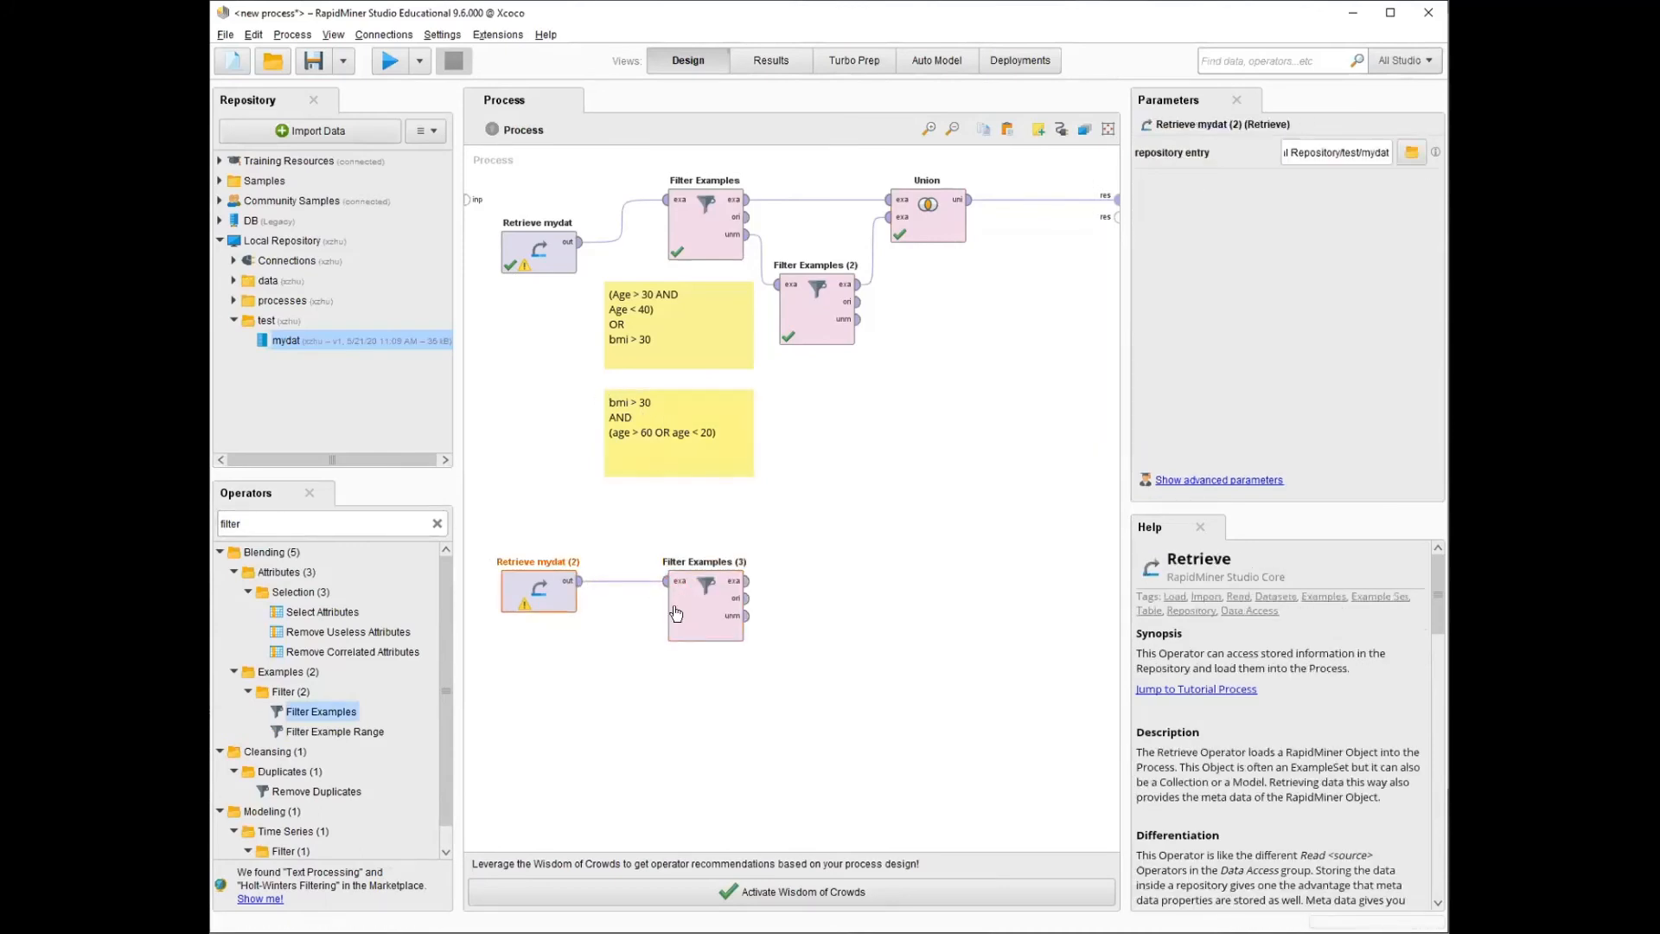
# - Set the filter condition of Filter Examples (3) to bmi > 30
pyautogui.click(676, 614)
pyautogui.click(1354, 151)
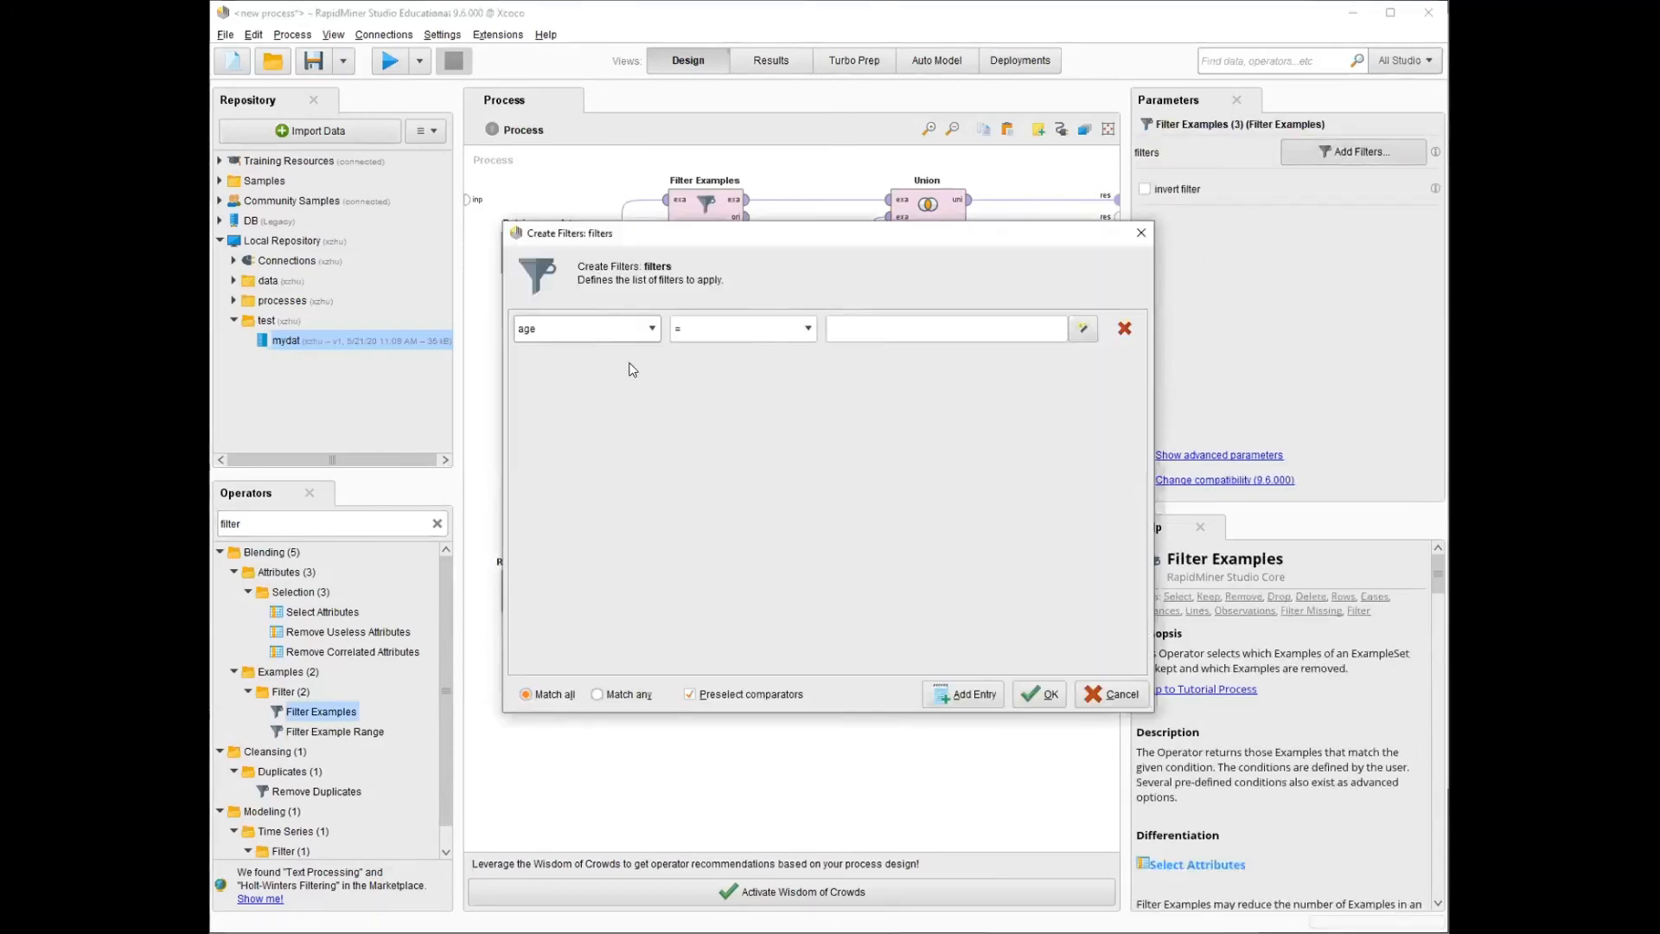
pyautogui.click(652, 329)
pyautogui.click(540, 359)
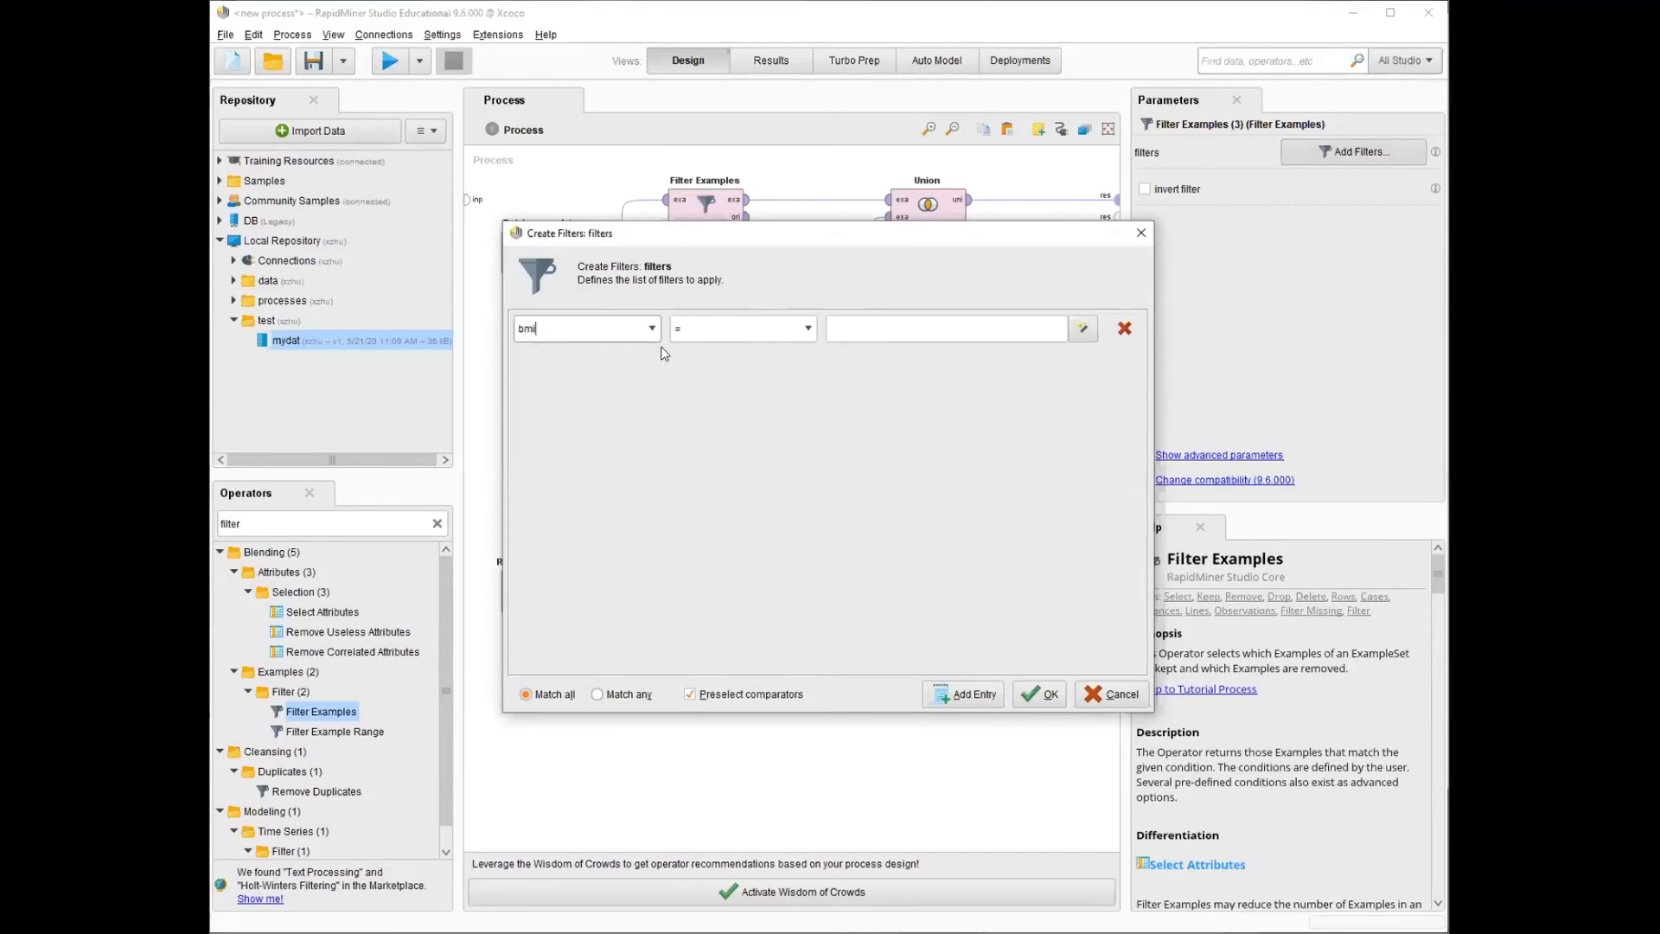
pyautogui.click(808, 329)
pyautogui.click(743, 424)
pyautogui.click(910, 327)
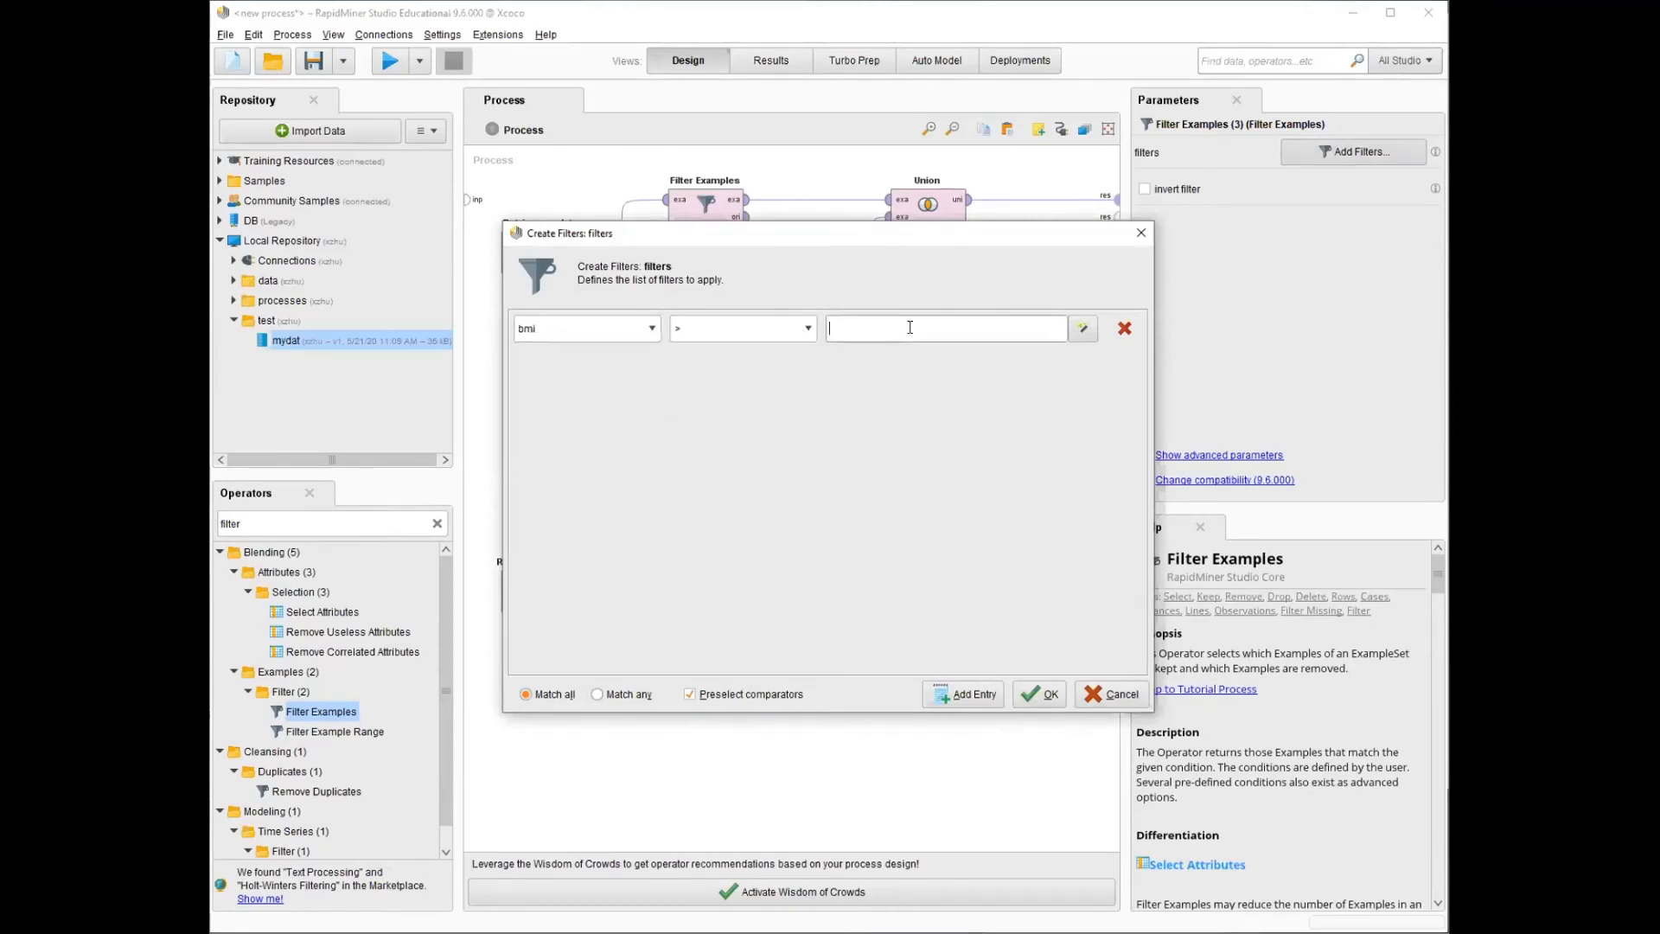
pyautogui.write('30')
pyautogui.click(1043, 694)
pyautogui.click(713, 630)
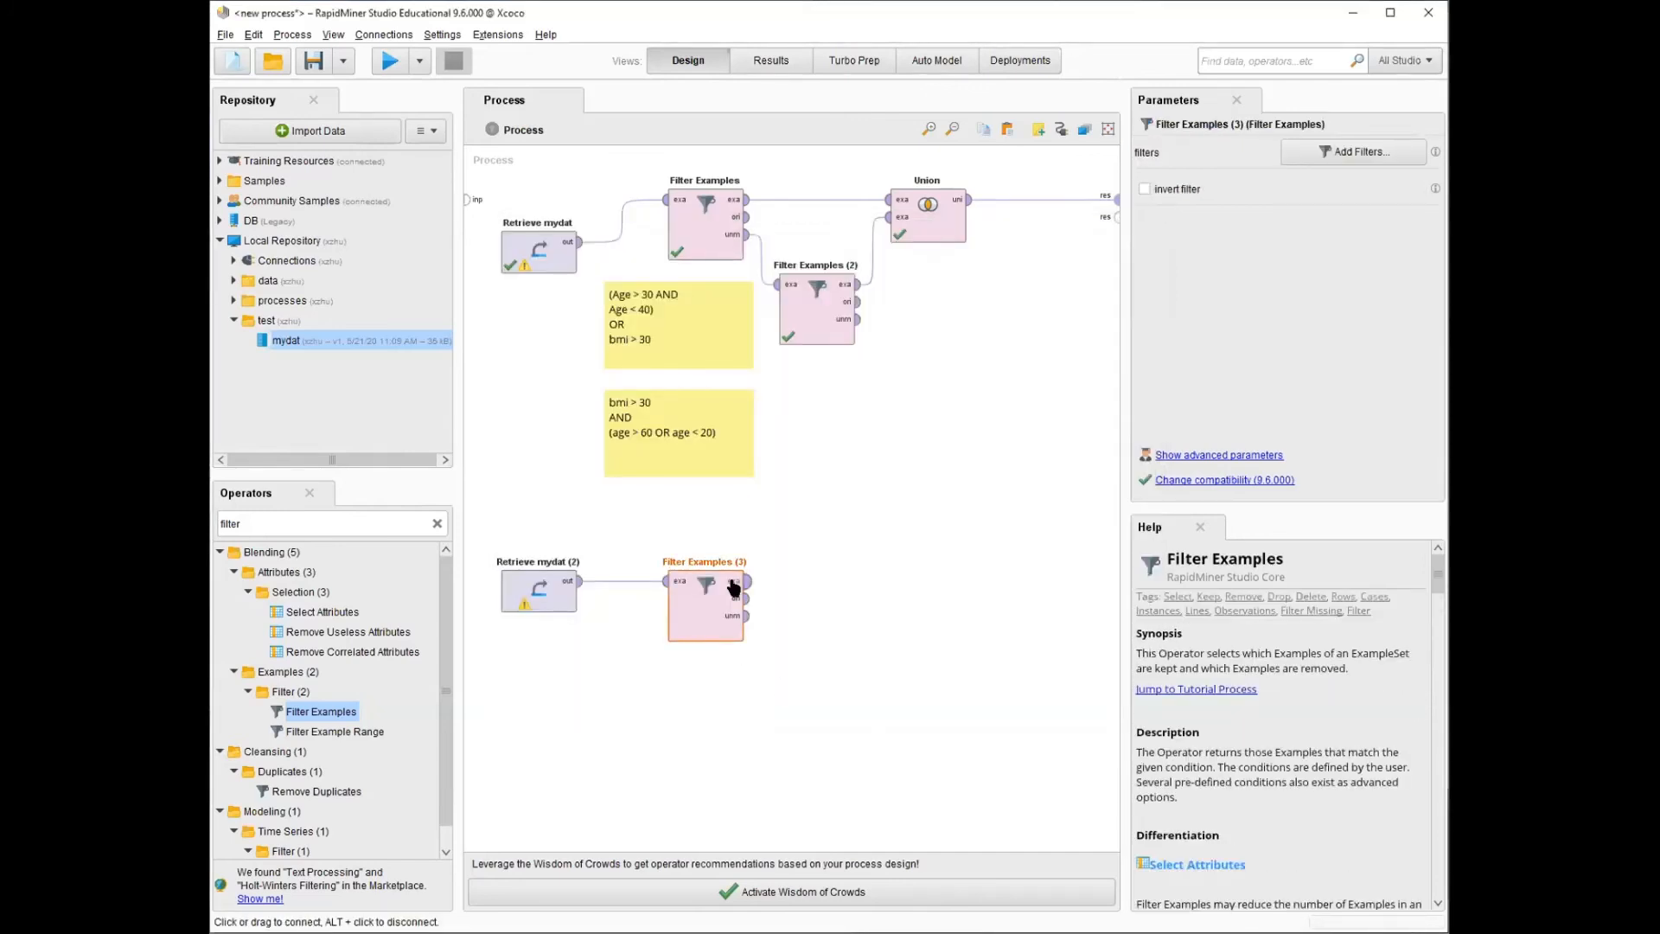
# - Add another Filter Examples operator after Filter Examples (3) and feed it the example output of that filter
pyautogui.moveTo(733, 588)
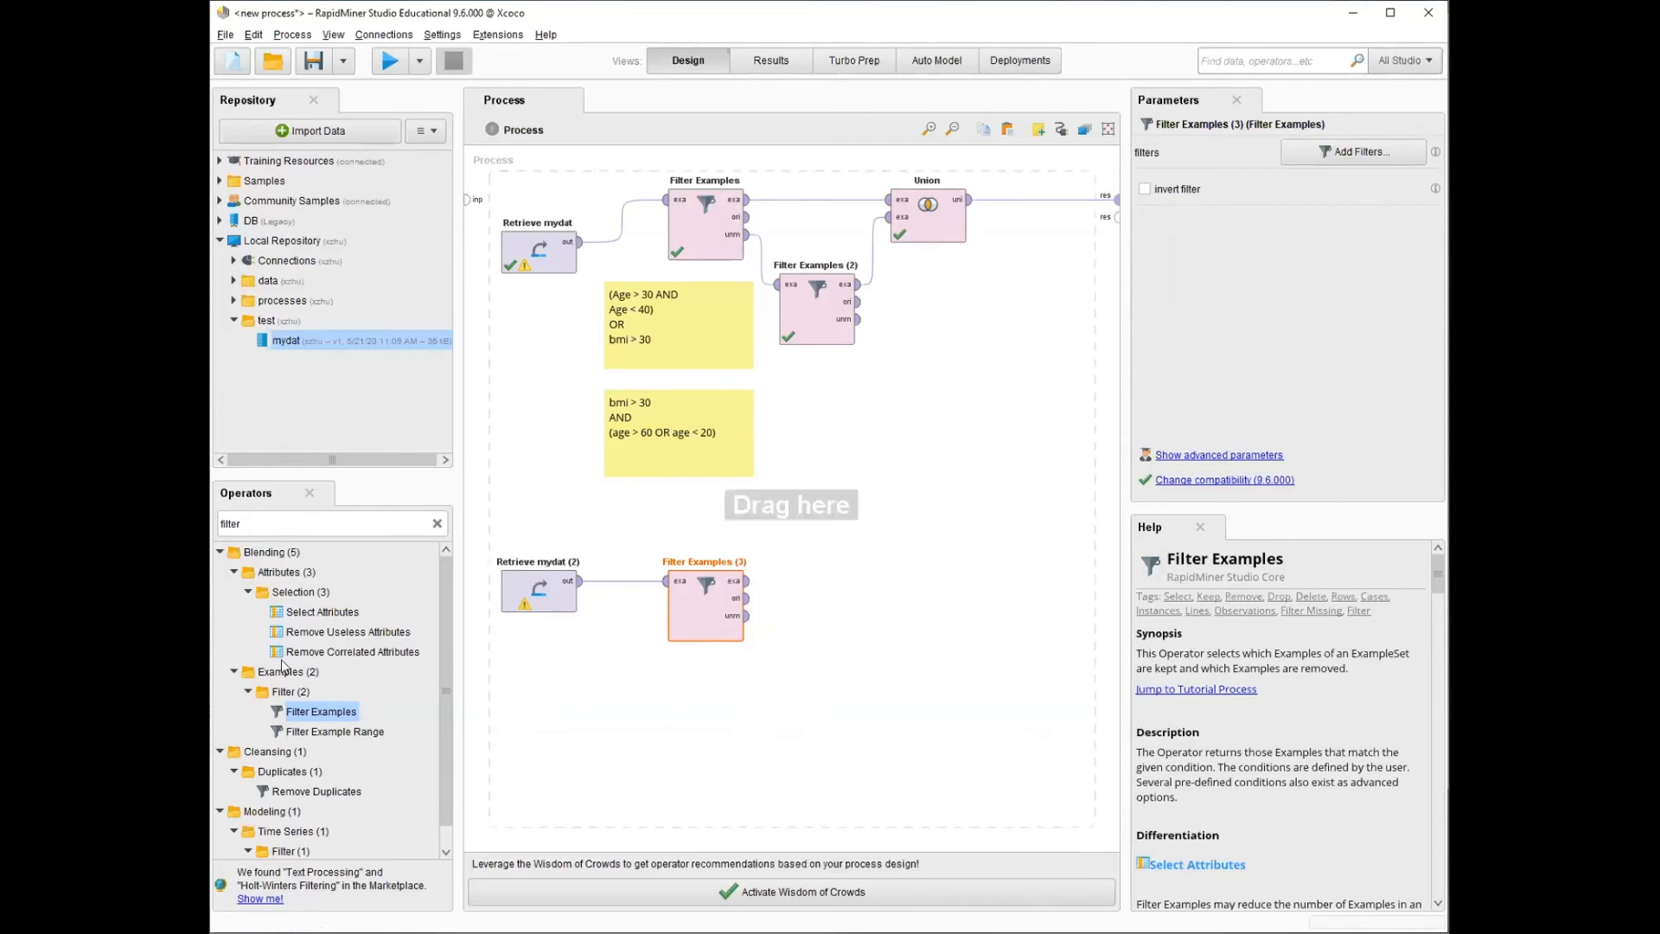
pyautogui.moveTo(321, 713); pyautogui.dragTo(837, 603)
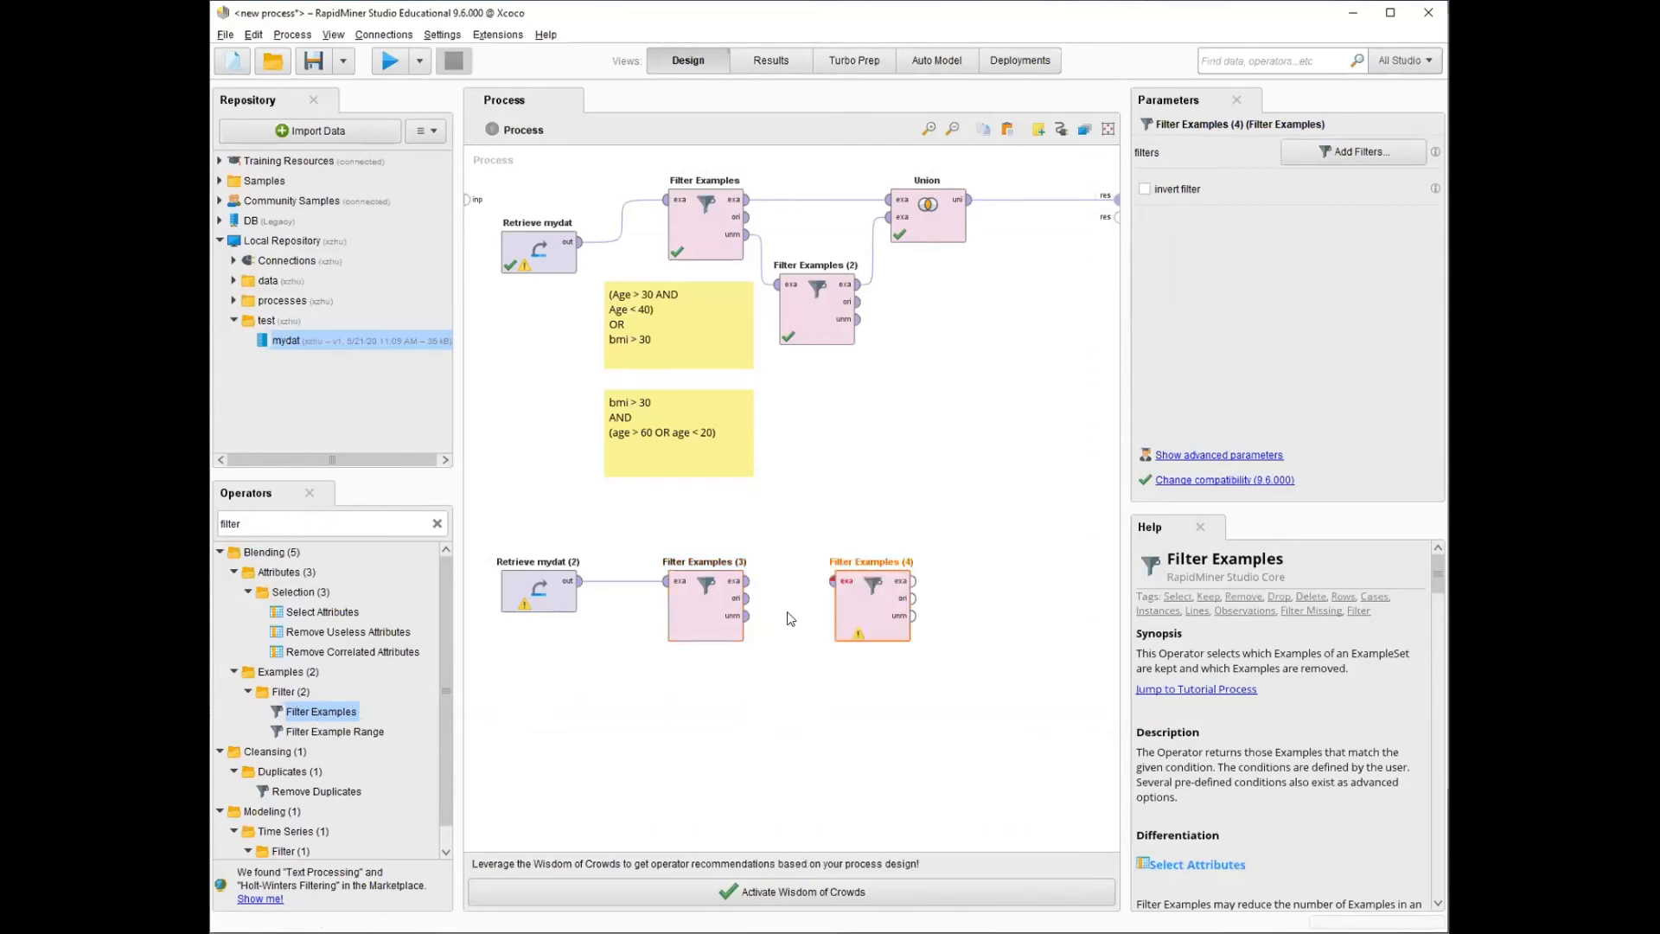
pyautogui.click(746, 580)
pyautogui.click(831, 581)
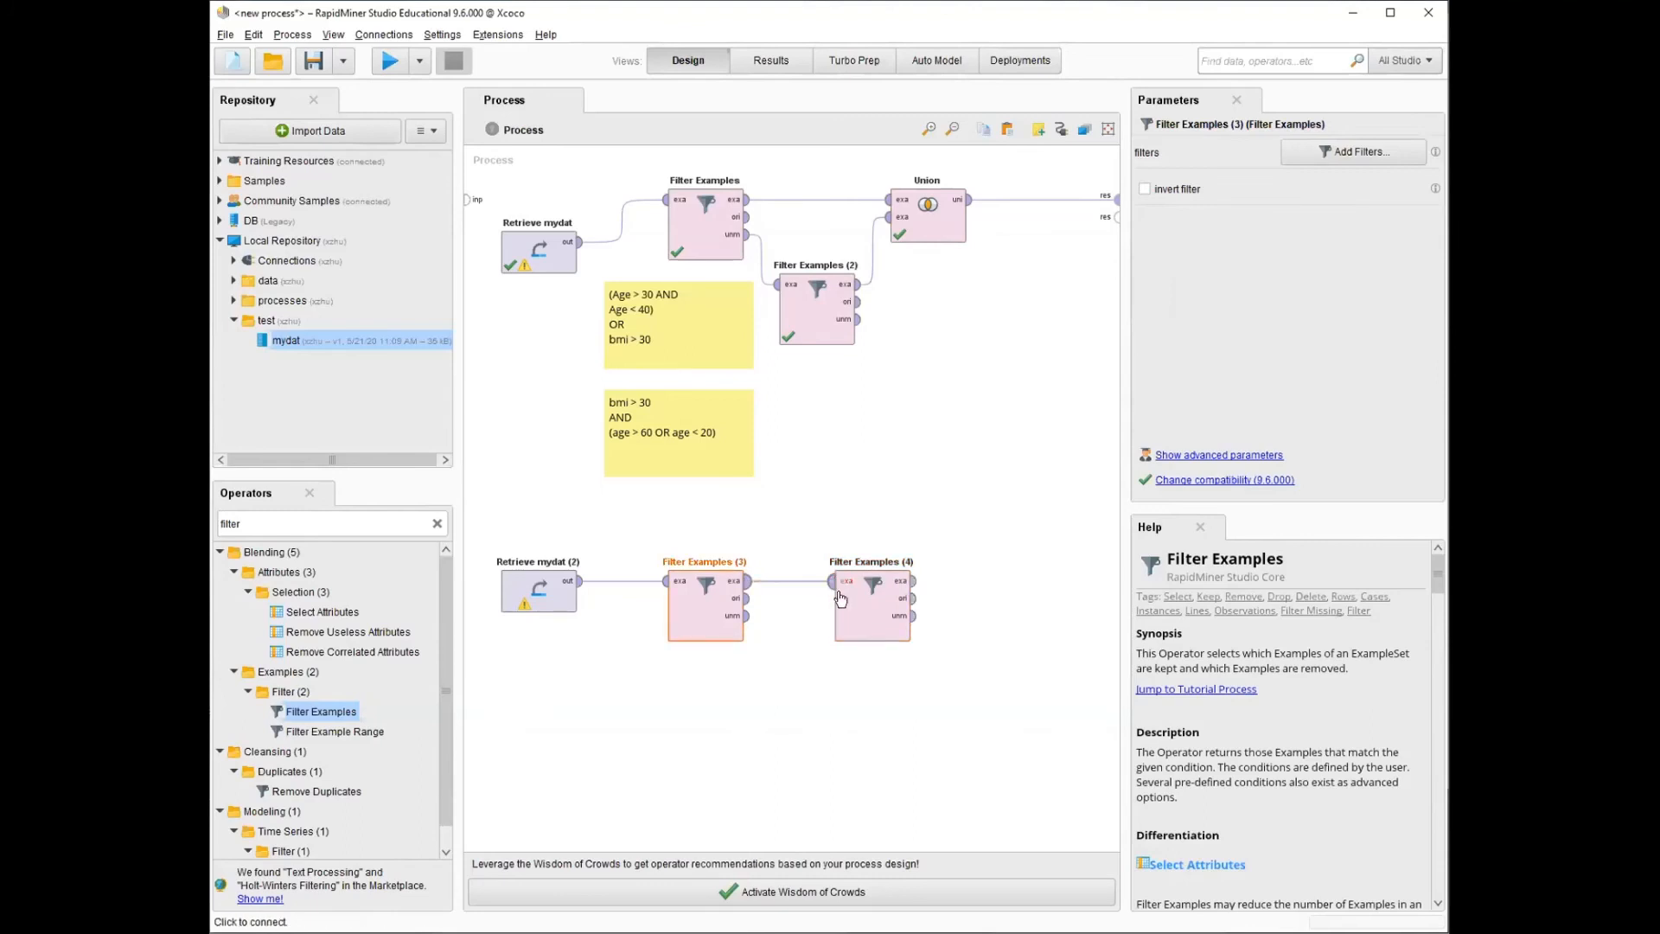
# - In the filter list of Filter Examples (4), define a first condition of age > 60
pyautogui.click(858, 613)
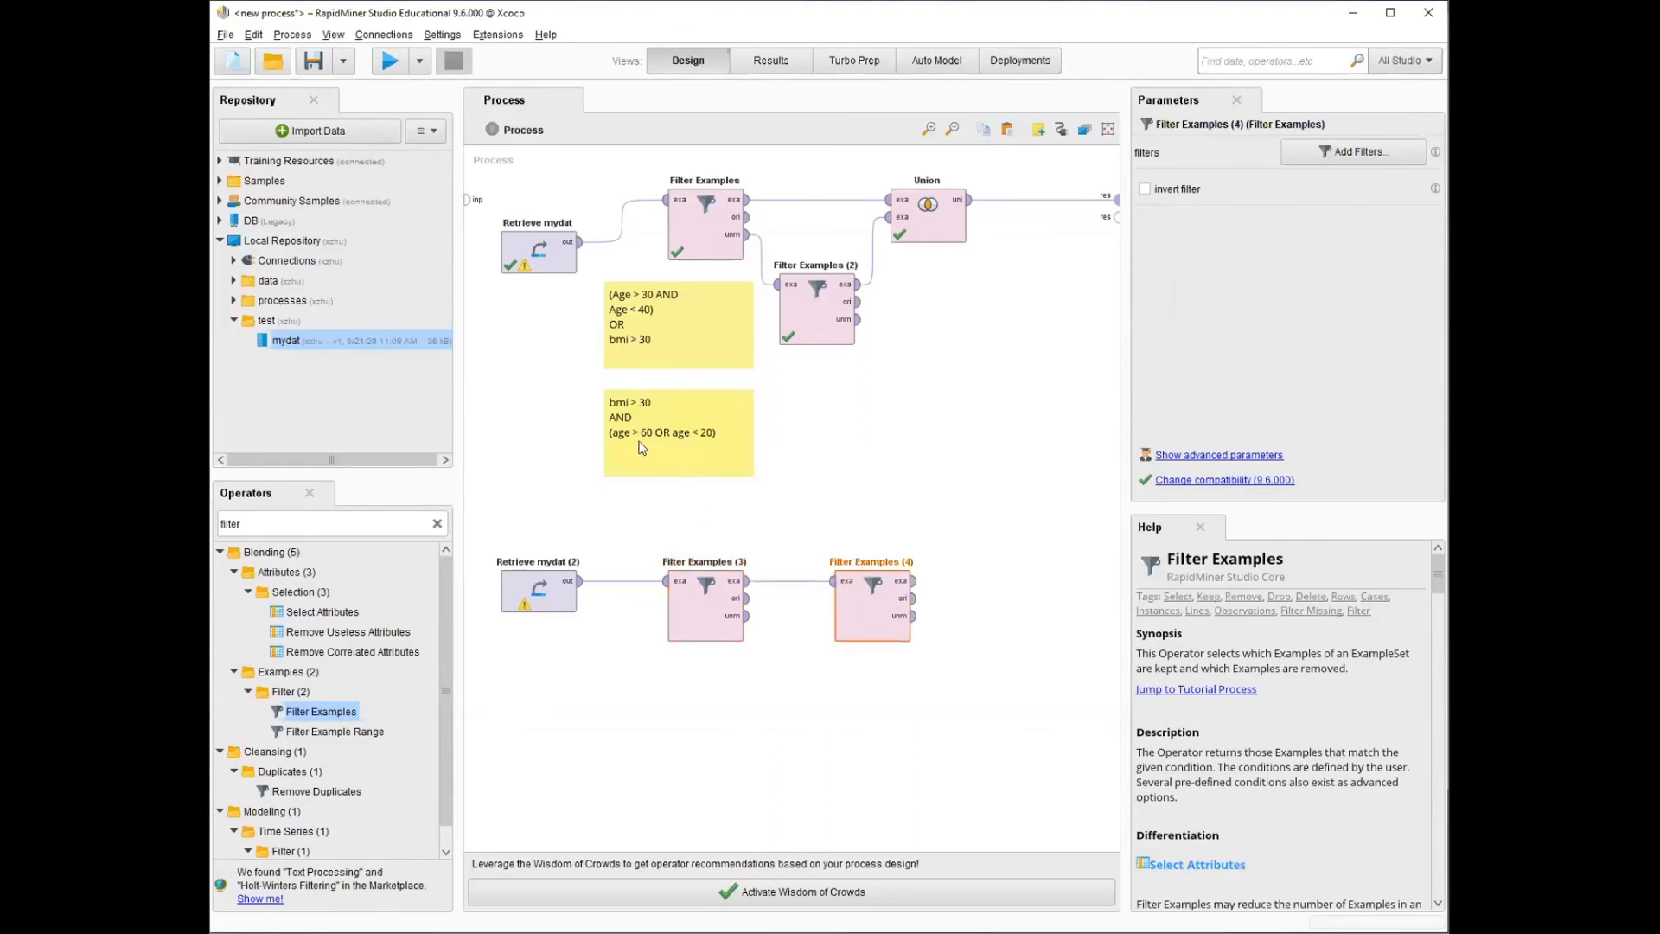
pyautogui.click(1347, 154)
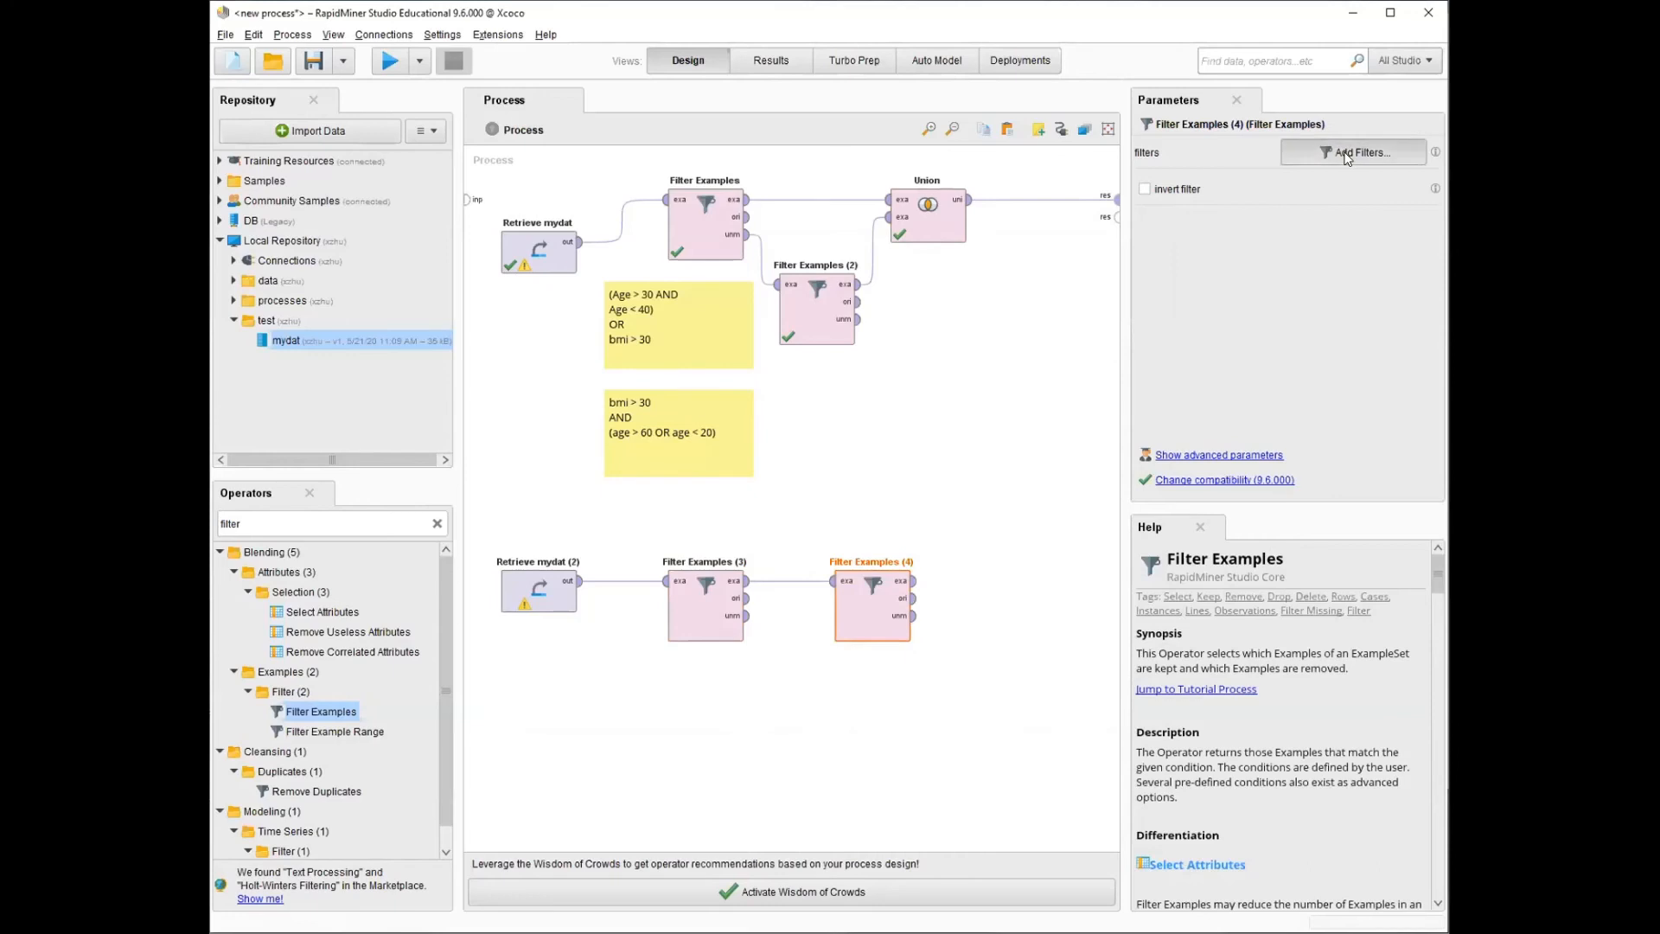
pyautogui.click(808, 329)
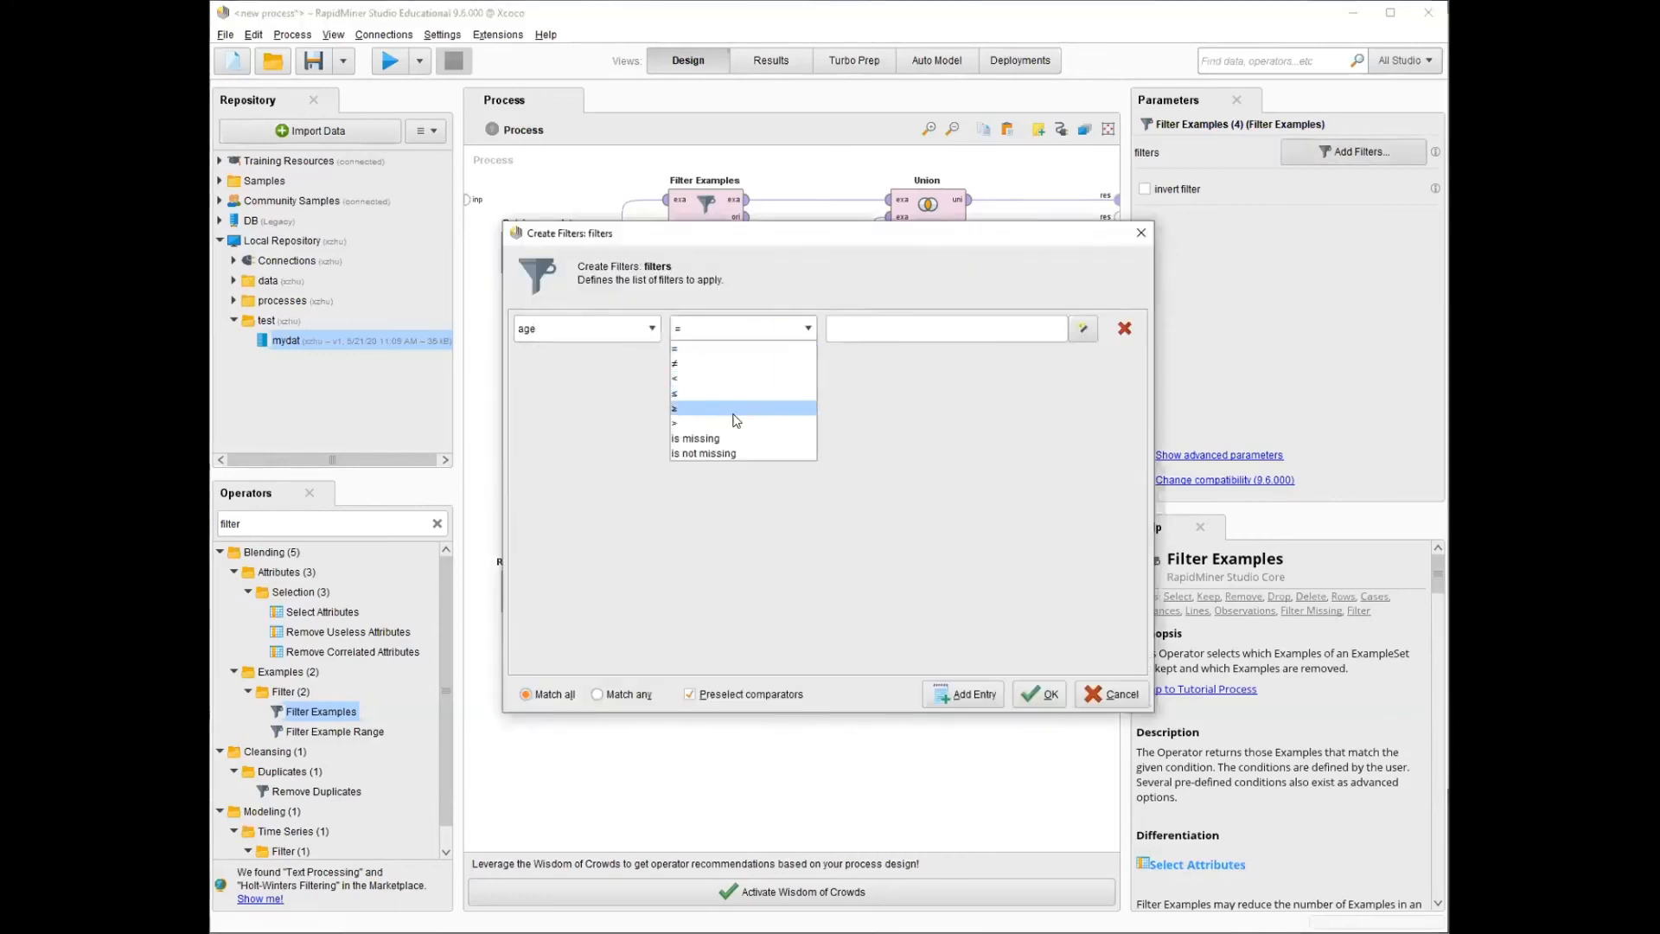
pyautogui.click(791, 407)
pyautogui.click(924, 324)
pyautogui.write('60')
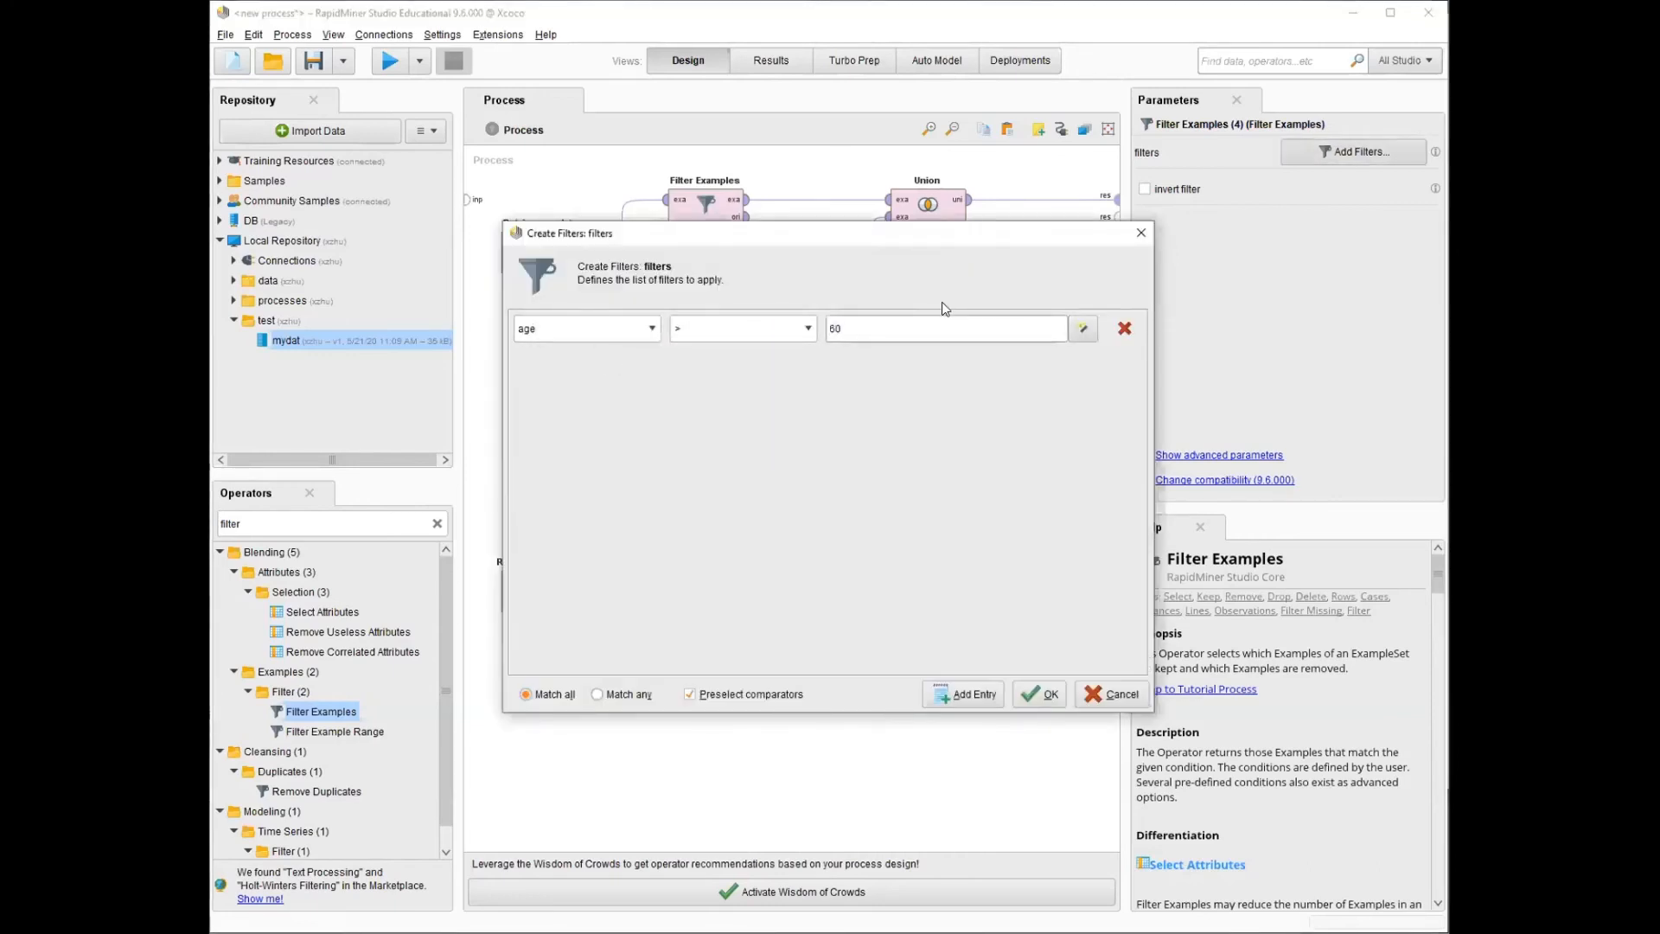
# - Add a second condition of age < 20 and apply the filter list with Match any
pyautogui.click(958, 697)
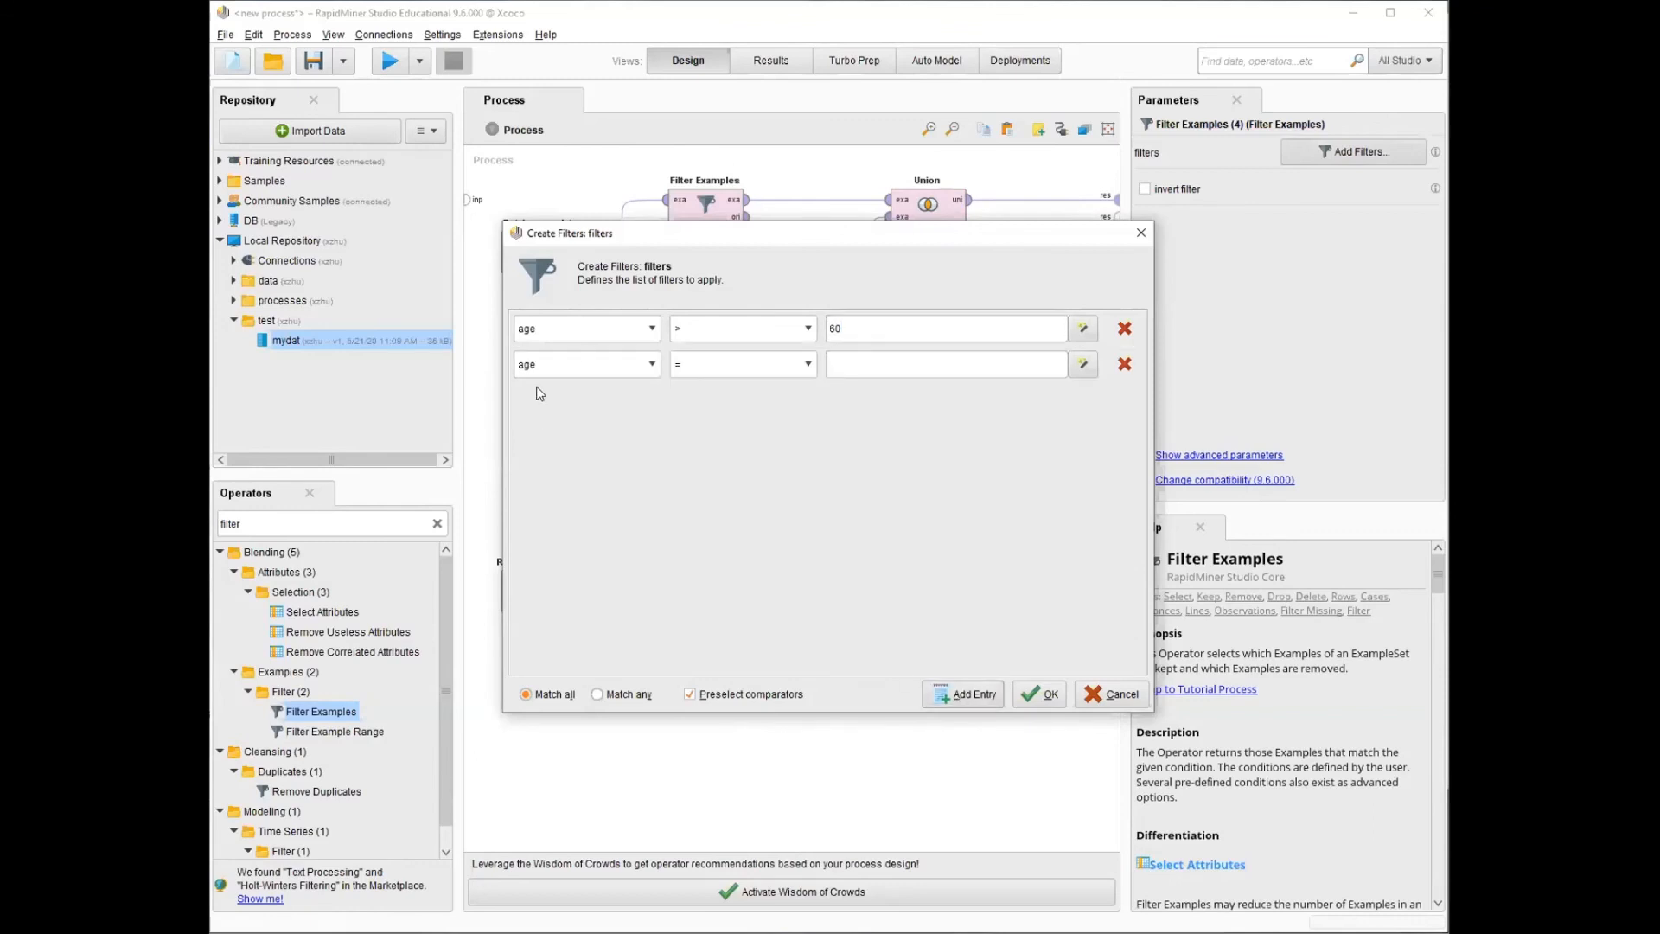
pyautogui.click(808, 364)
pyautogui.click(739, 414)
pyautogui.click(848, 365)
pyautogui.write('20')
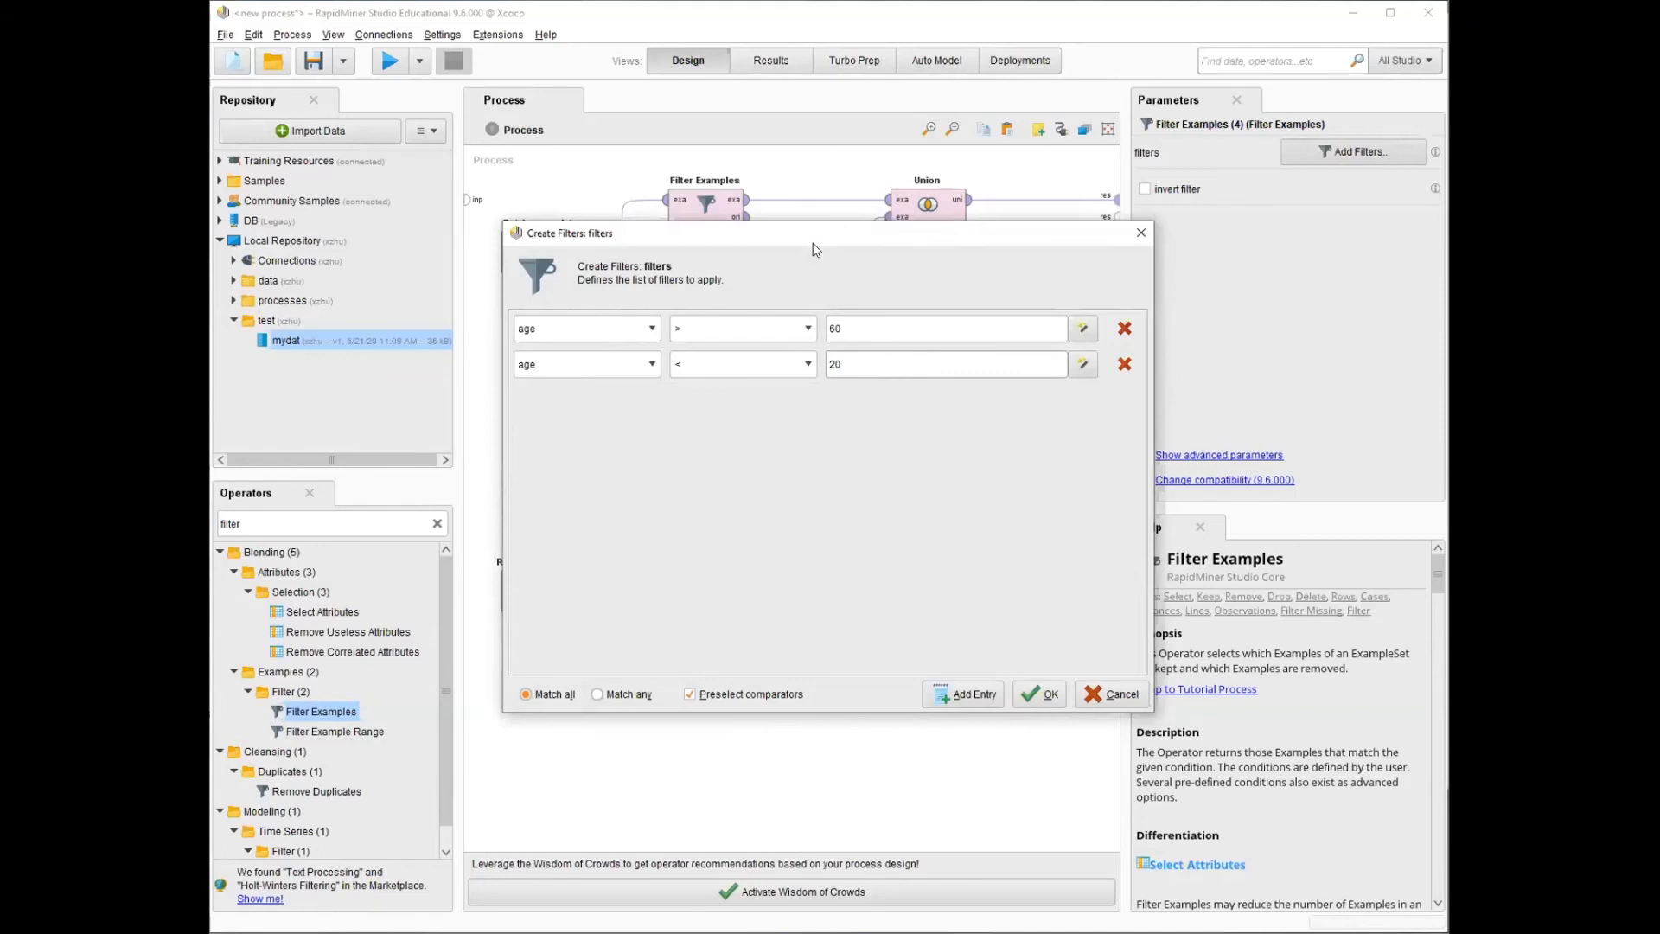
pyautogui.moveTo(813, 250); pyautogui.dragTo(800, 506)
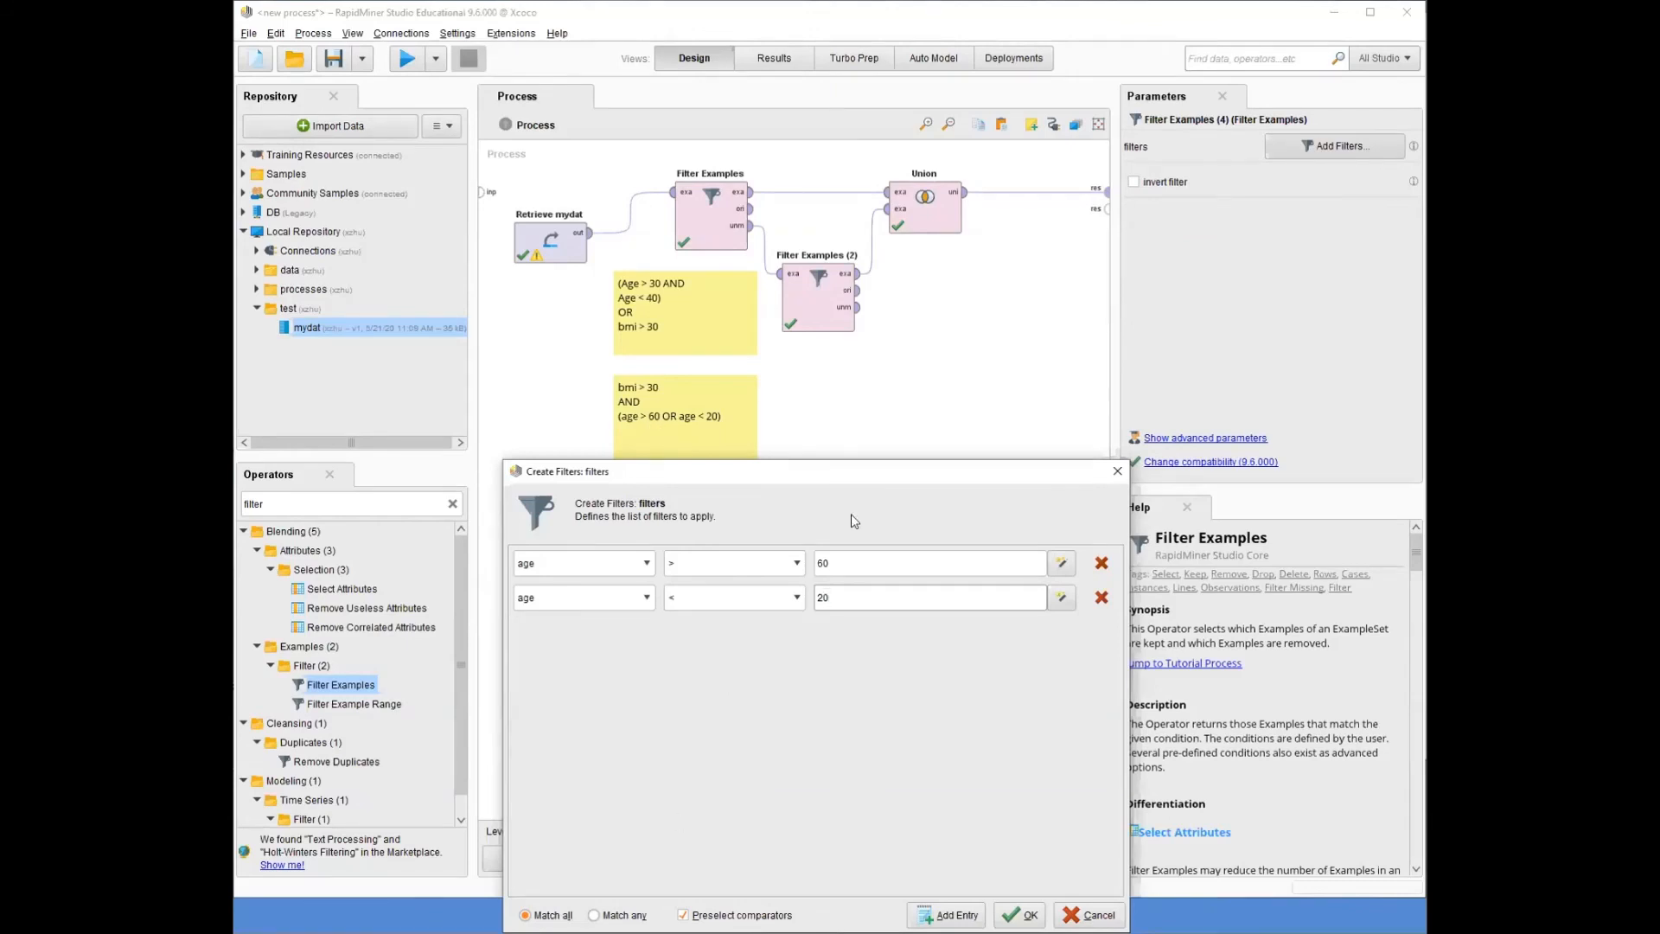
pyautogui.moveTo(861, 478); pyautogui.dragTo(895, 367)
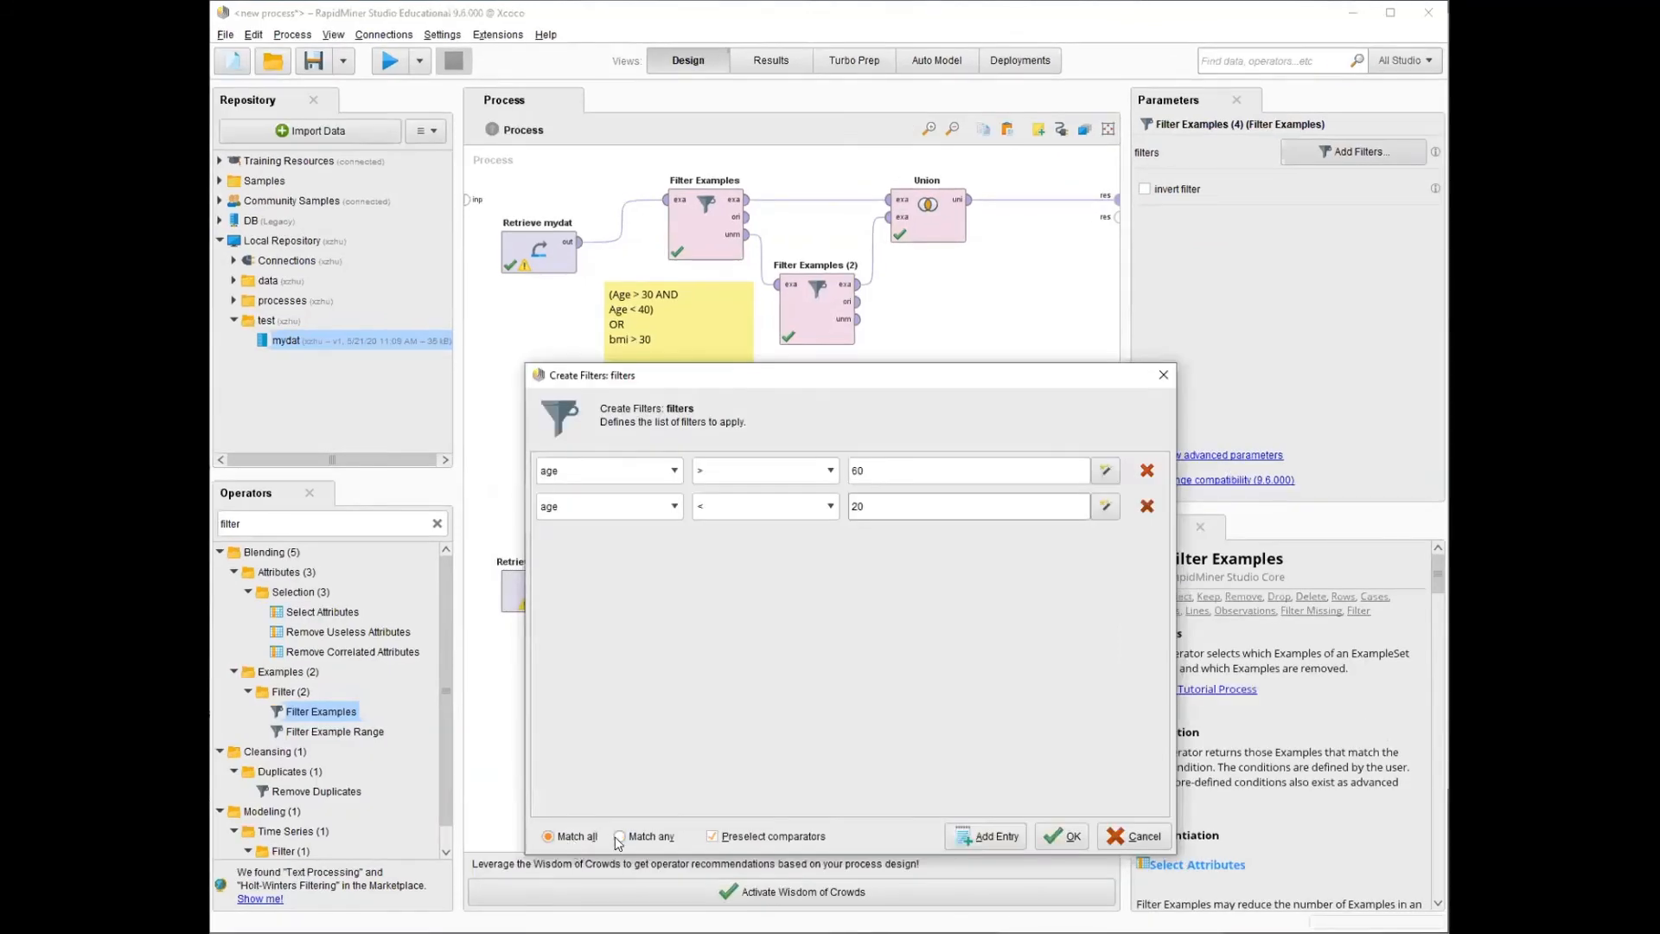
pyautogui.click(628, 804)
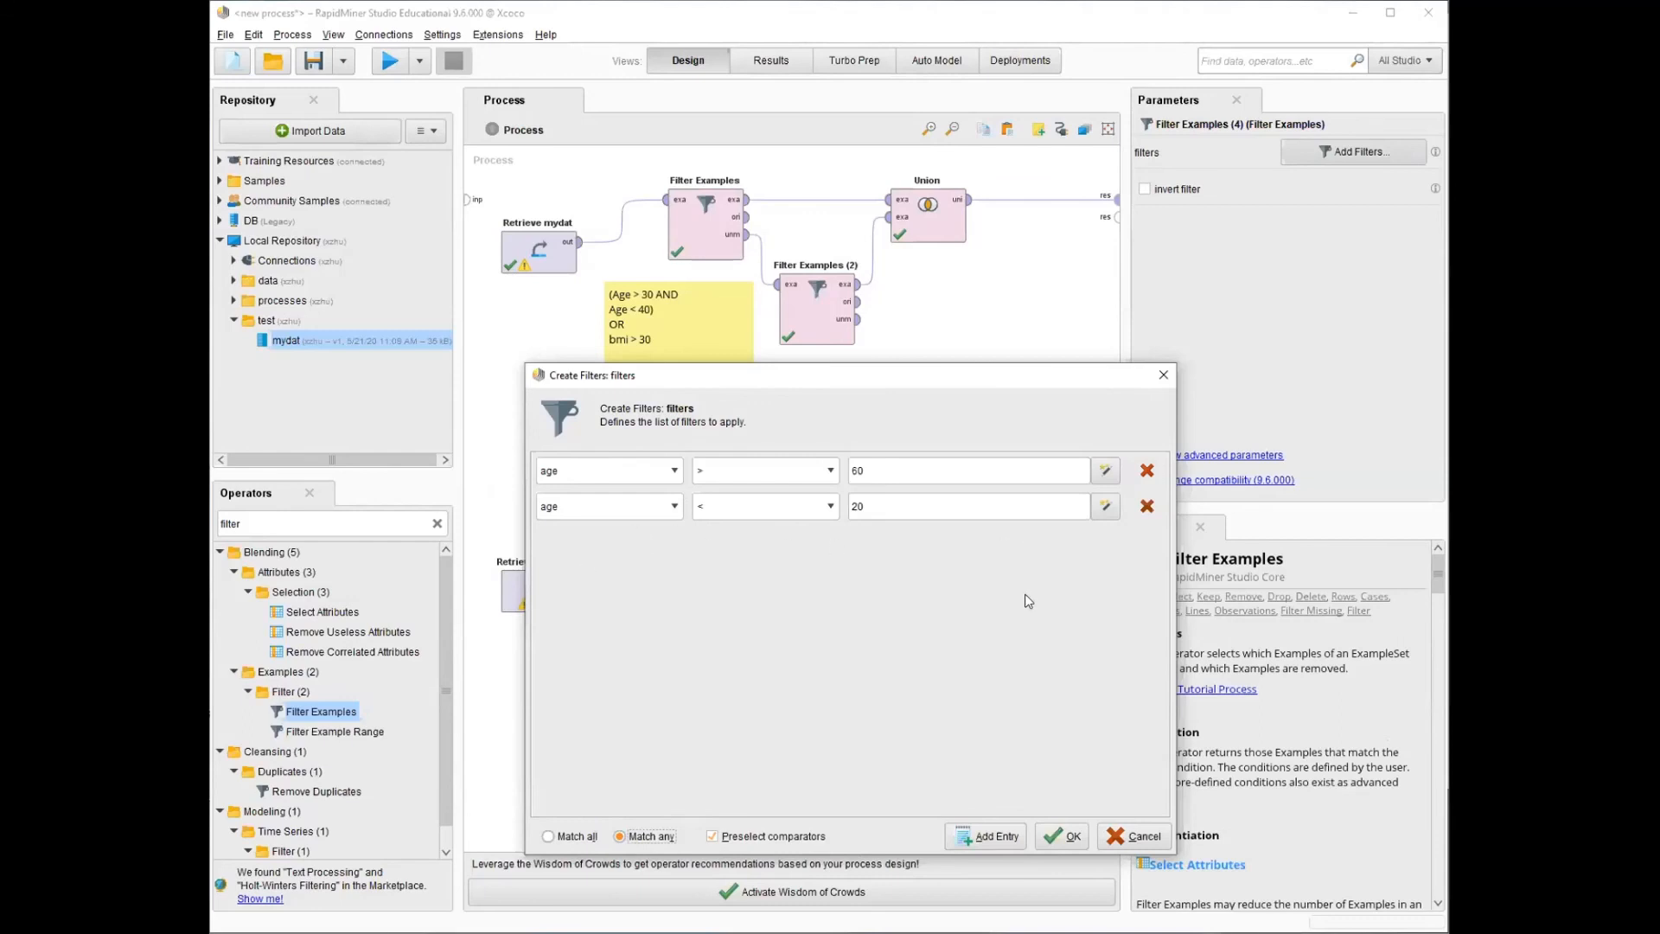
pyautogui.click(1066, 837)
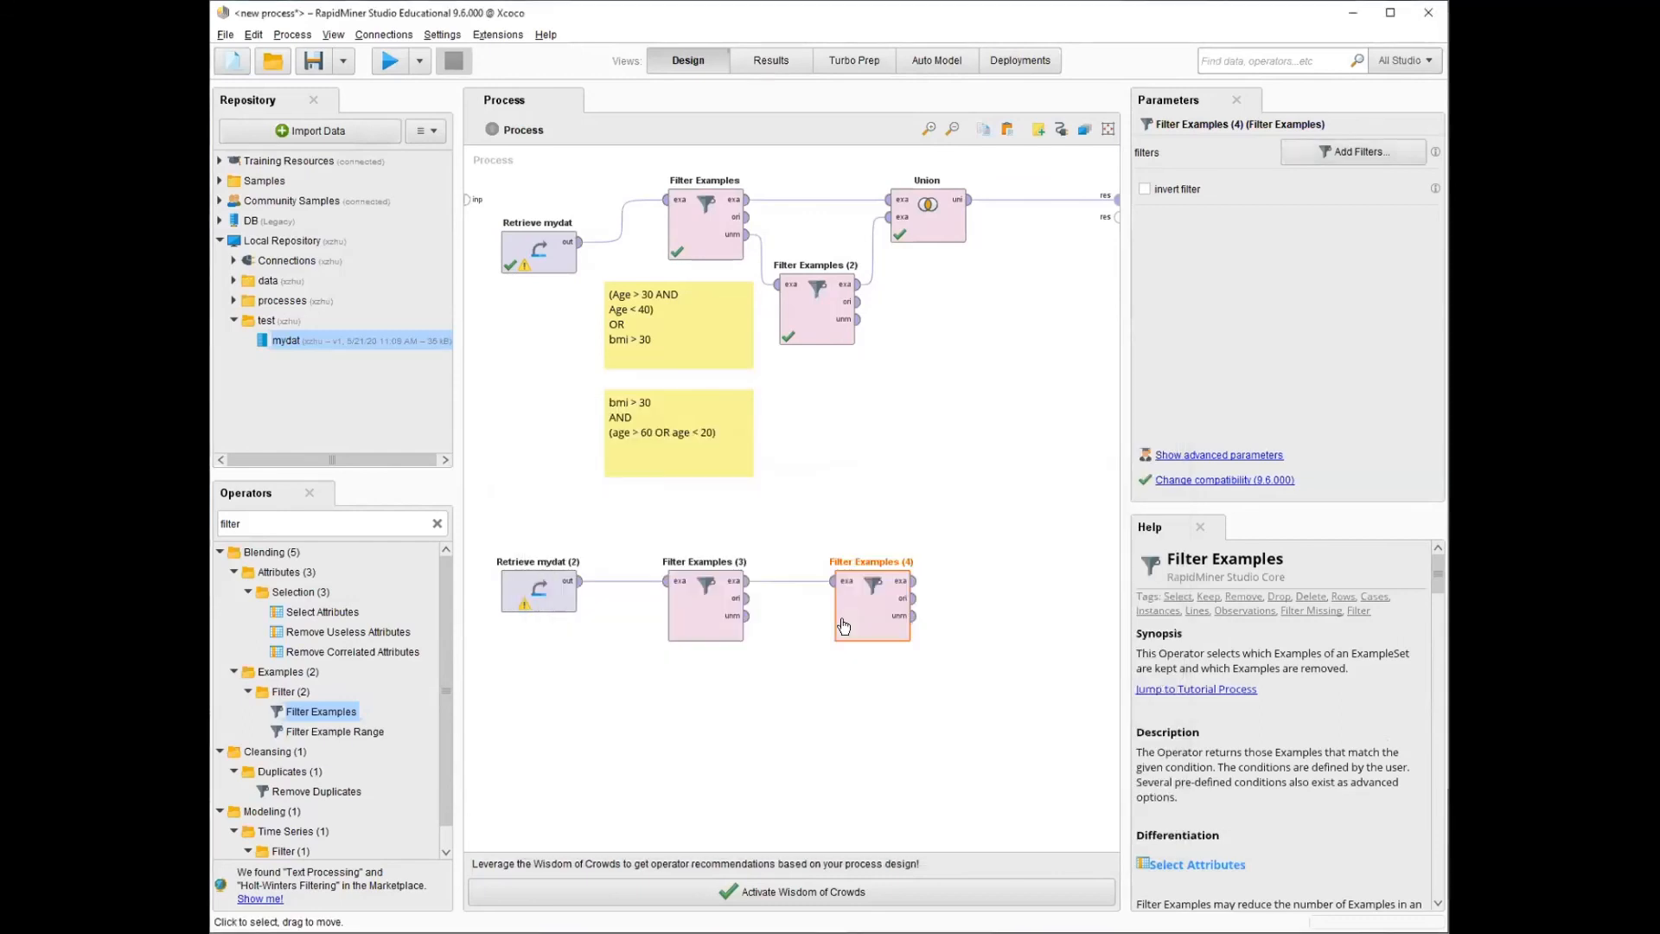
# - Connect the example output of Filter Examples (4) to the second result port and run the process
pyautogui.click(914, 581)
pyautogui.click(1117, 217)
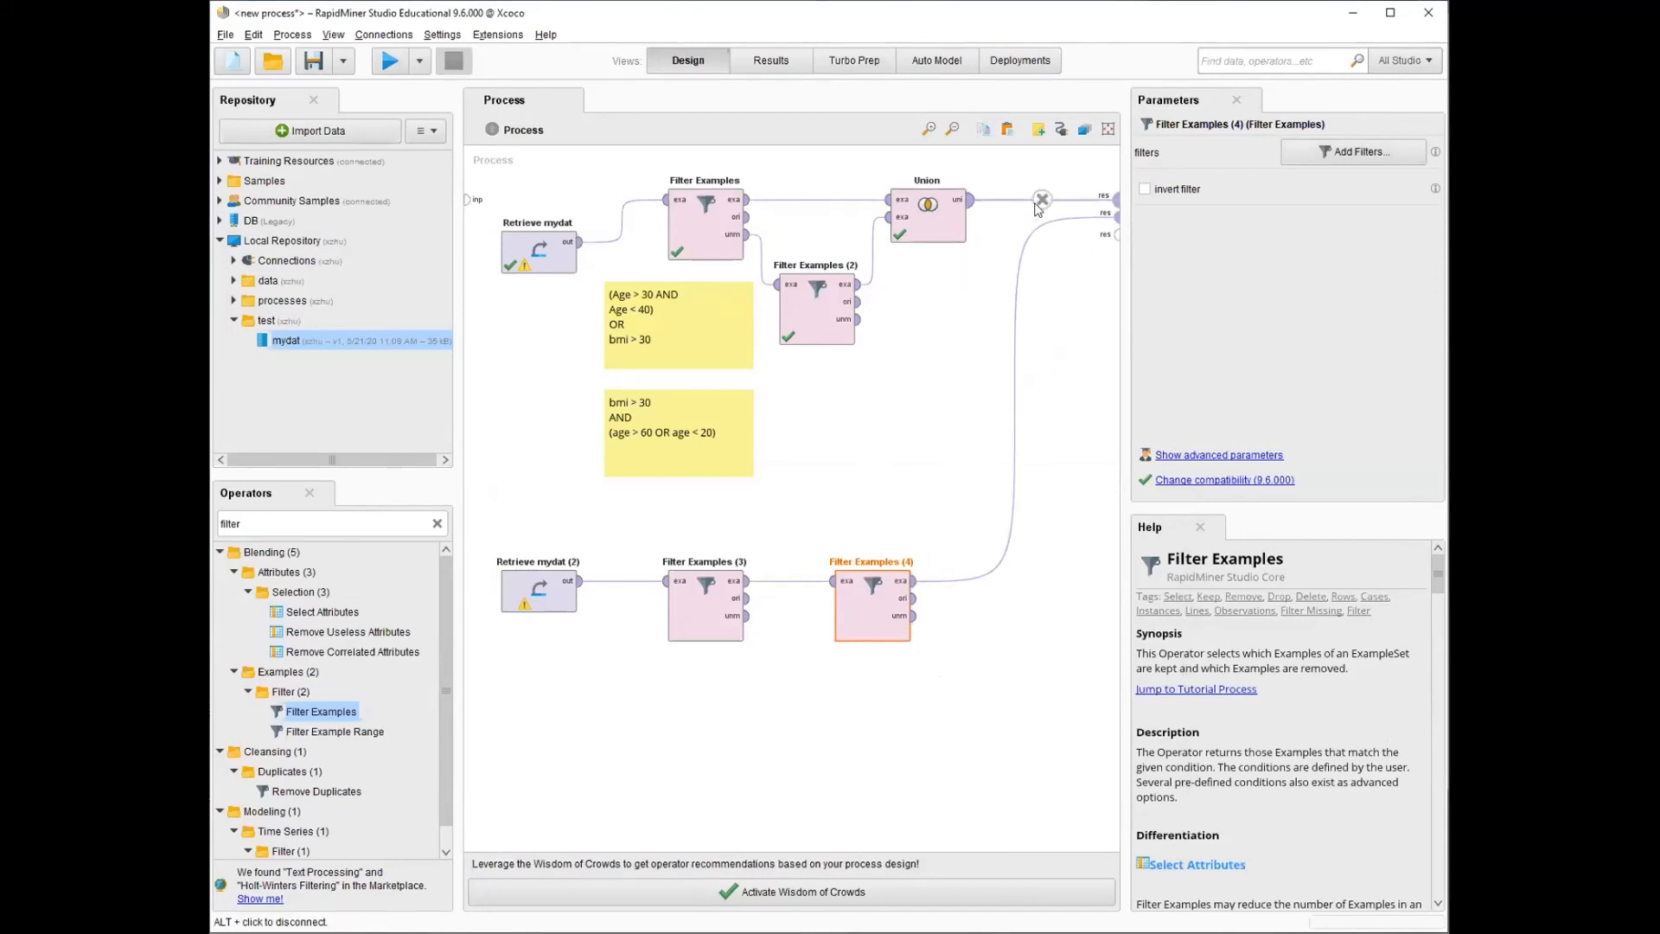
pyautogui.click(388, 62)
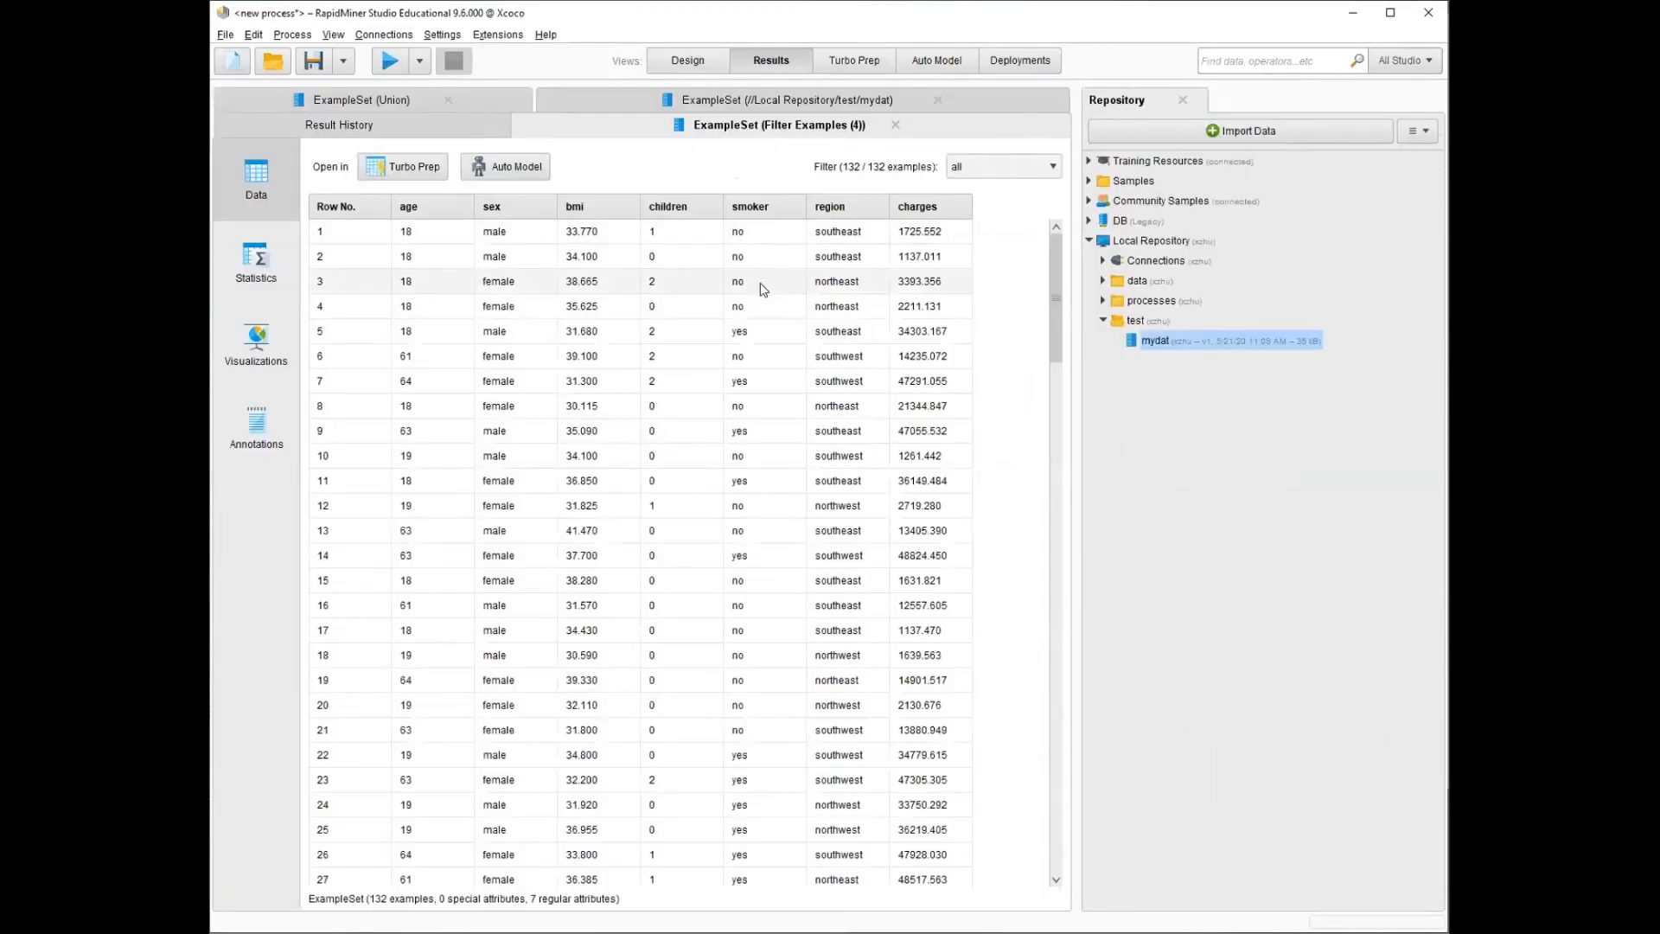
# - Look at the Union result, then examine the Filter Examples (4) result sorted by ascending bmi and by ascending age
pyautogui.click(362, 100)
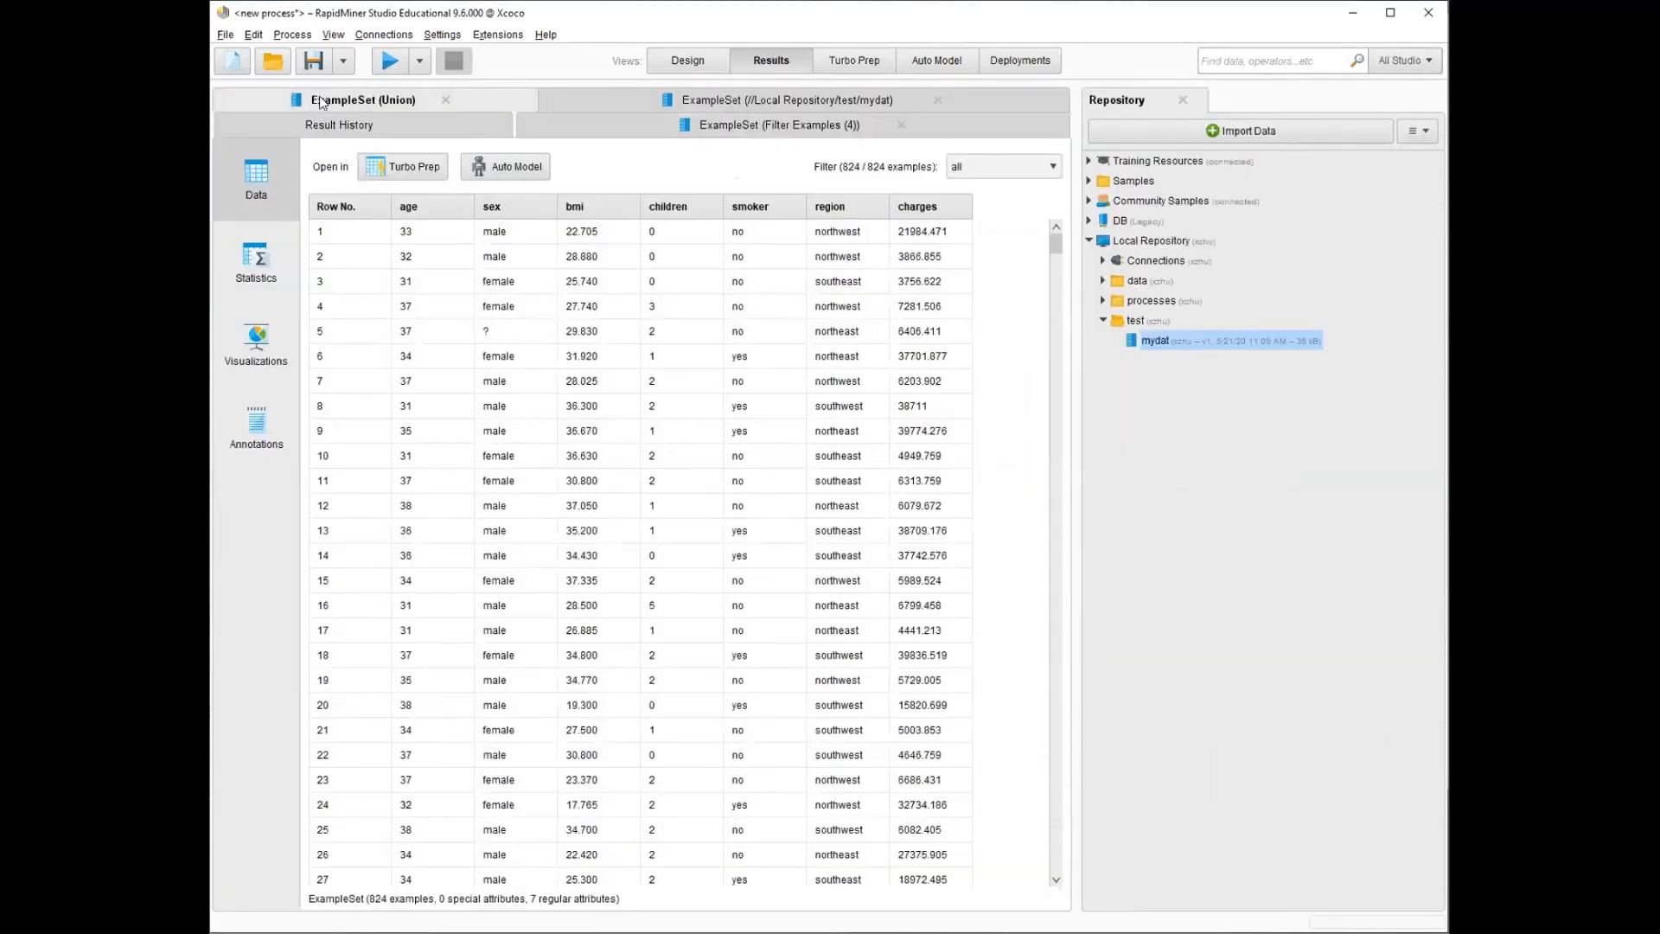
pyautogui.click(652, 124)
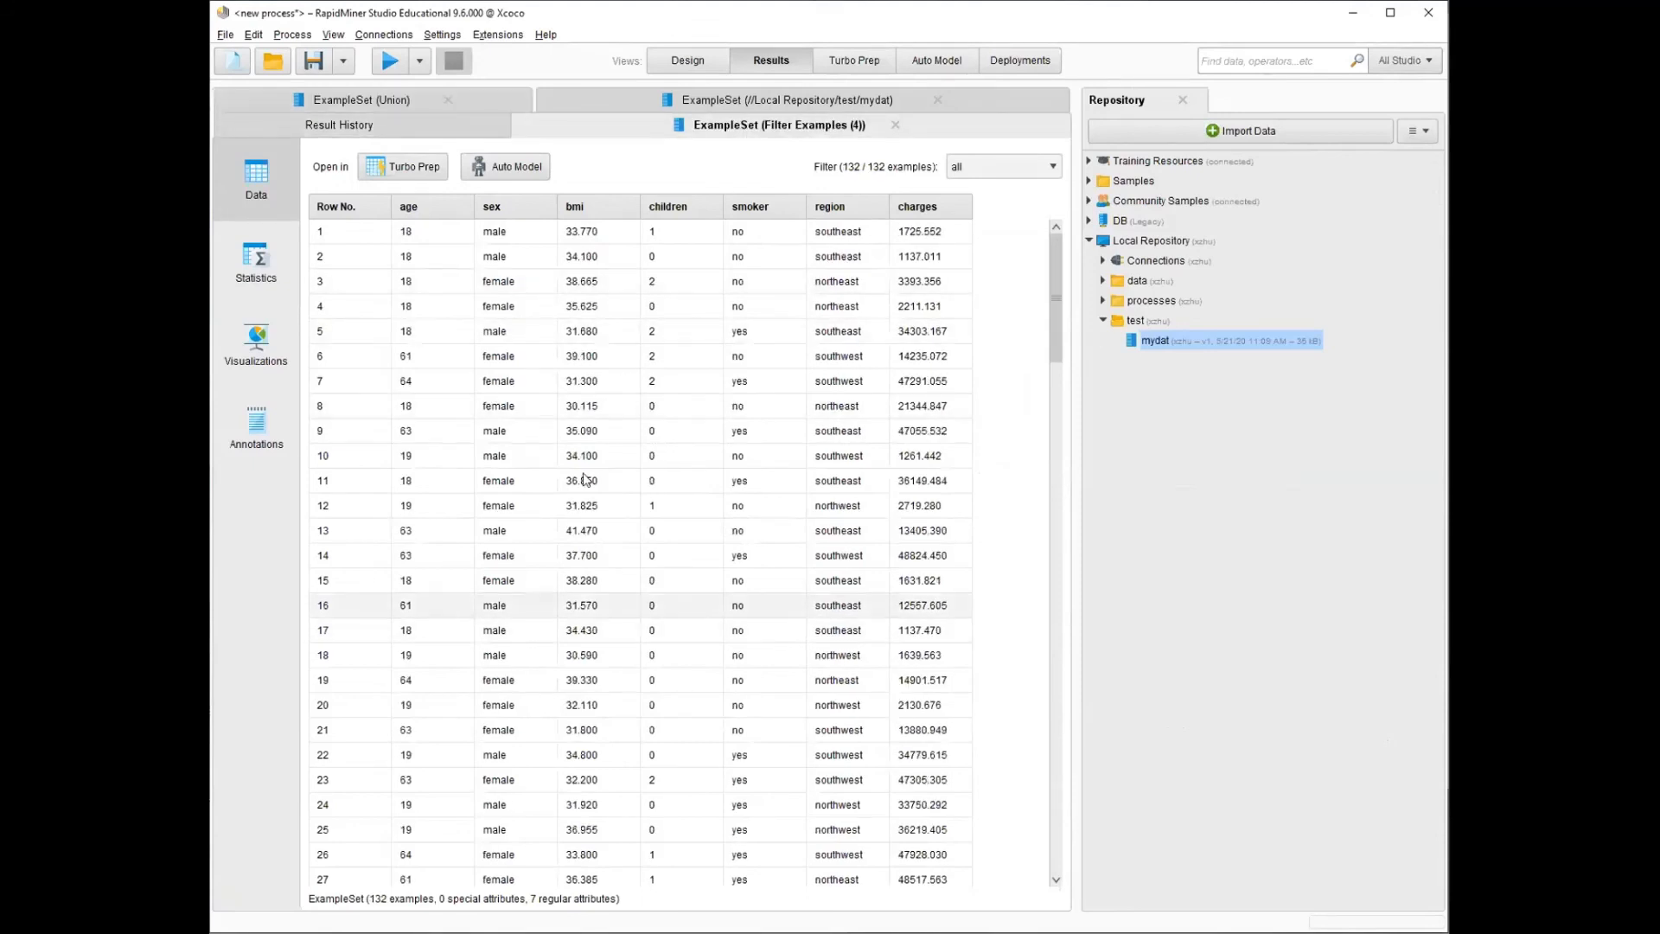
pyautogui.click(590, 207)
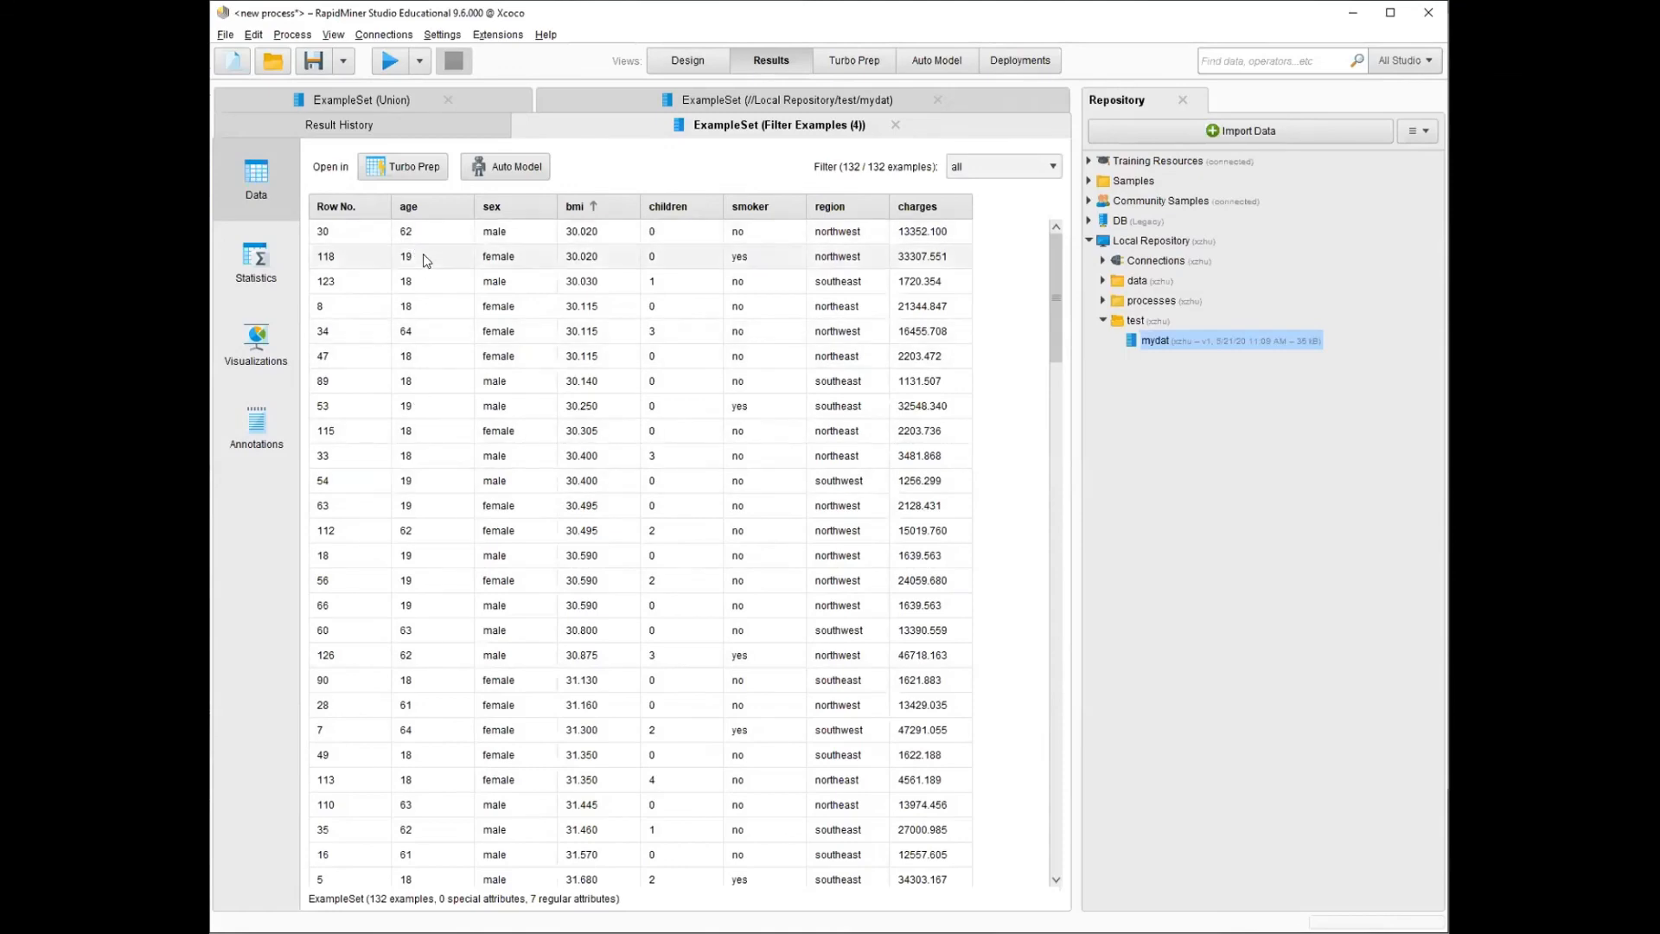
pyautogui.click(409, 206)
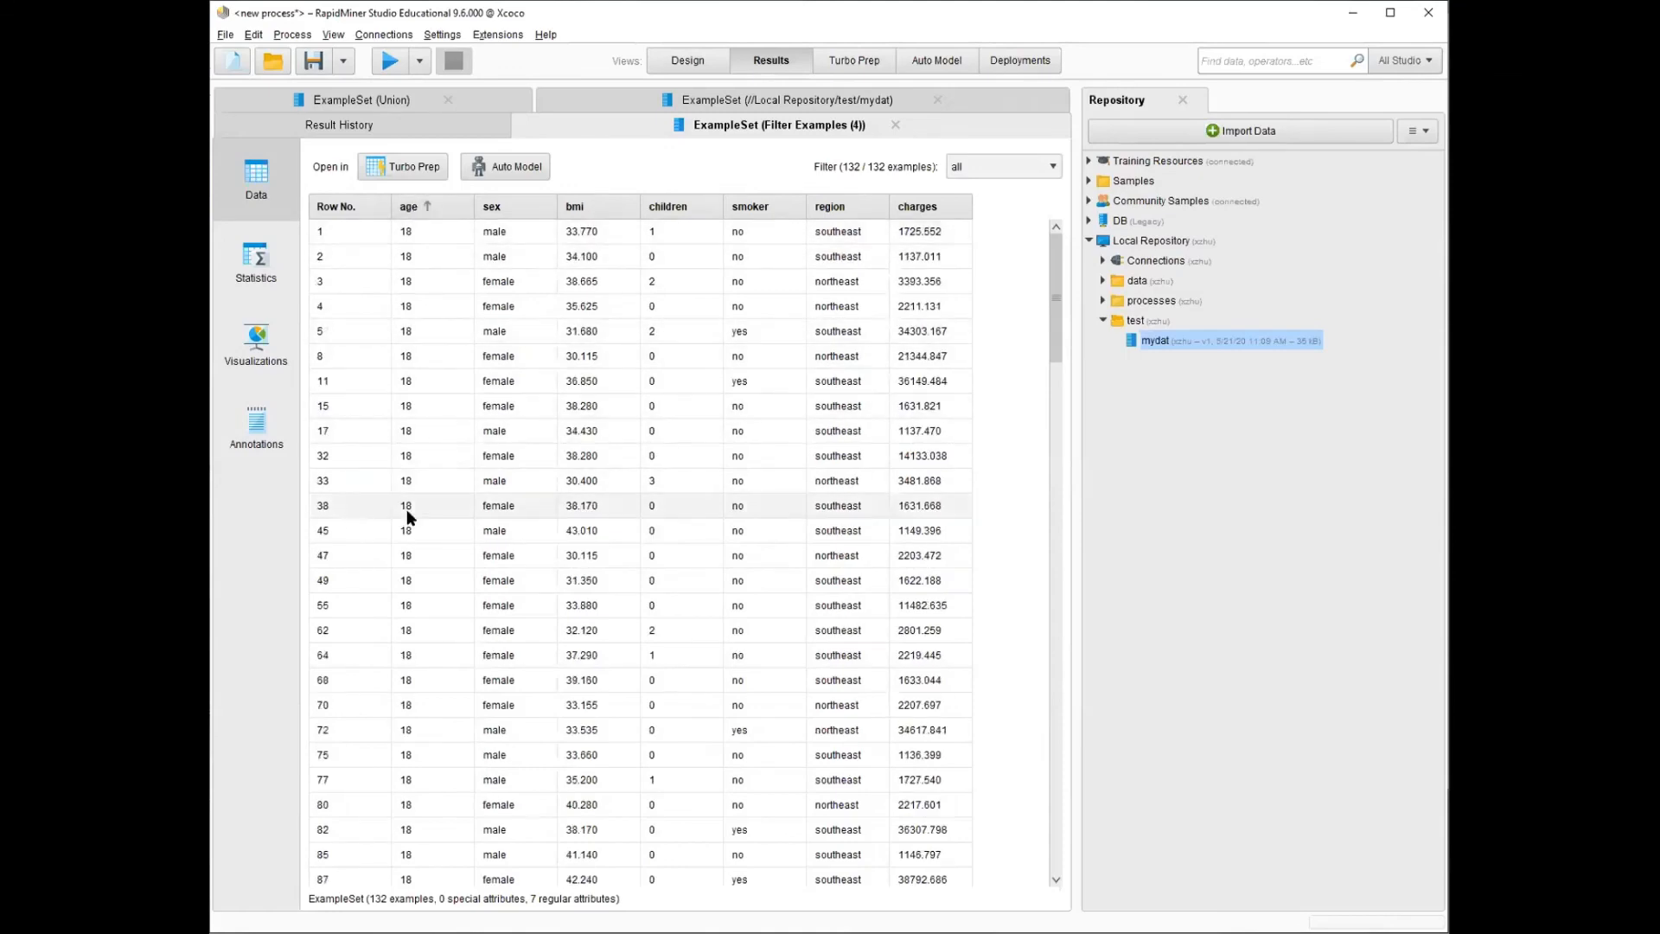
# - Check throughout the age-sorted Filter Examples (4) result that every age is below 20 or above 60
pyautogui.scroll(-15, 407, 516)
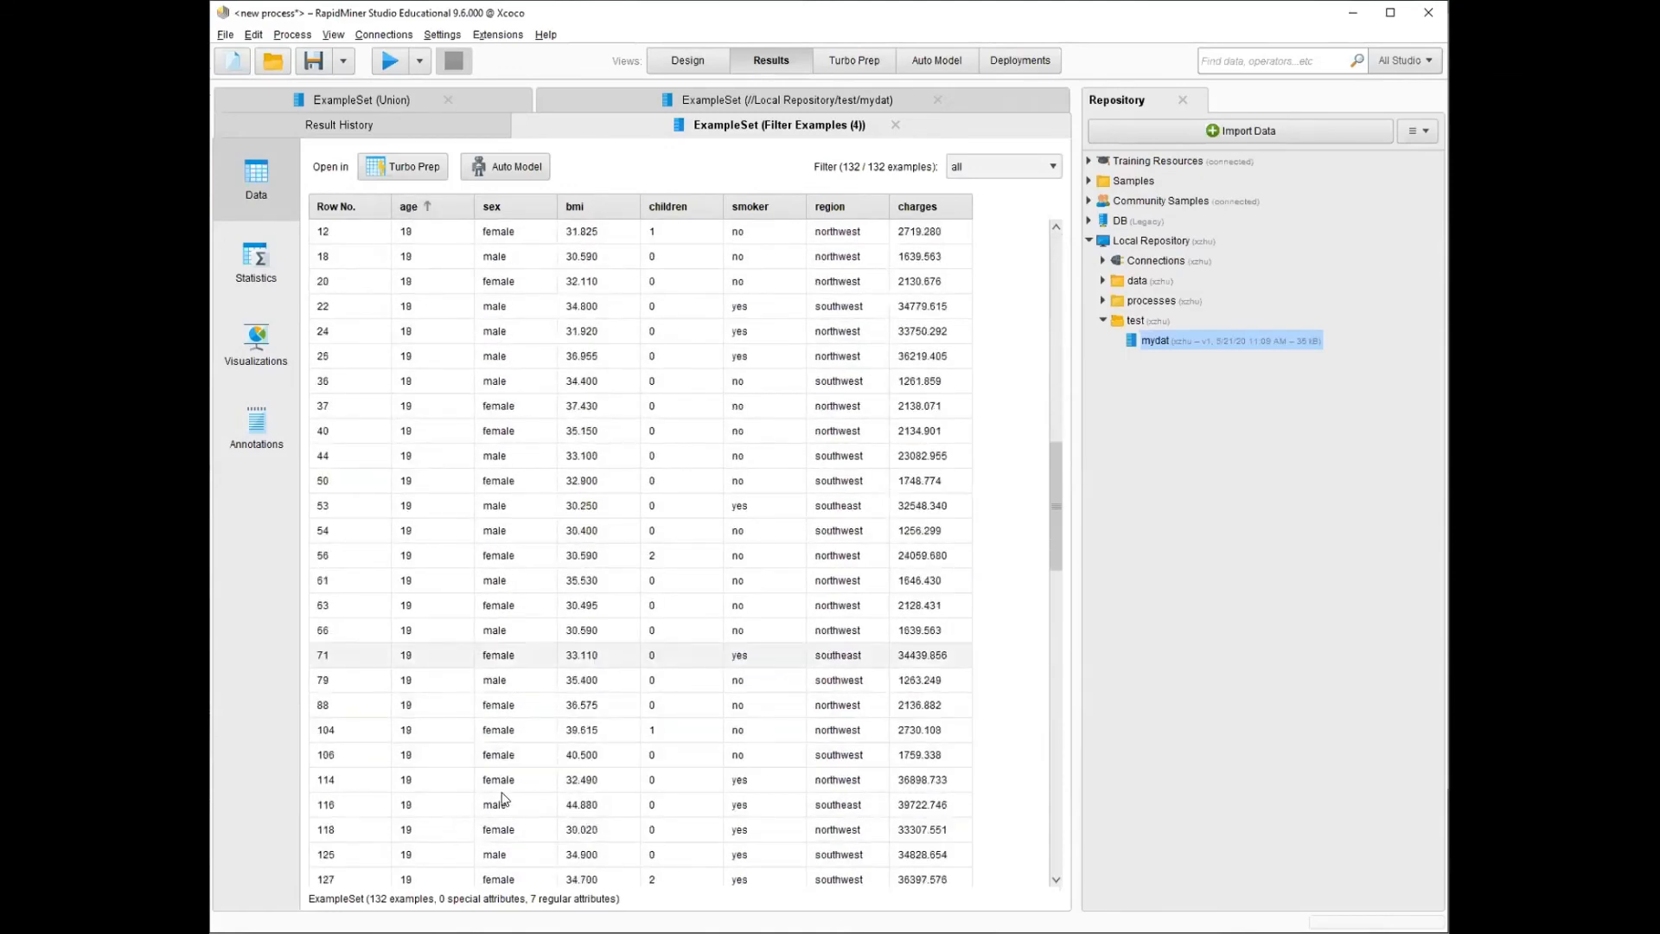
pyautogui.moveTo(1060, 506); pyautogui.dragTo(1062, 569)
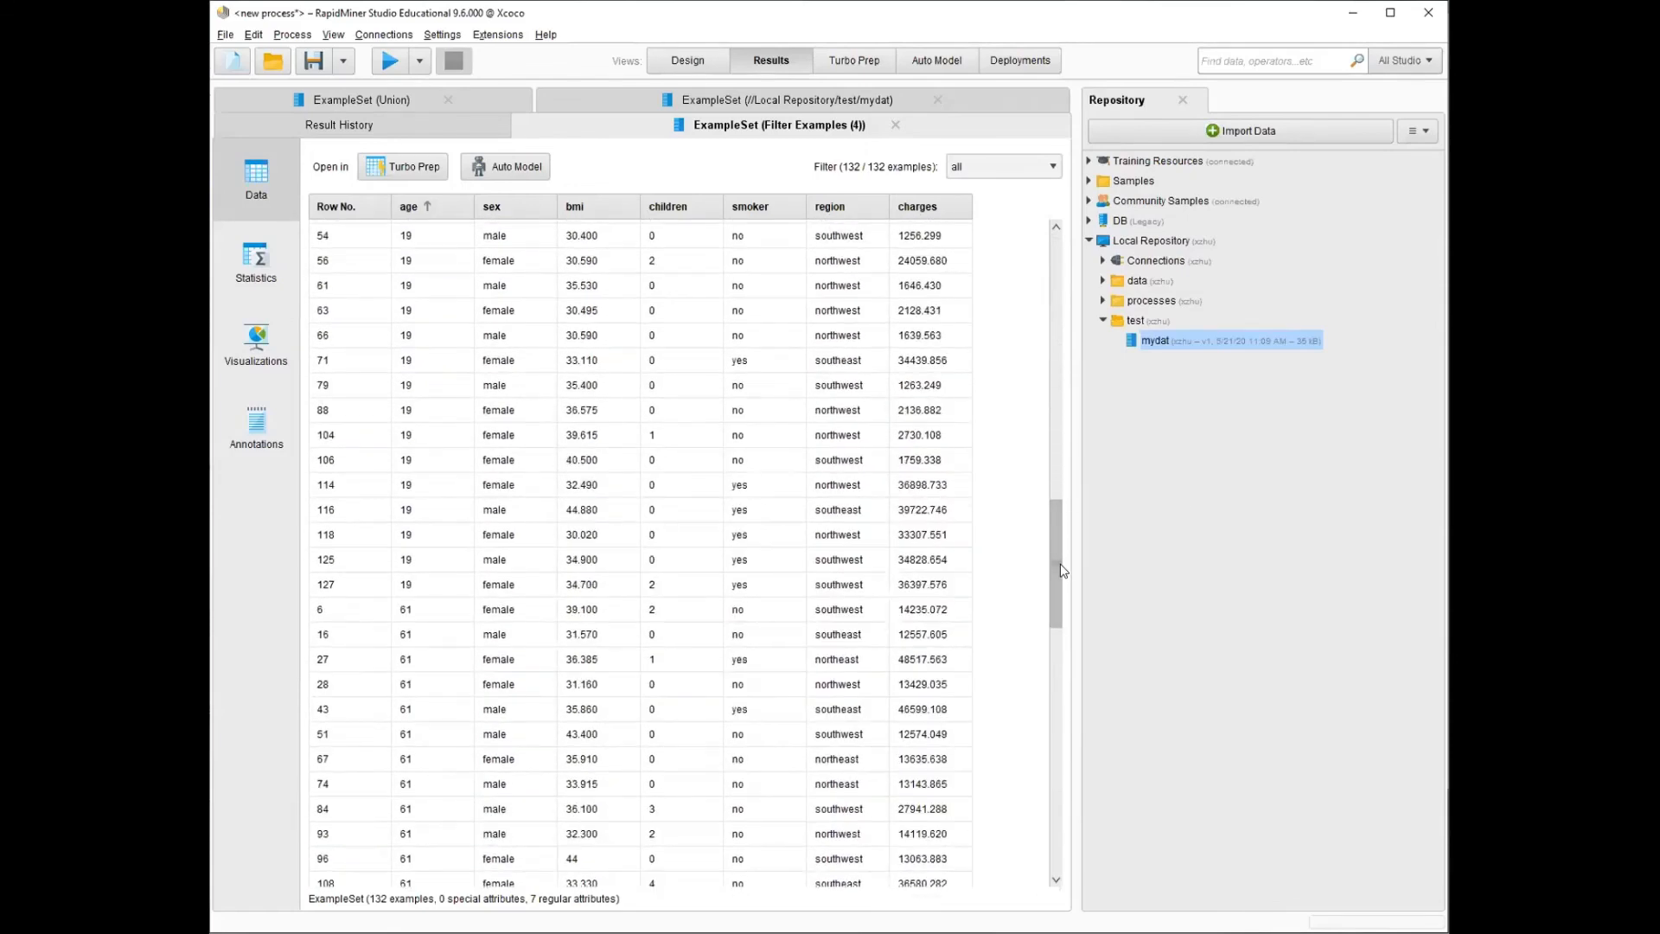
pyautogui.click(430, 621)
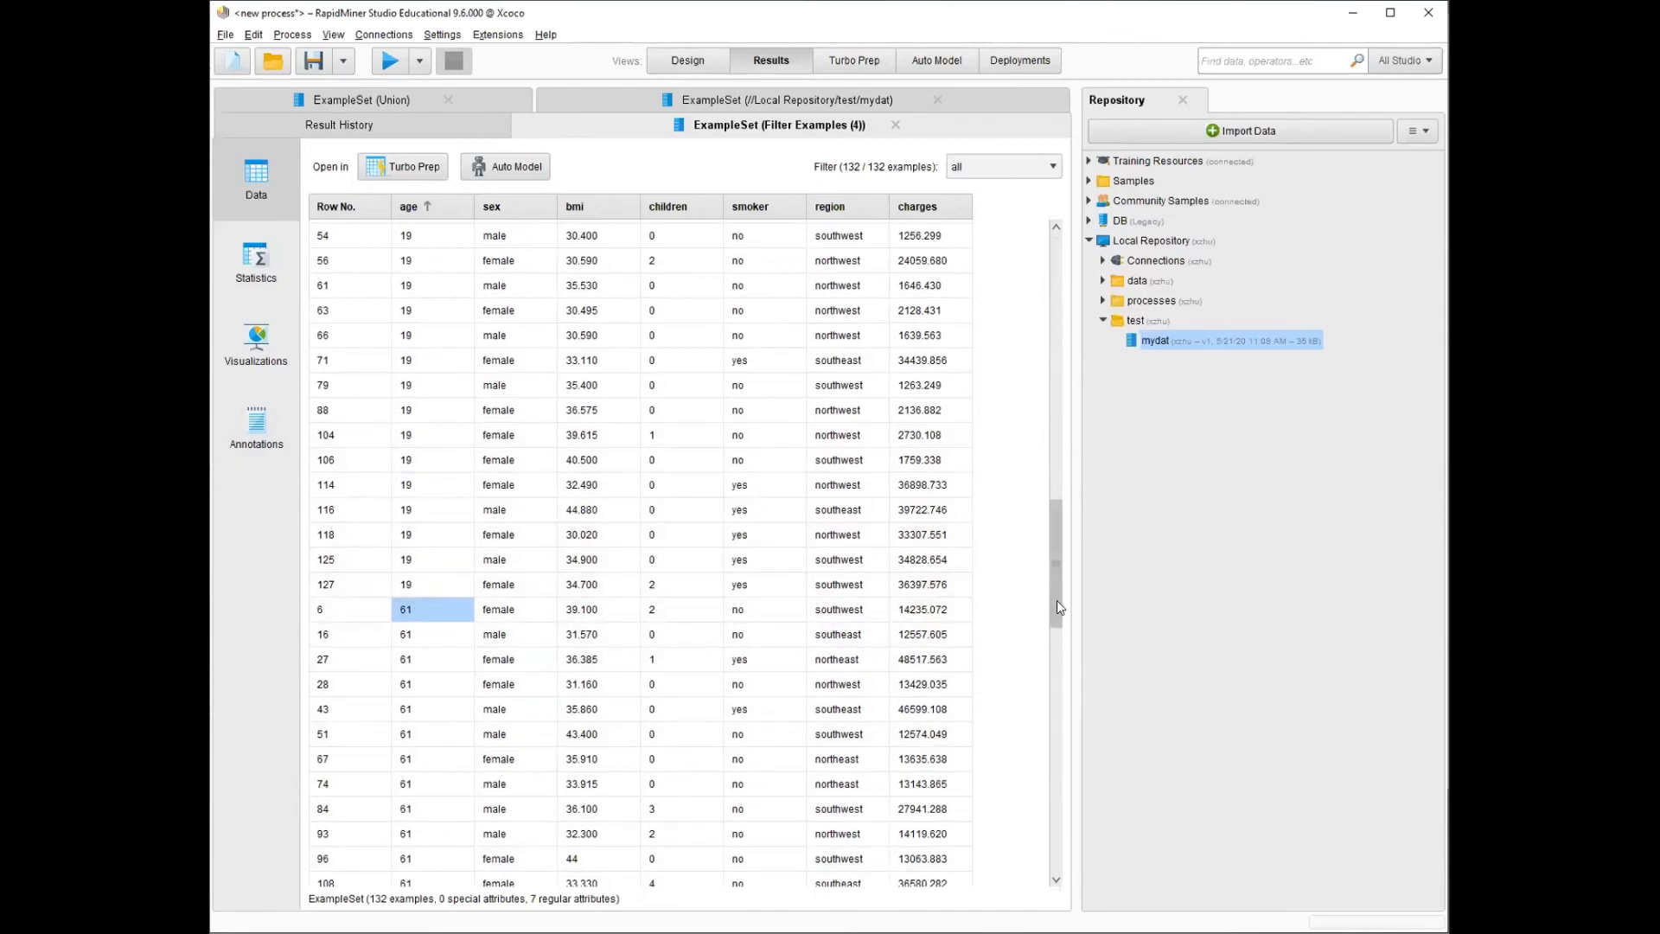
pyautogui.moveTo(1057, 600); pyautogui.dragTo(1069, 284)
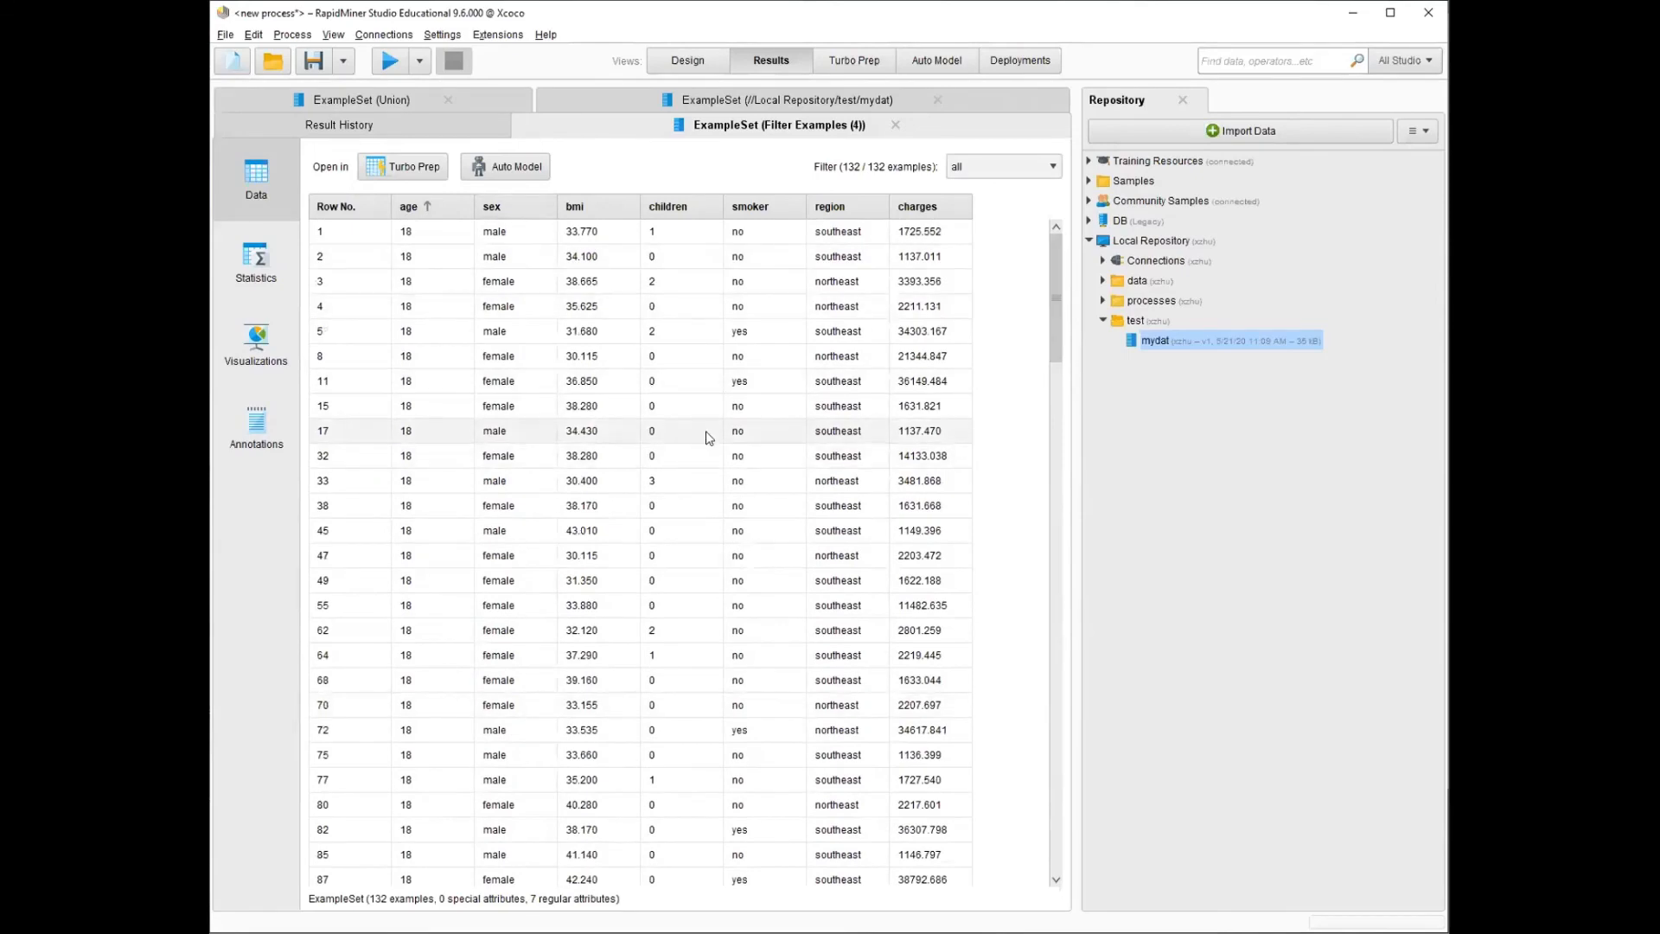
# - Back in the process design, move the note for bmi > 30 AND (age > 60 OR age < 20) directly below Filter Examples (3)
pyautogui.click(680, 65)
pyautogui.click(806, 666)
pyautogui.moveTo(711, 463); pyautogui.dragTo(710, 731)
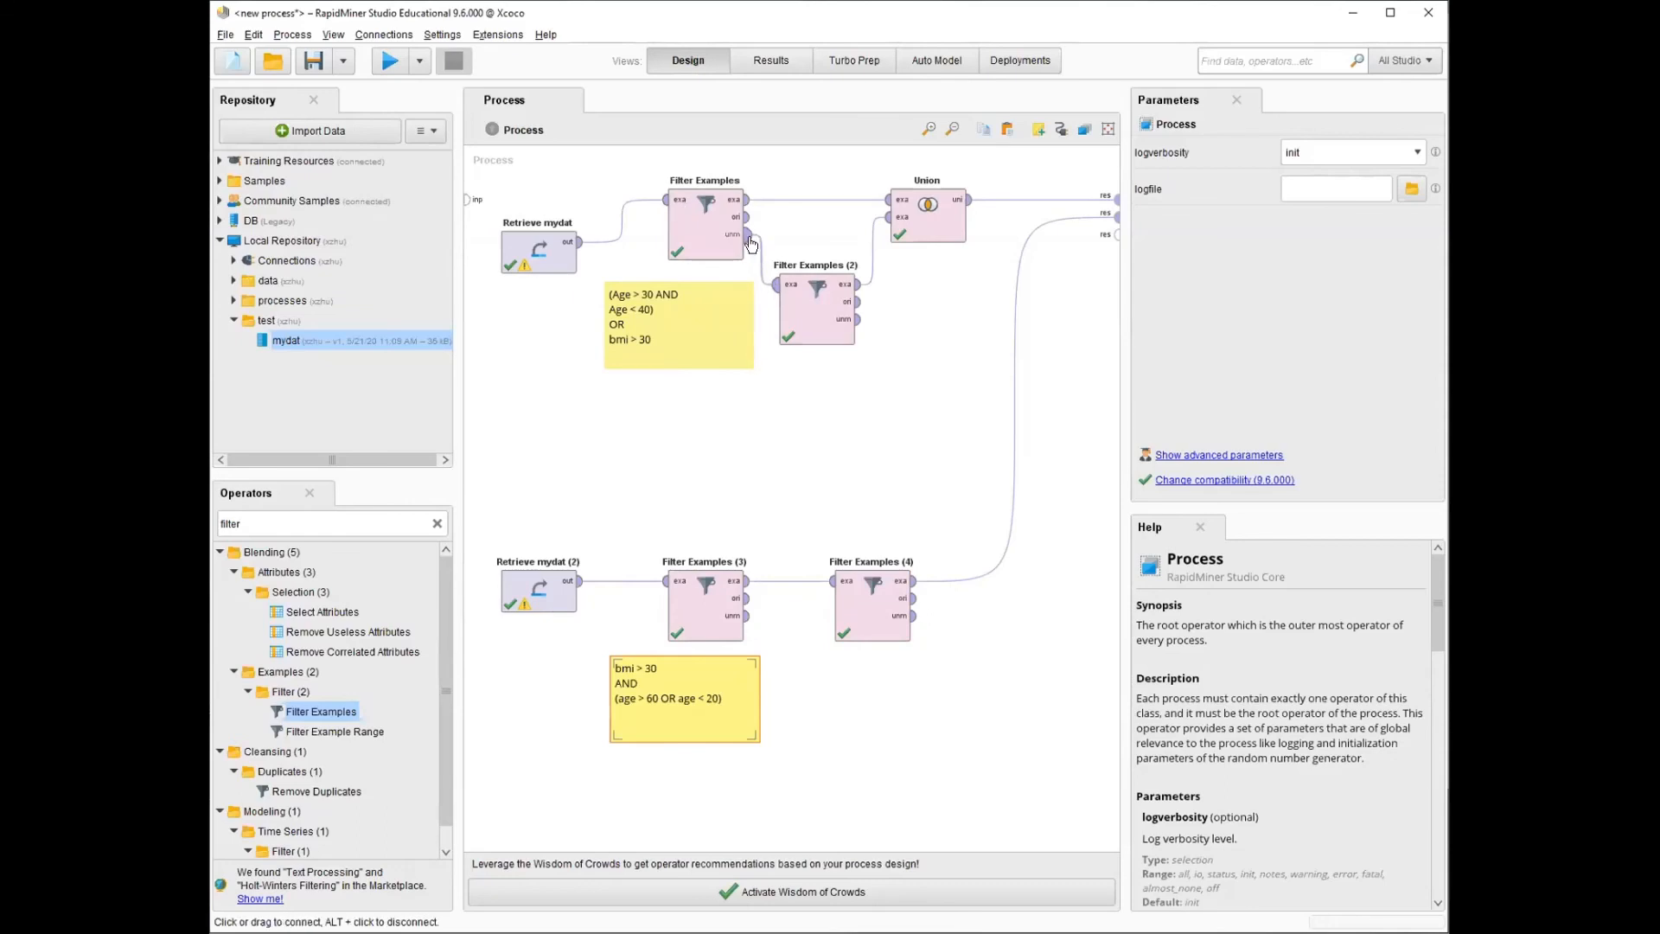
pyautogui.moveTo(731, 239)
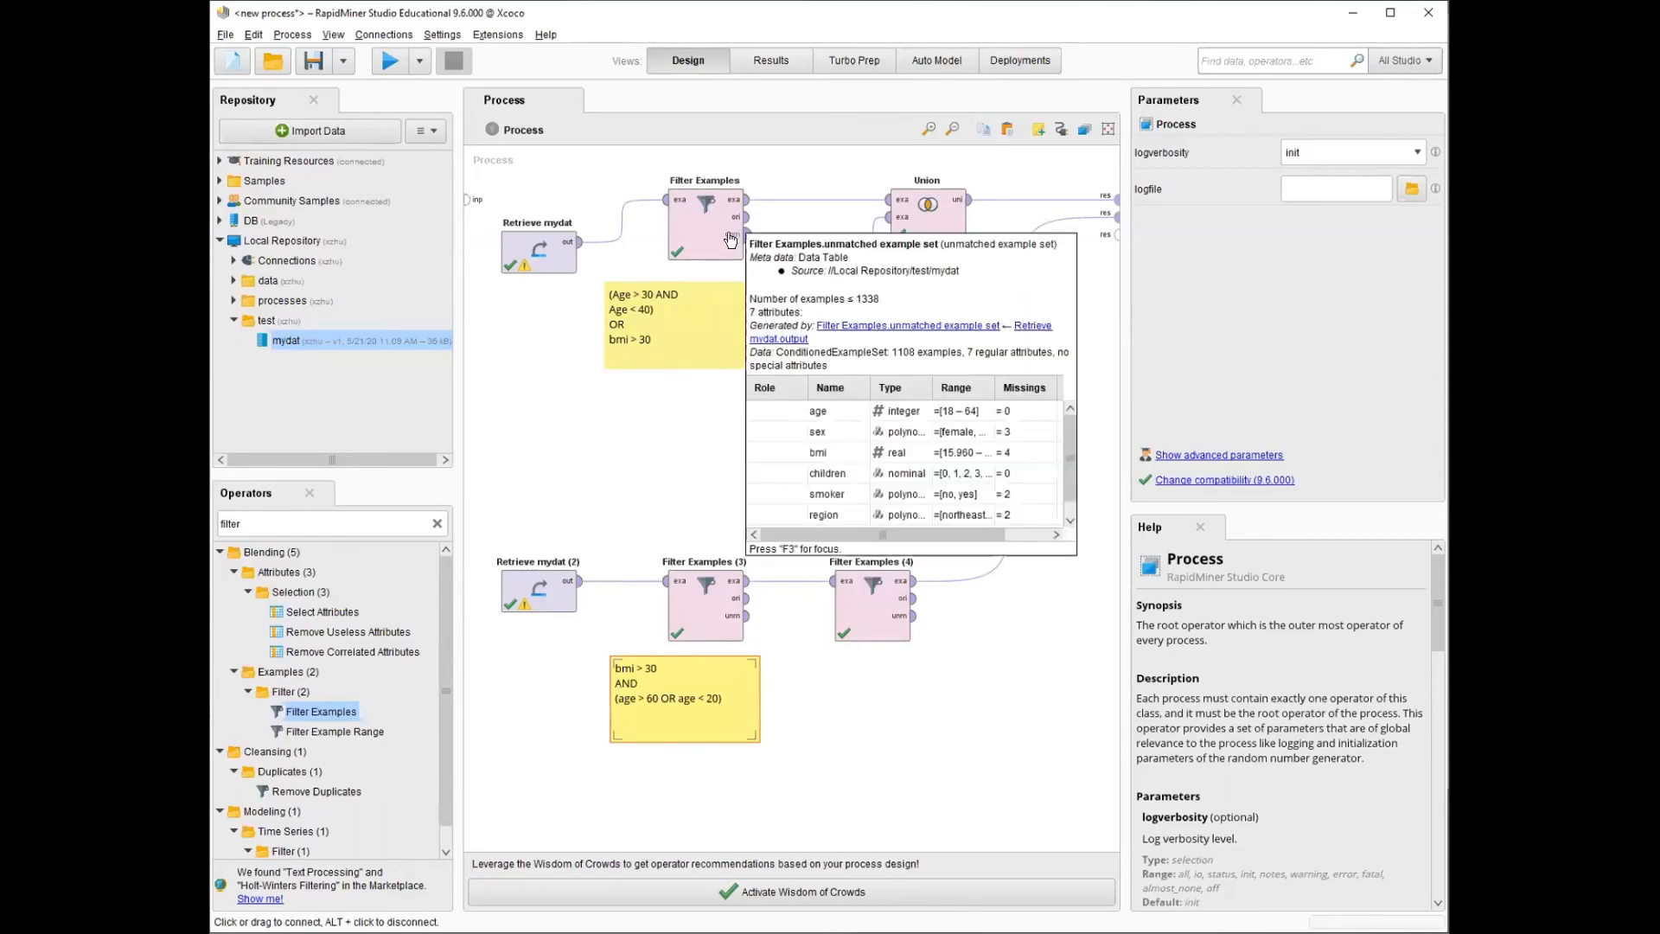